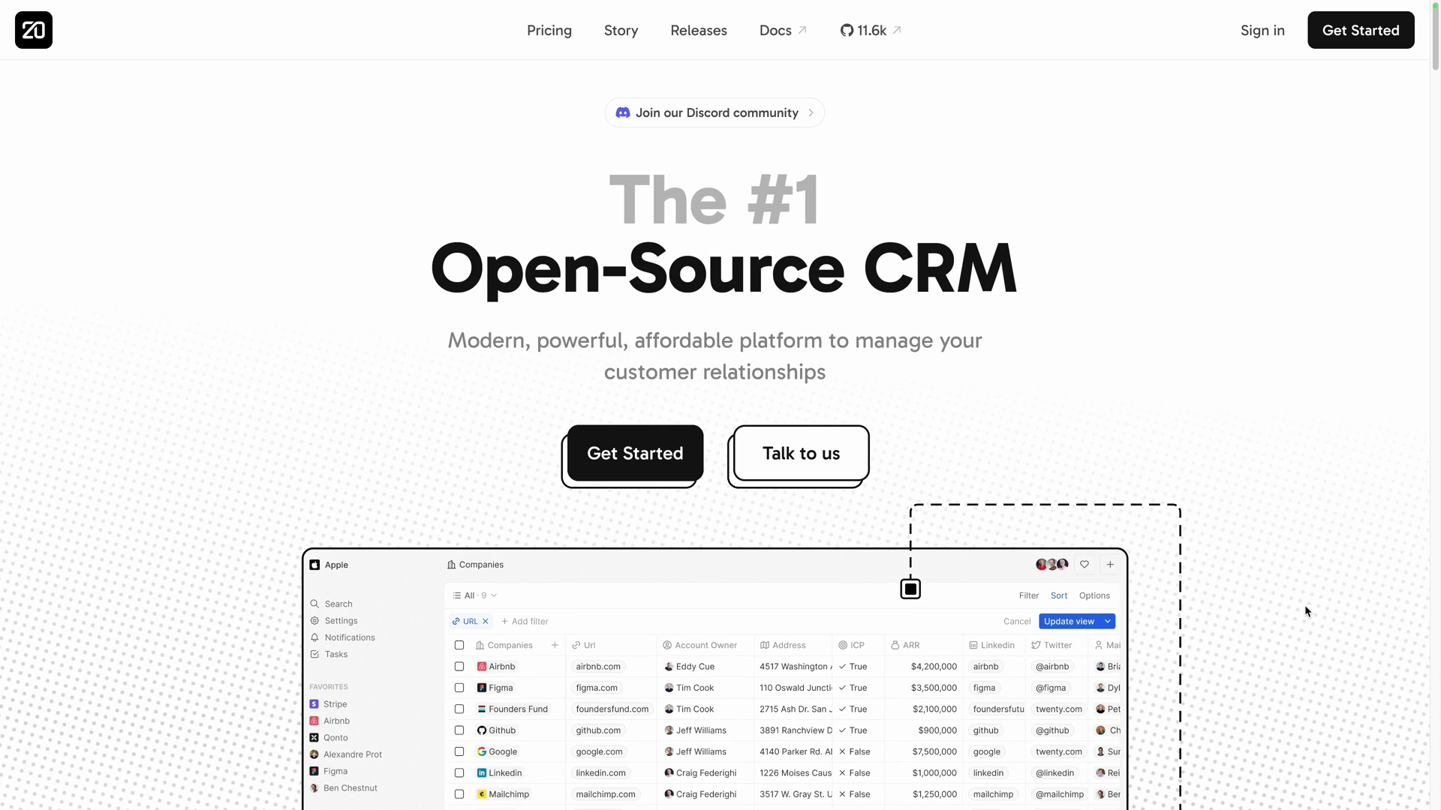
Scroll the Twenty homepage from the Open-Source CRM intro down to the Notes and ⌘K cards.
scroll(1305, 607, "down", 2)
scroll(1305, 611, "down", 12)
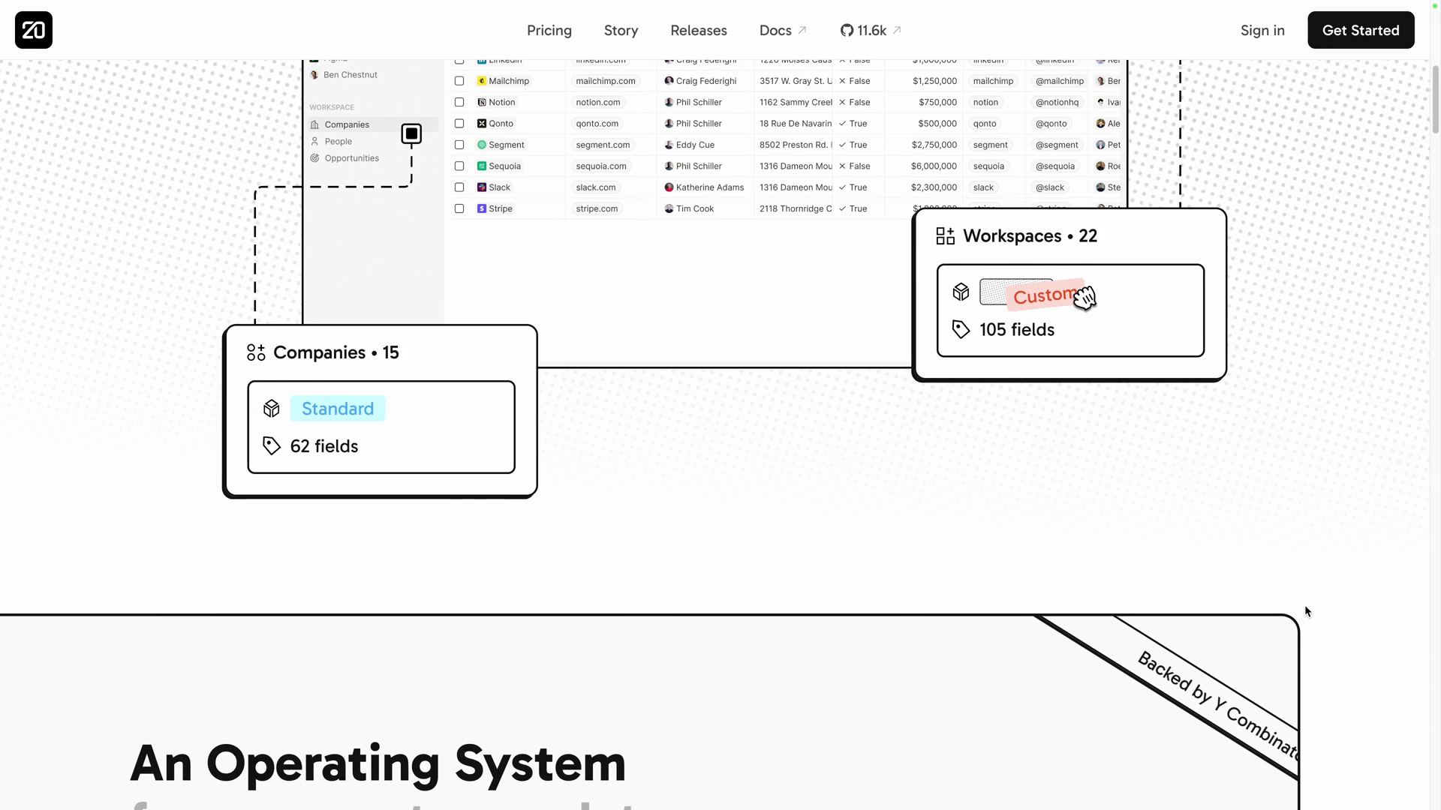
scroll(1305, 606, "down", 3)
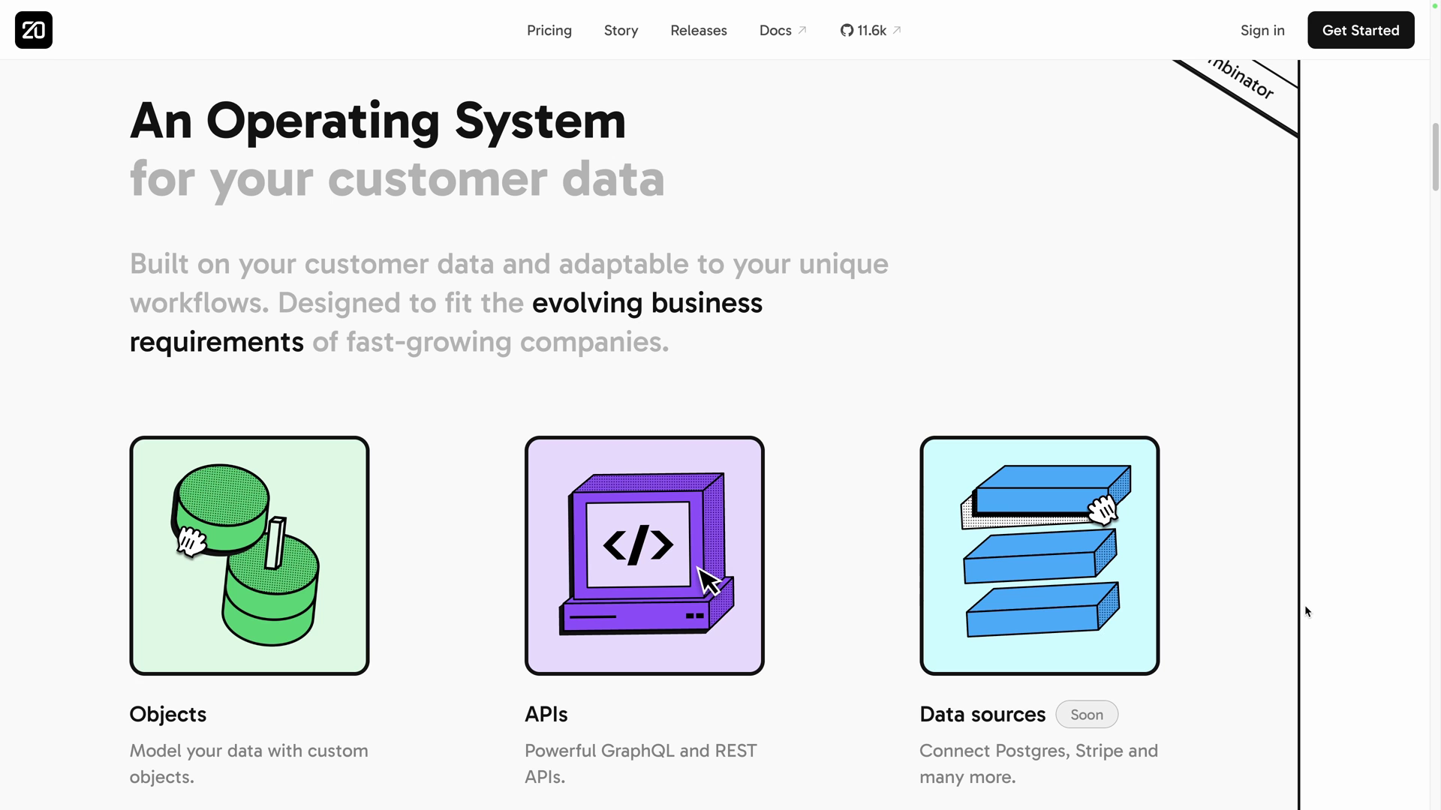
scroll(1305, 611, "down", 8)
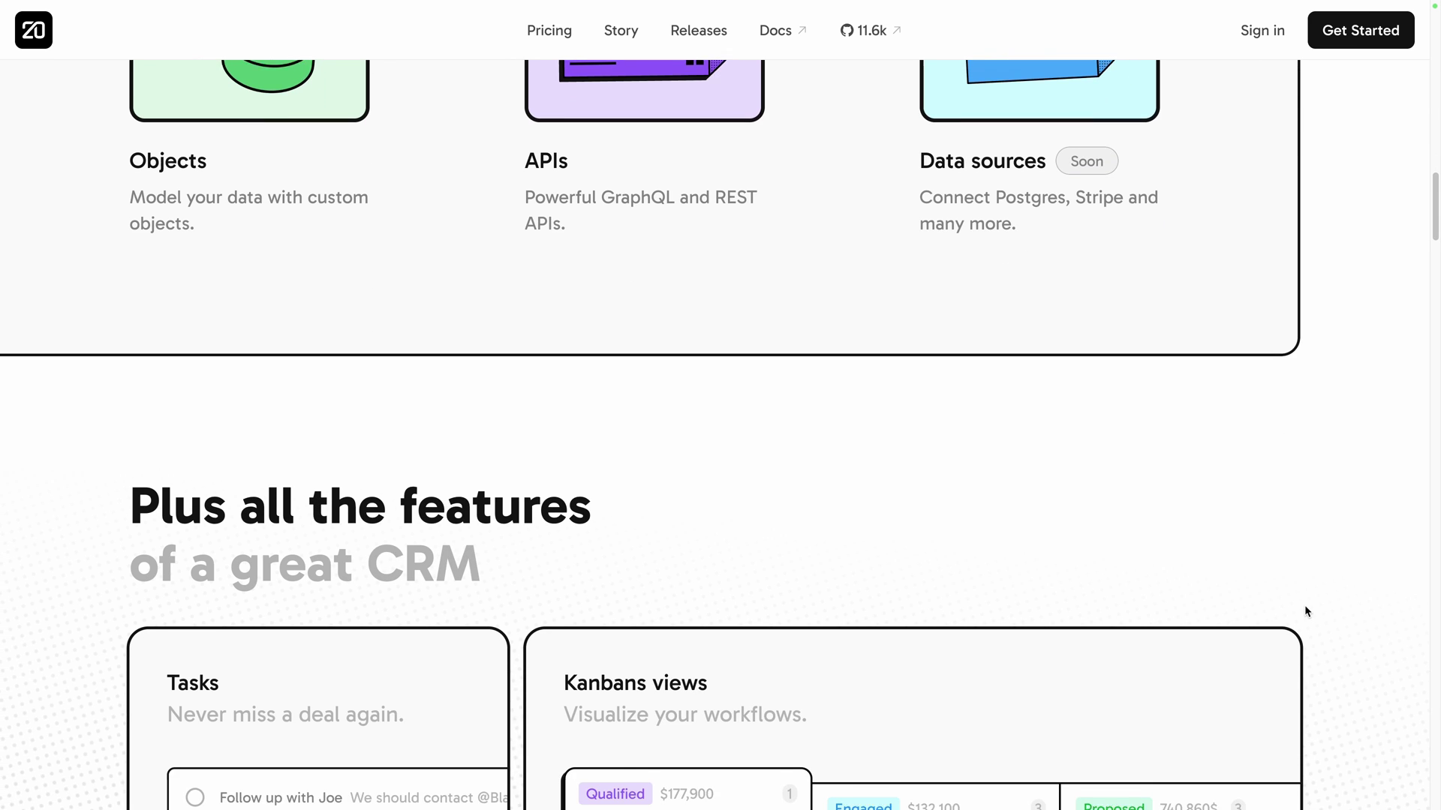
scroll(1306, 611, "down", 5)
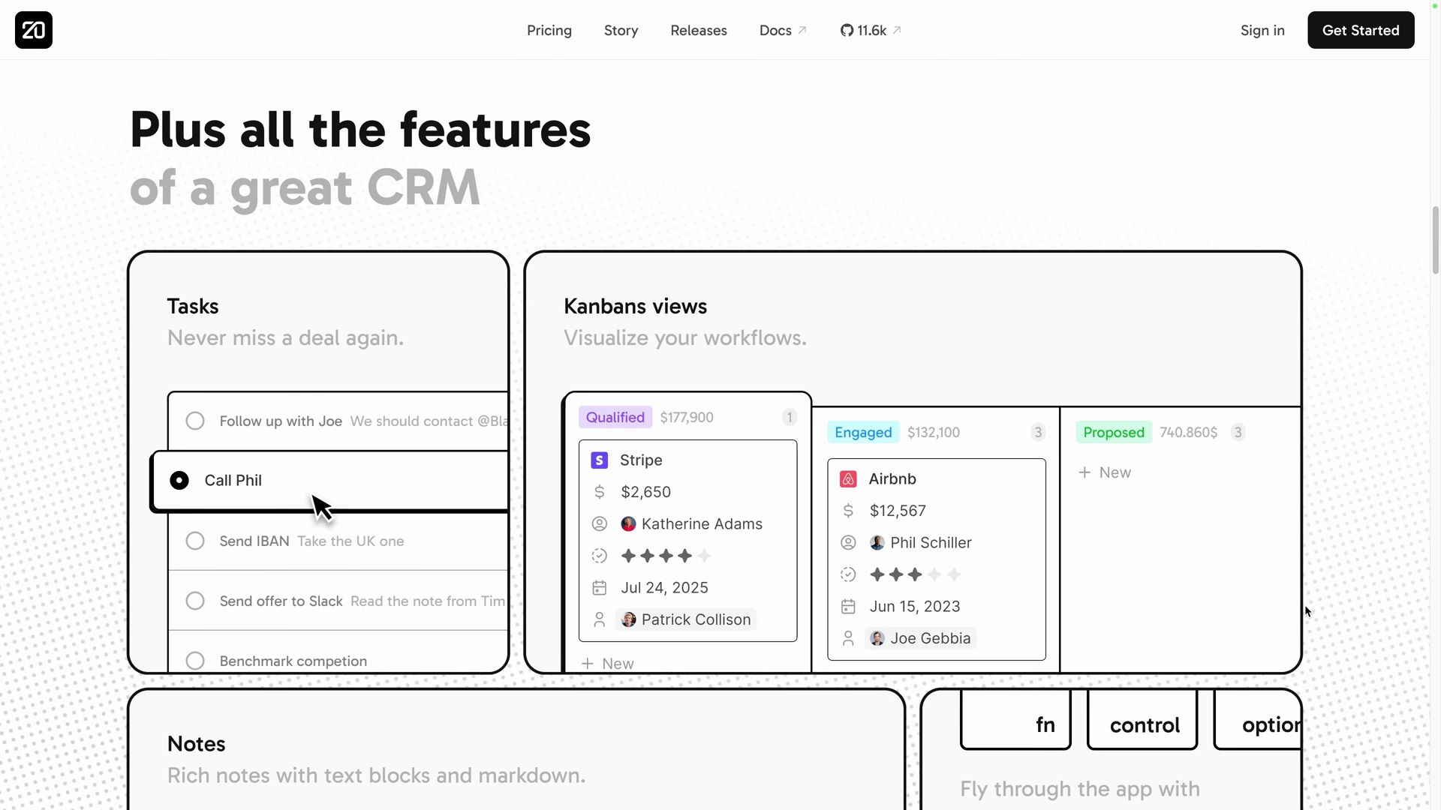
scroll(1305, 611, "down", 1)
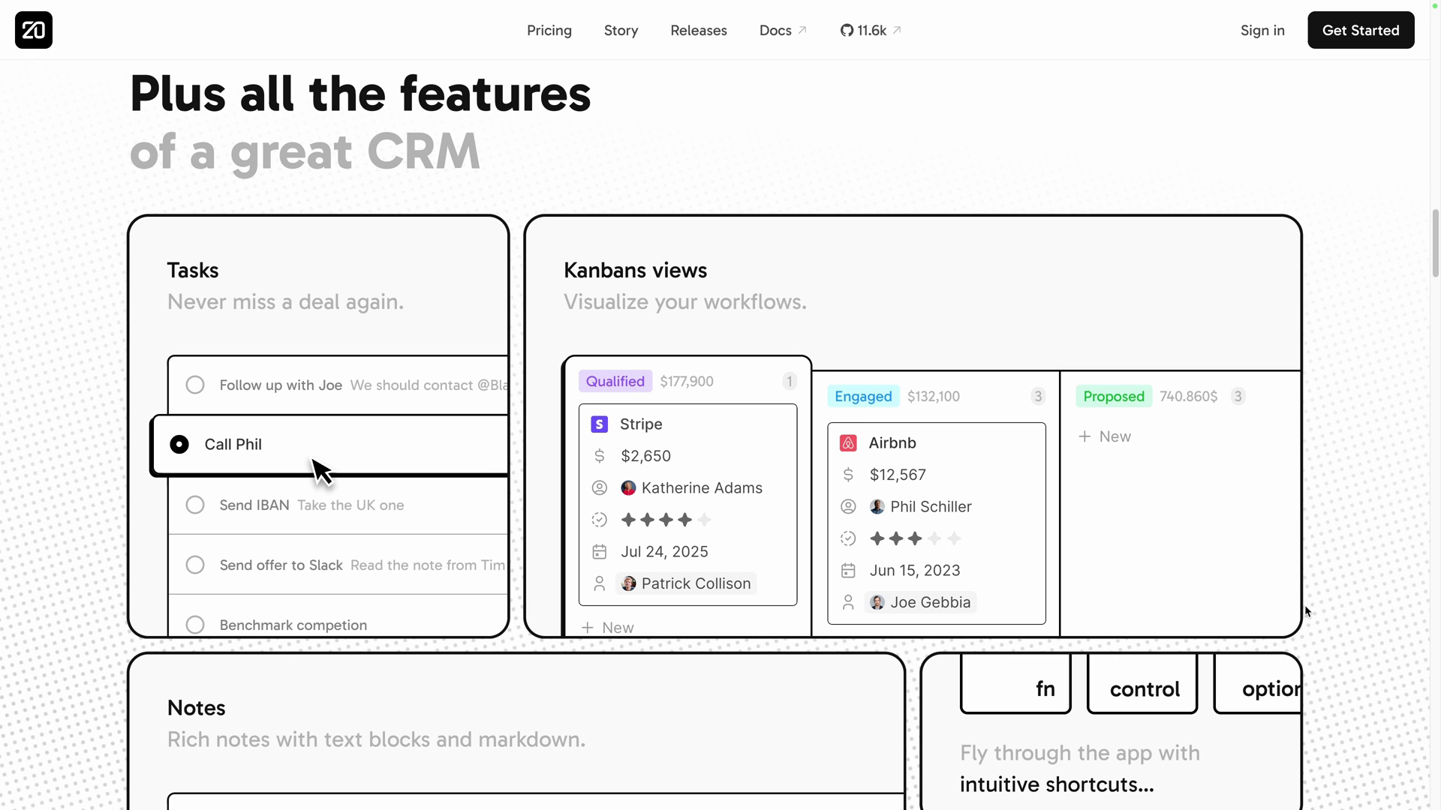
scroll(1305, 610, "down", 5)
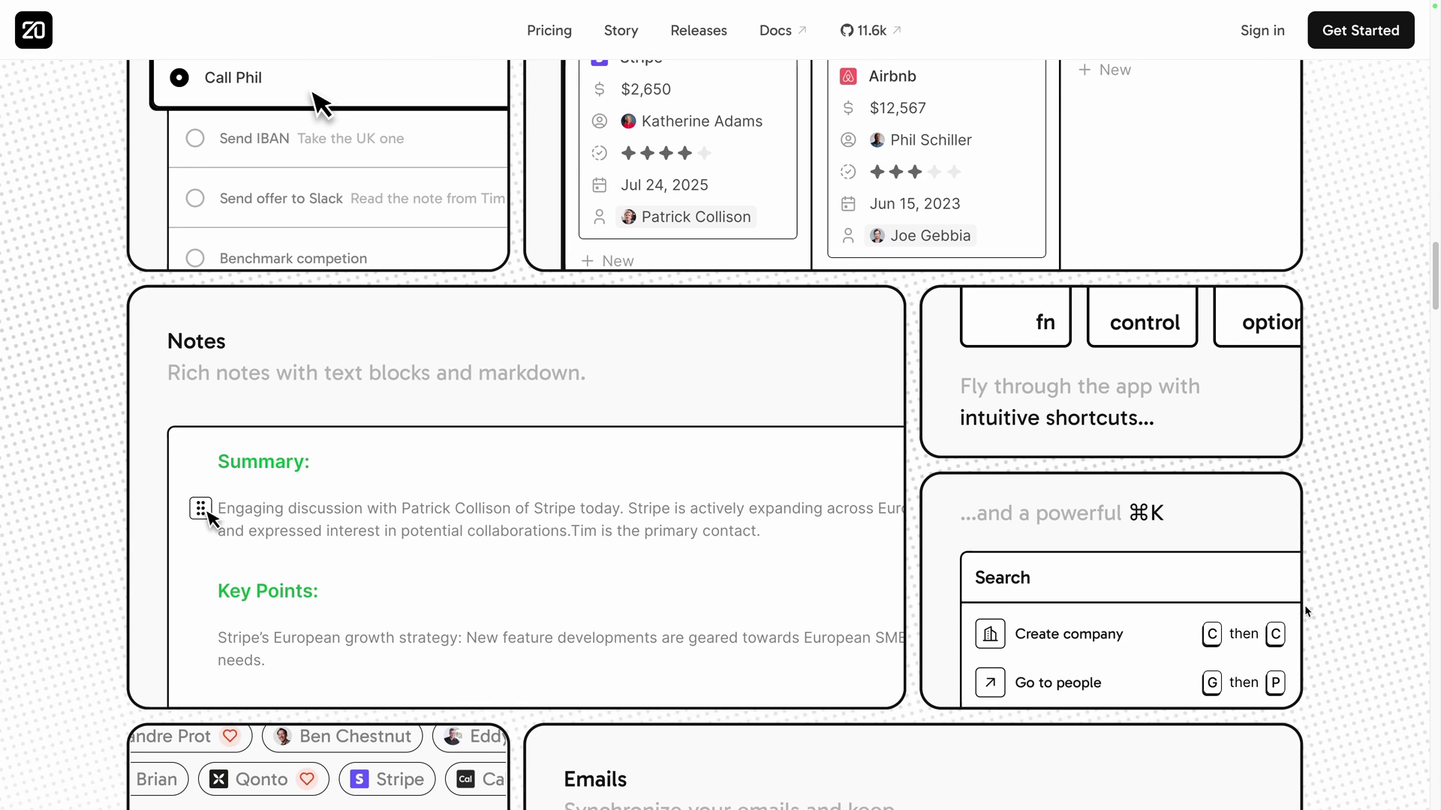
Scroll the GitHub README from customer tracking down to the email integration section.
scroll(1305, 611, "down", 9)
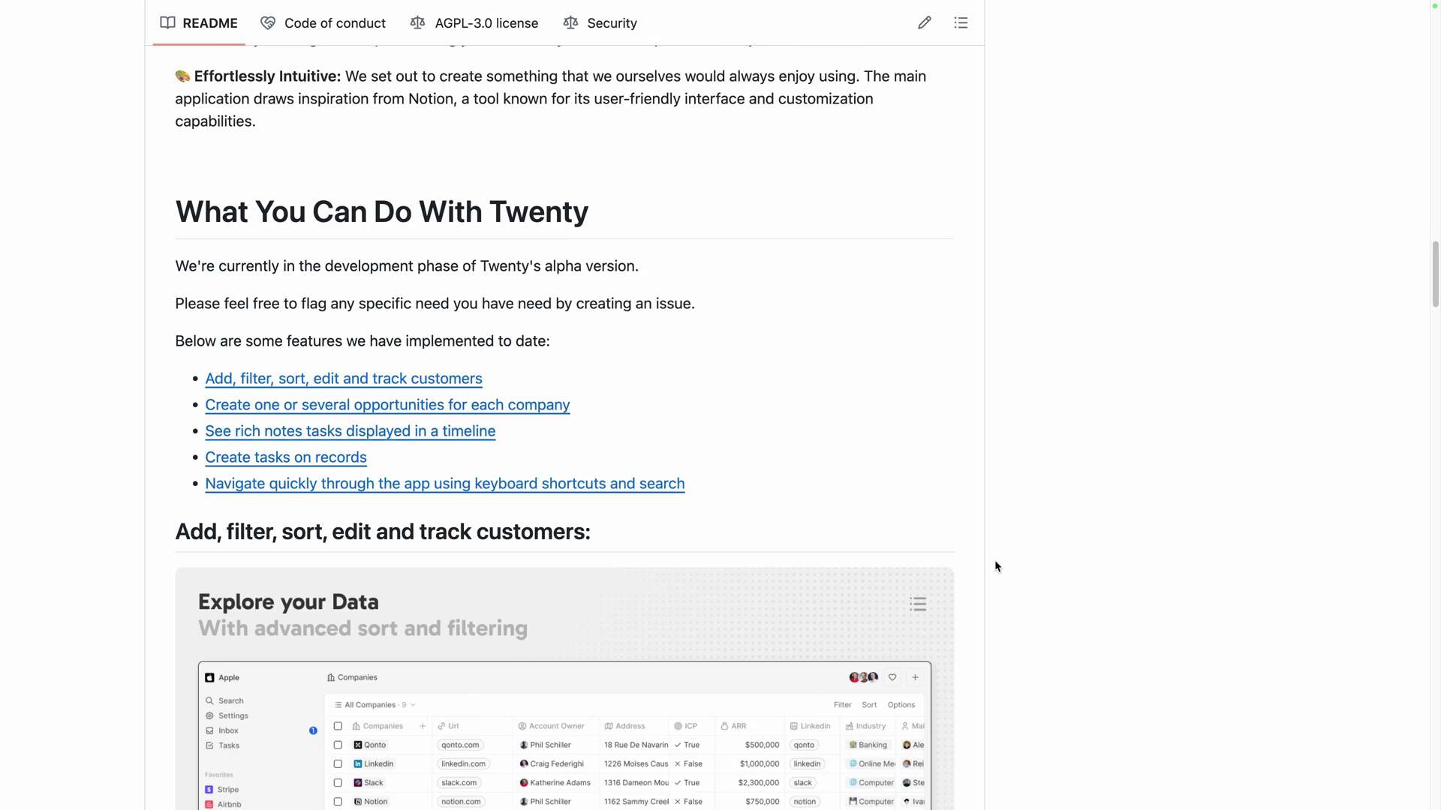
scroll(993, 560, "down", 7)
scroll(995, 566, "down", 13)
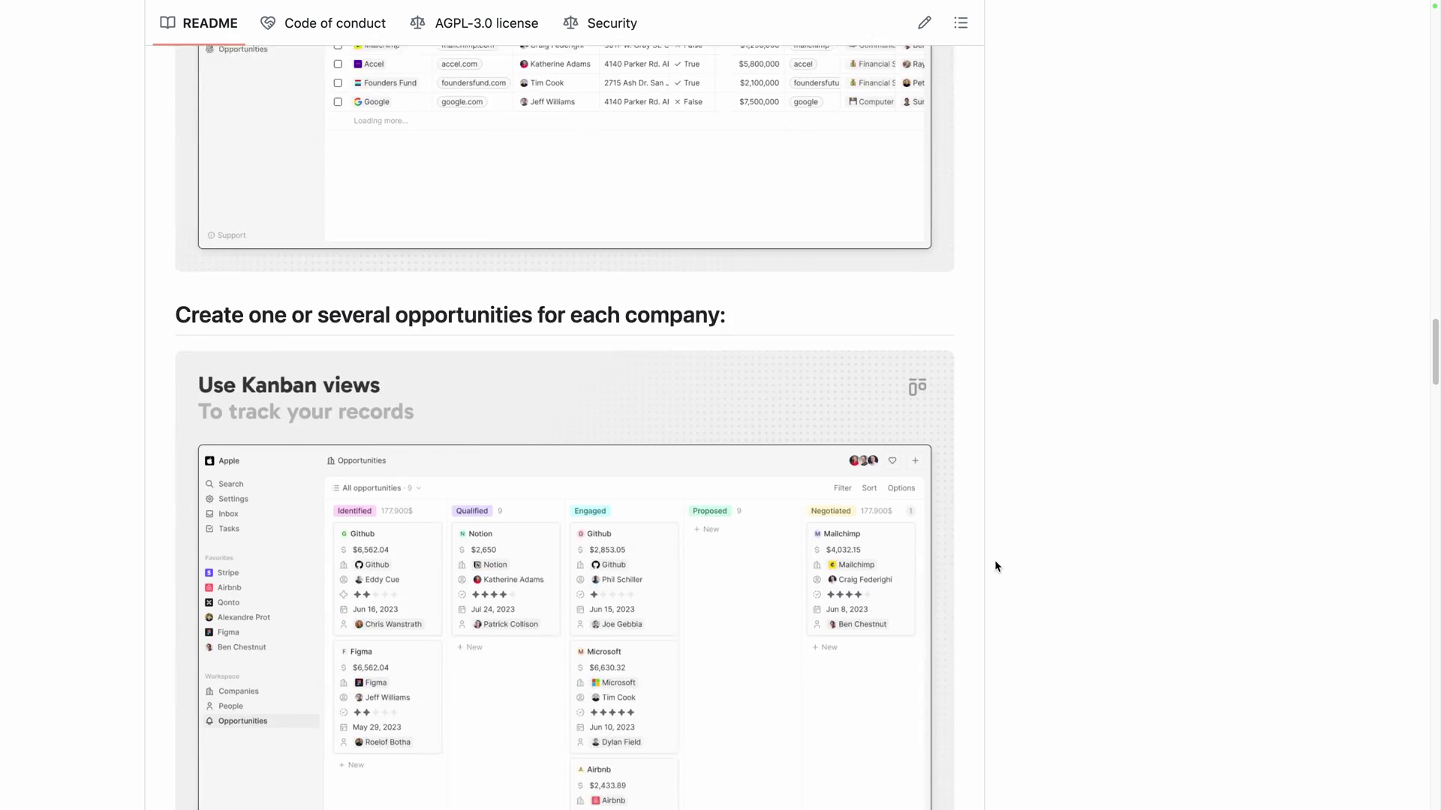
scroll(996, 565, "down", 18)
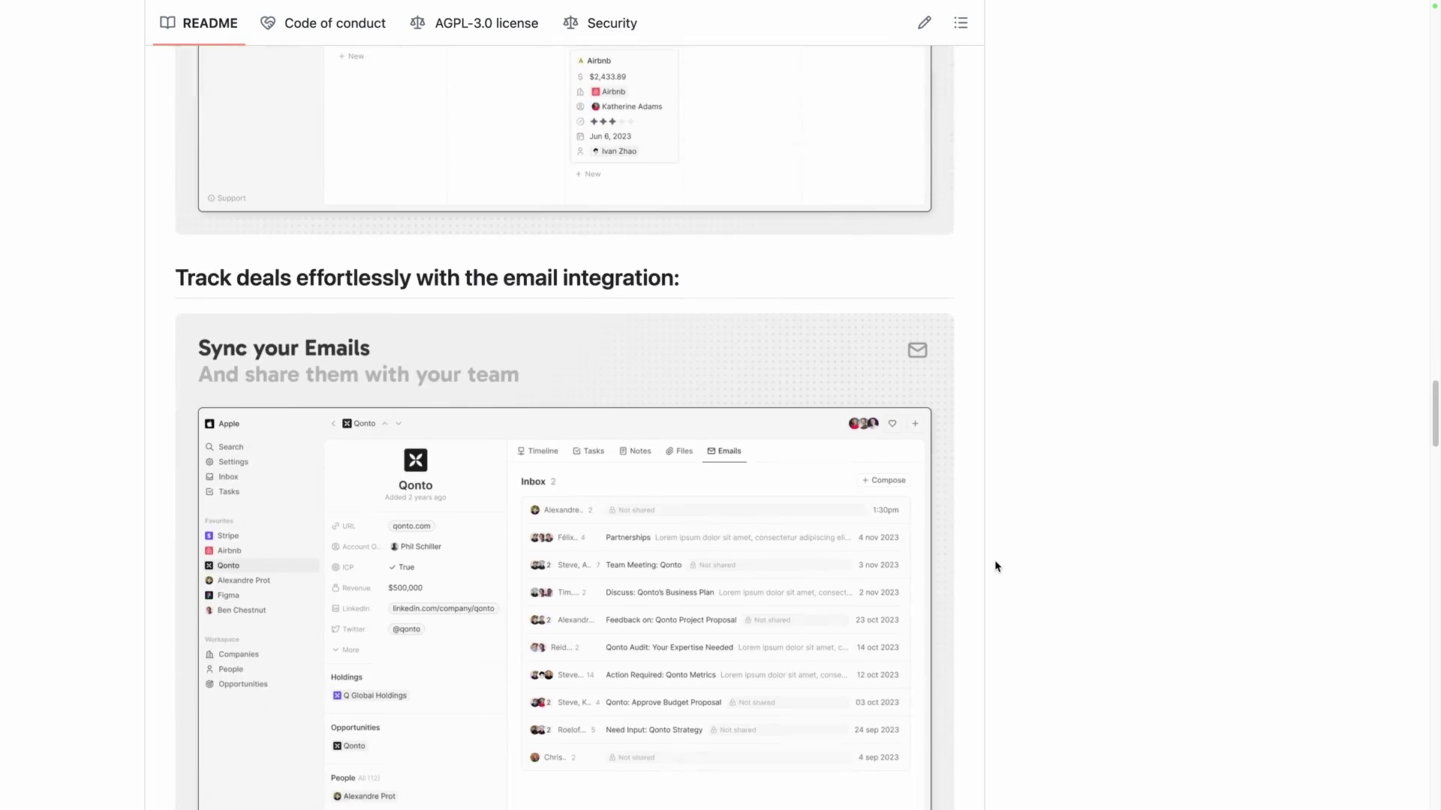
scroll(993, 559, "down", 3)
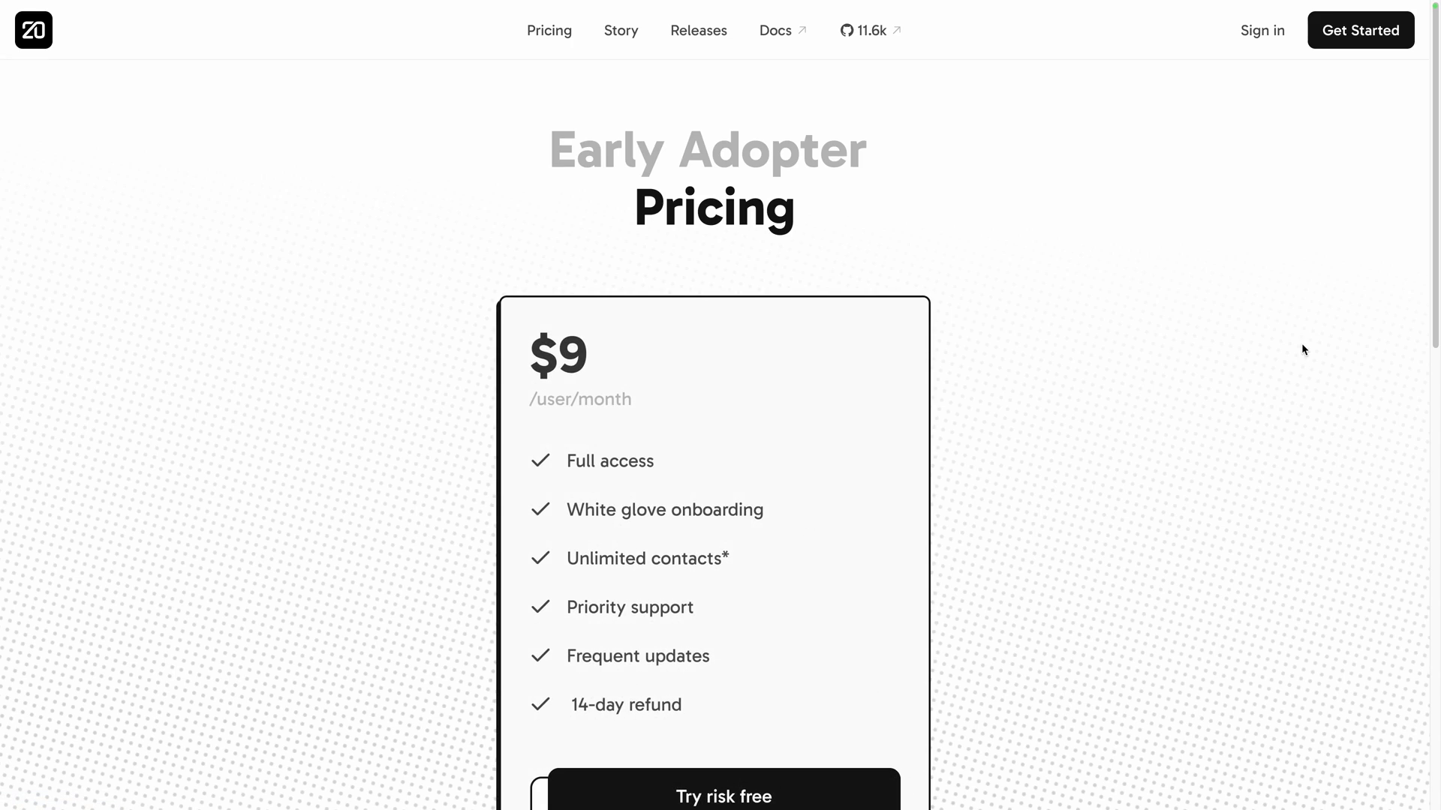
Scroll past the $9 early adopter plan to the Self-hosting and Talk to us cards.
scroll(1302, 344, "down", 1)
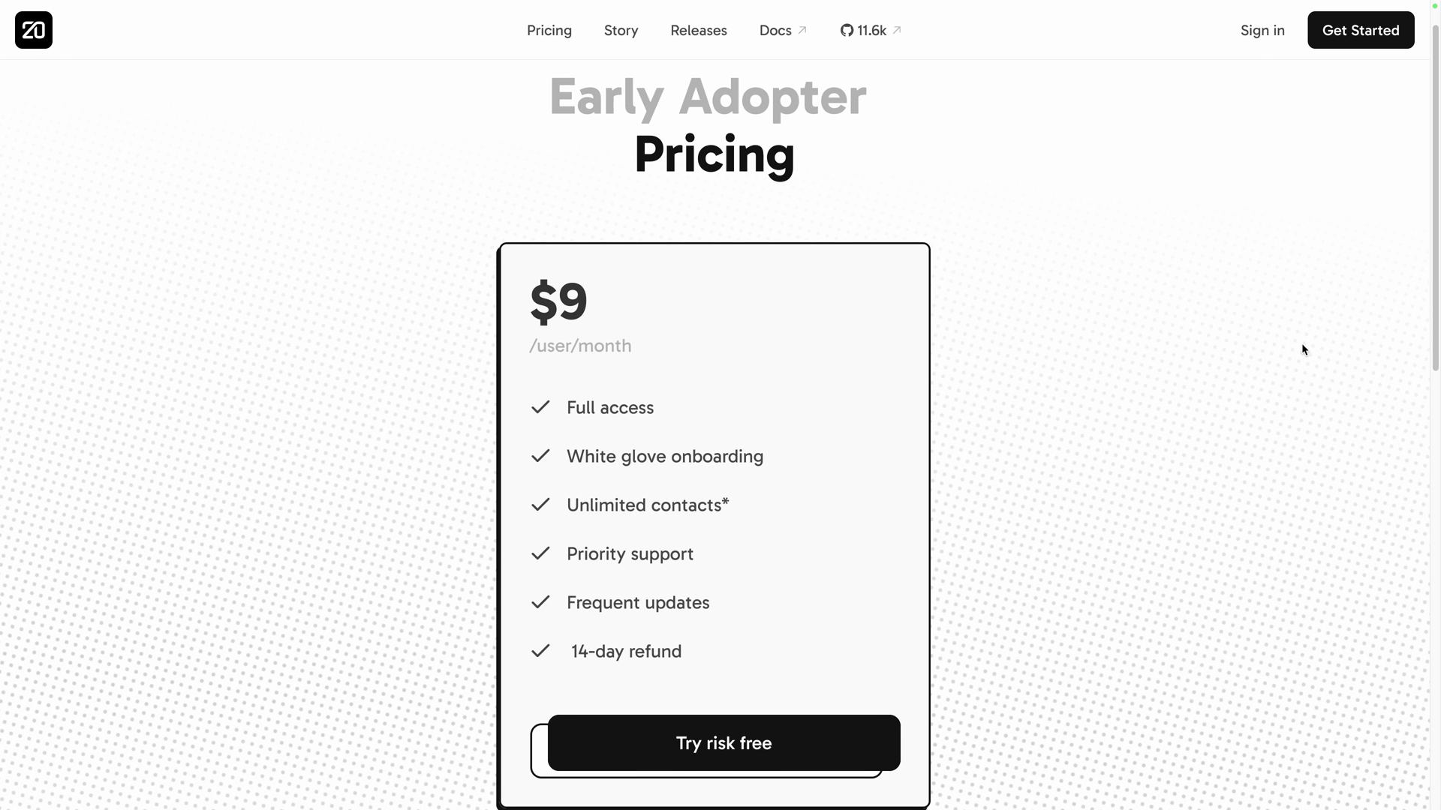
scroll(1303, 349, "down", 10)
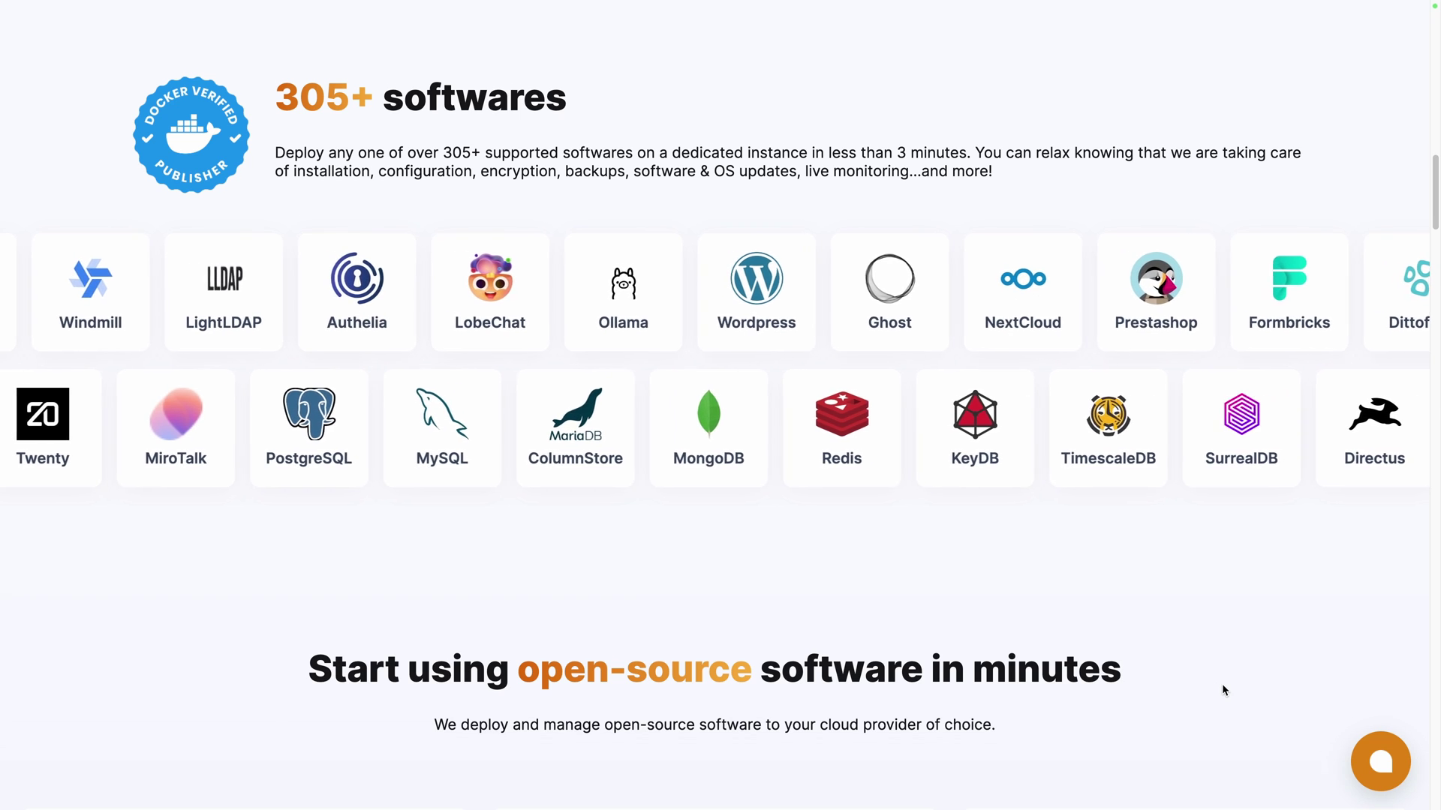
Scroll down the Elestio homepage toward the dashboard login.
scroll(1222, 685, "down", 8)
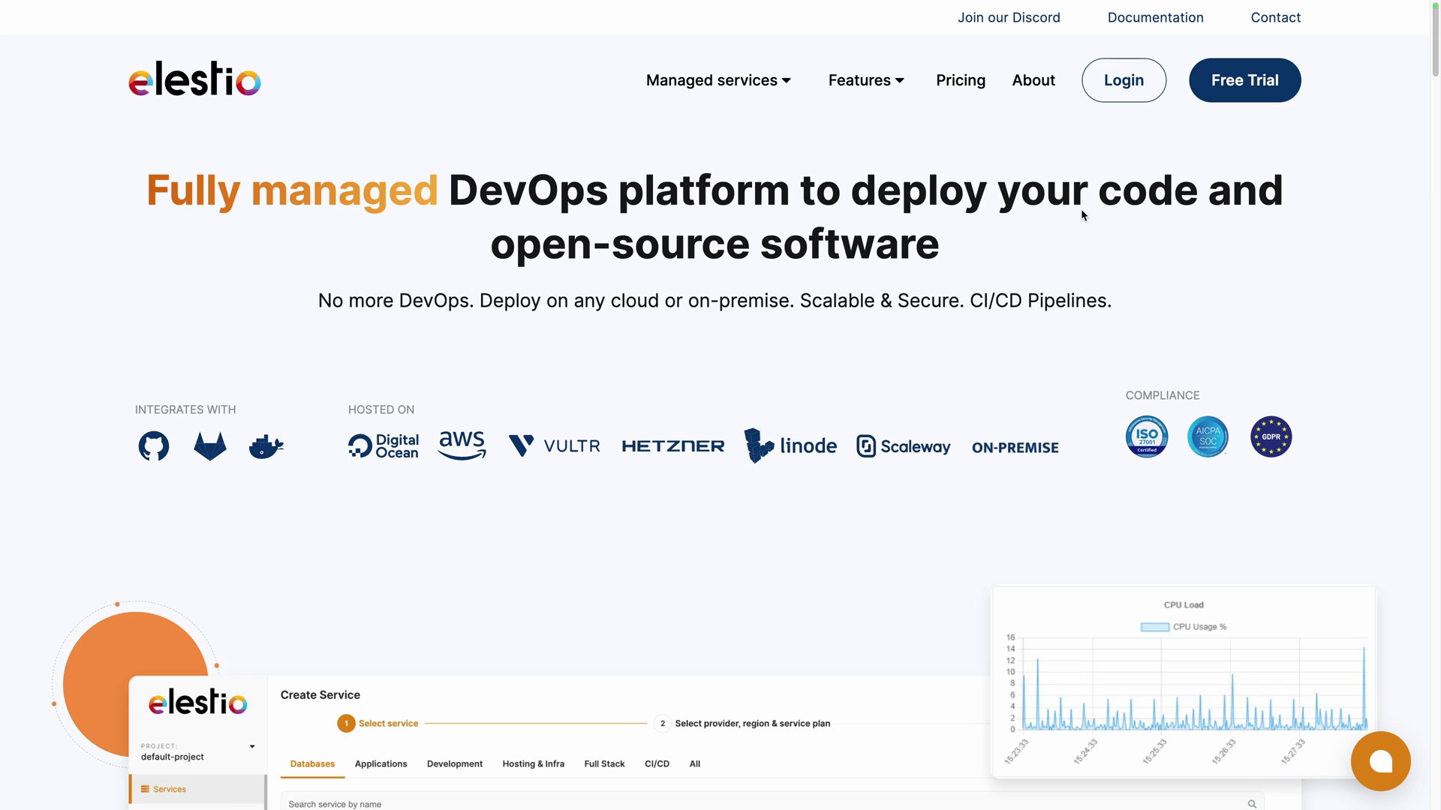
Sign in to Elestio and pick Twenty from a 'twen' search for a new service.
left_click(1127, 91)
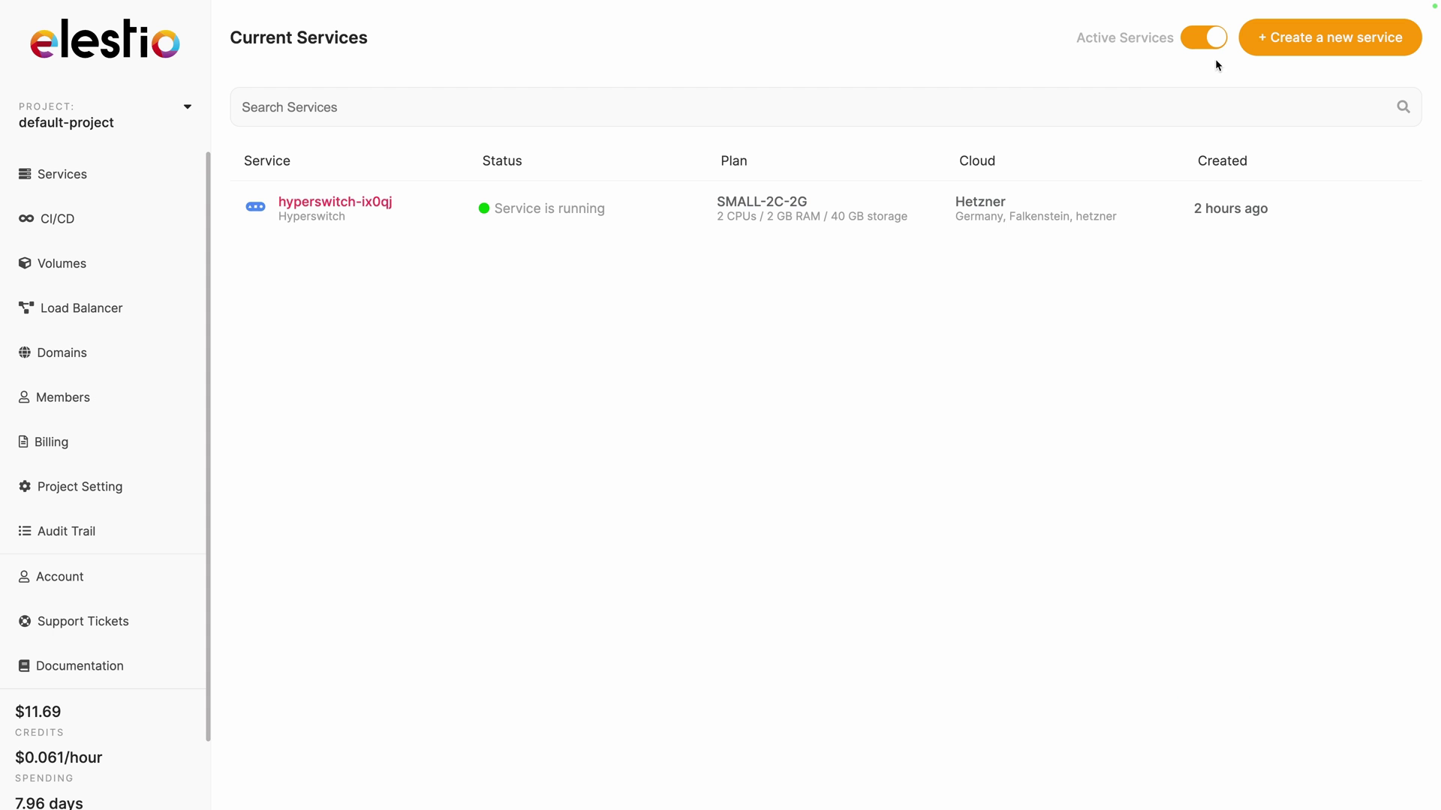
left_click(1287, 46)
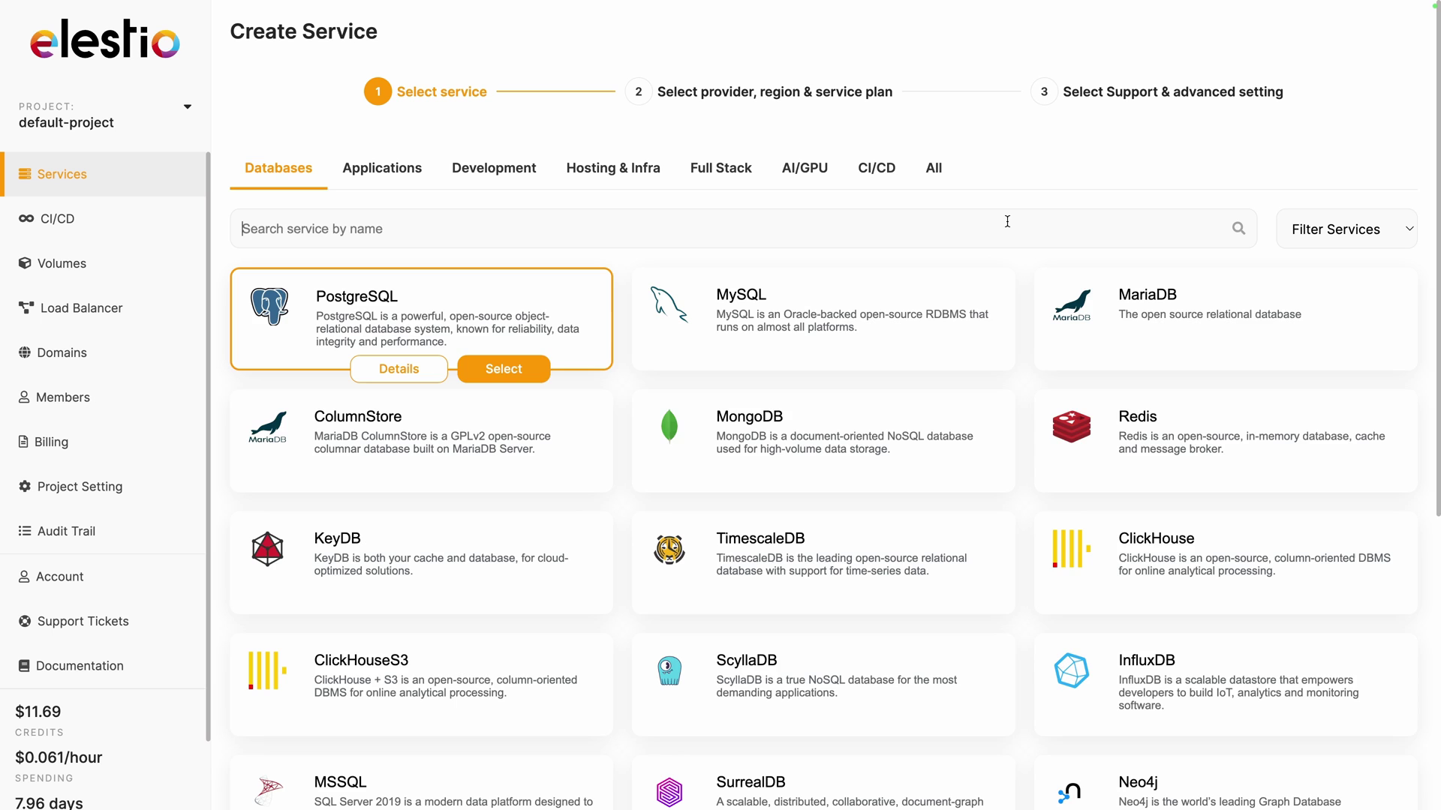
type("twen")
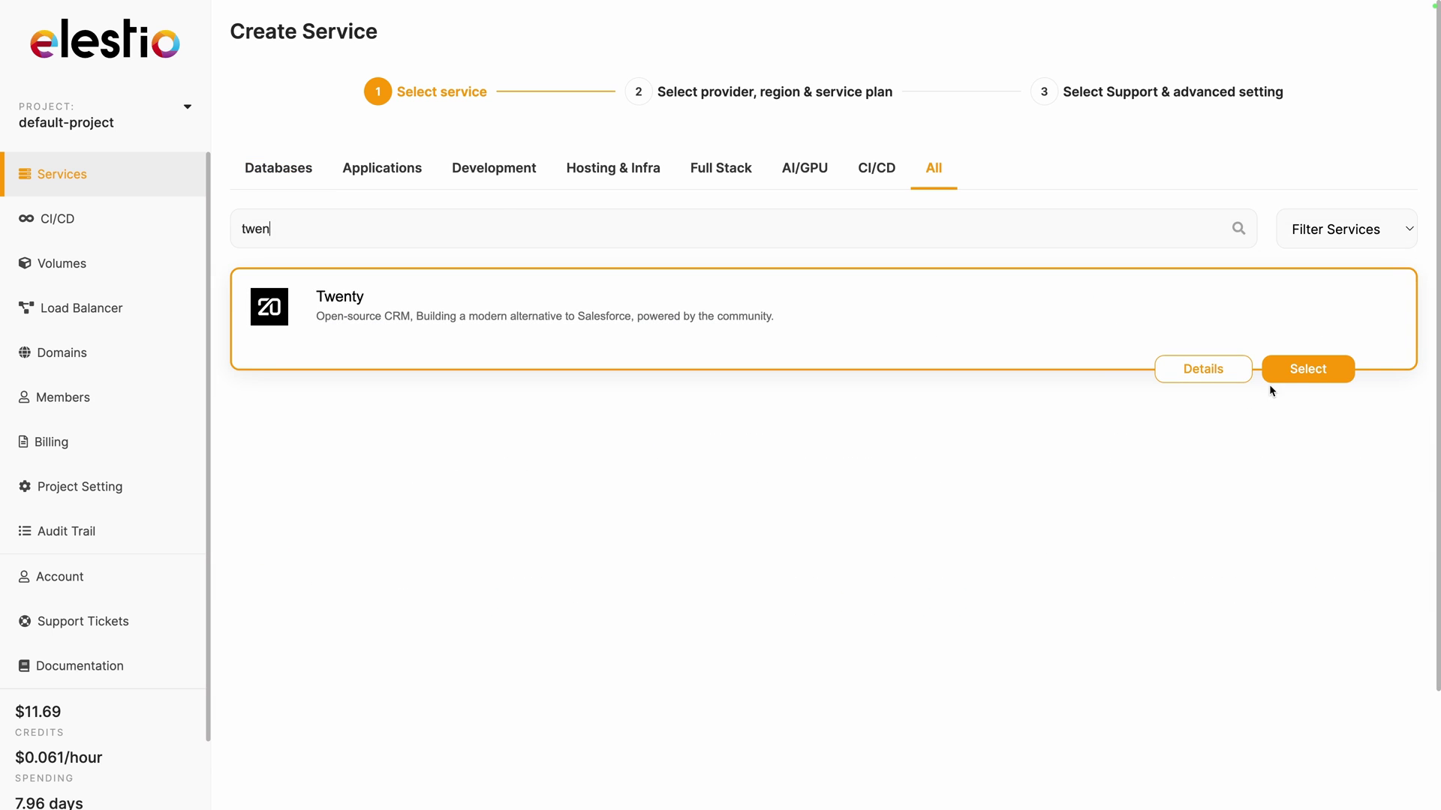
left_click(1290, 371)
Keep Hetzner, Falkenstein, MEDIUM-2C-4G-CAX and Level 1 support, then create the service.
scroll(1294, 372, "down", 1)
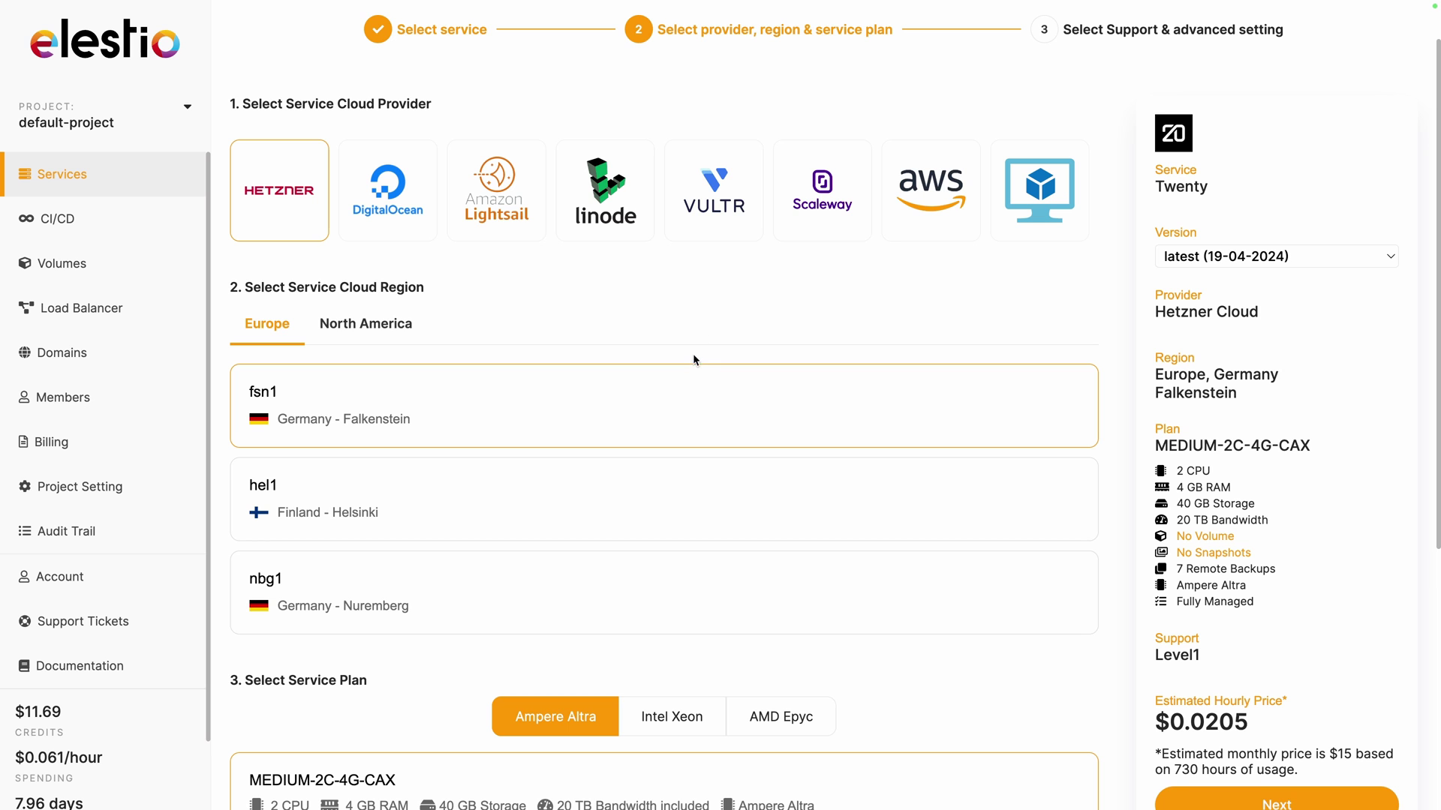
scroll(693, 360, "down", 4)
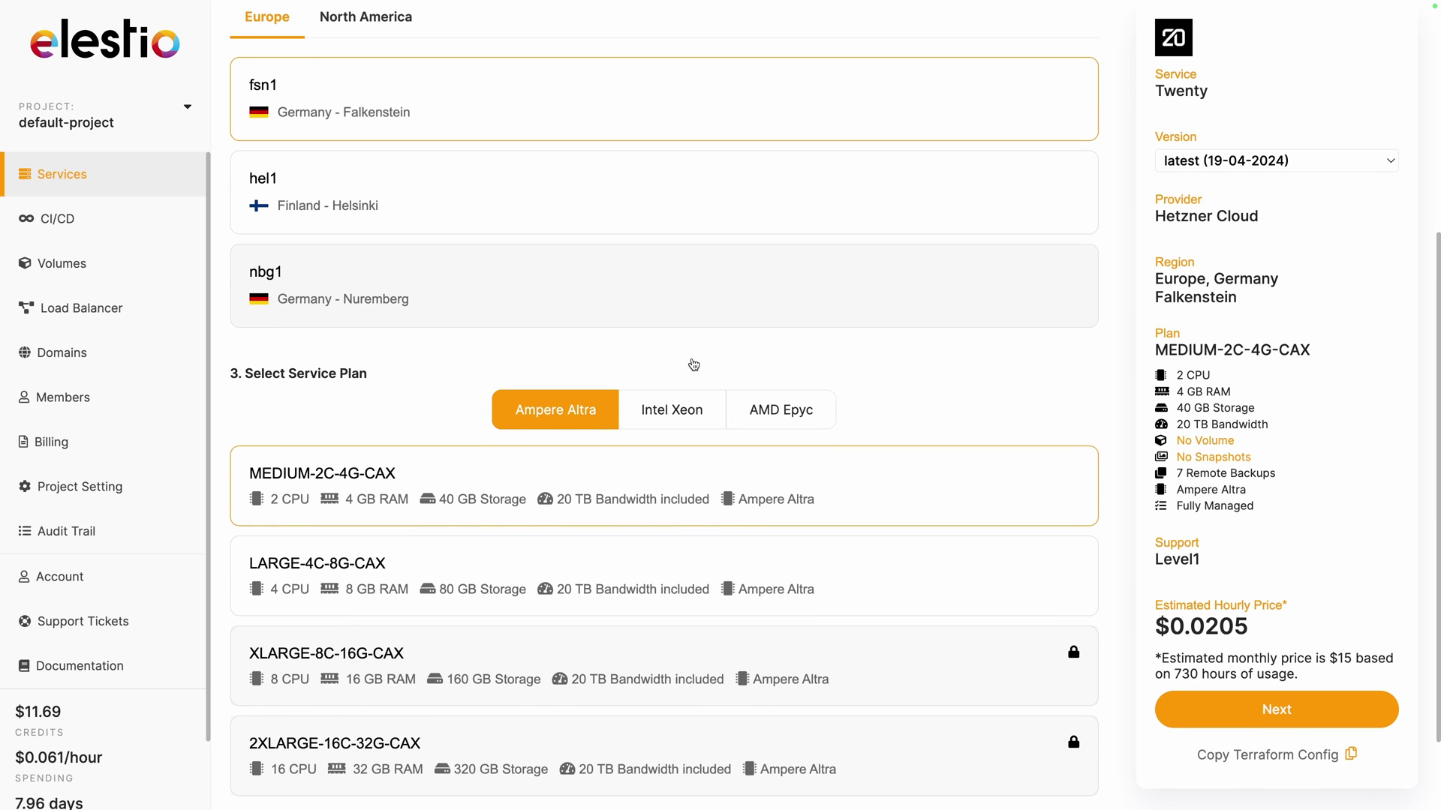
scroll(694, 365, "down", 1)
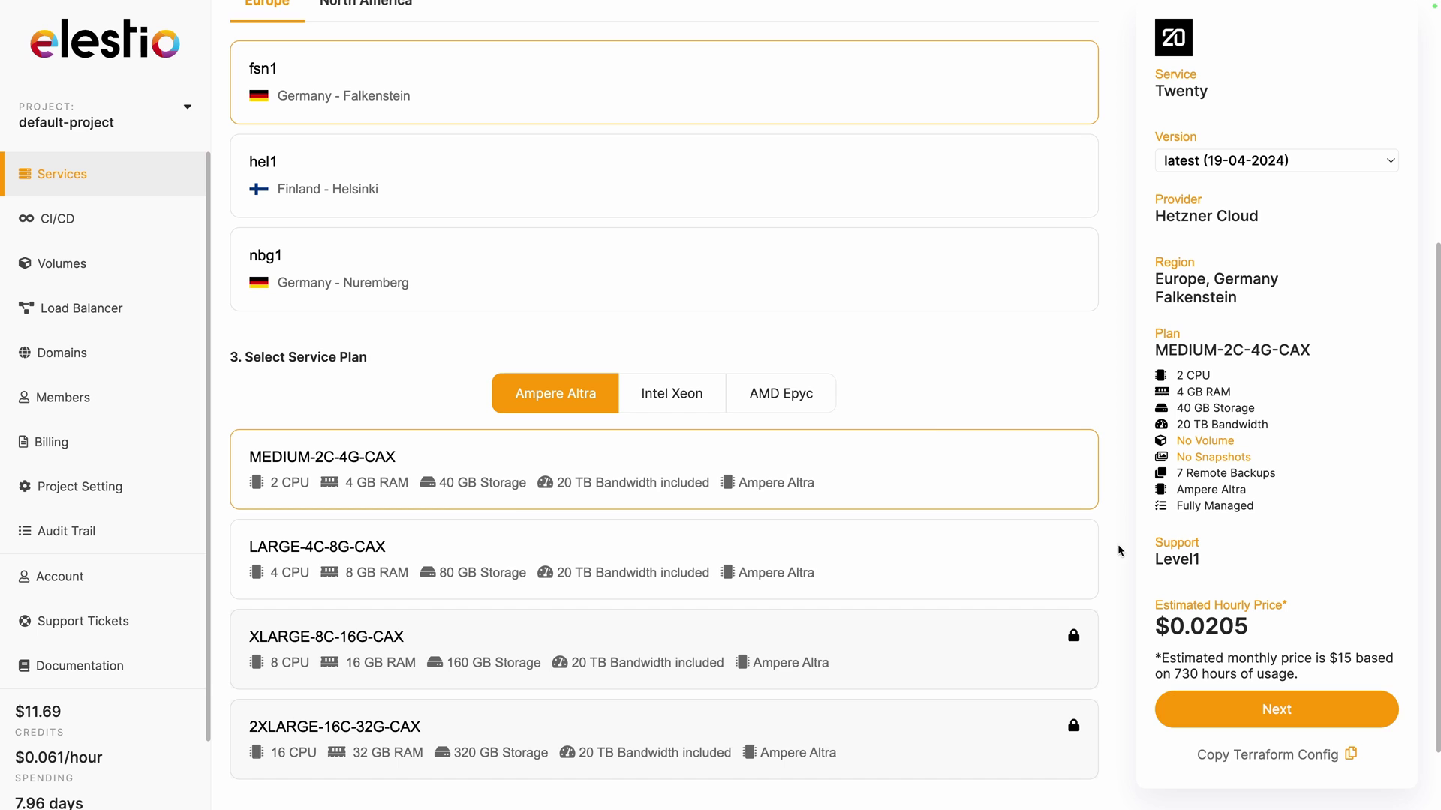
left_click(1184, 709)
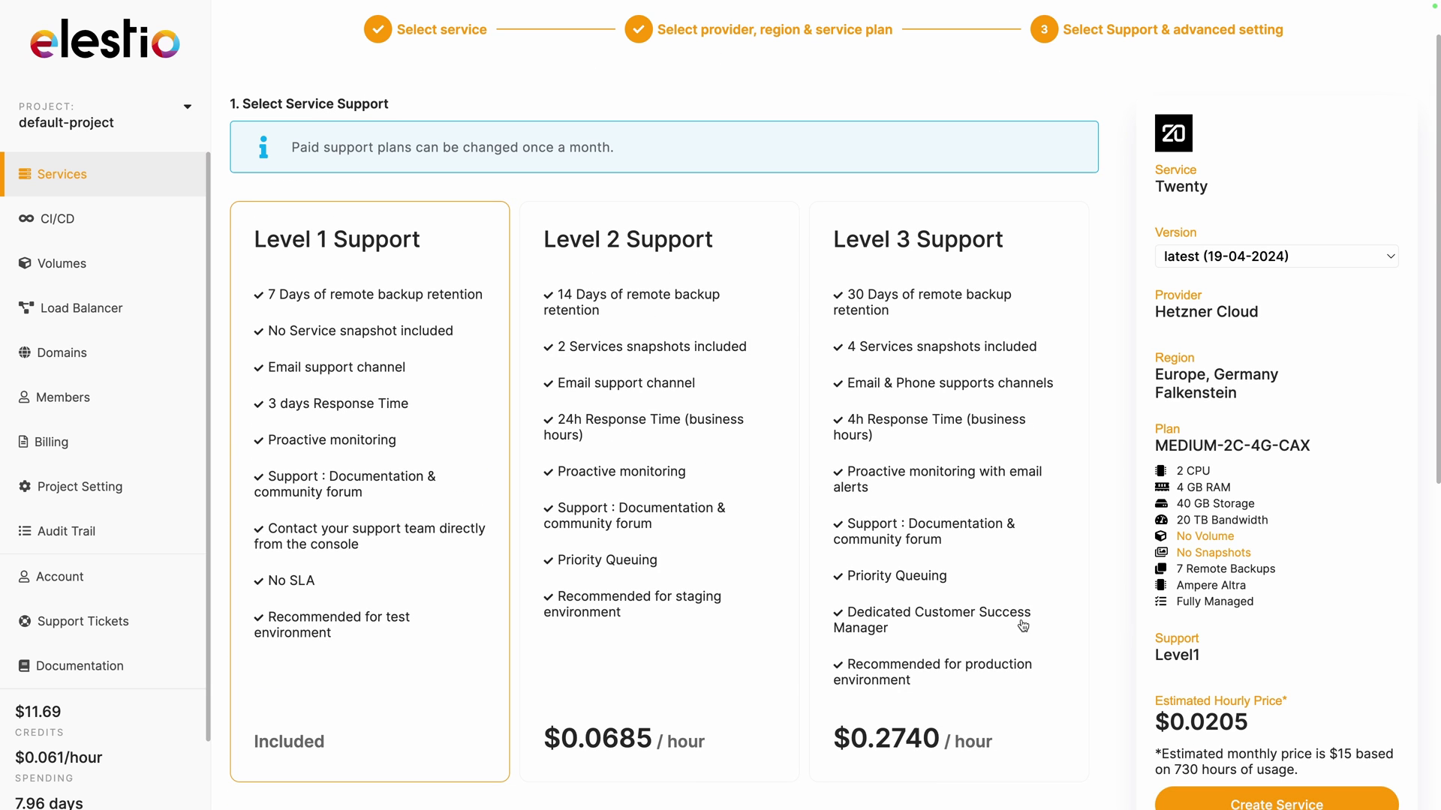
scroll(793, 678, "down", 5)
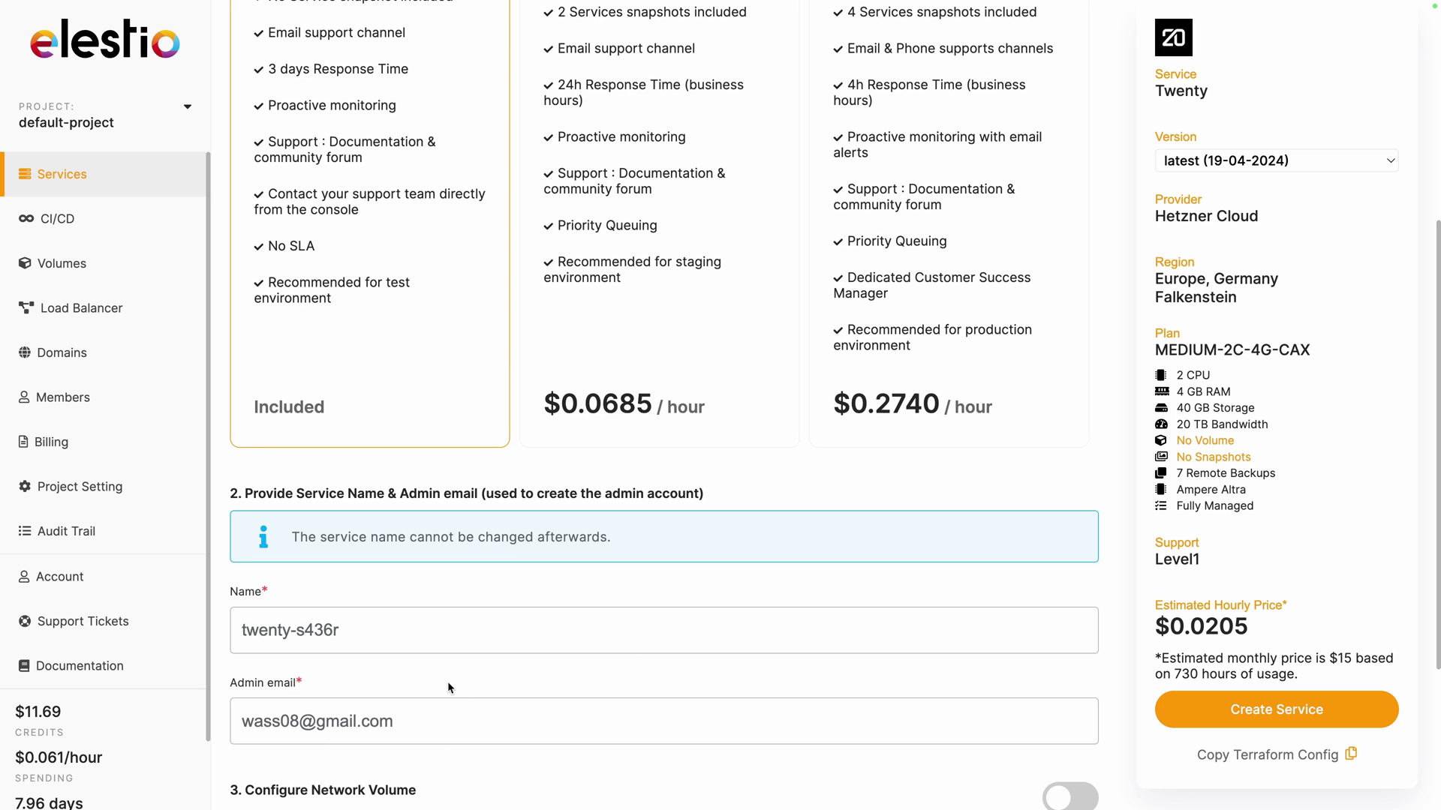
left_click(1234, 713)
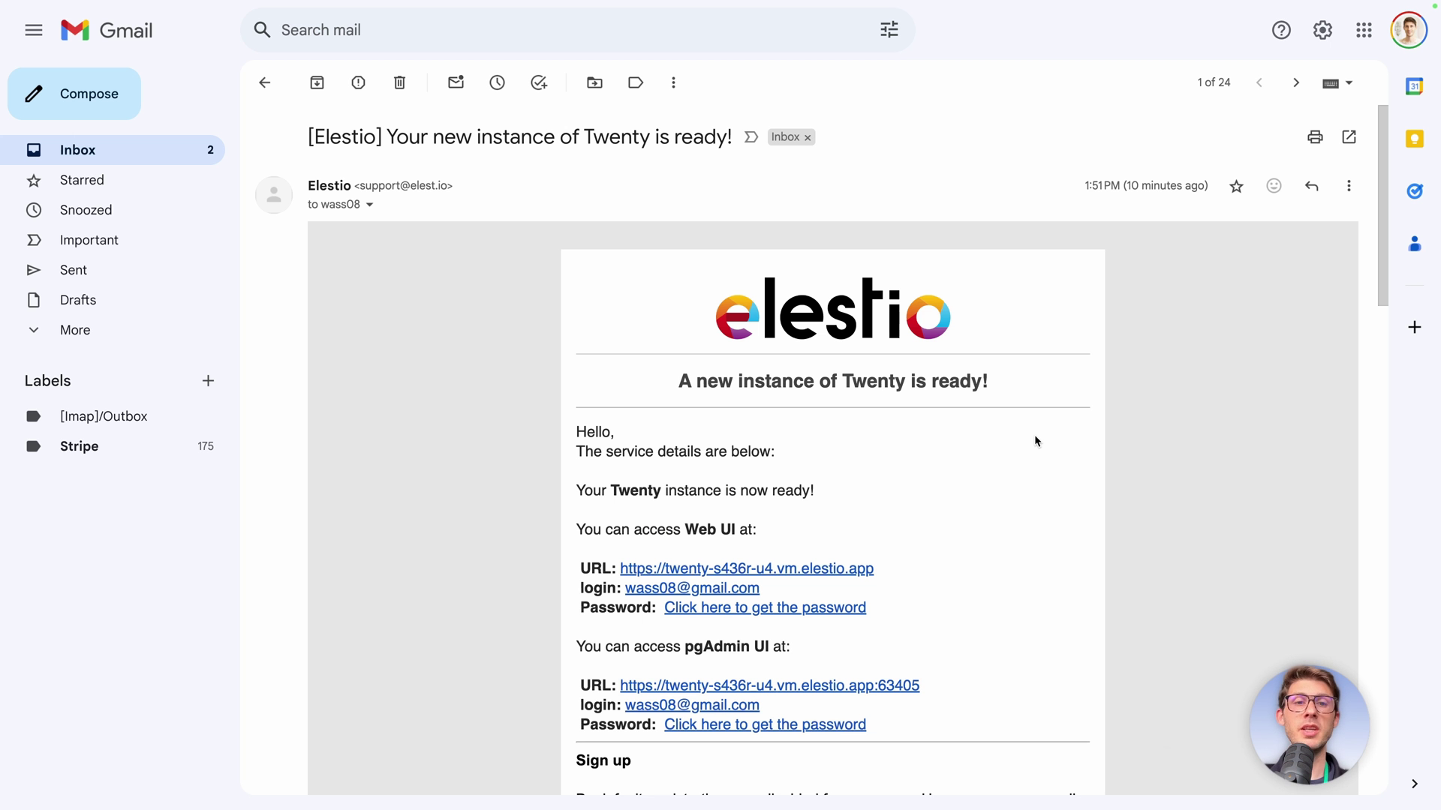
Open the service credentials page from the email and copy the admin password.
scroll(1034, 441, "down", 2)
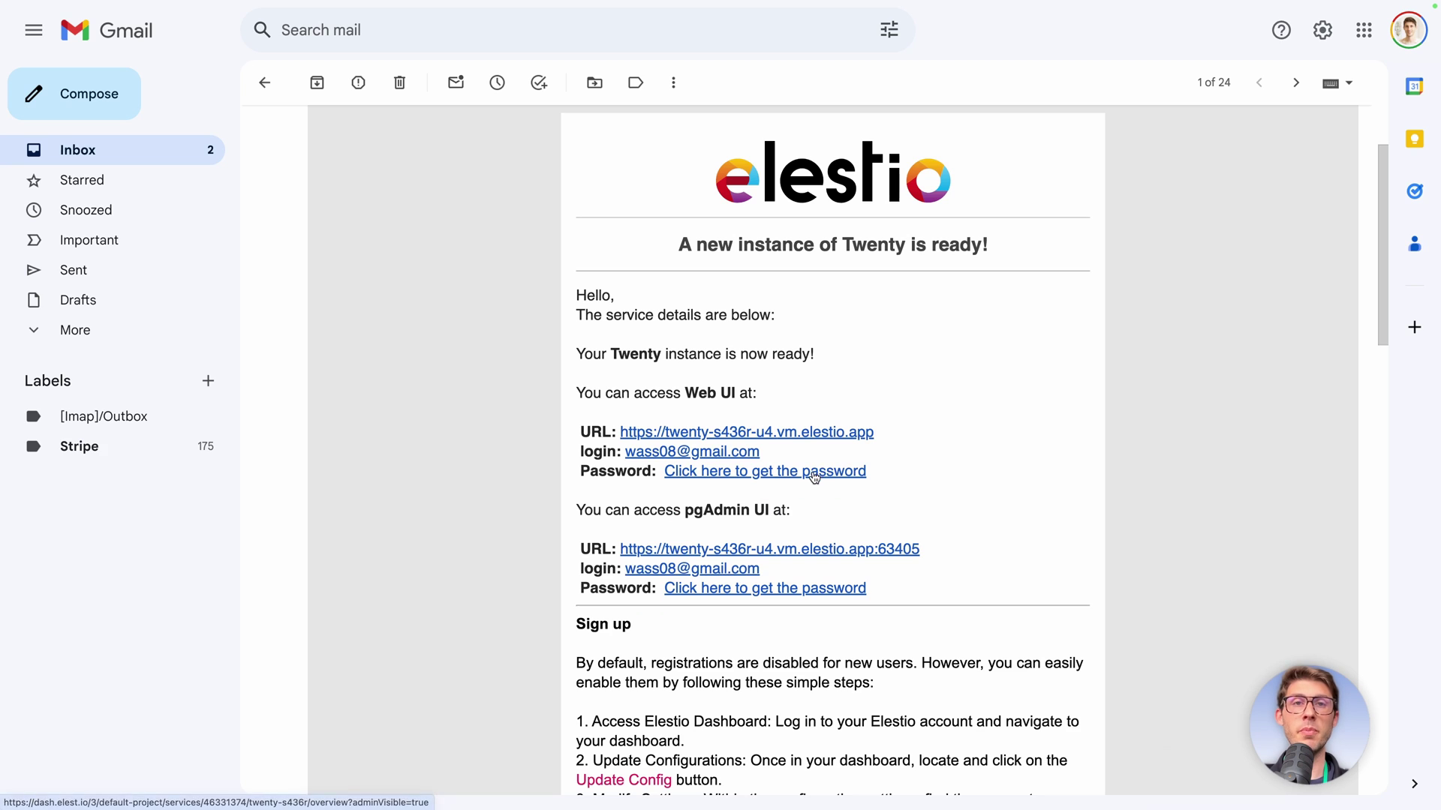
left_click(812, 471)
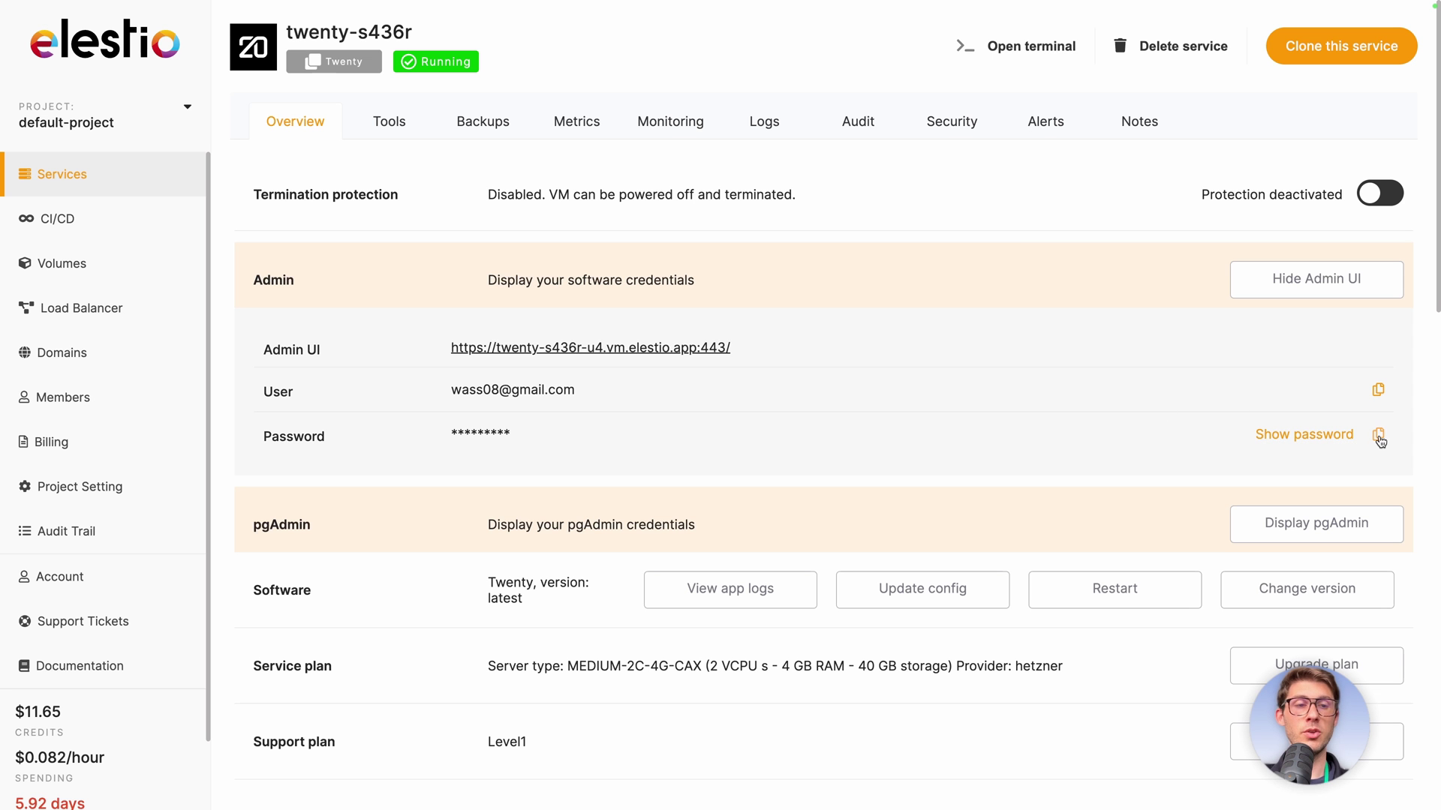
left_click(1380, 437)
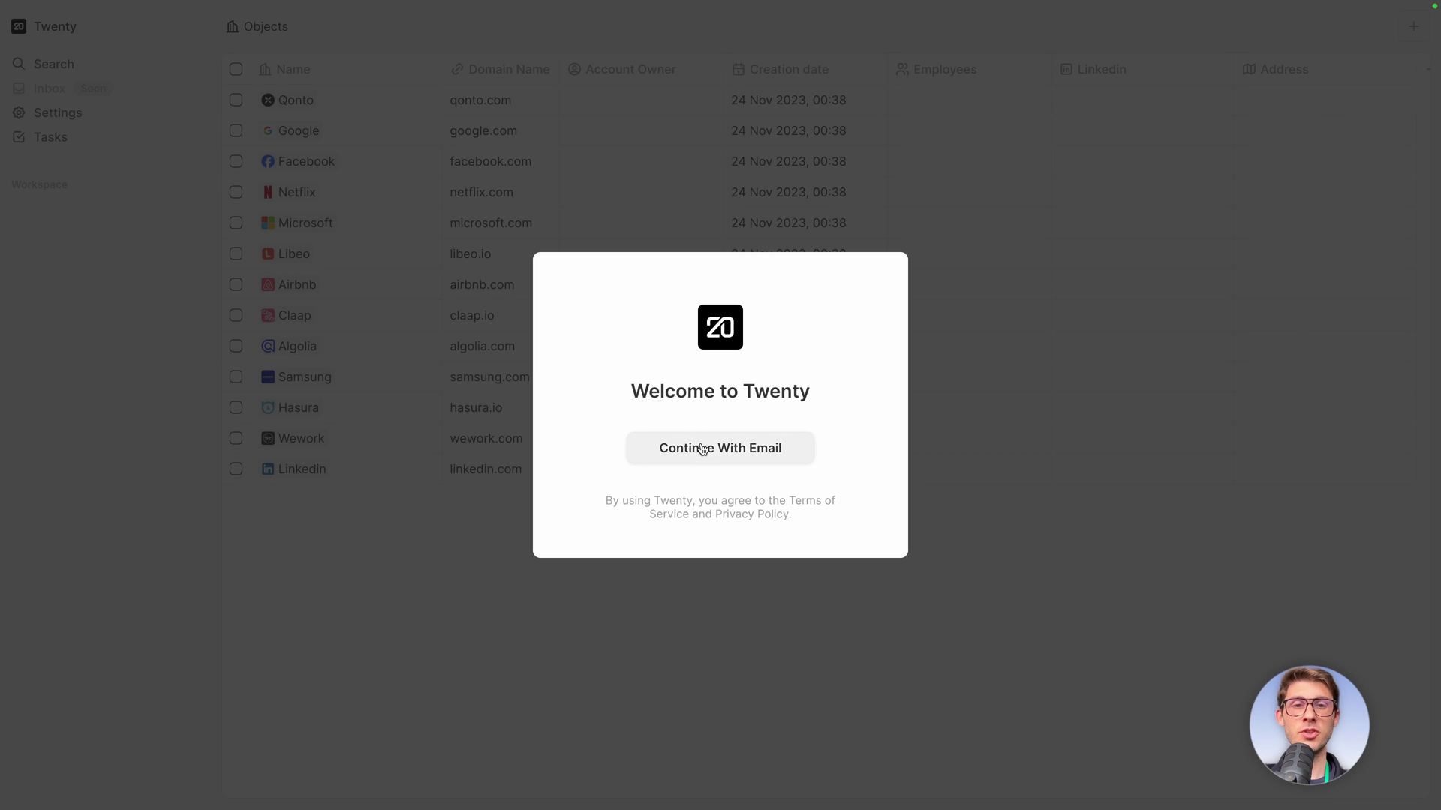
Sign in to Twenty by email using the admin e-mail address and the pasted password.
left_click(703, 448)
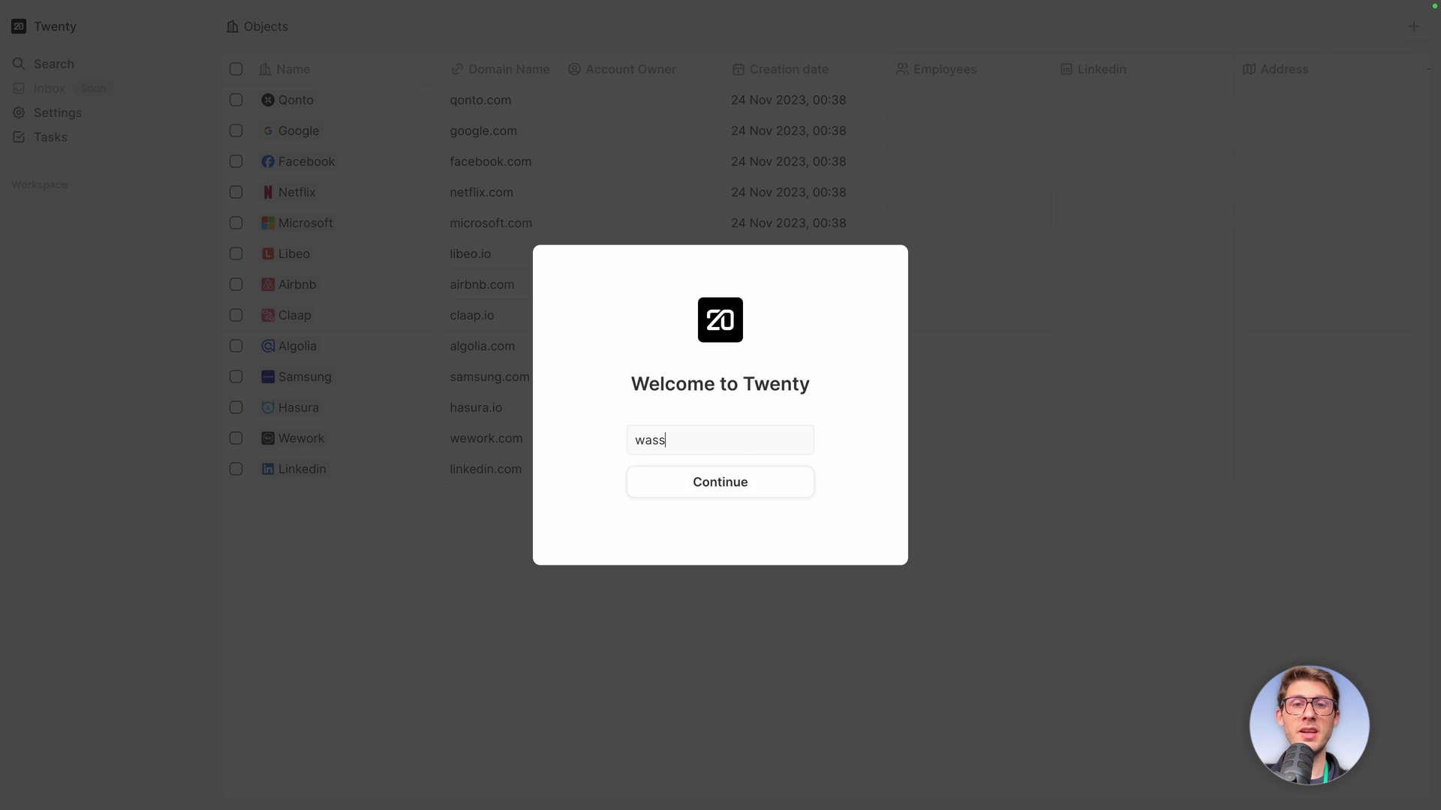
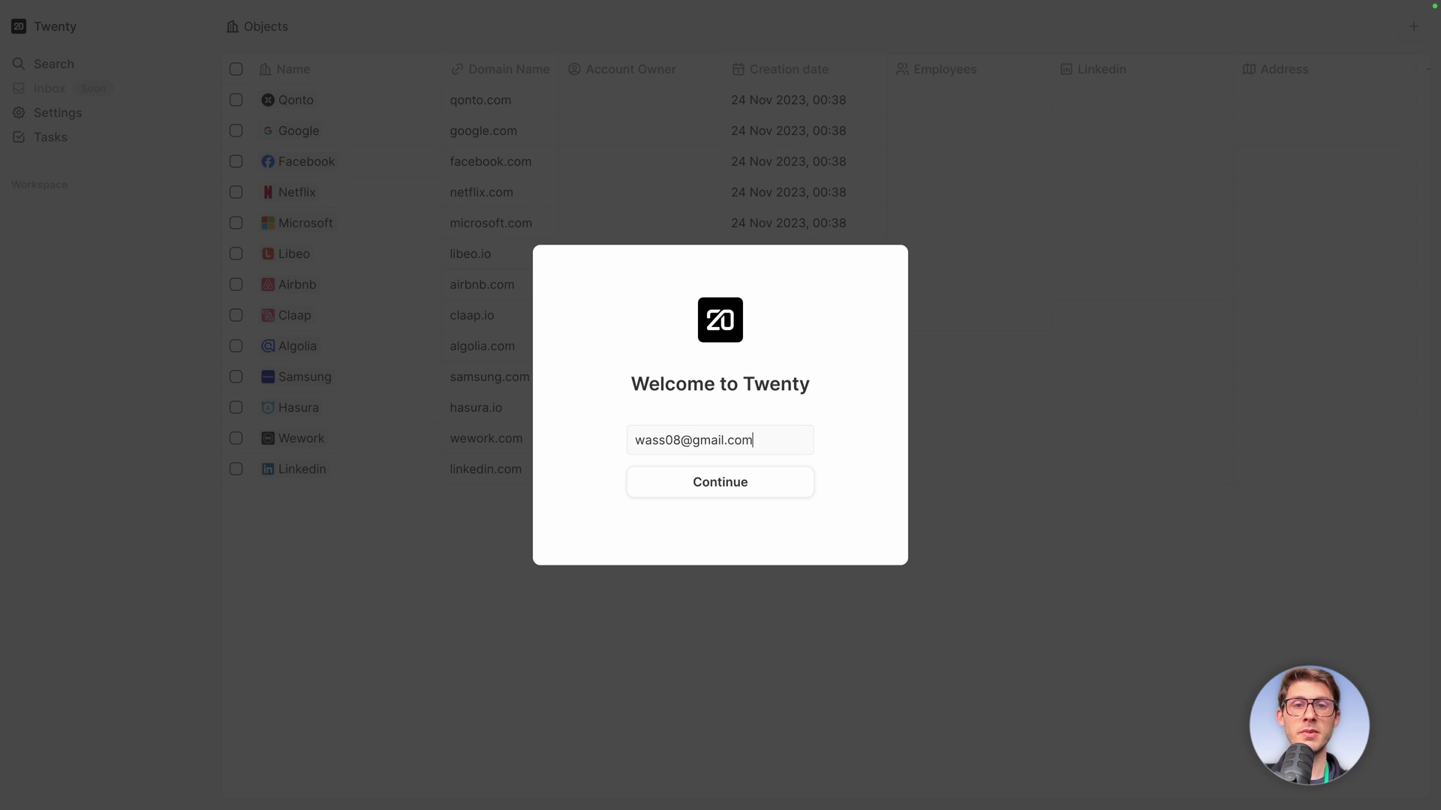
key("Return")
key("ctrl+v")
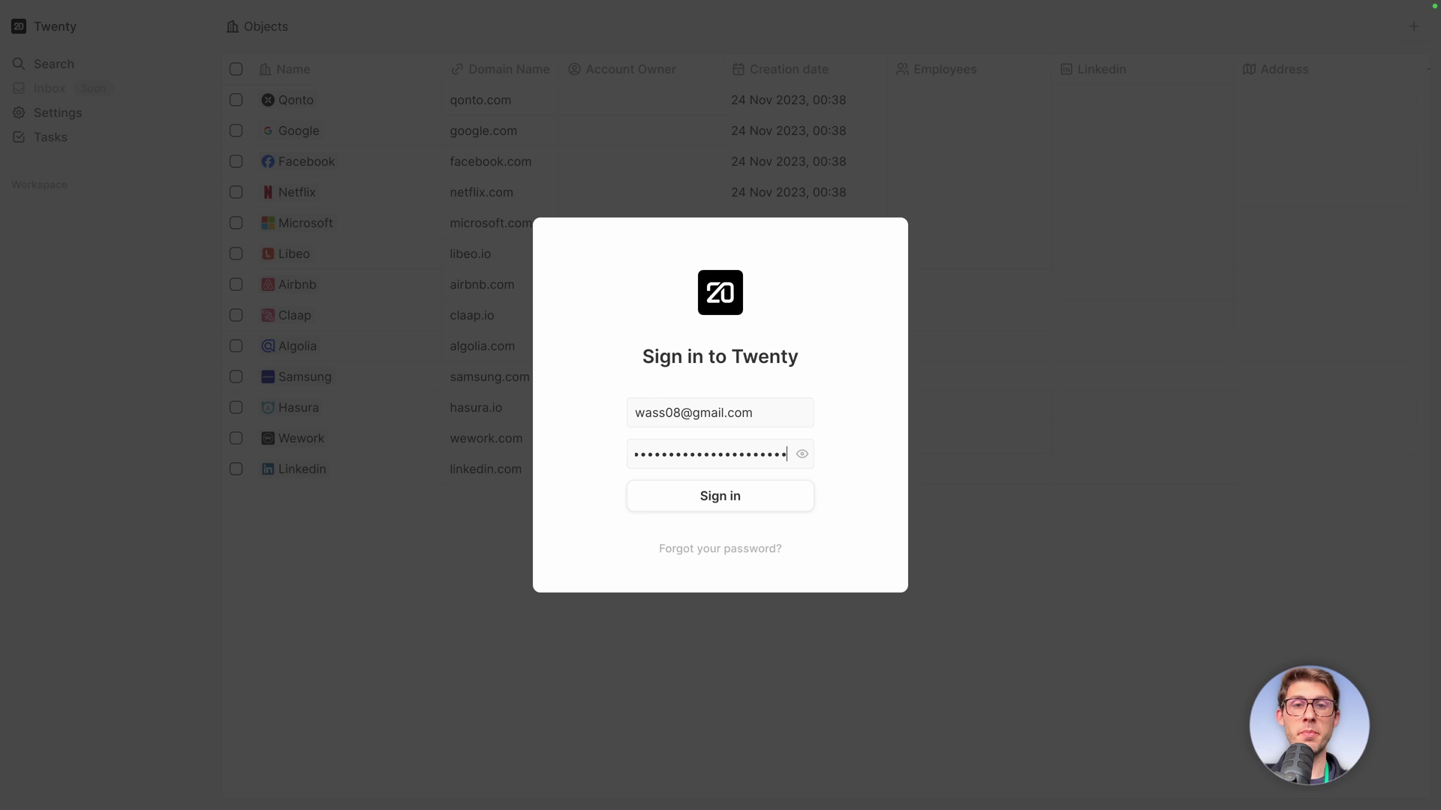
left_click(703, 500)
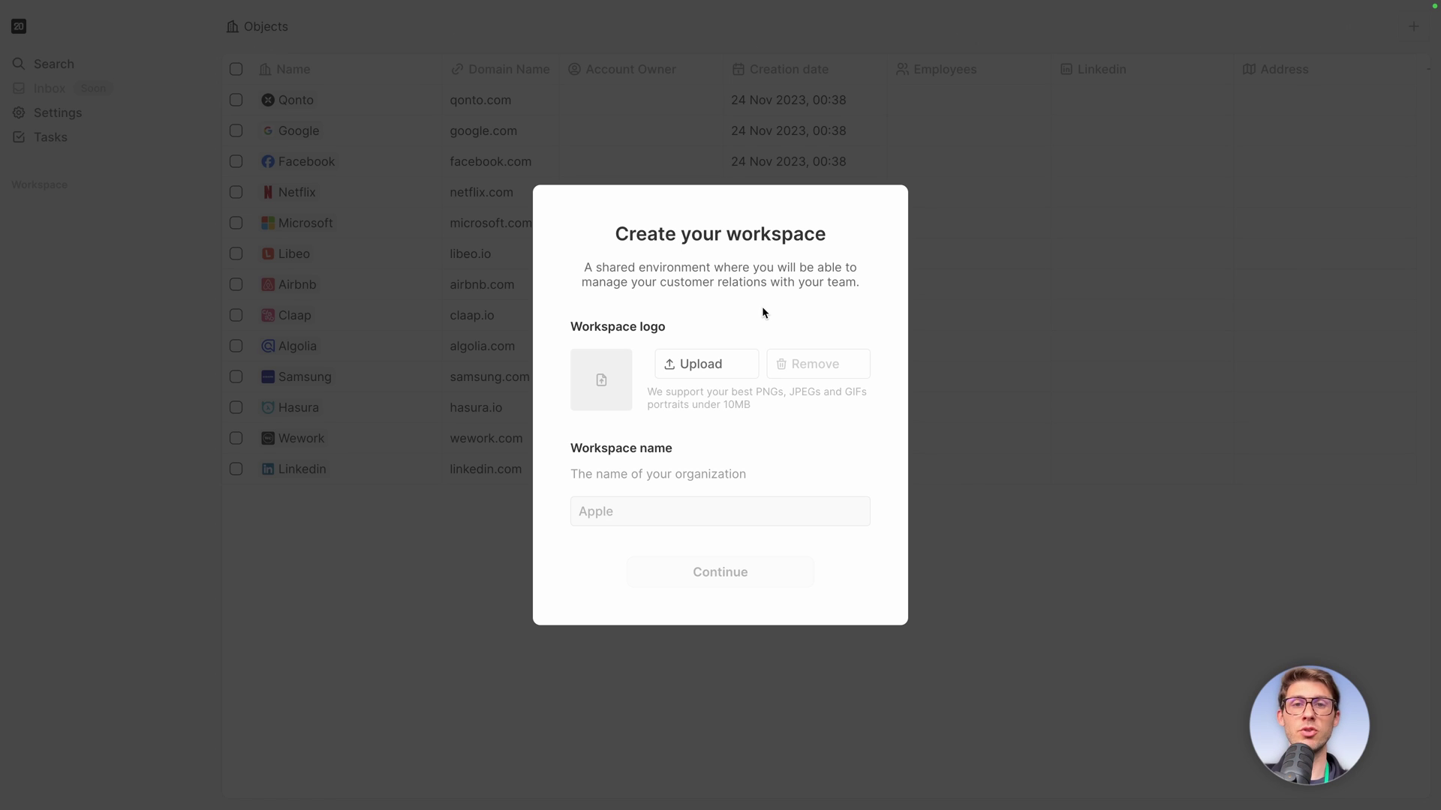
Upload the 'e' logo and name the workspace Elestio.
left_click(719, 364)
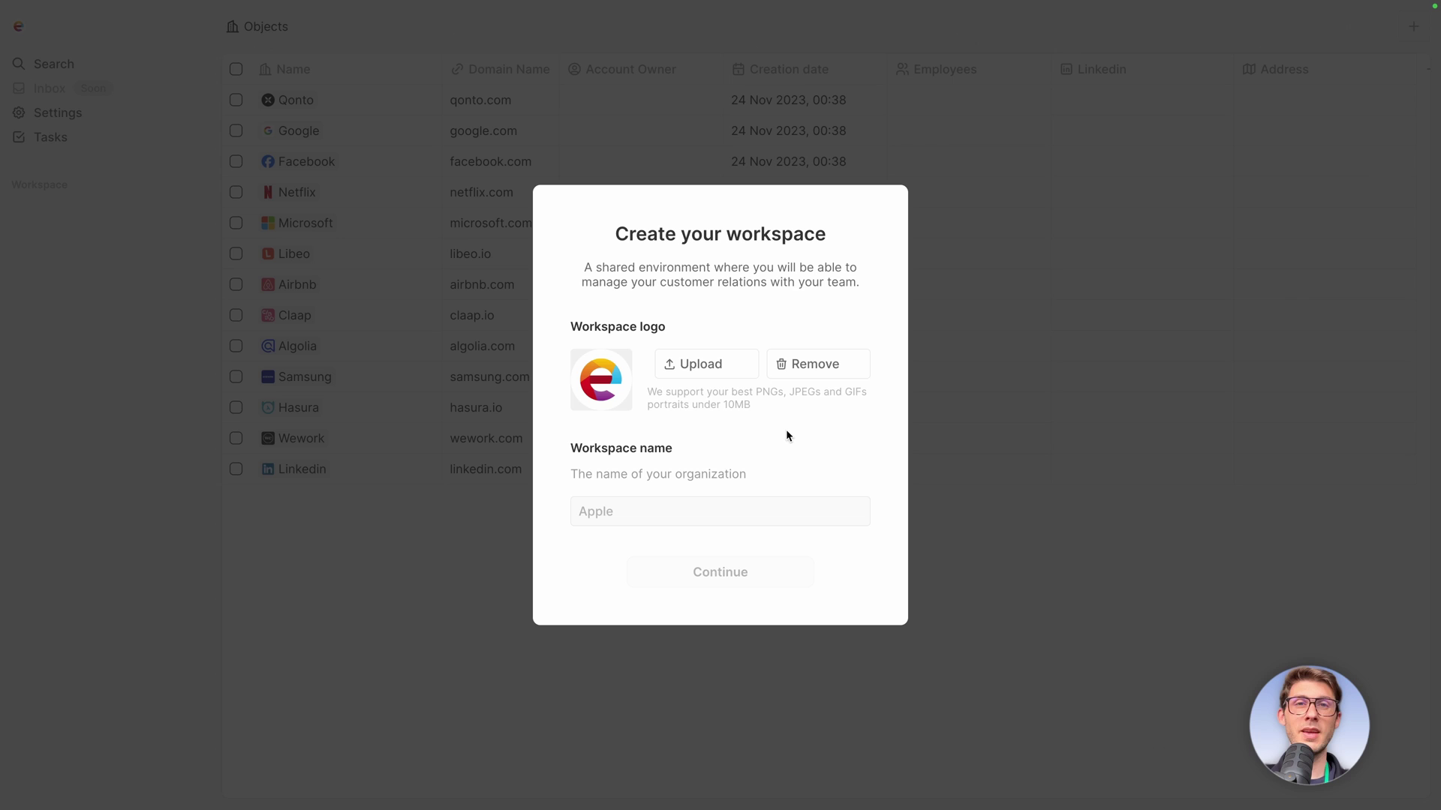
type("Elestio")
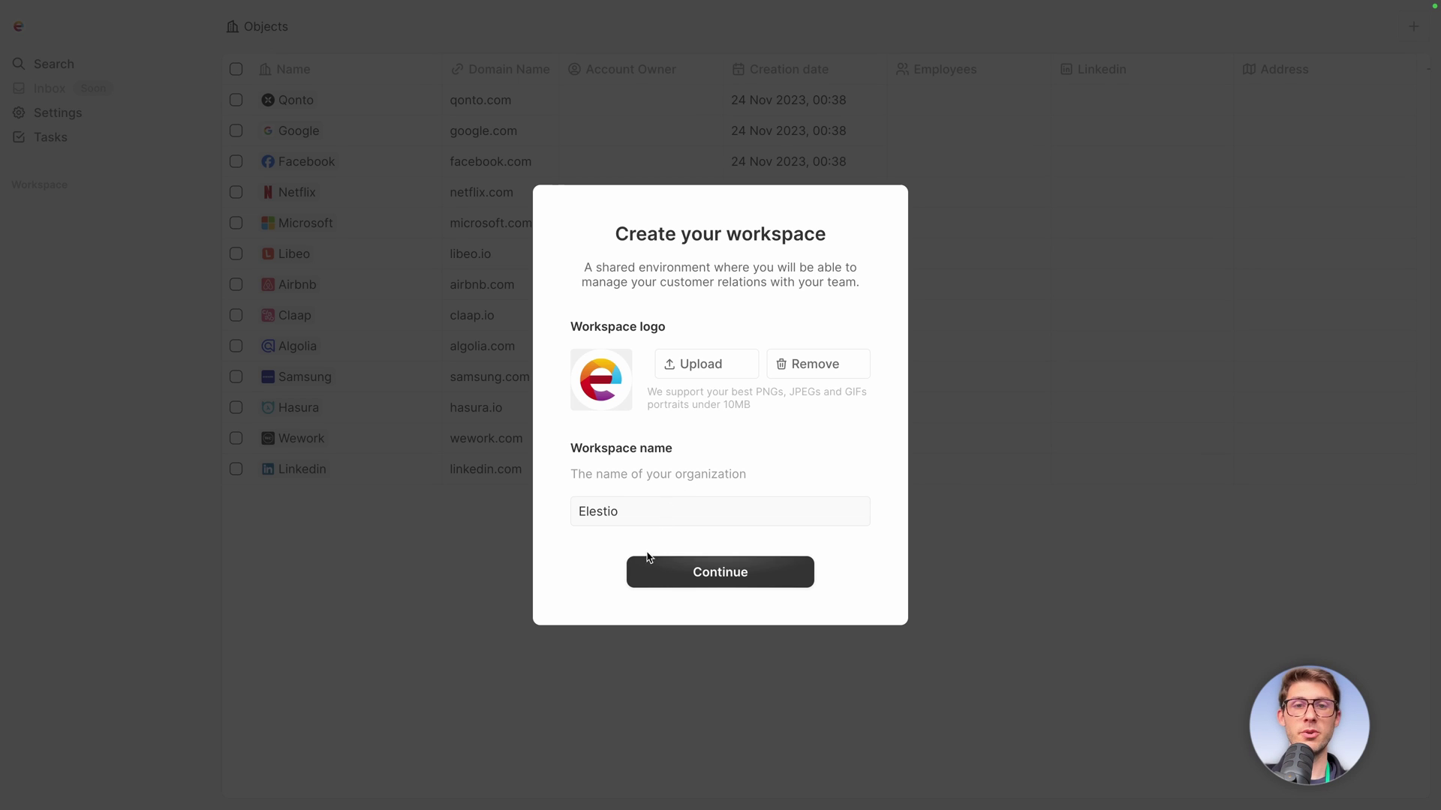
left_click(668, 576)
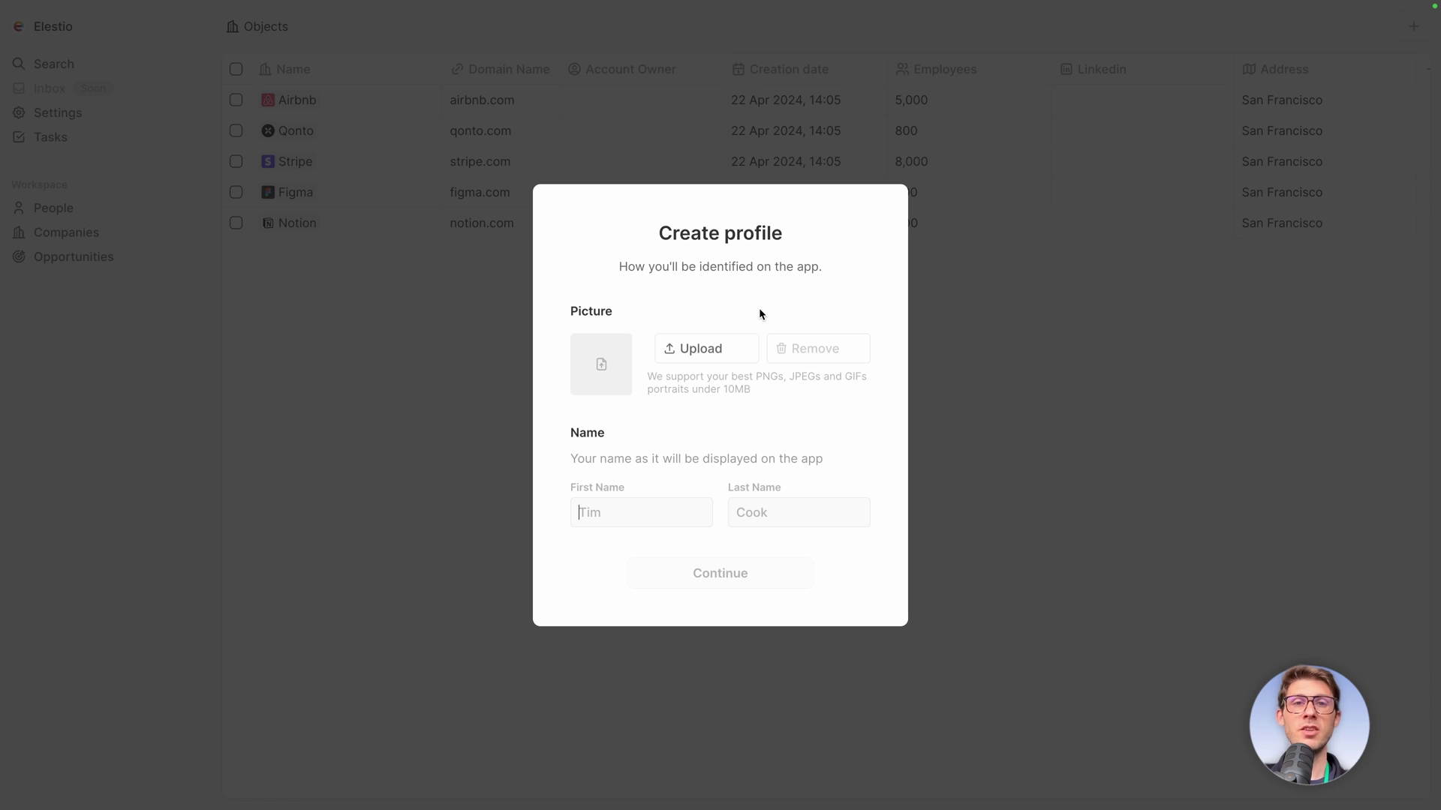
Upload a profile picture, enter the user's name, and finish the profile.
left_click(719, 353)
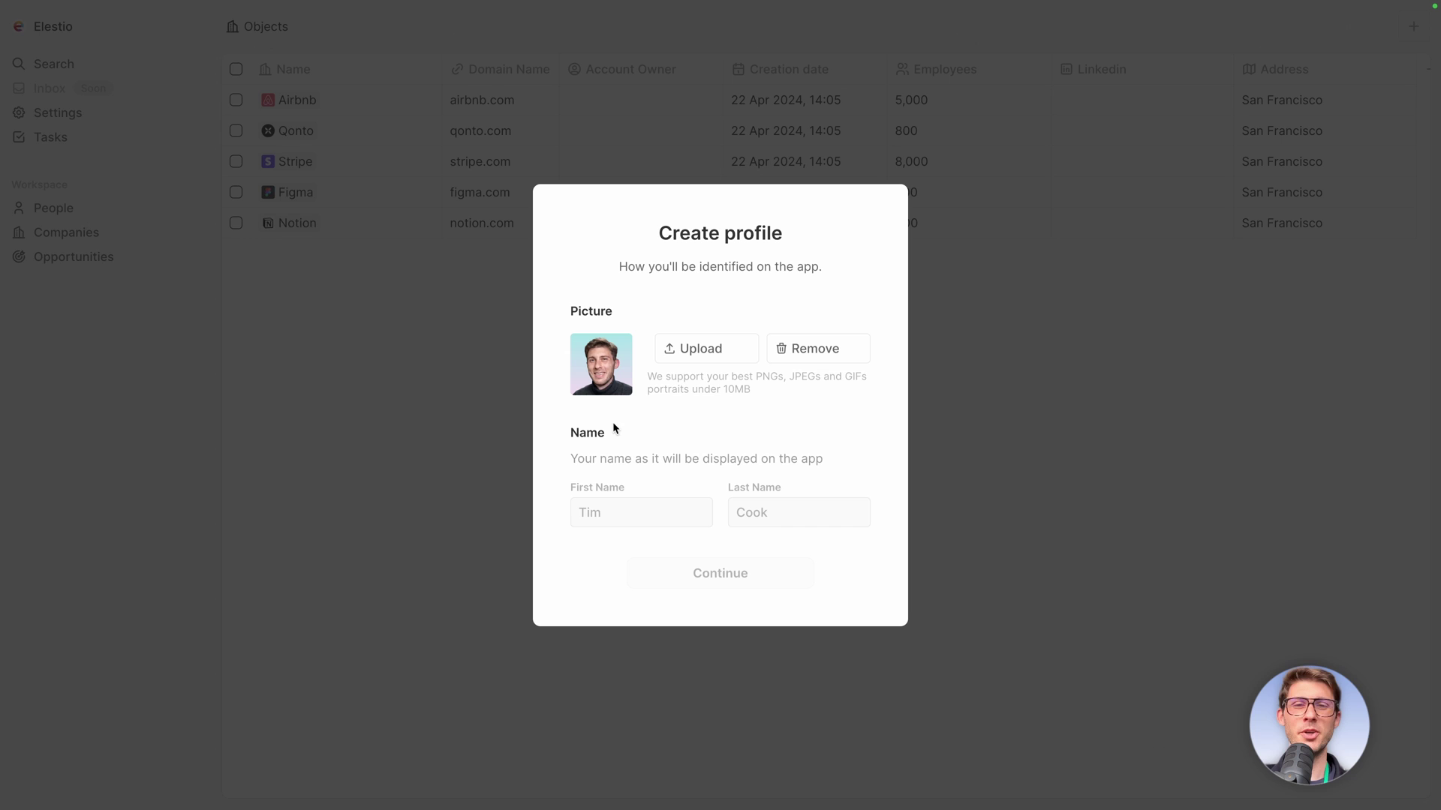
left_click(597, 513)
type("Wawa")
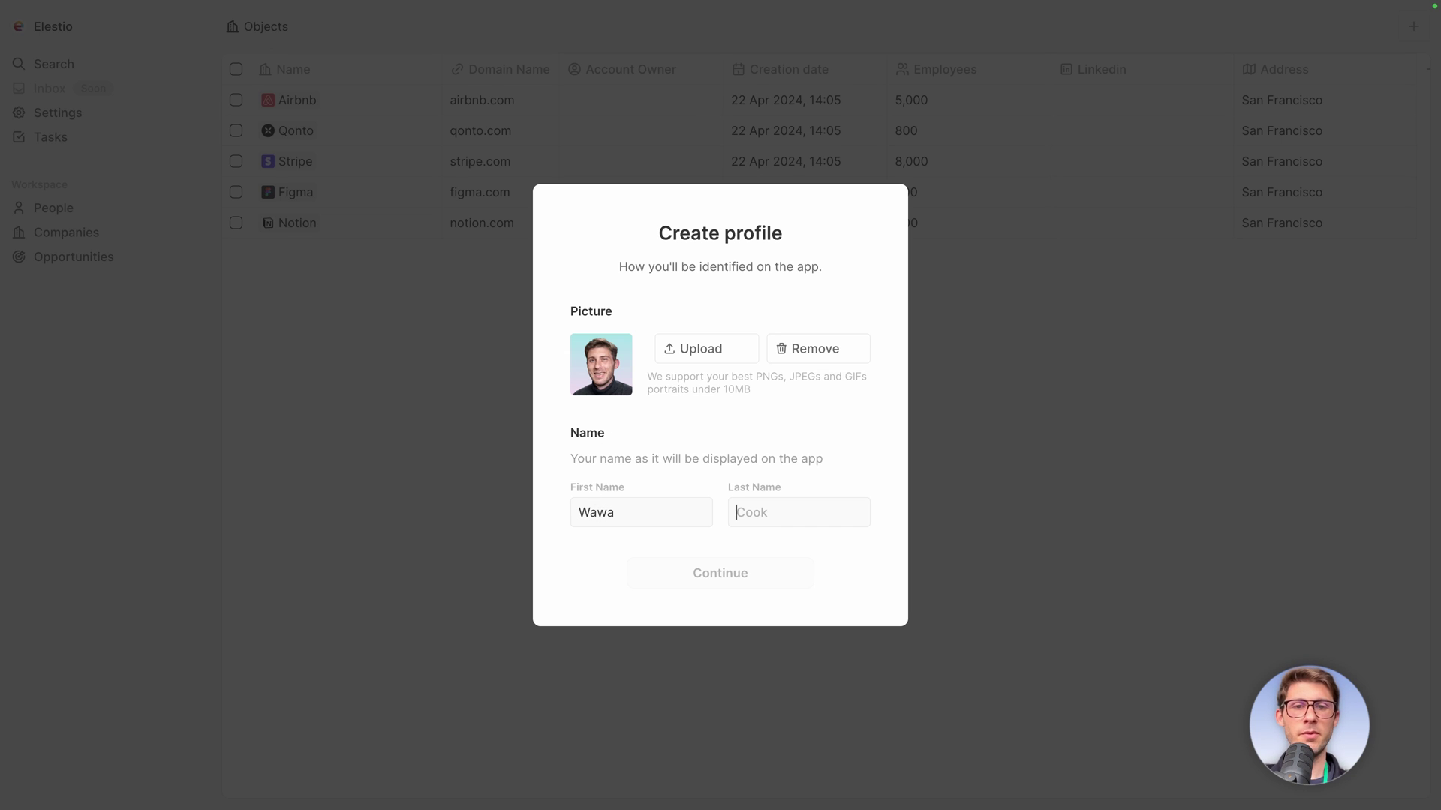
type("Sensei")
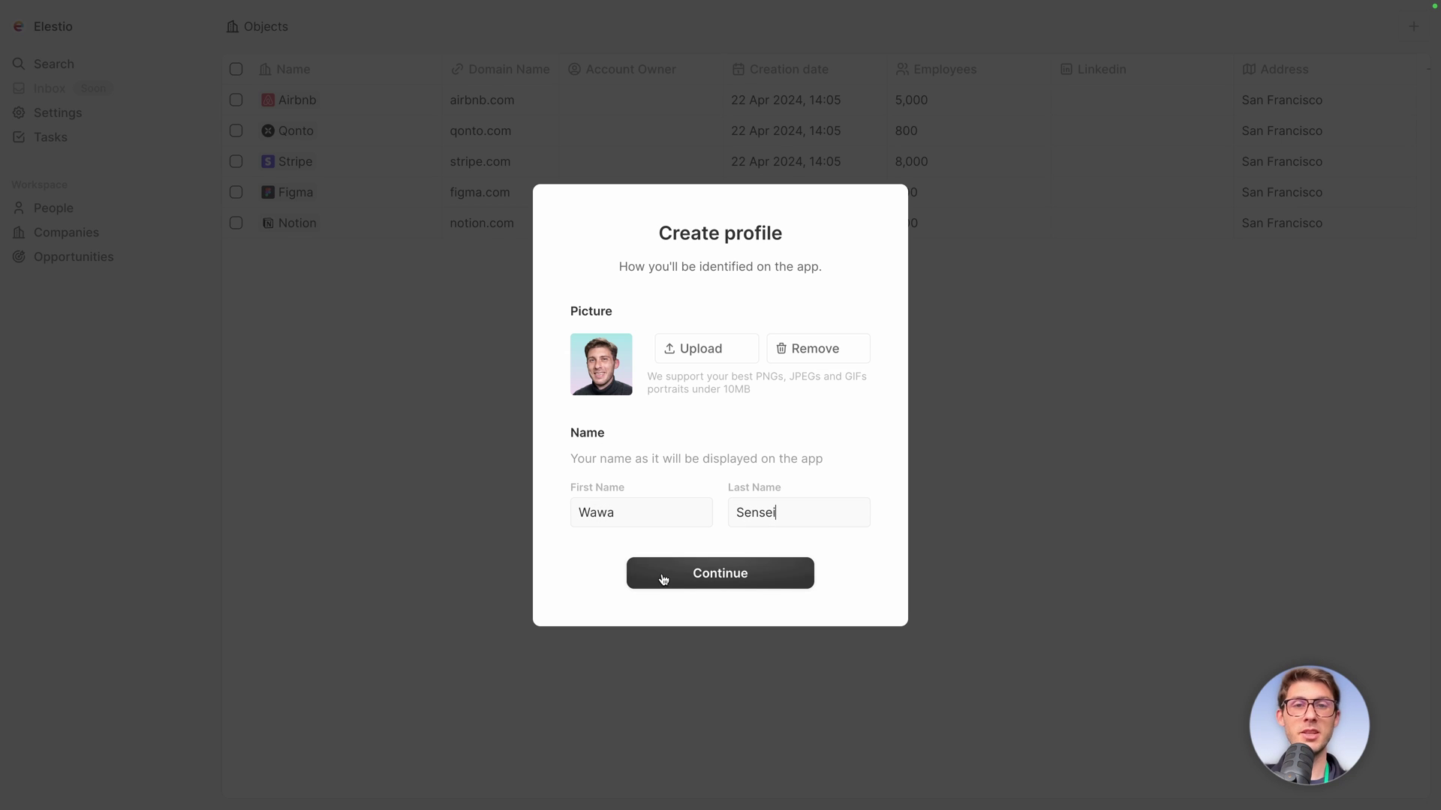
left_click(662, 580)
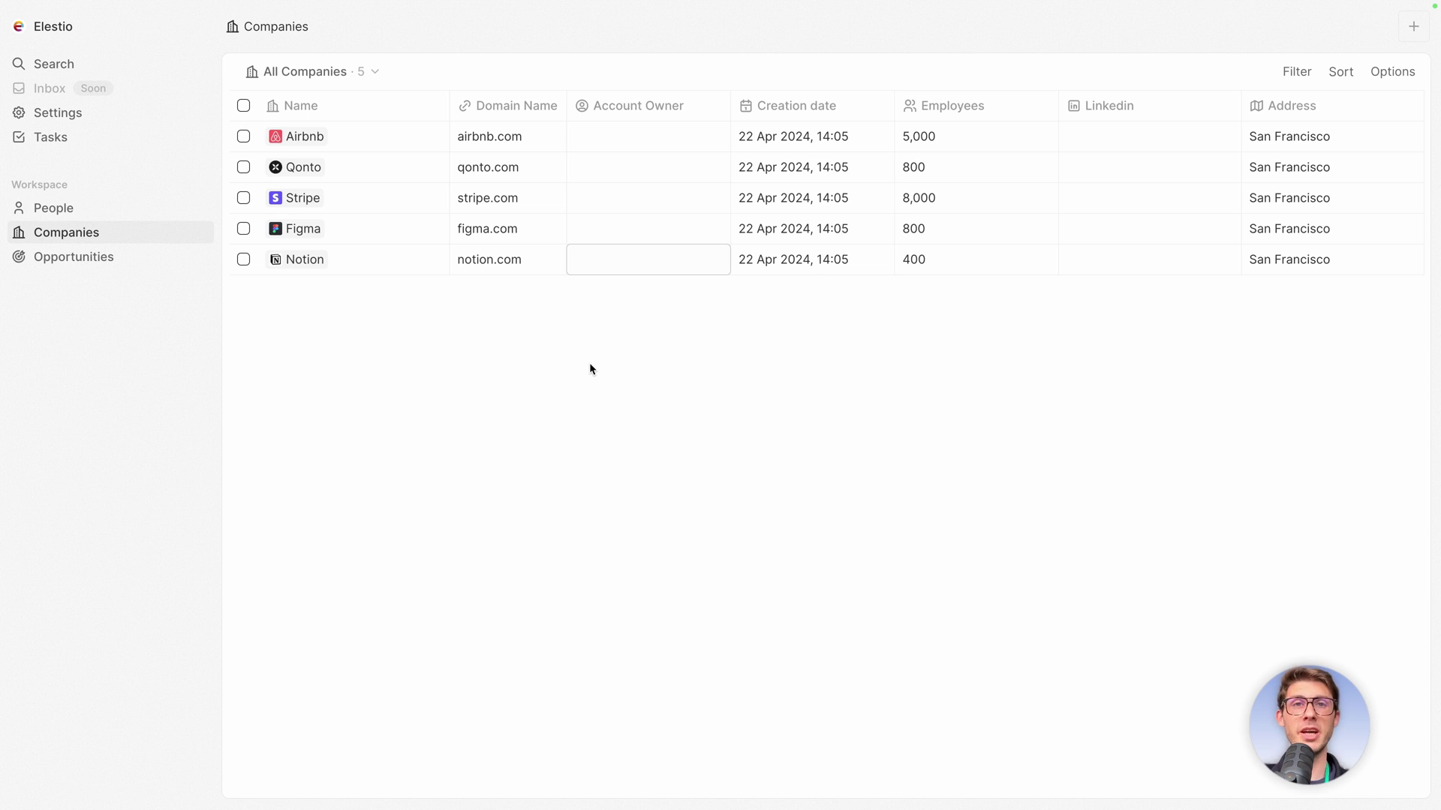
Browse the Companies table, moving focus from Notion up to Airbnb.
key("Left")
key("Left")
key("Up")
key("Up")
key("Up")
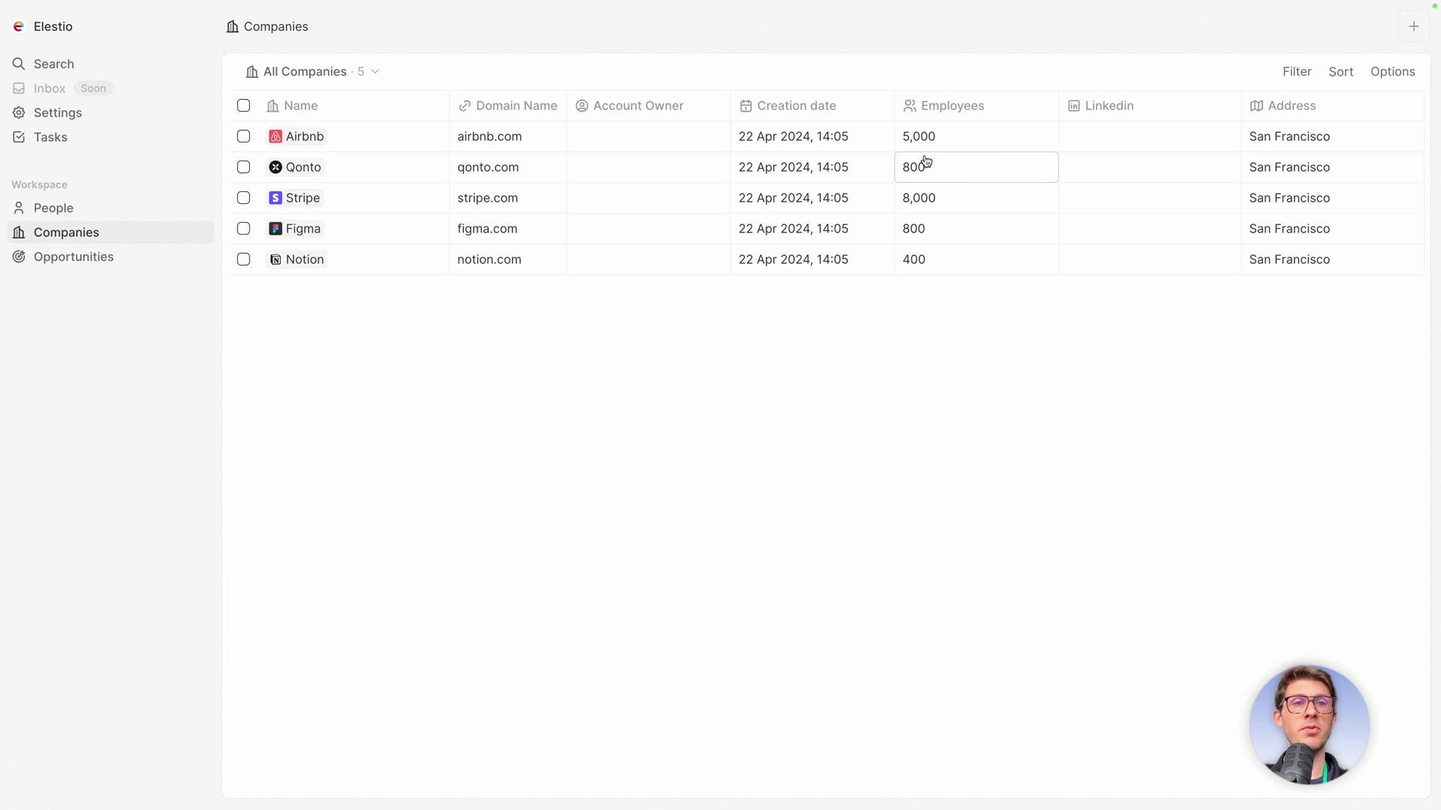
scroll(1216, 194, "right", 1)
scroll(1217, 195, "left", 1)
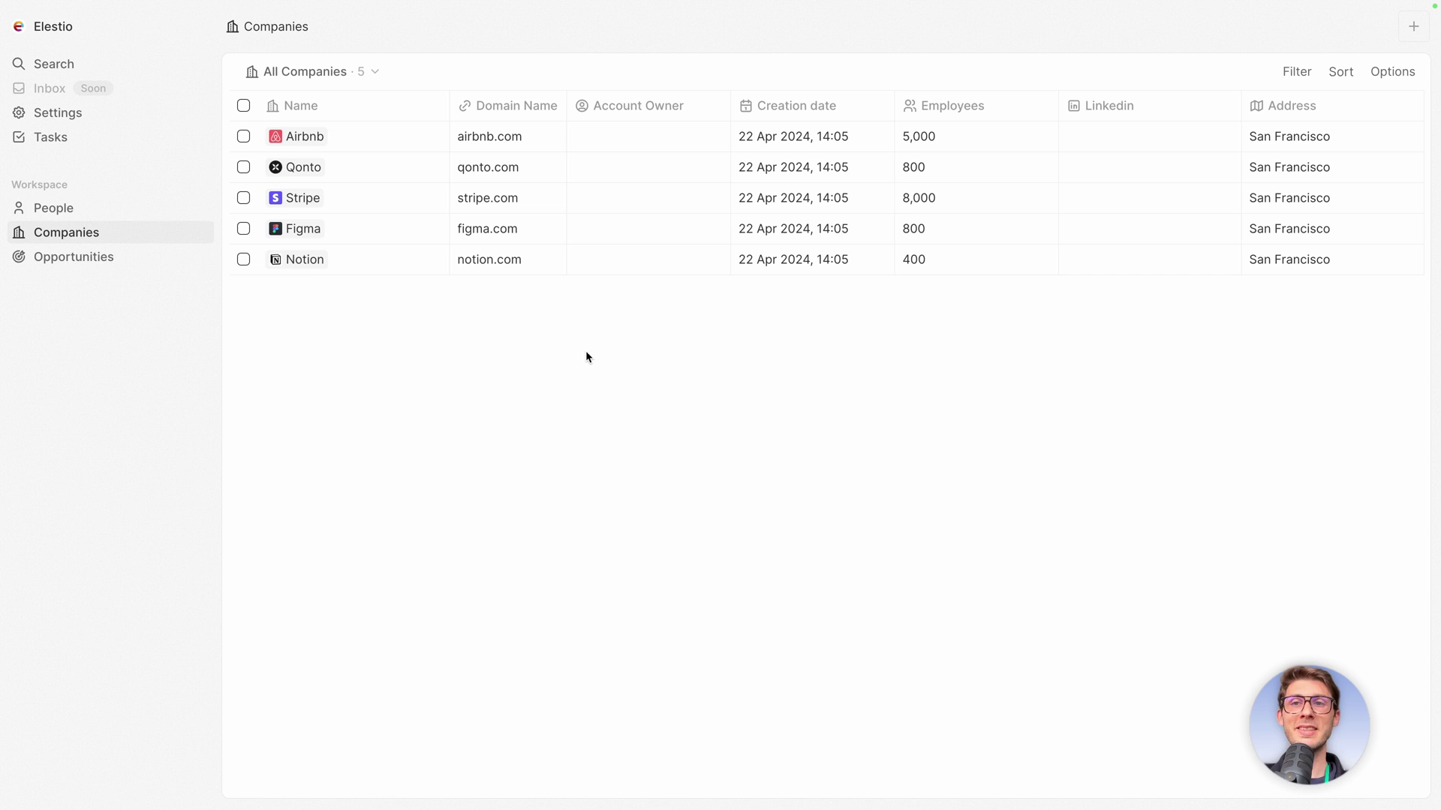
In People, set the first contact's company to Figma, then change it to Notion.
left_click(113, 211)
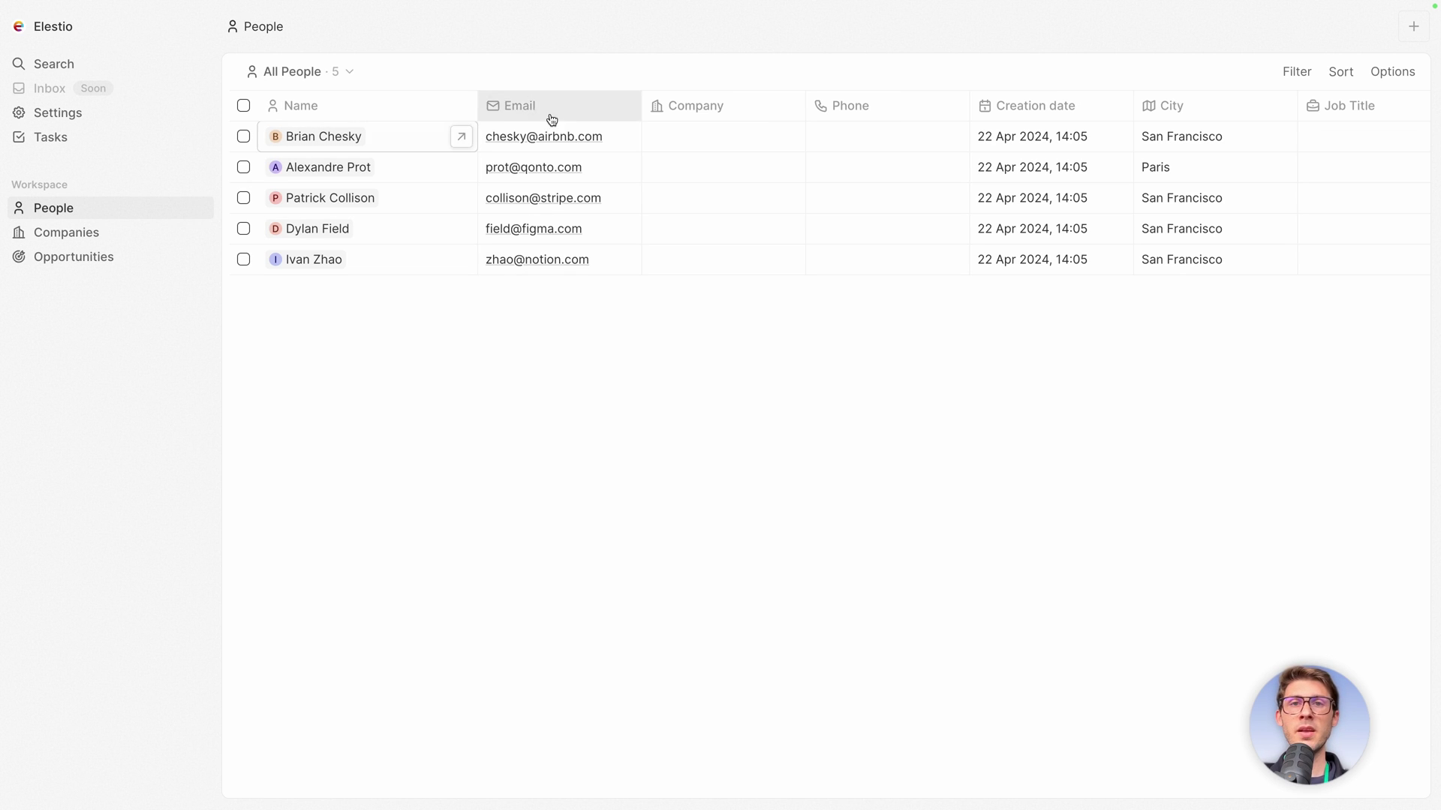
left_click(699, 139)
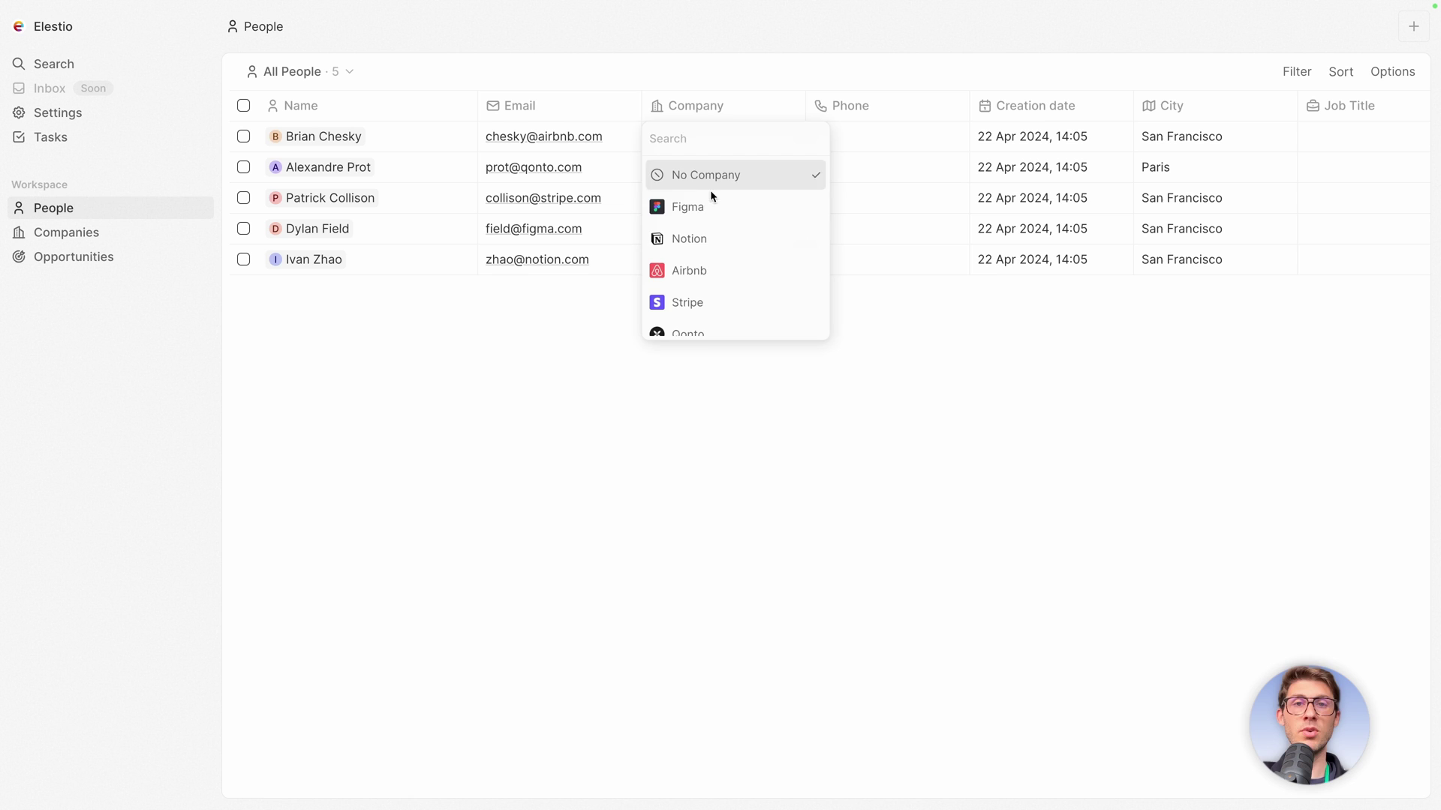
left_click(702, 207)
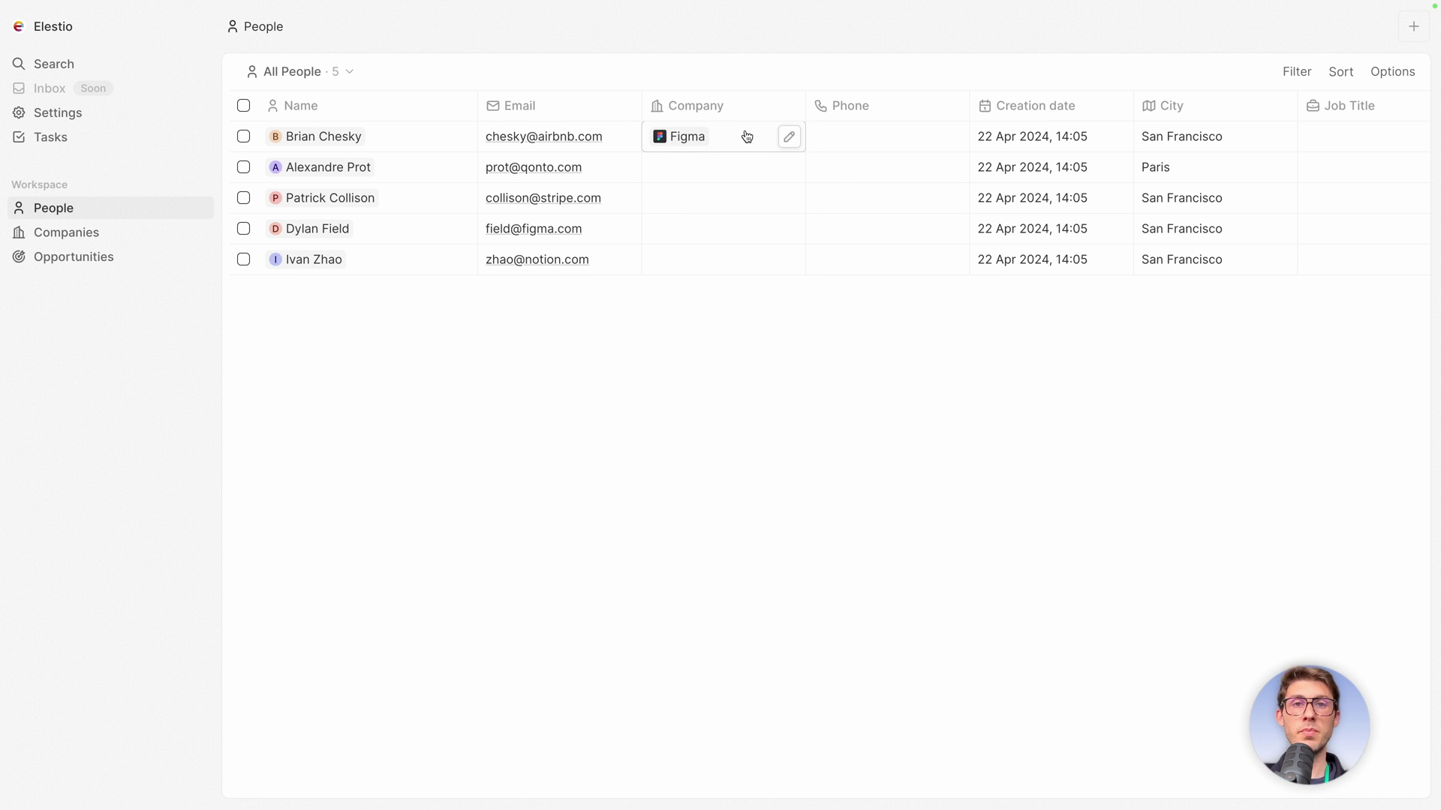
left_click(743, 134)
left_click(705, 237)
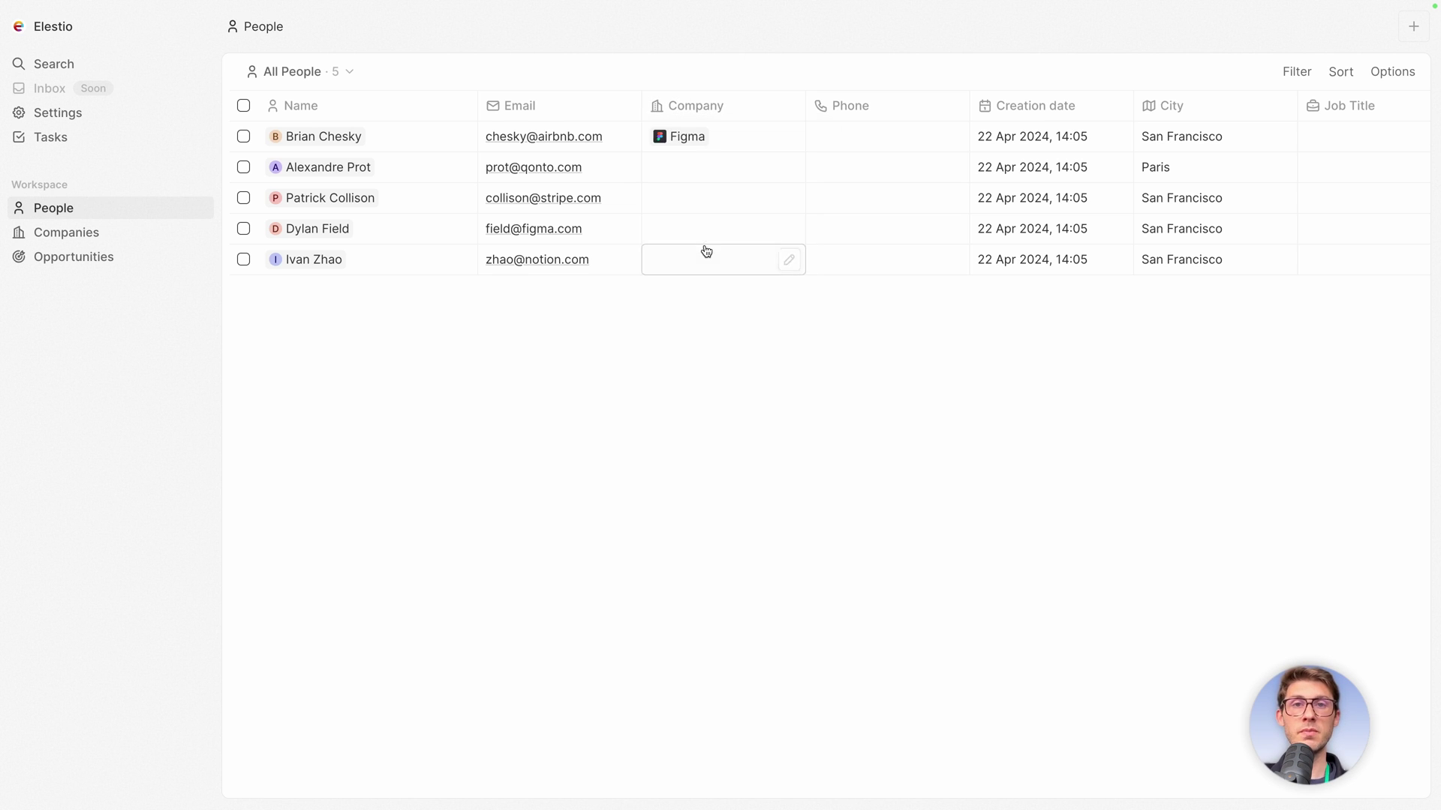
scroll(844, 197, "right", 3)
scroll(844, 195, "left", 3)
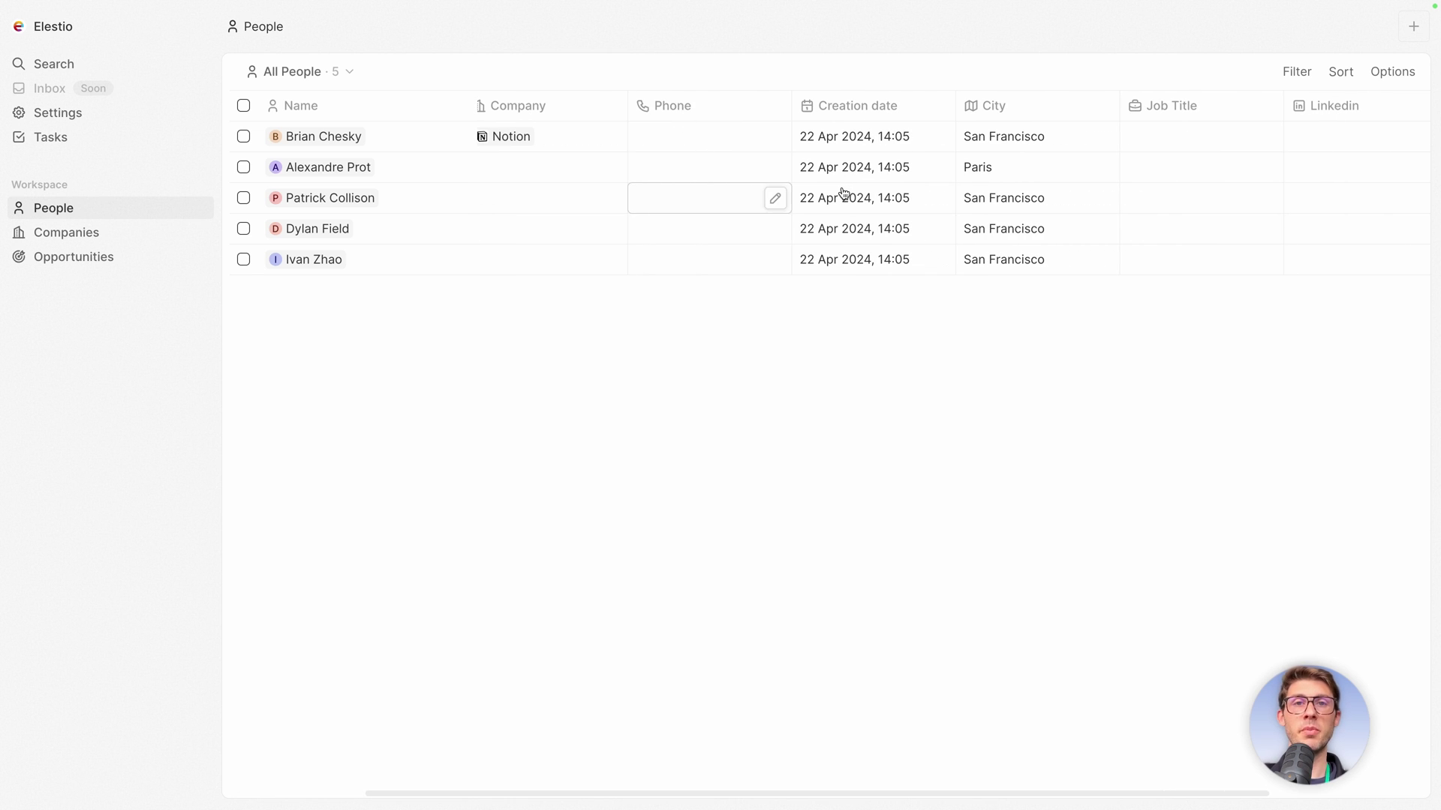
scroll(959, 180, "right", 5)
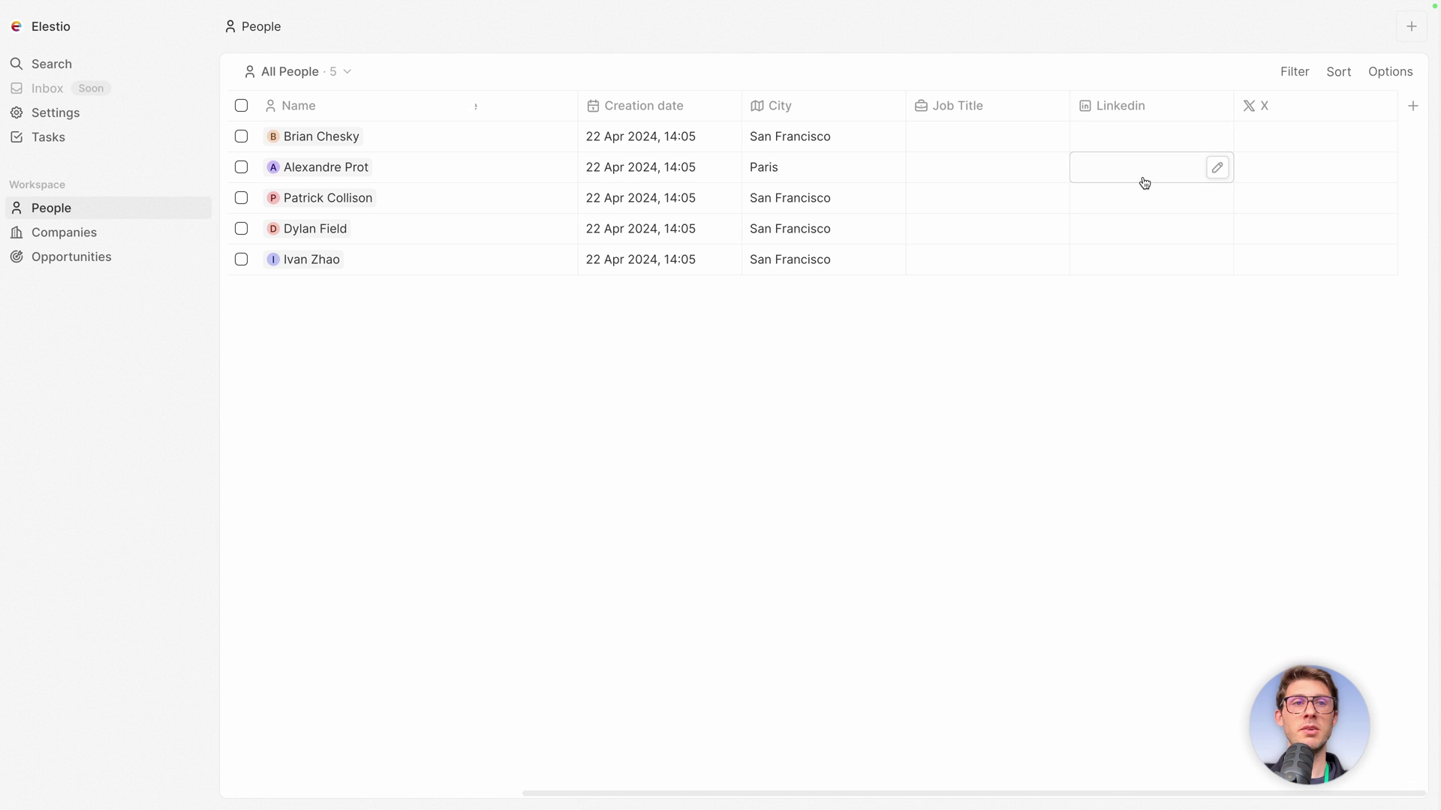
scroll(968, 245, "left", 8)
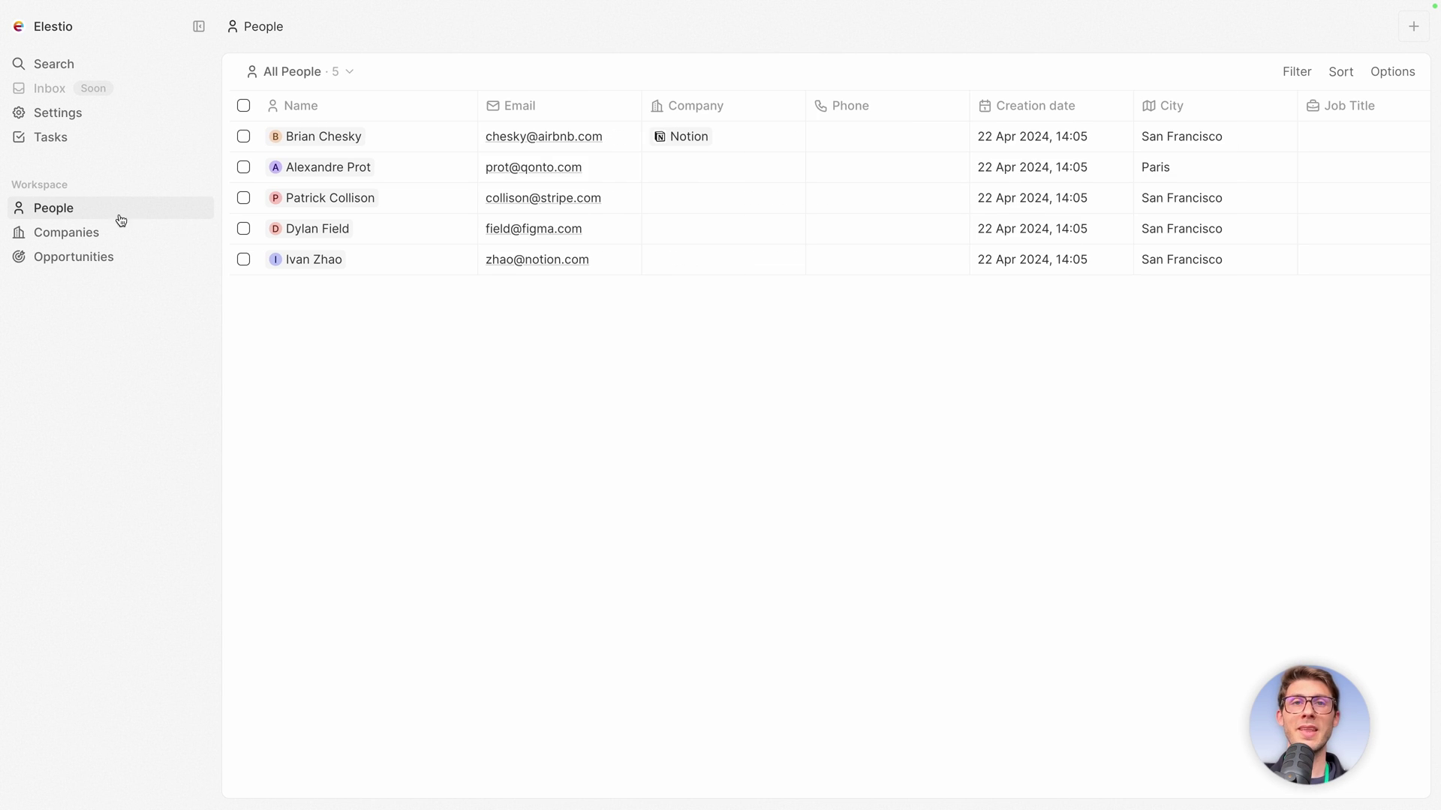
View the Opportunities pipeline by stage, briefly open search, then visit the People and Companies lists.
left_click(64, 257)
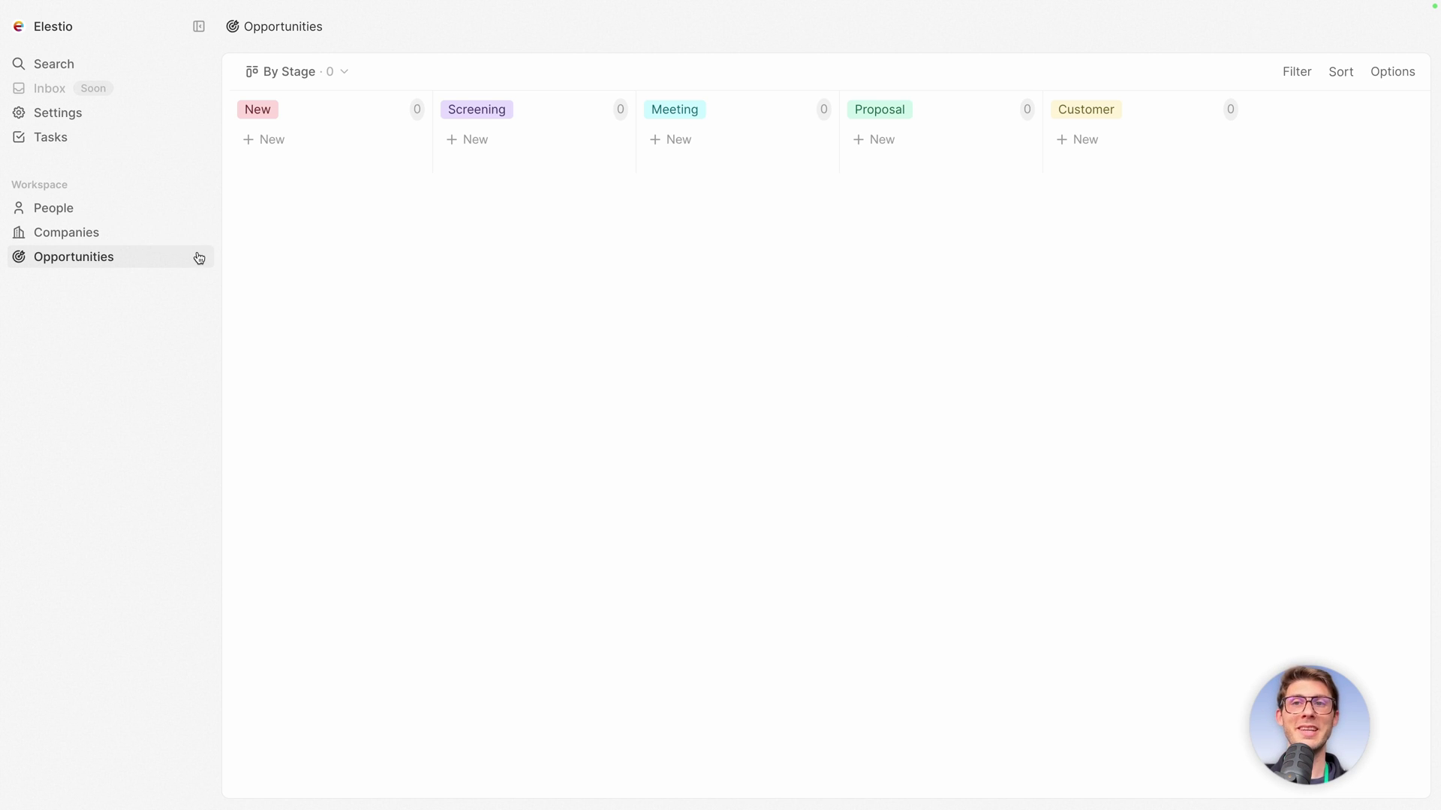
left_click(72, 66)
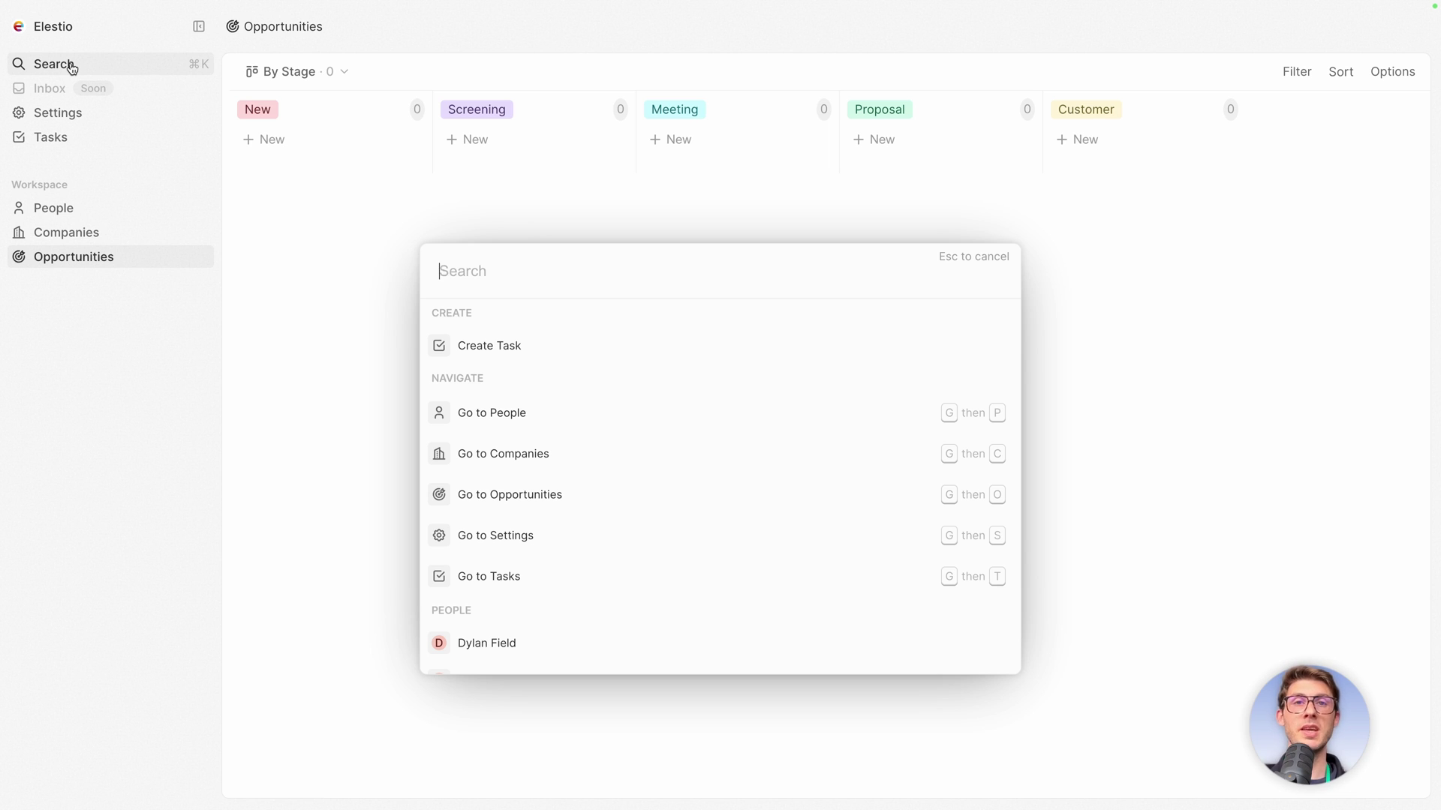
left_click(118, 363)
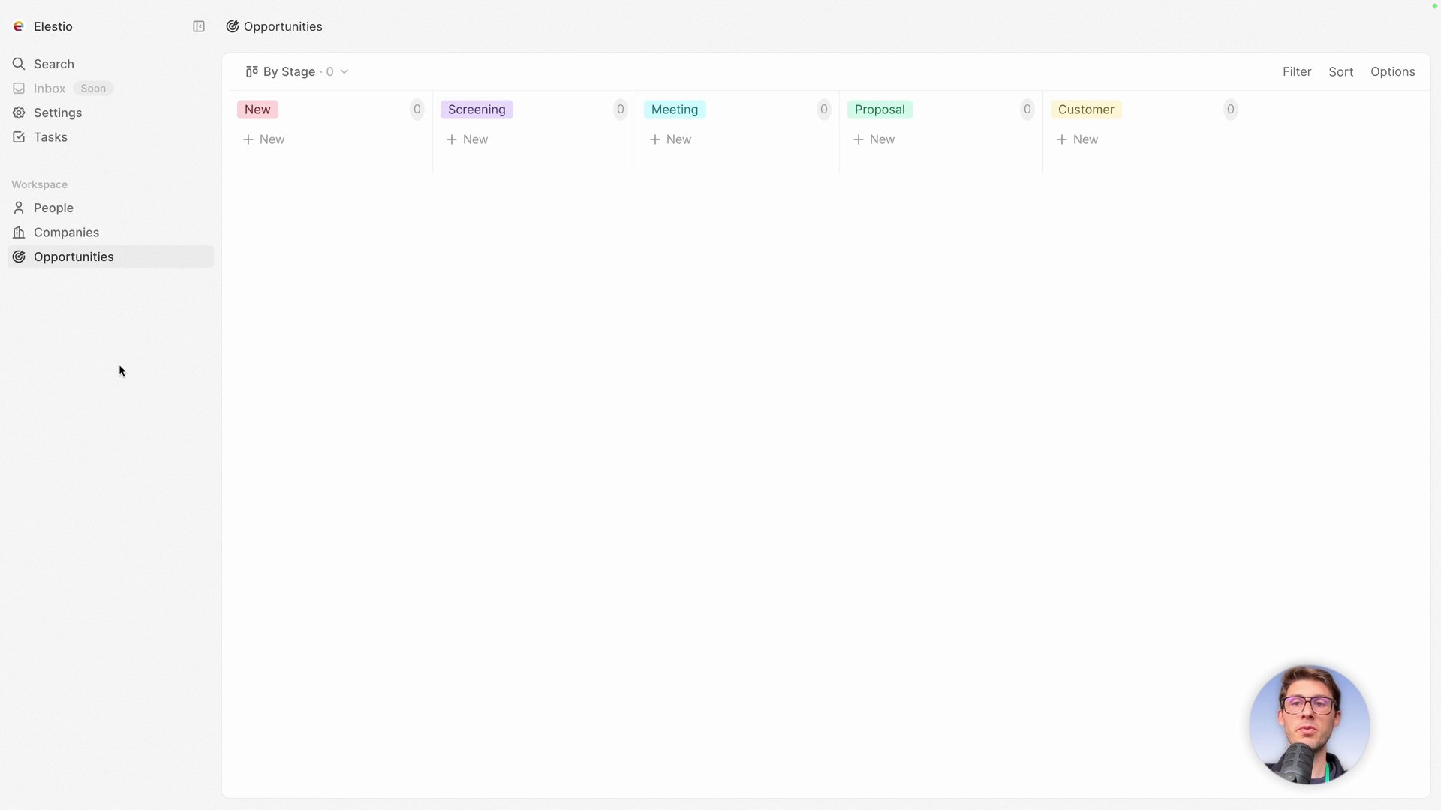
left_click(73, 212)
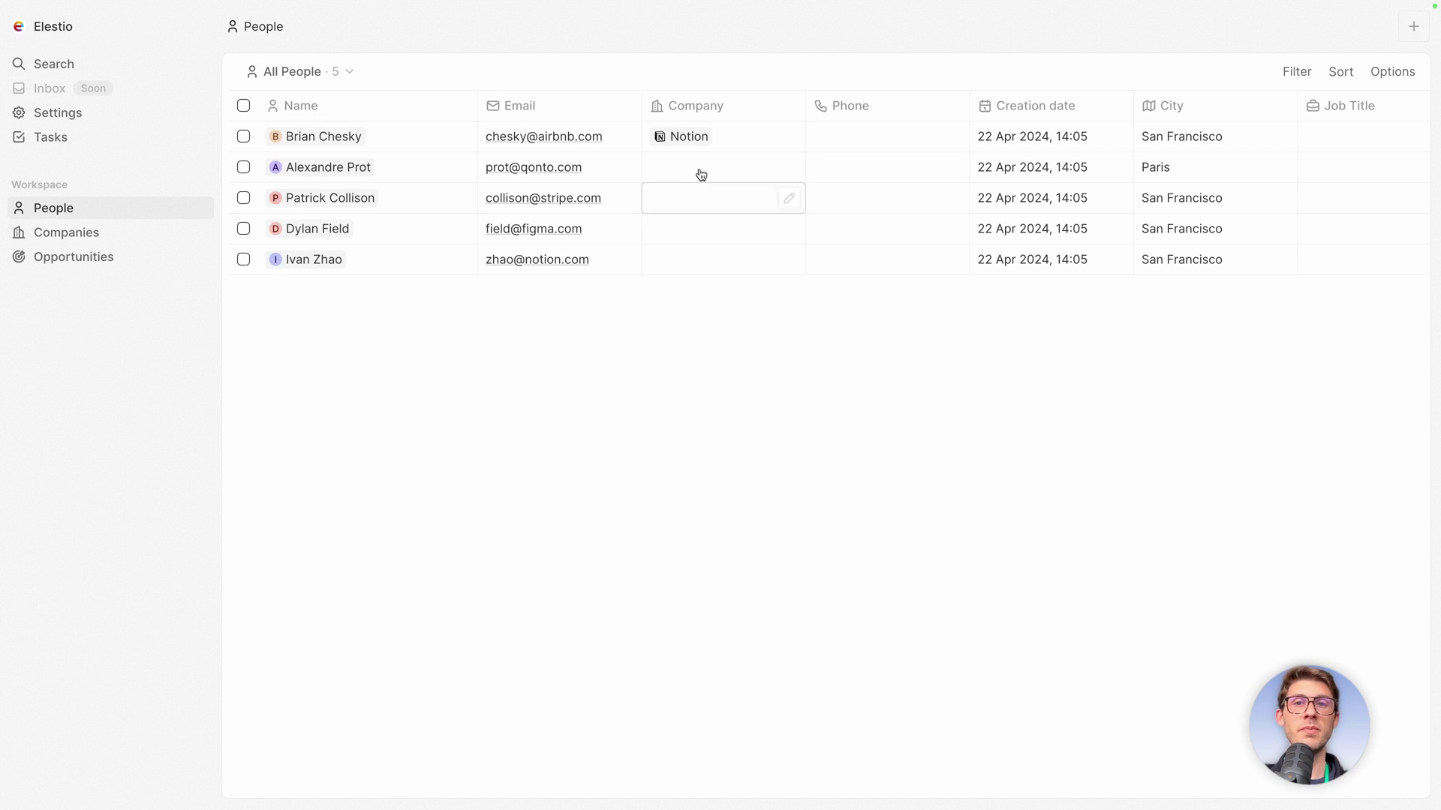
left_click(75, 233)
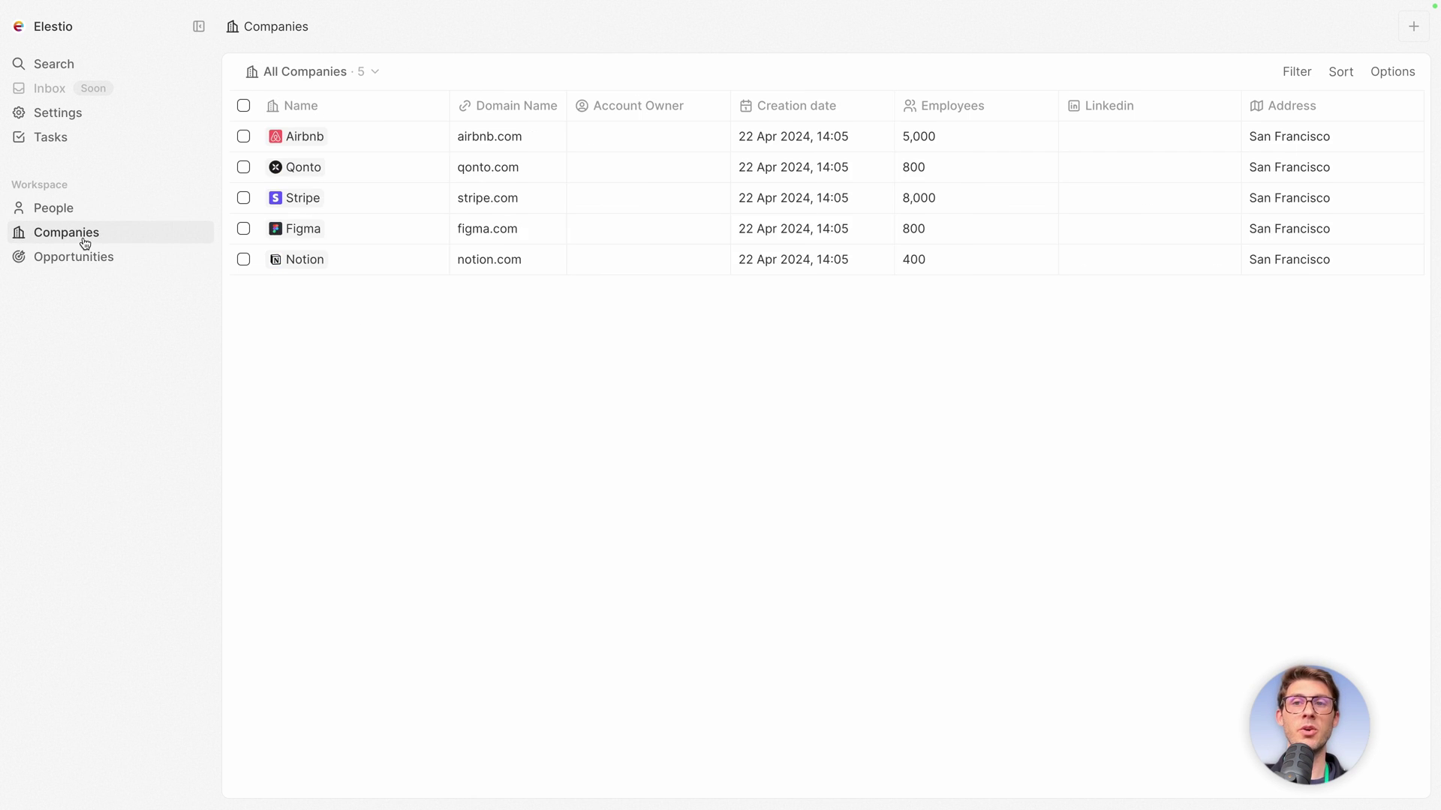
In the command palette, try the gp and gc shortcut queries, clearing each one.
left_click(101, 71)
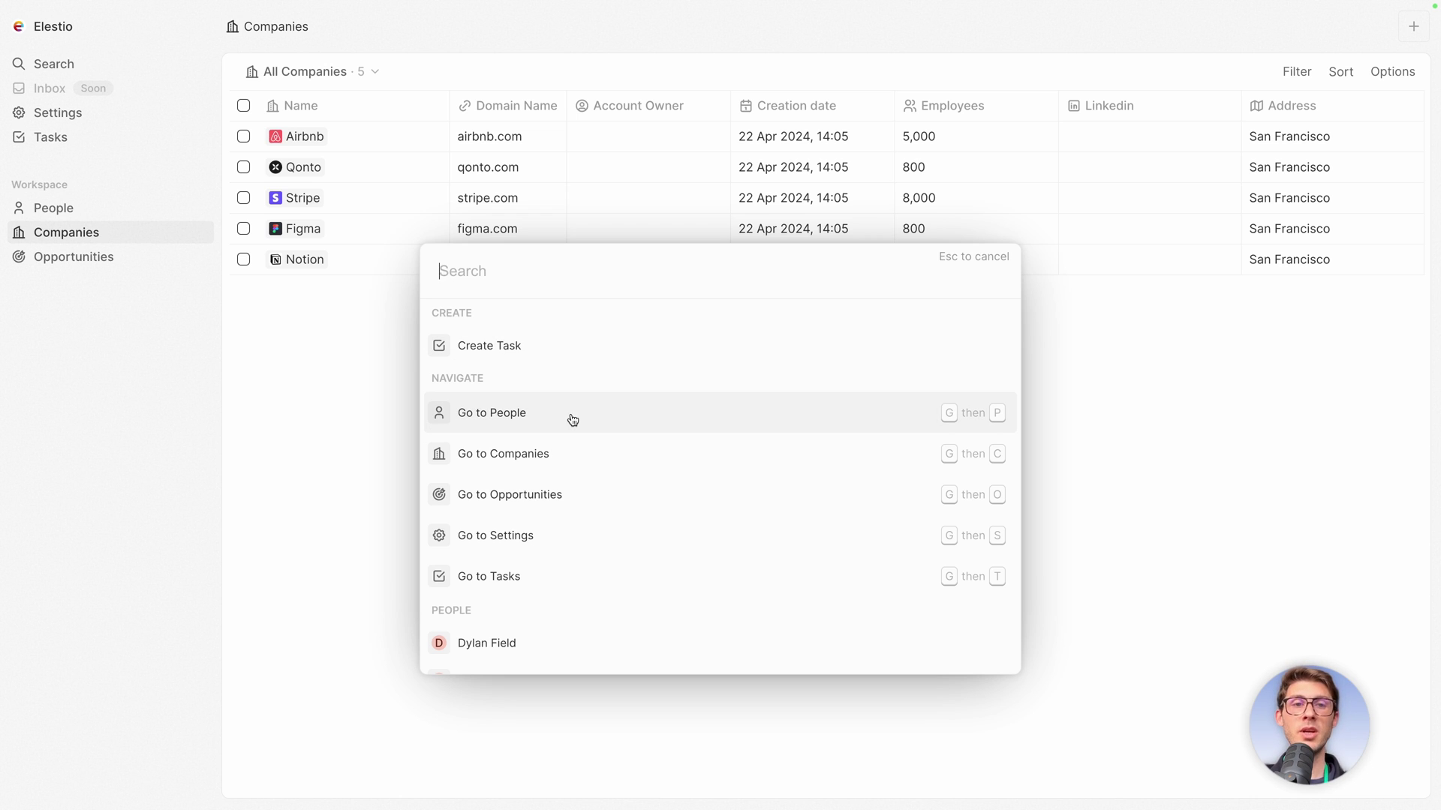
type("gp")
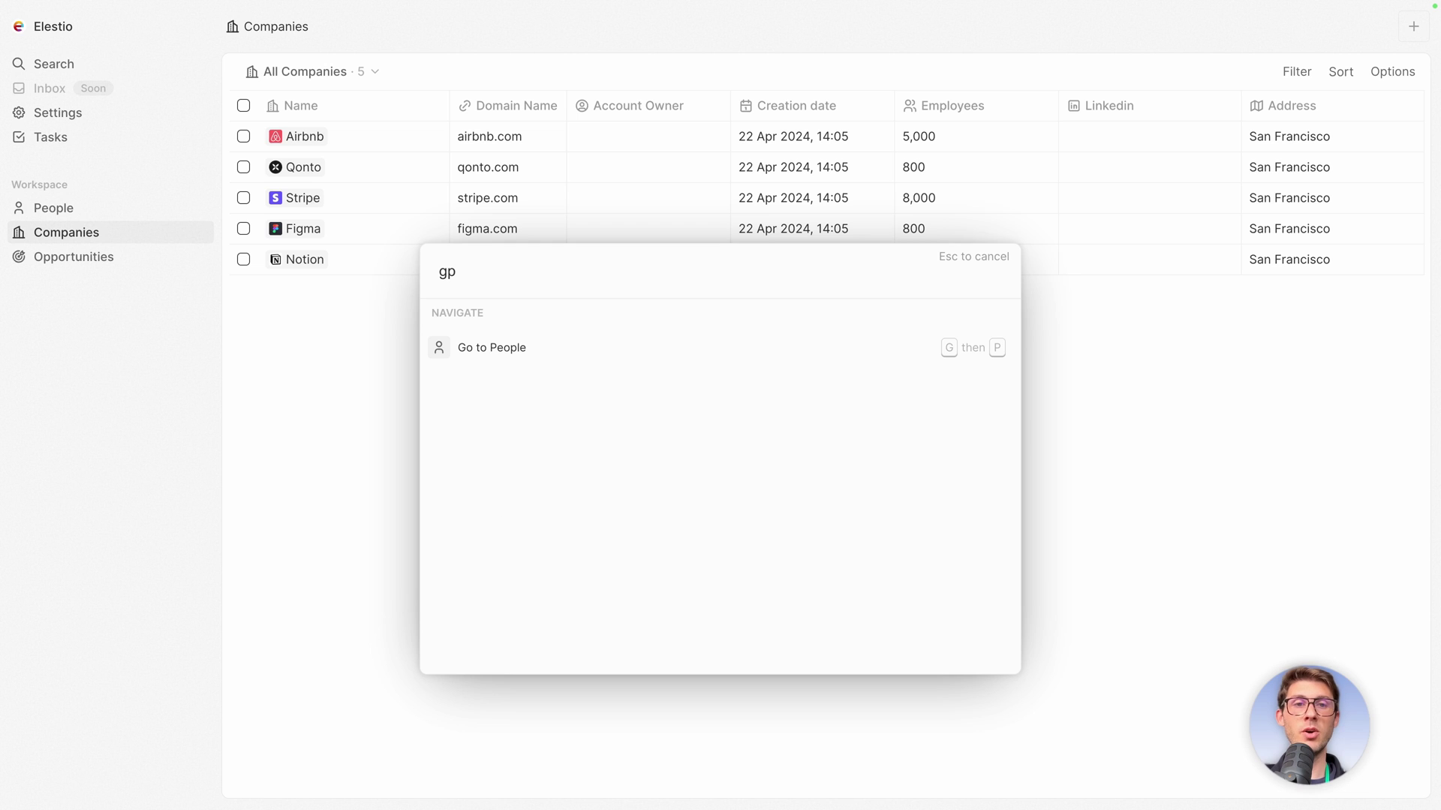
key("BackSpace")
key("BackSpace")
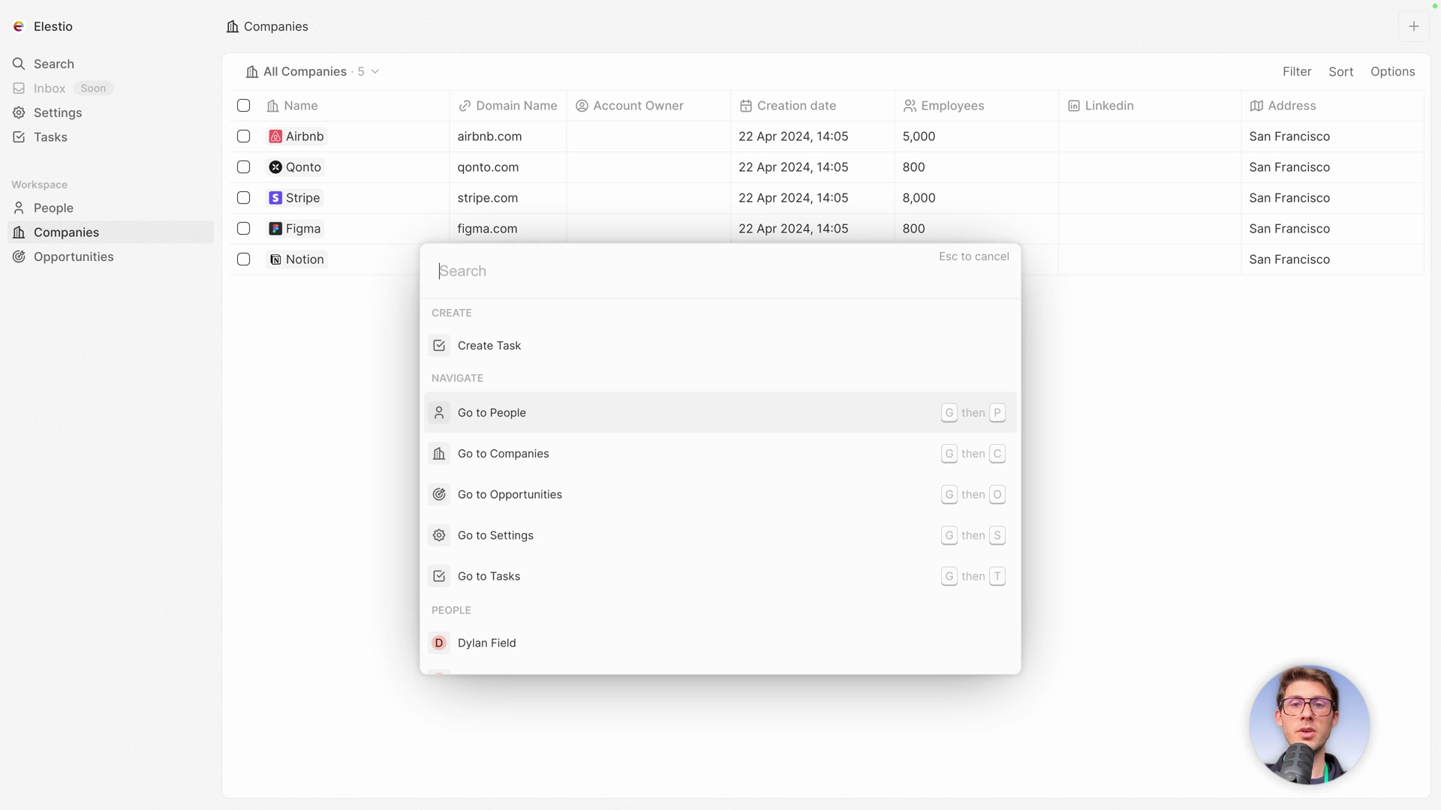
type("gc")
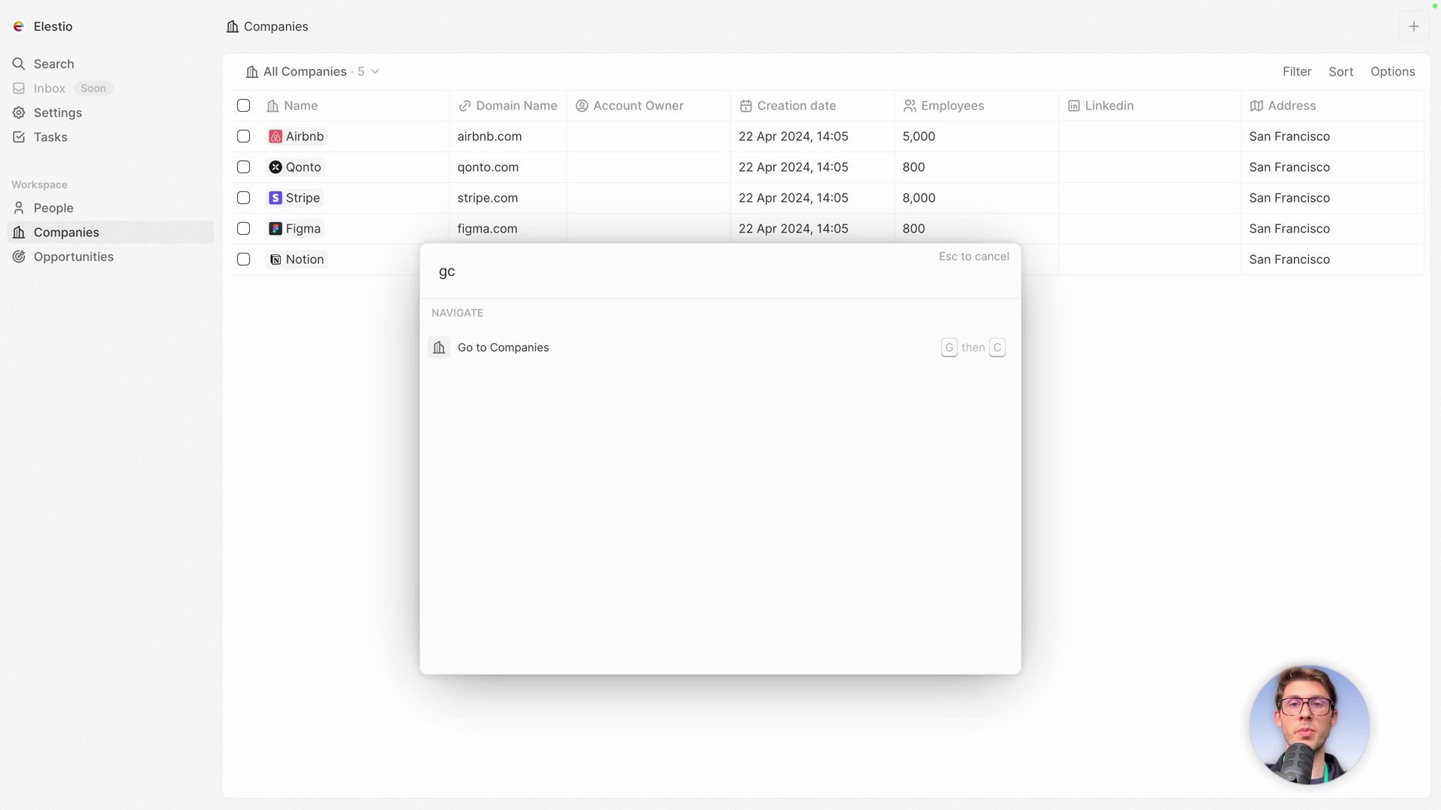
key("BackSpace")
key("BackSpace")
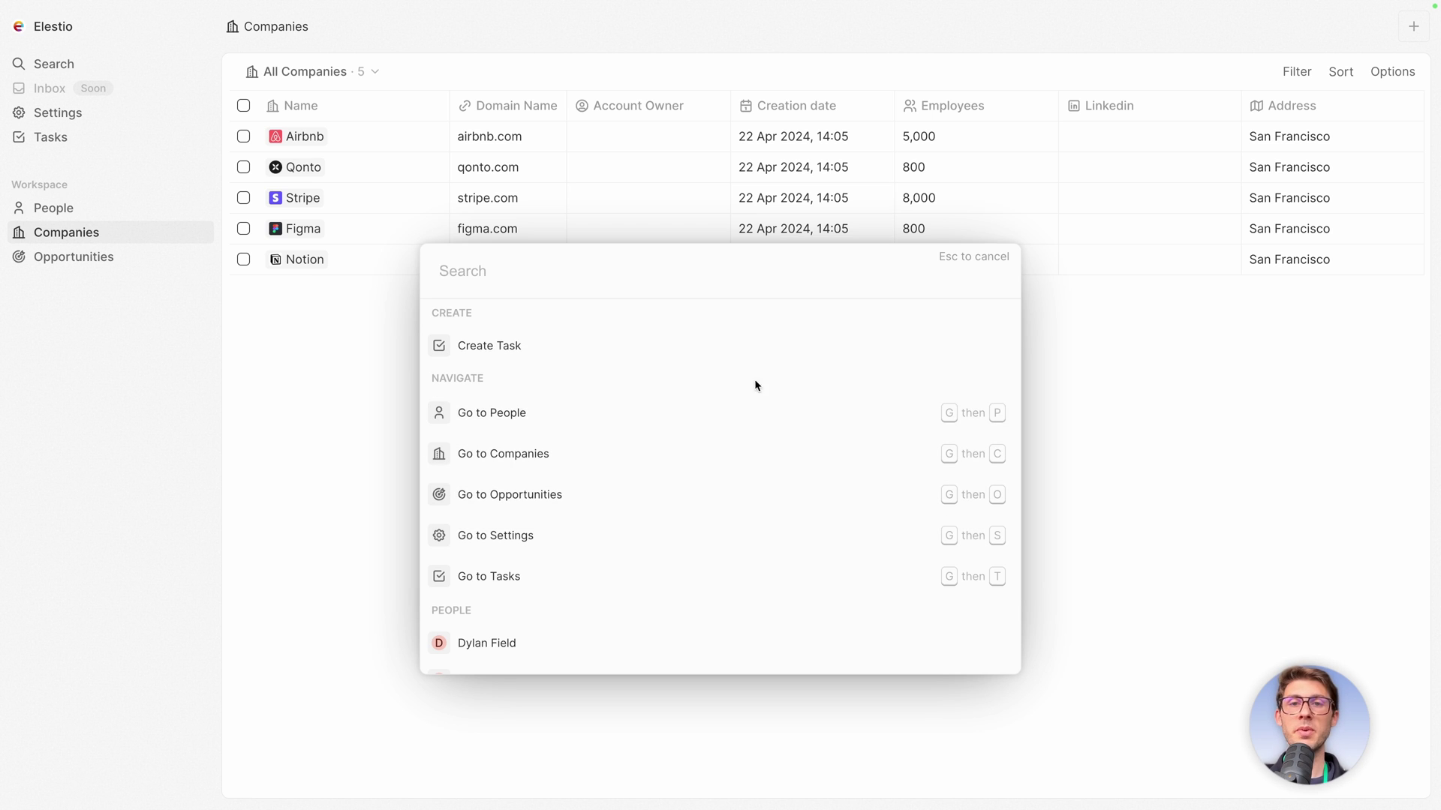
Scroll the palette results and open a person's record page.
scroll(673, 409, "down", 3)
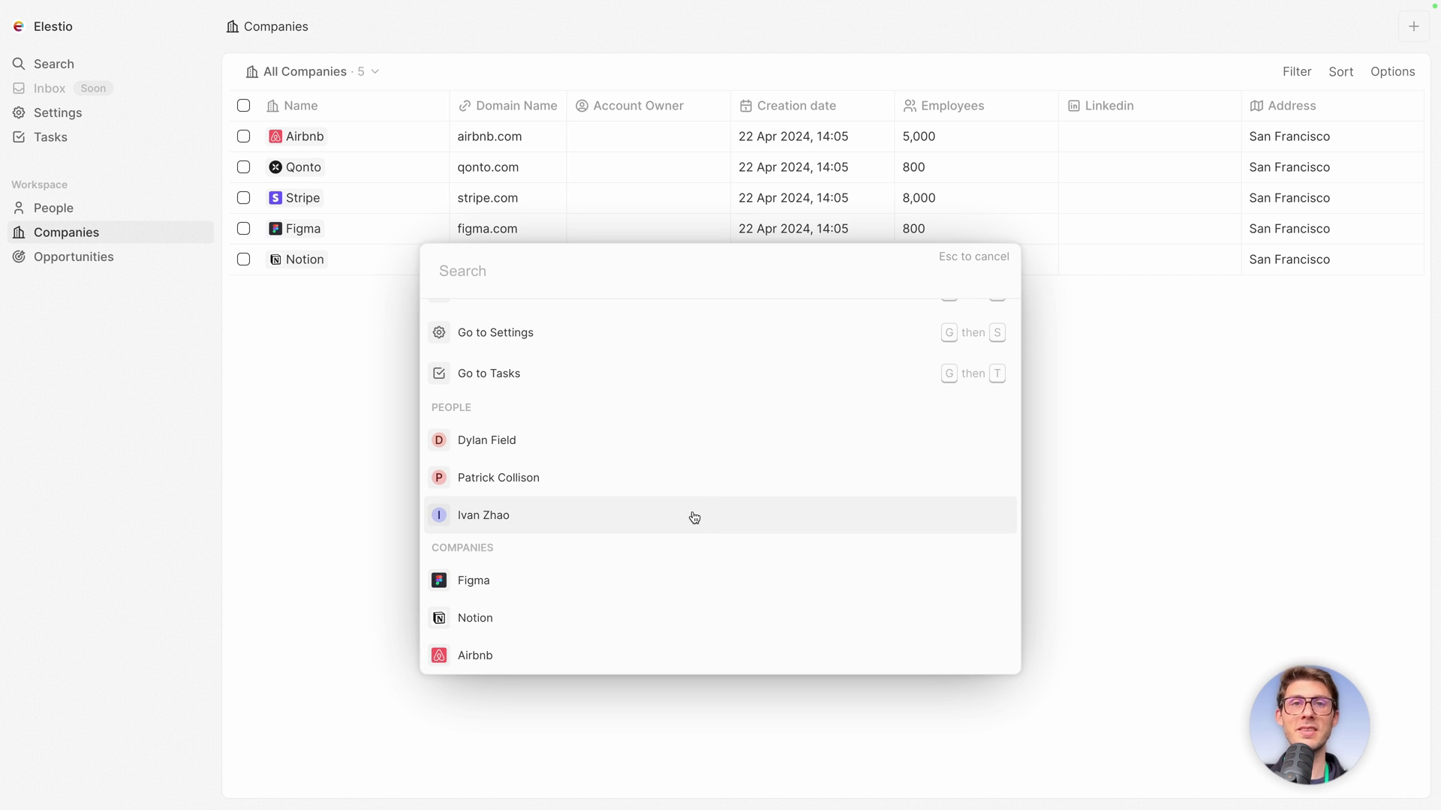
scroll(691, 517, "up", 3)
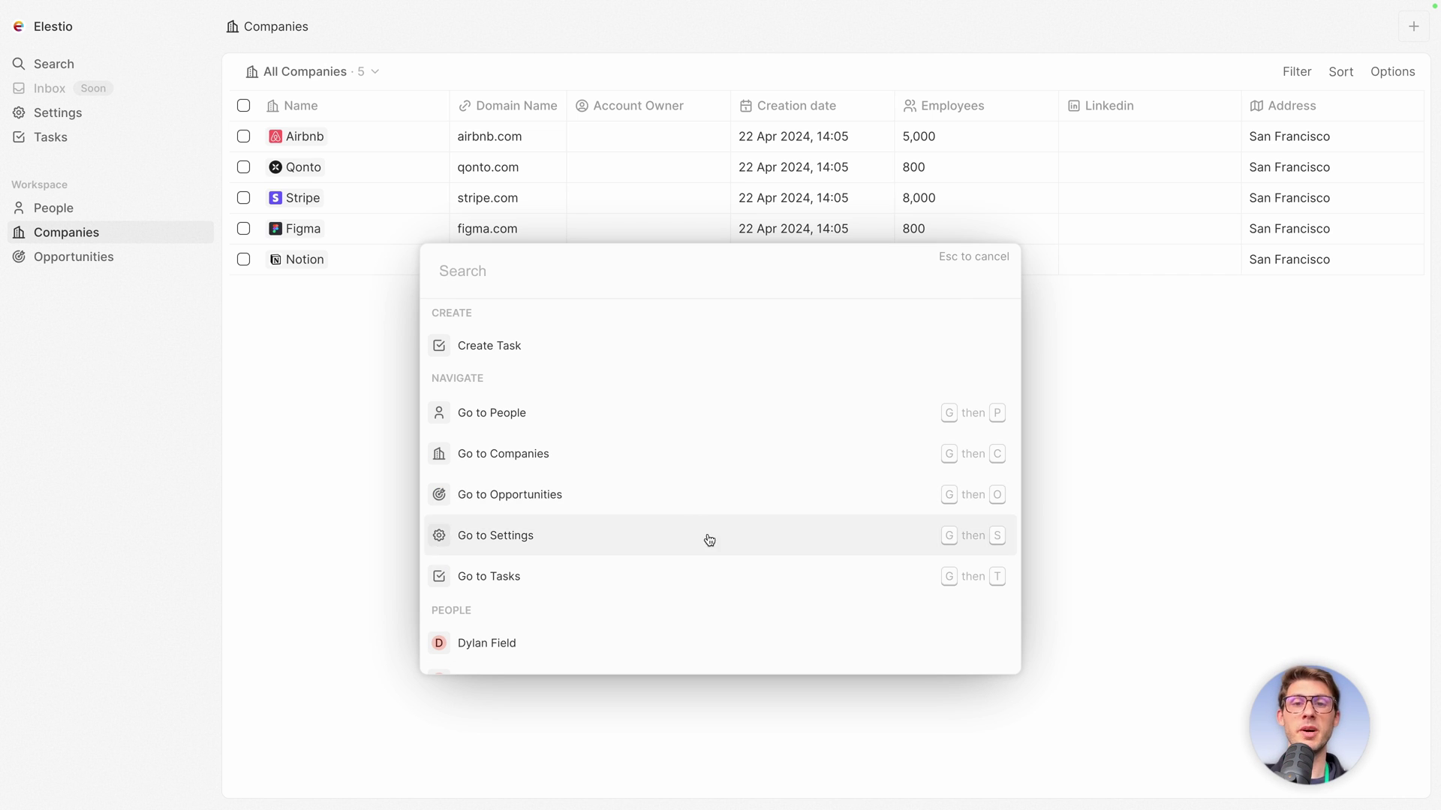
scroll(737, 593, "down", 2)
left_click(517, 523)
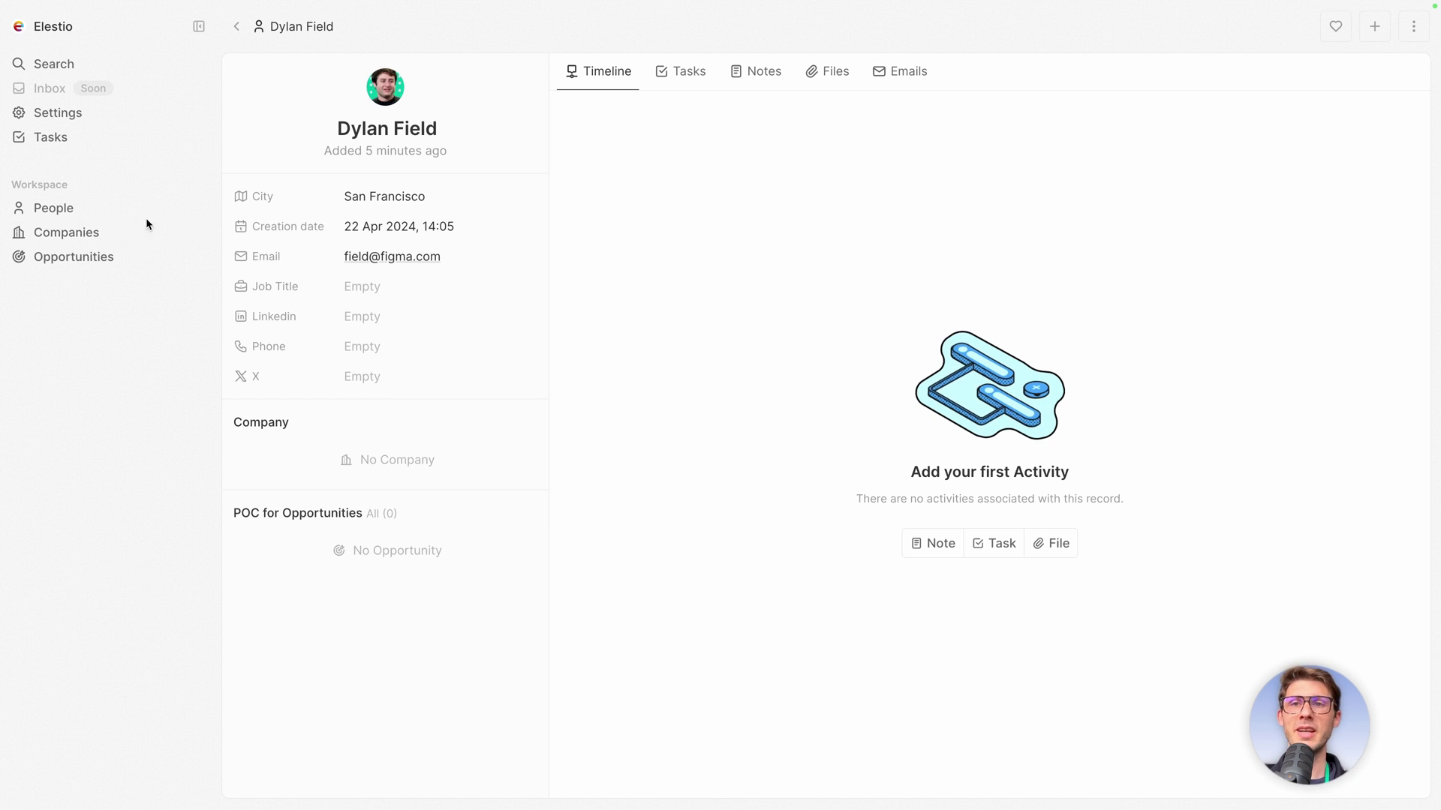
Go to Settings and open the Data model page listing the standard objects.
left_click(70, 128)
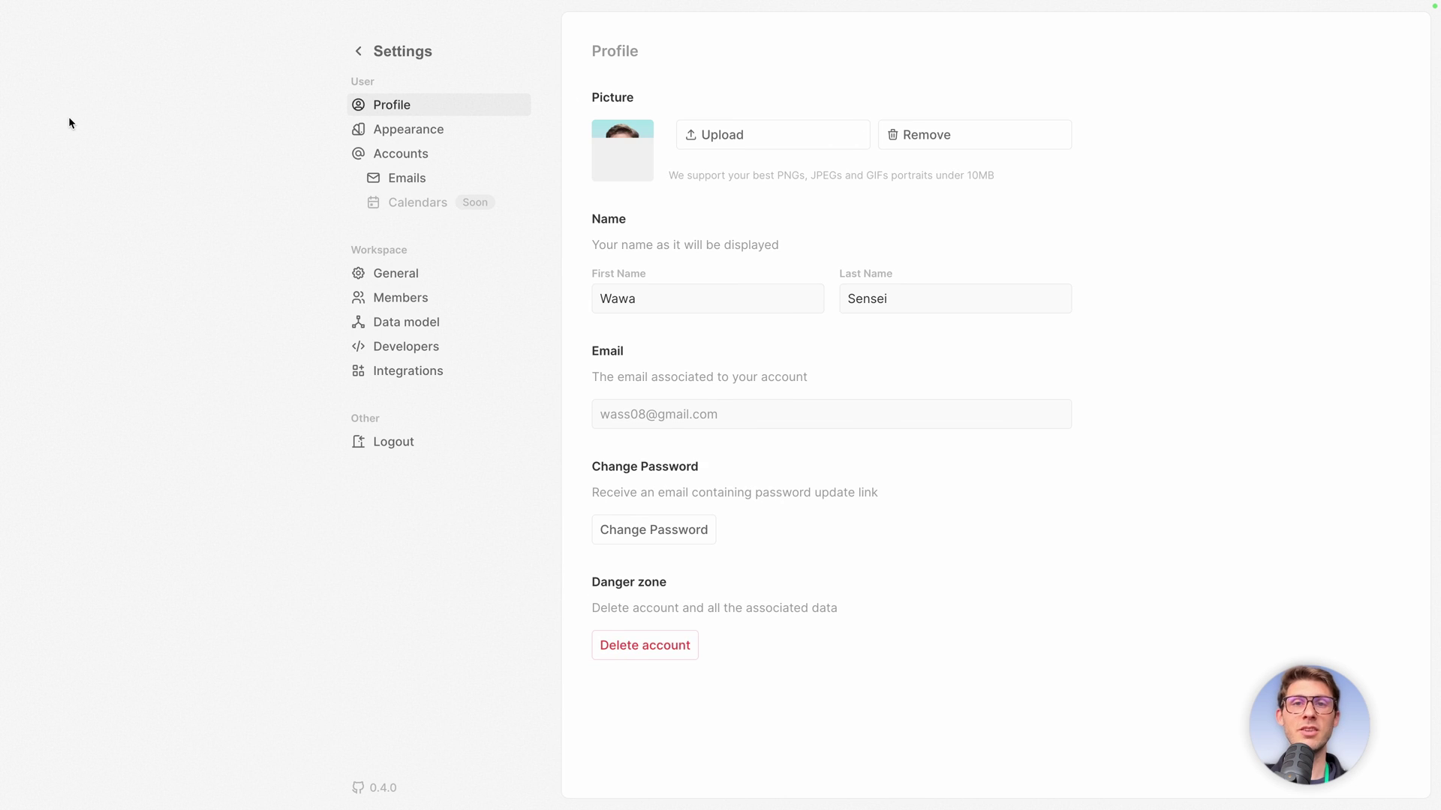
left_click(388, 325)
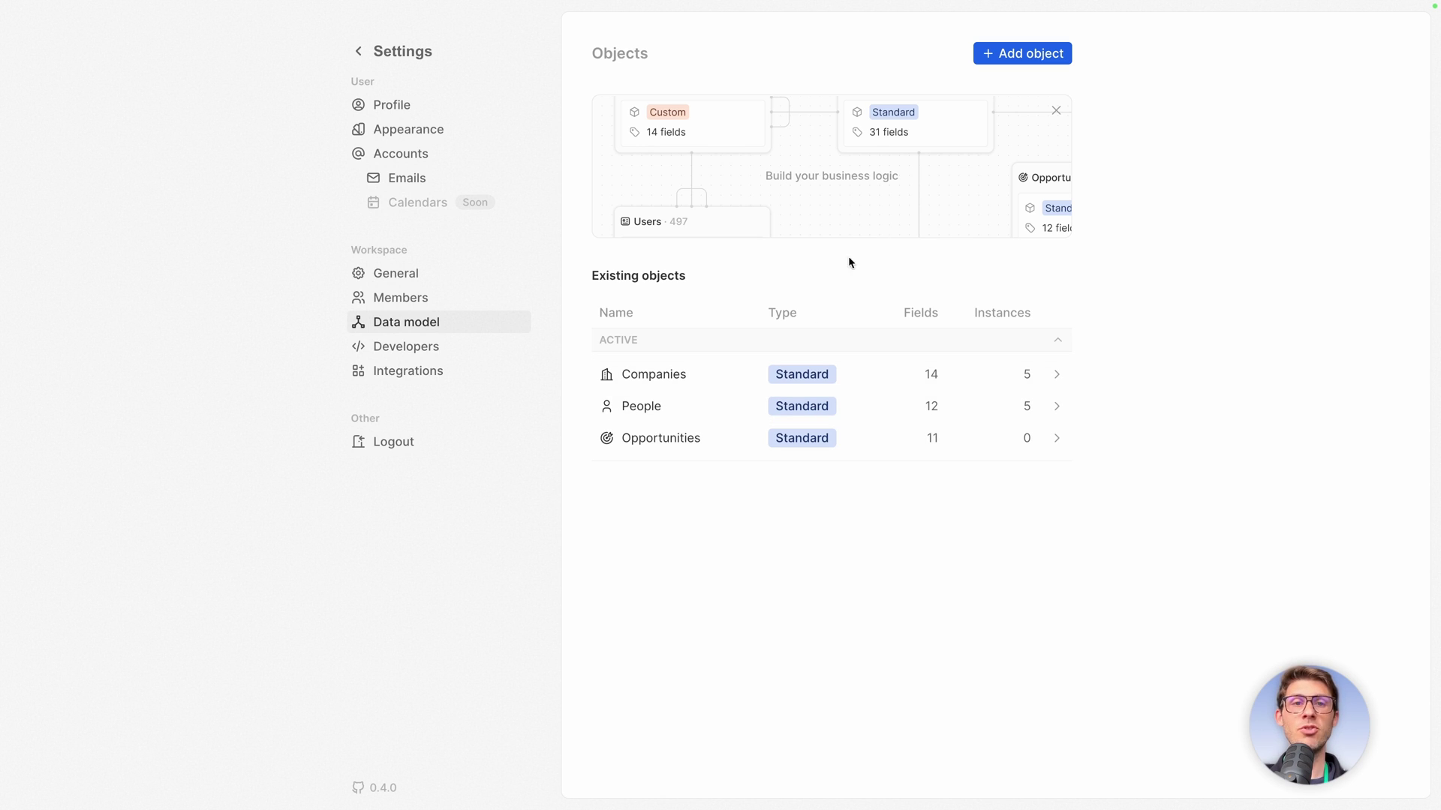
Start a new object with singular name 'Action' and plural 'Actions'.
left_click(1006, 54)
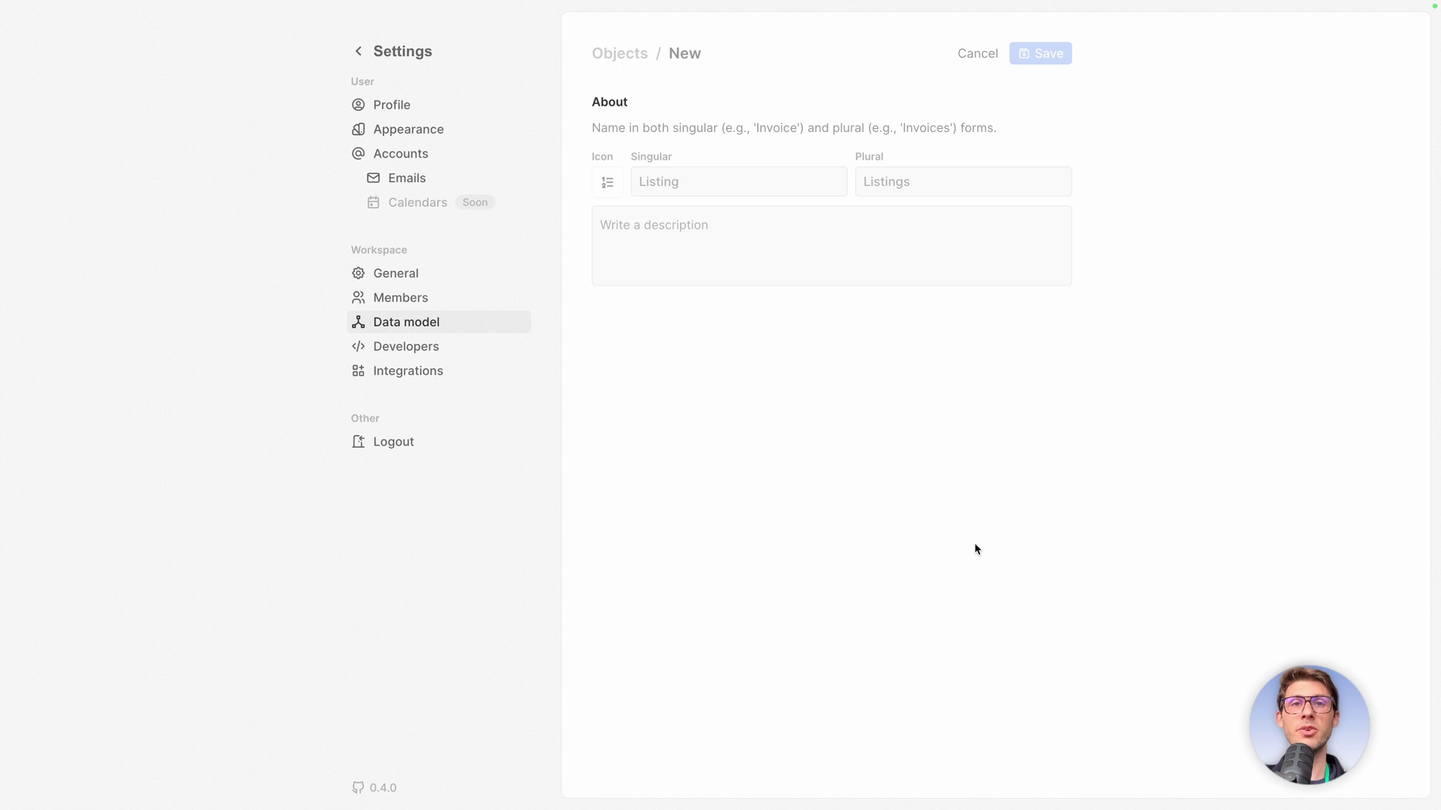
left_click(778, 184)
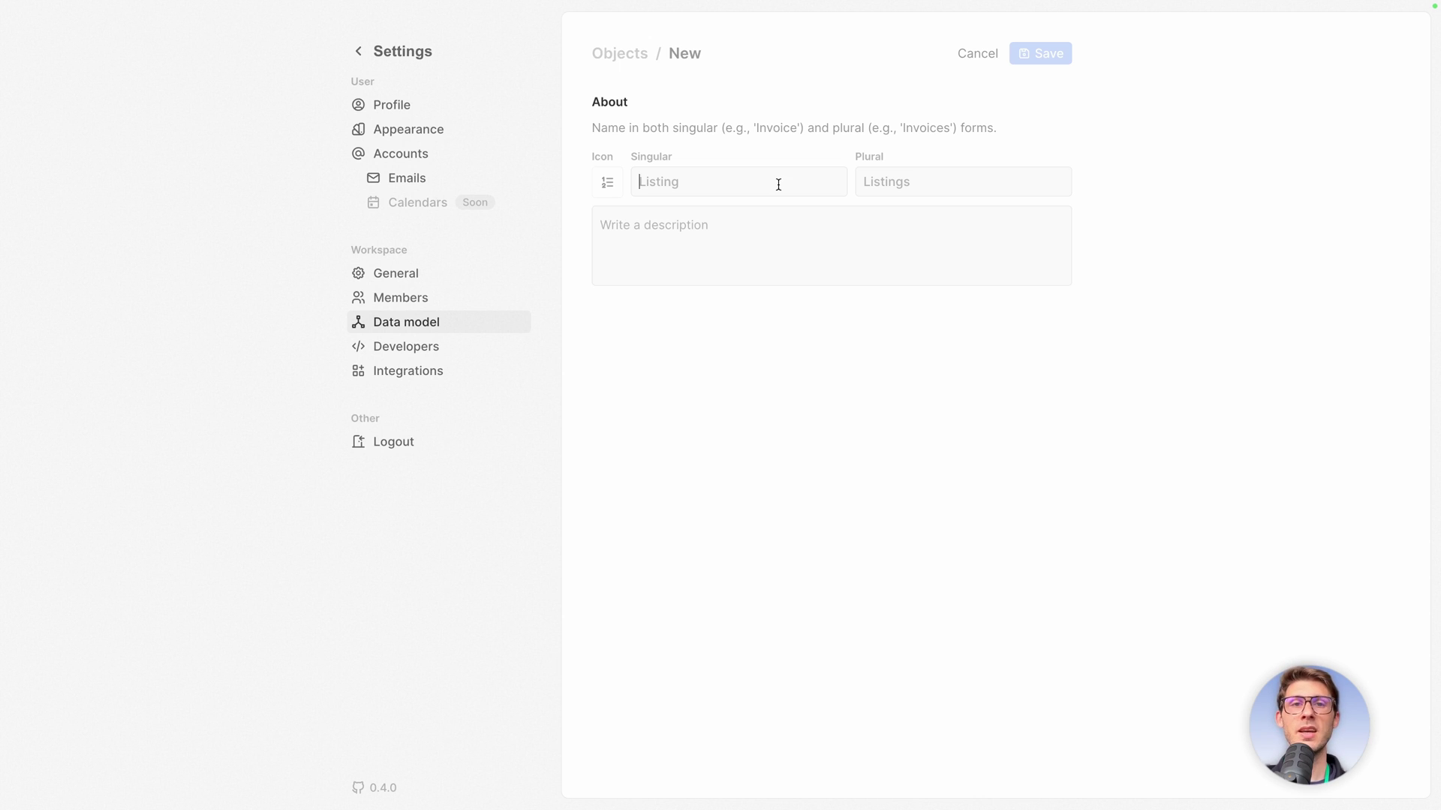
type("Action")
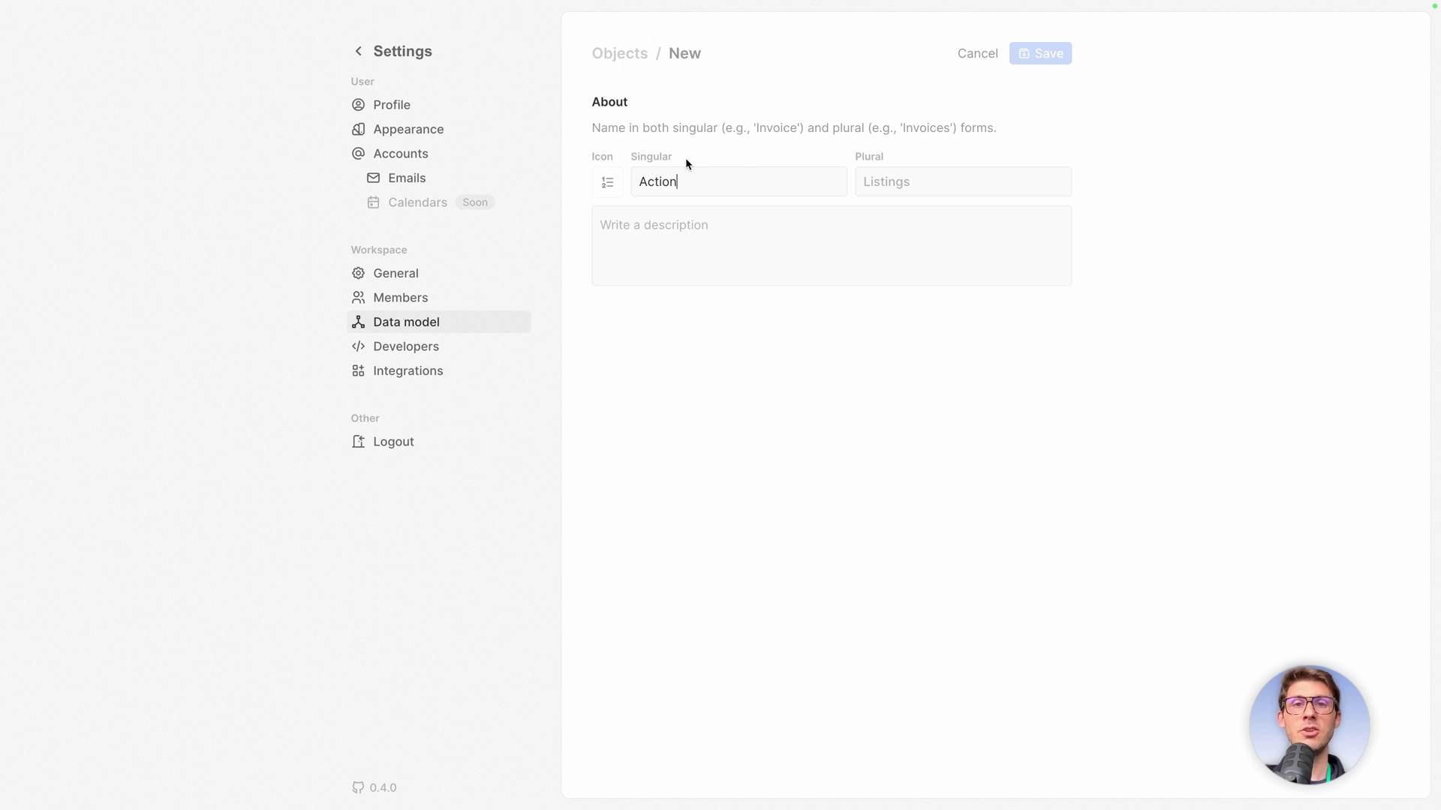
left_click(934, 187)
type("a")
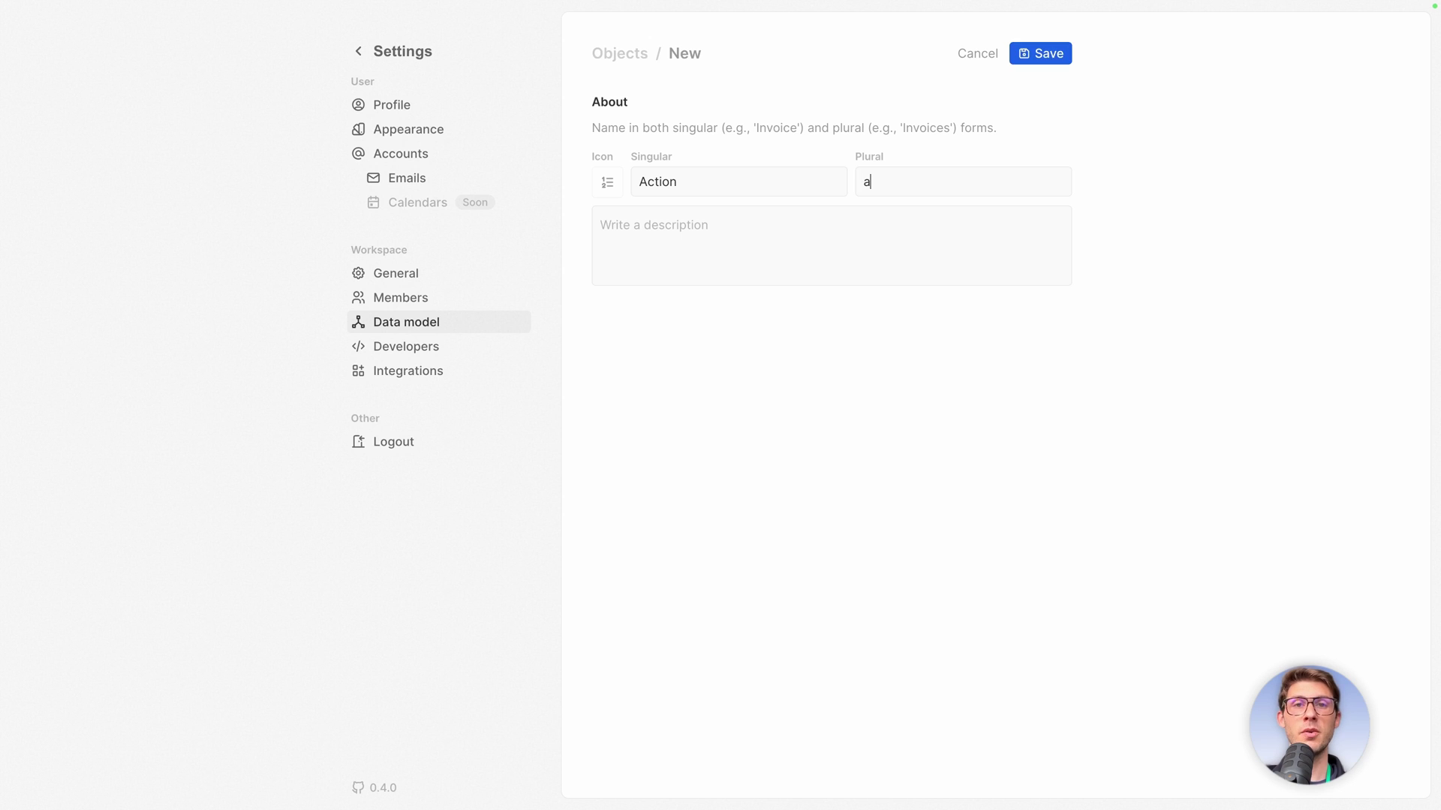
key("BackSpace")
type("Actions")
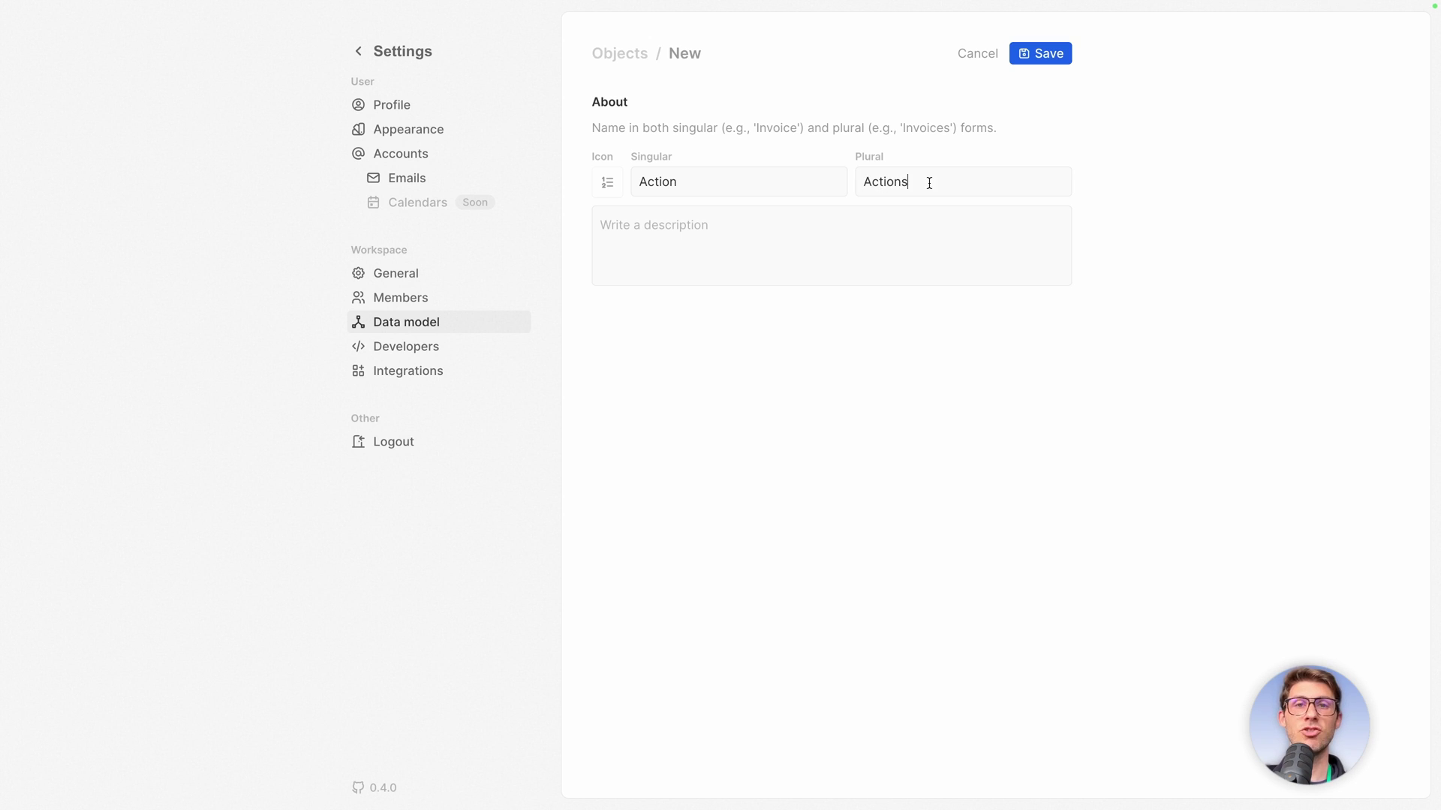
Give it the pulse icon and description 'Actions to be taken', then save.
left_click(611, 183)
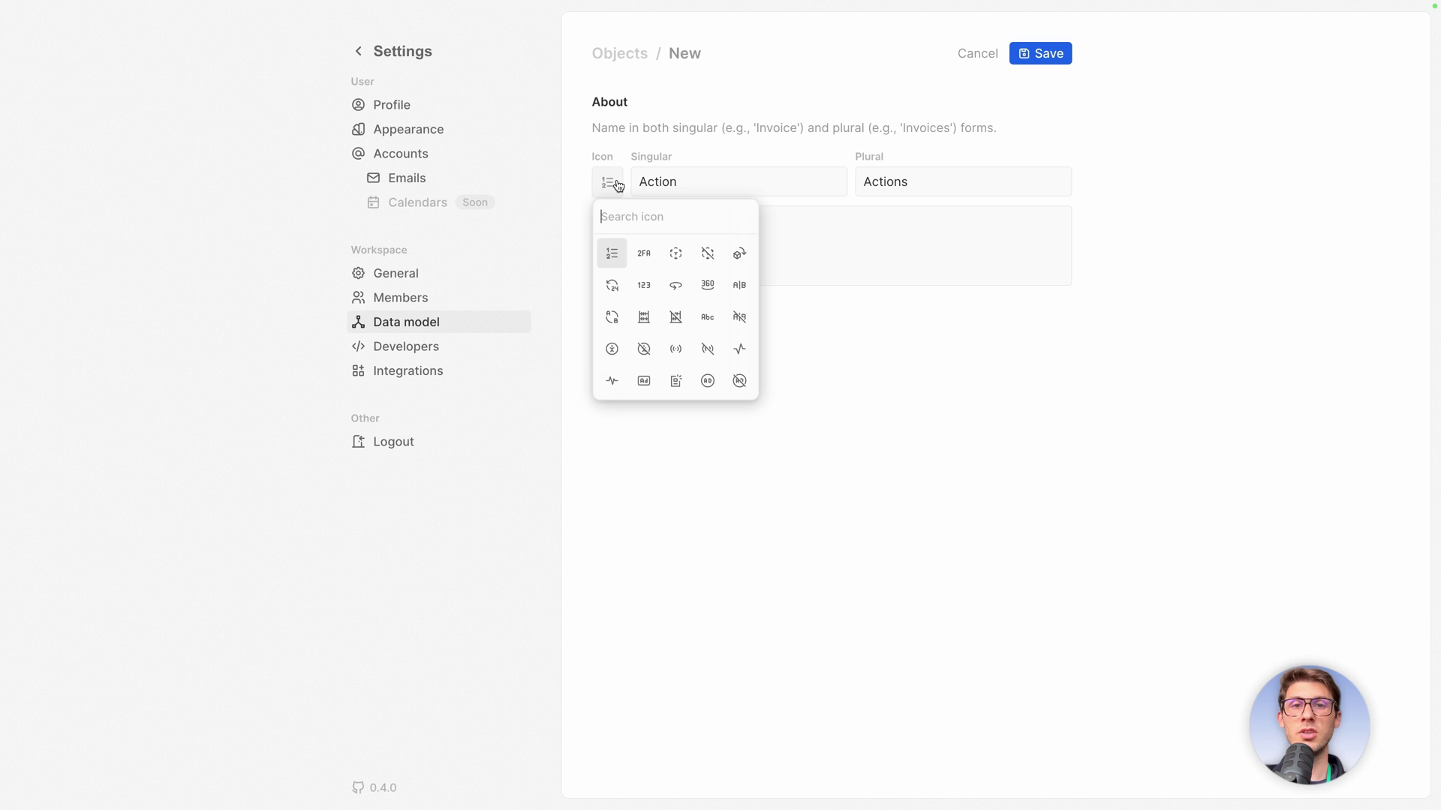
left_click(603, 383)
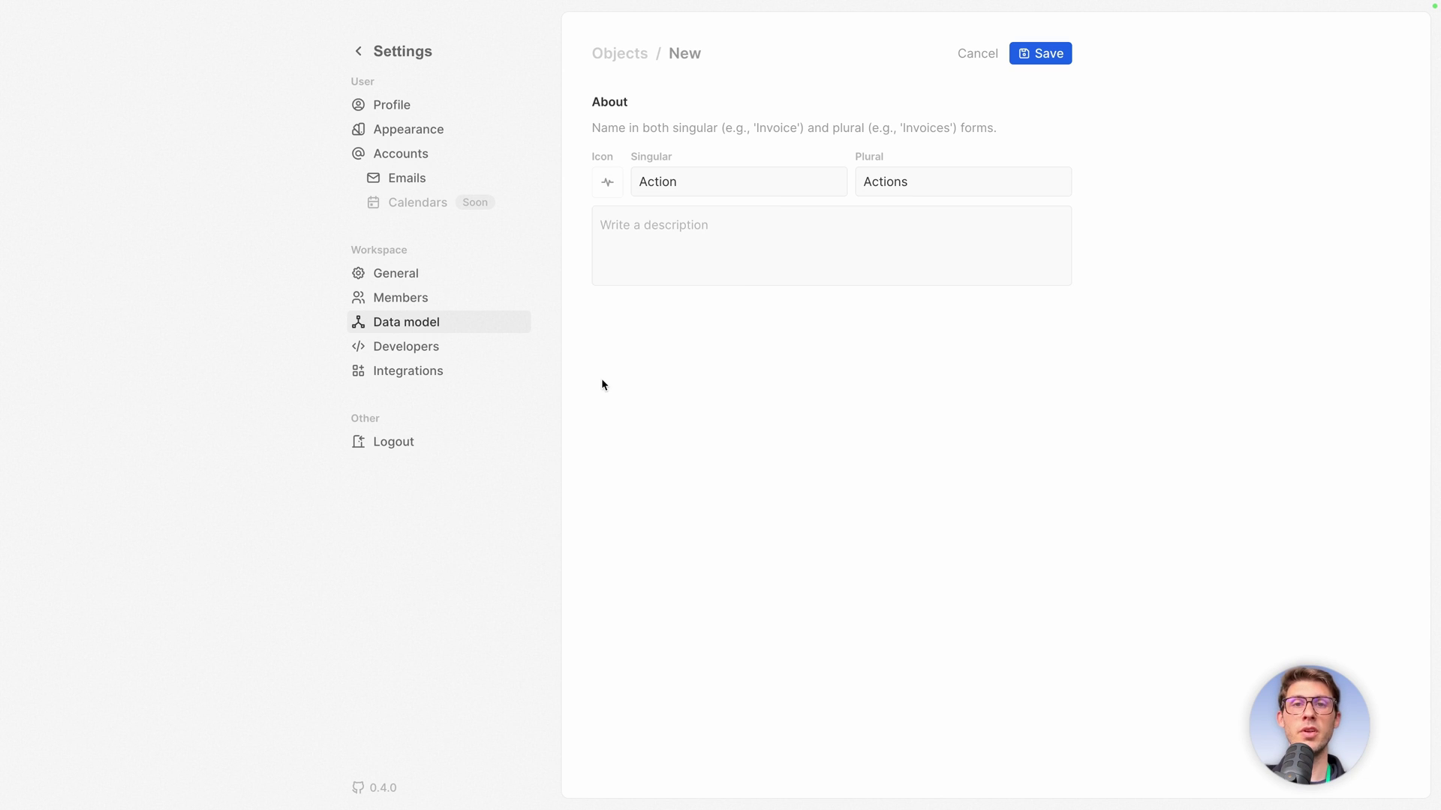
left_click(663, 247)
type("Ations t")
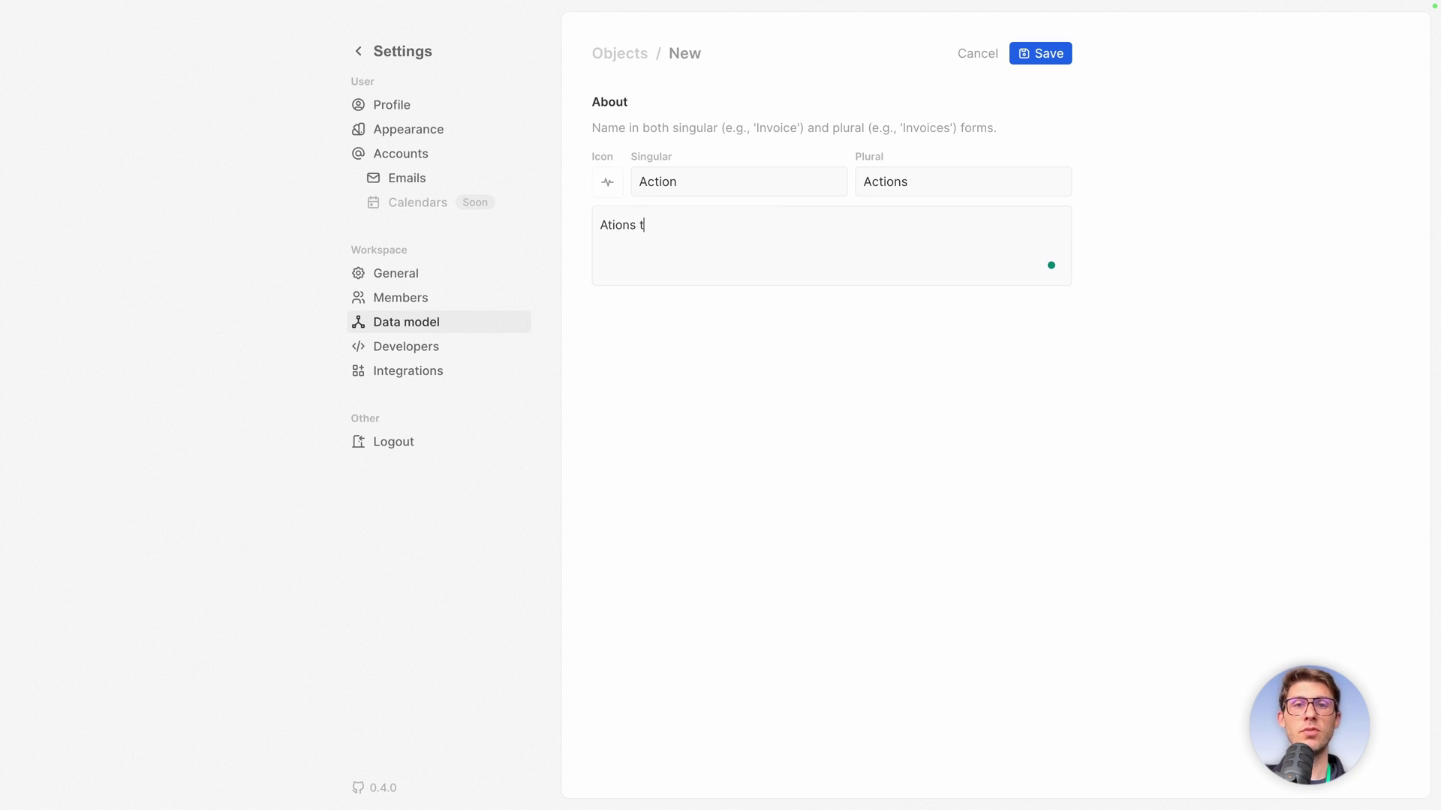
key("ctrl+a")
type("Actions ")
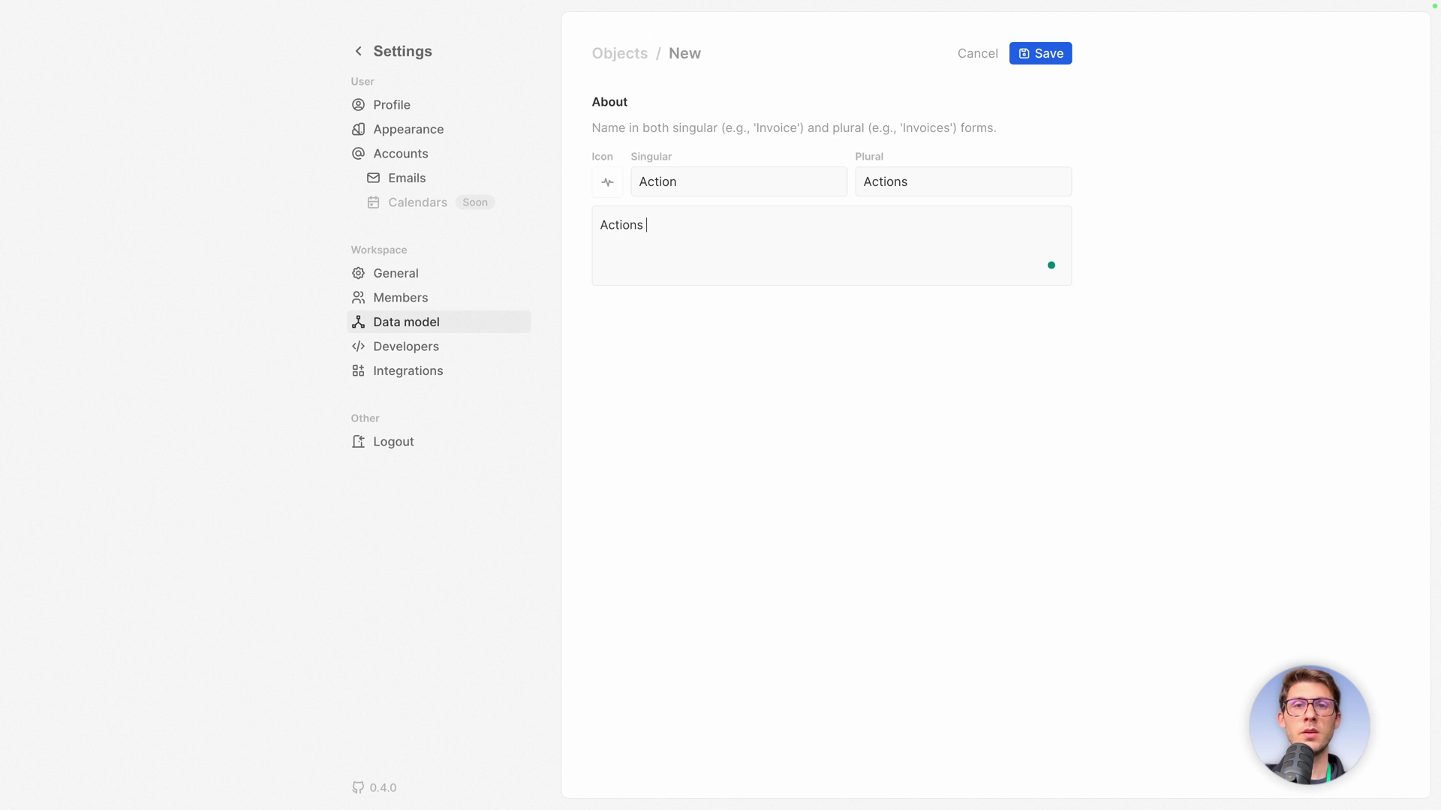
type("to be taken")
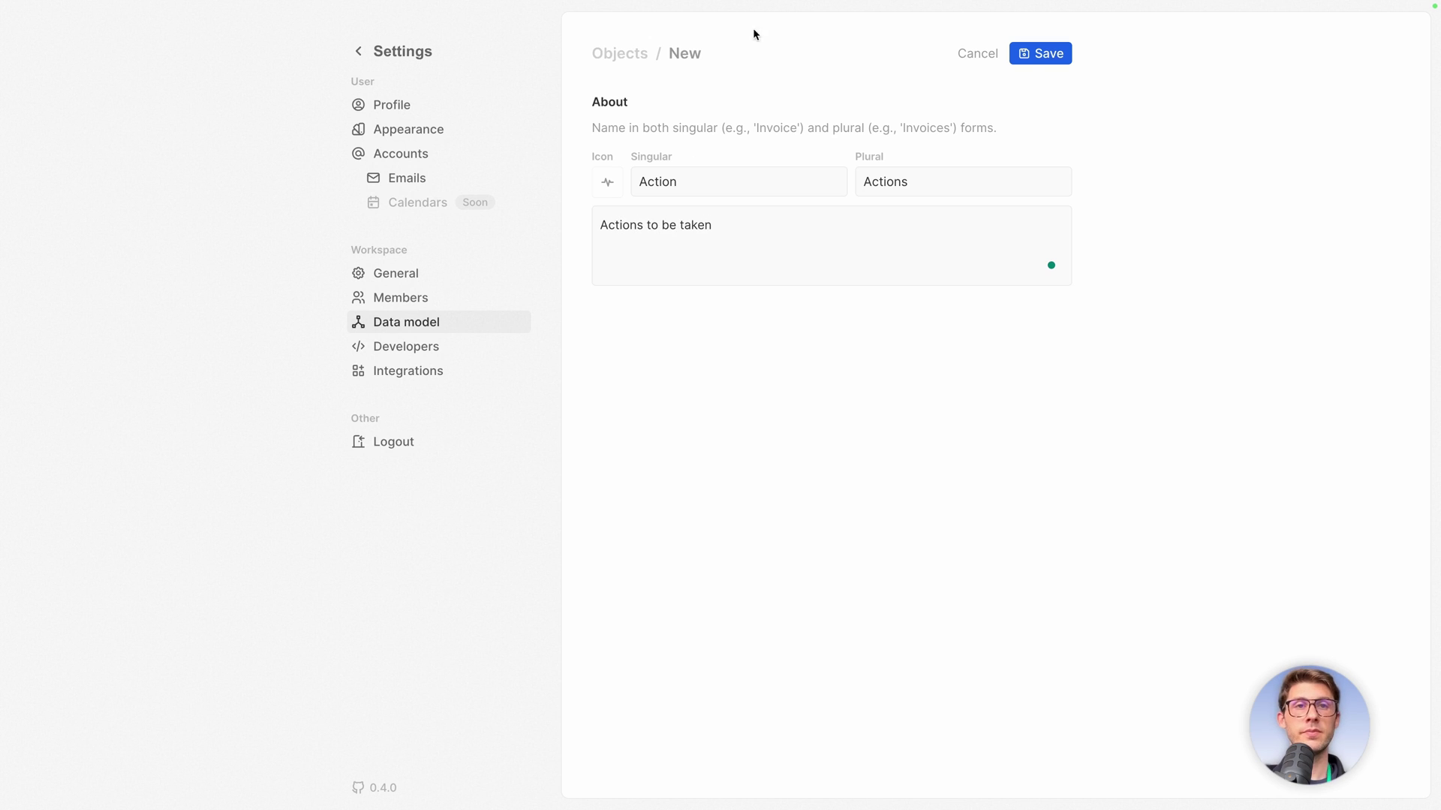
left_click(1040, 54)
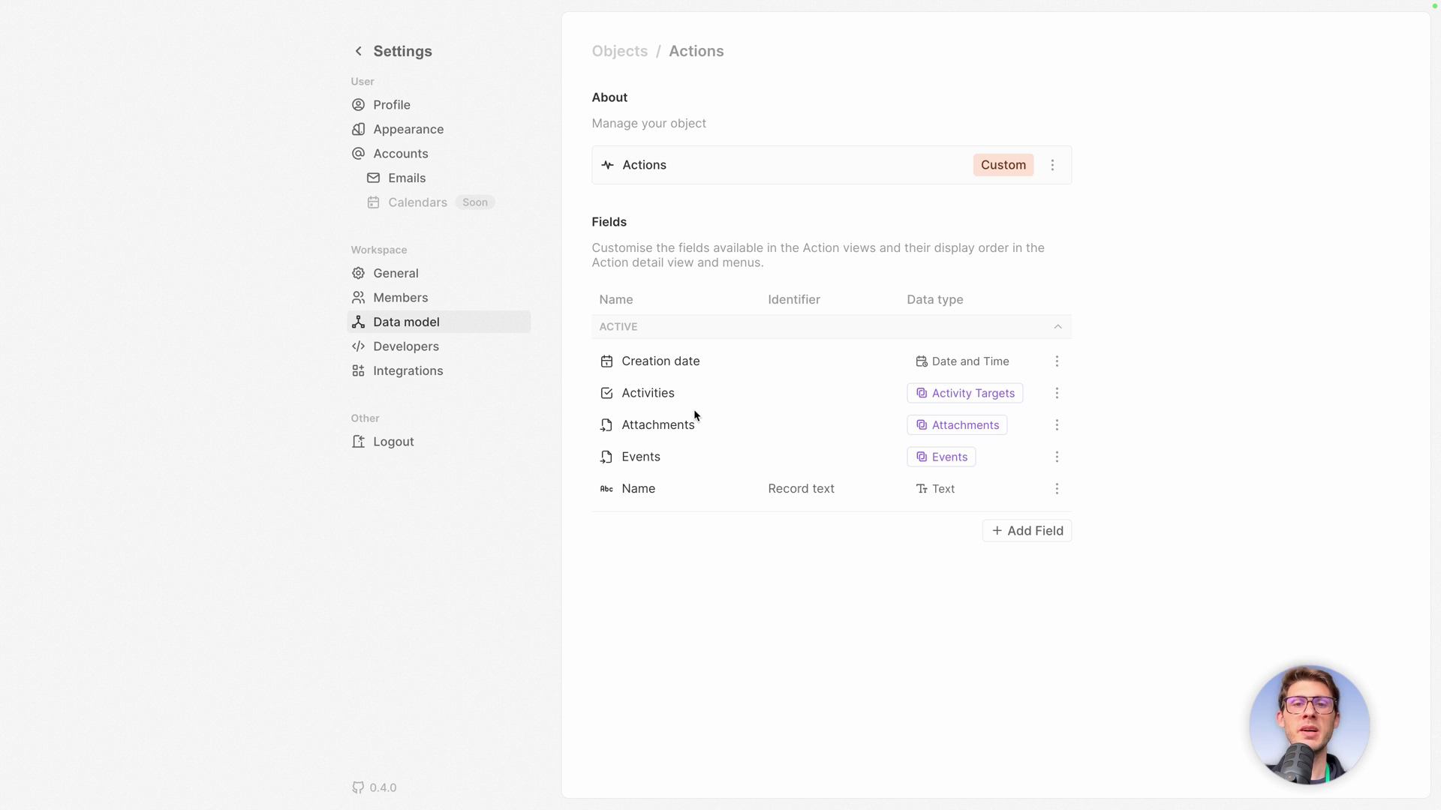
Draft a TeamMember field with the people icon and description 'Team member in charge of the action'.
left_click(1028, 531)
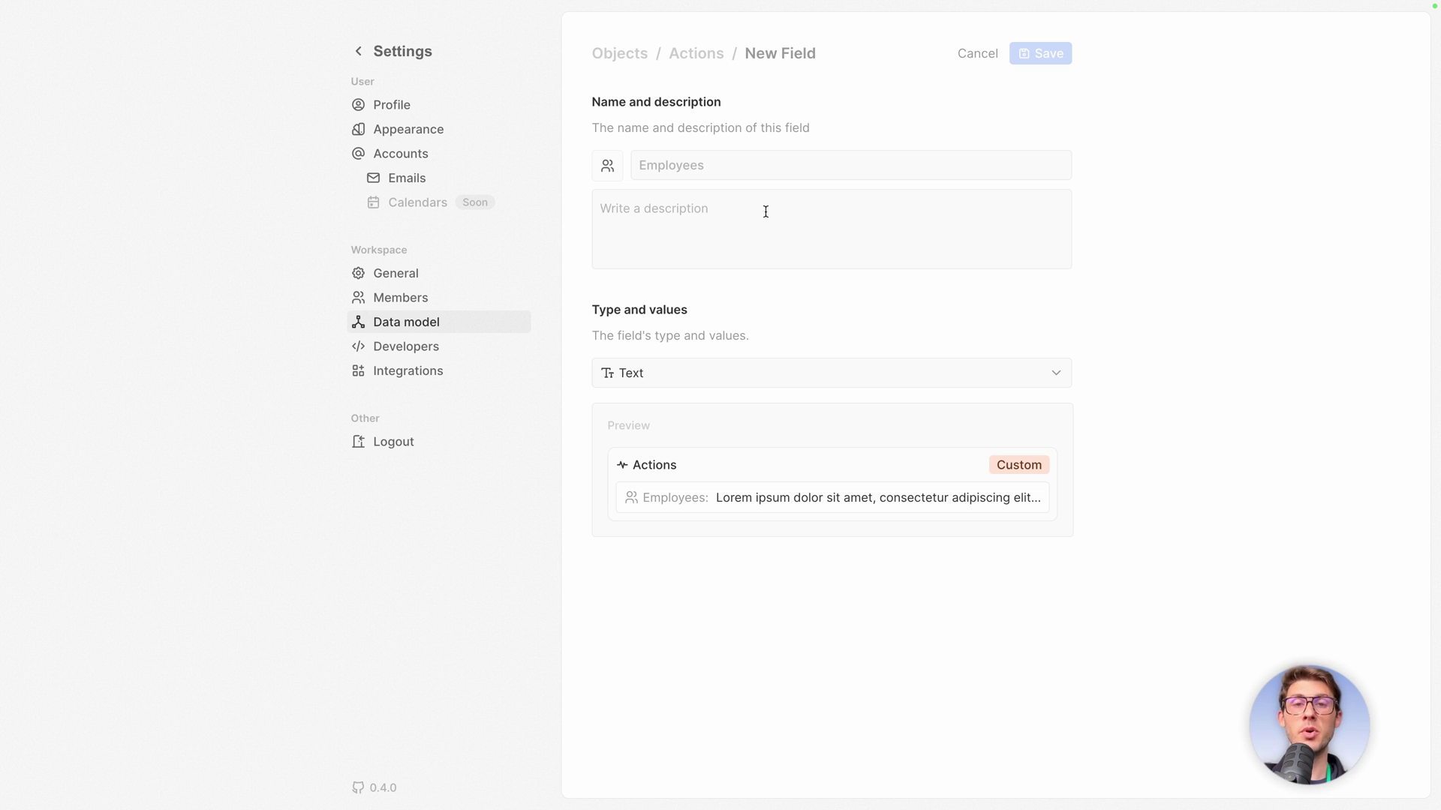
left_click(736, 162)
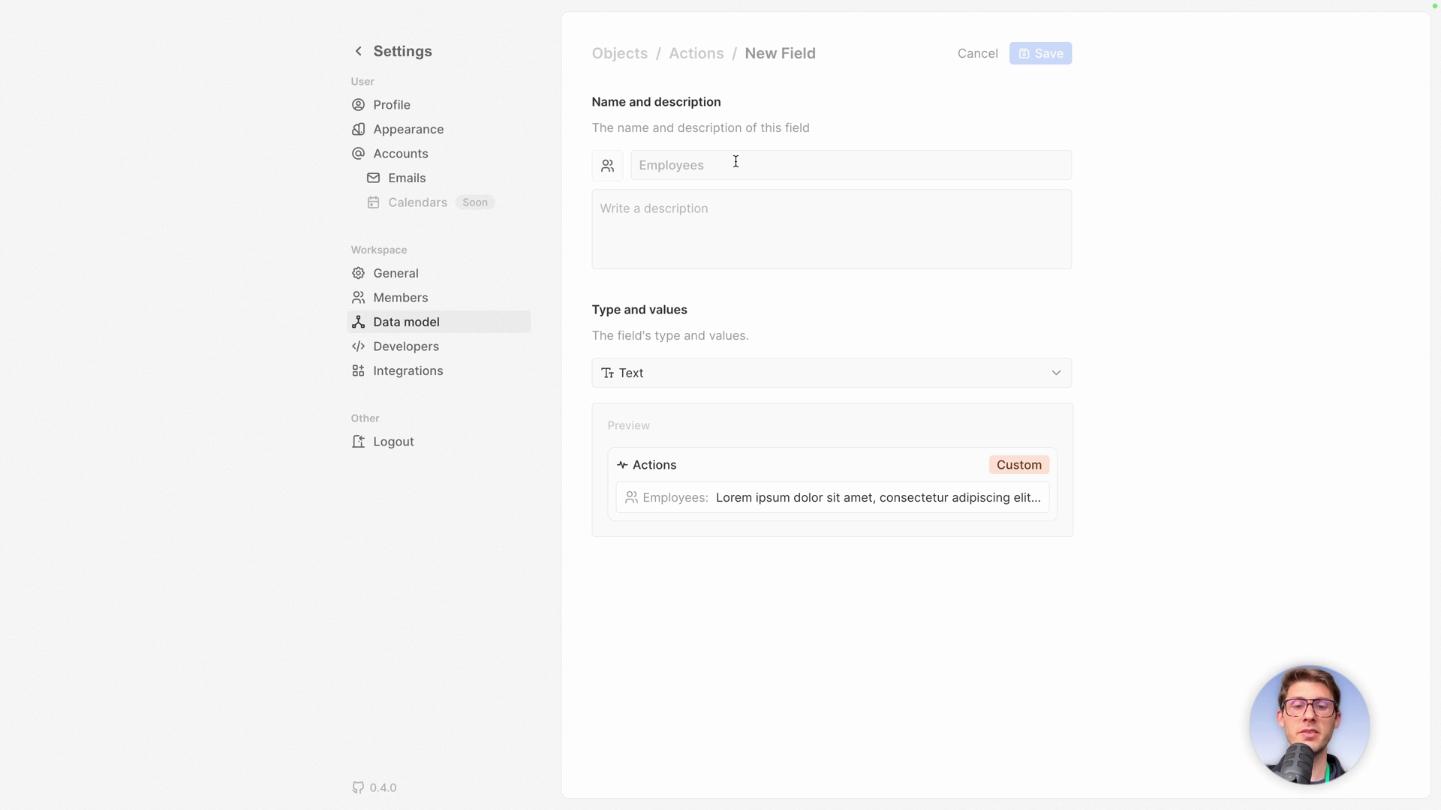
type("TeamMember")
left_click(607, 165)
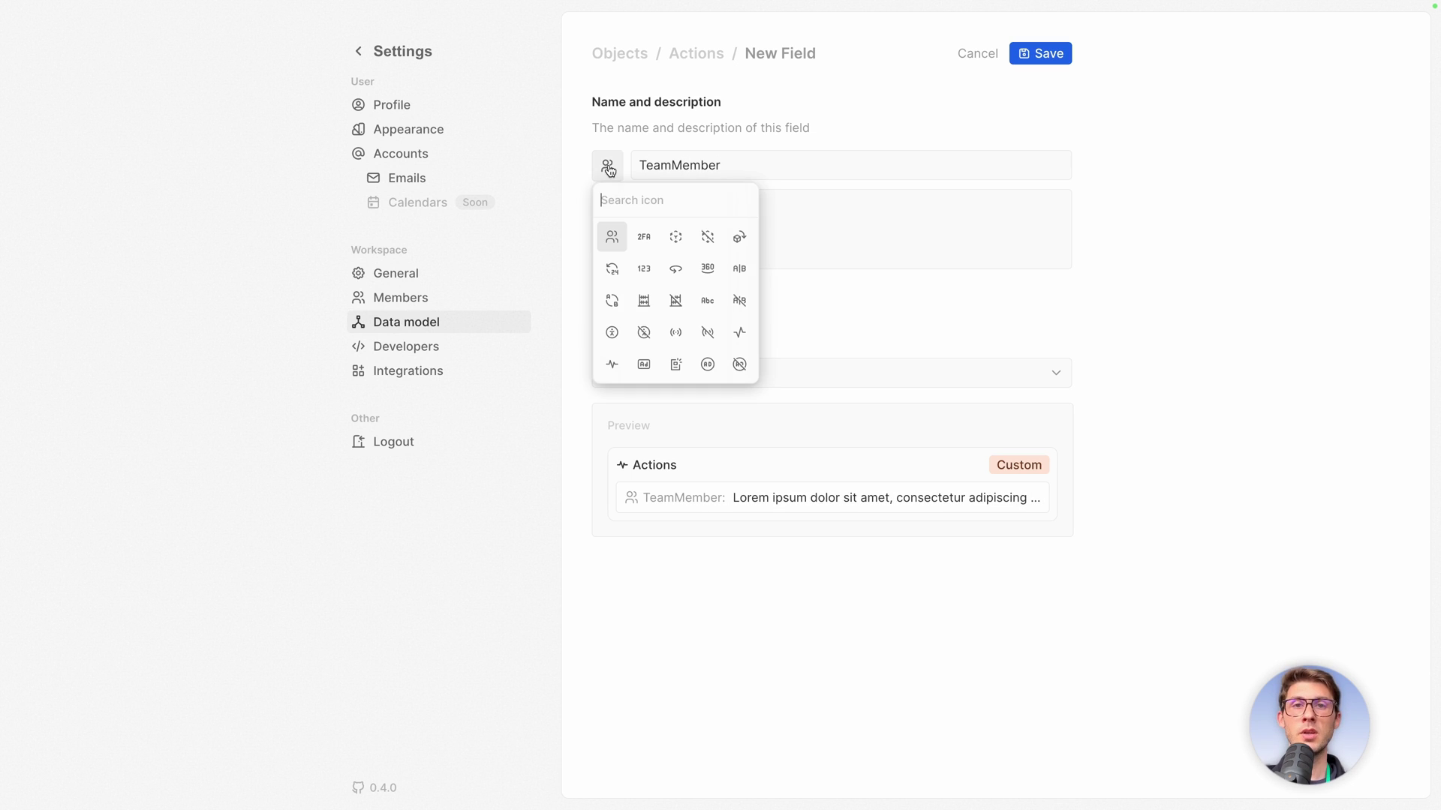
left_click(612, 228)
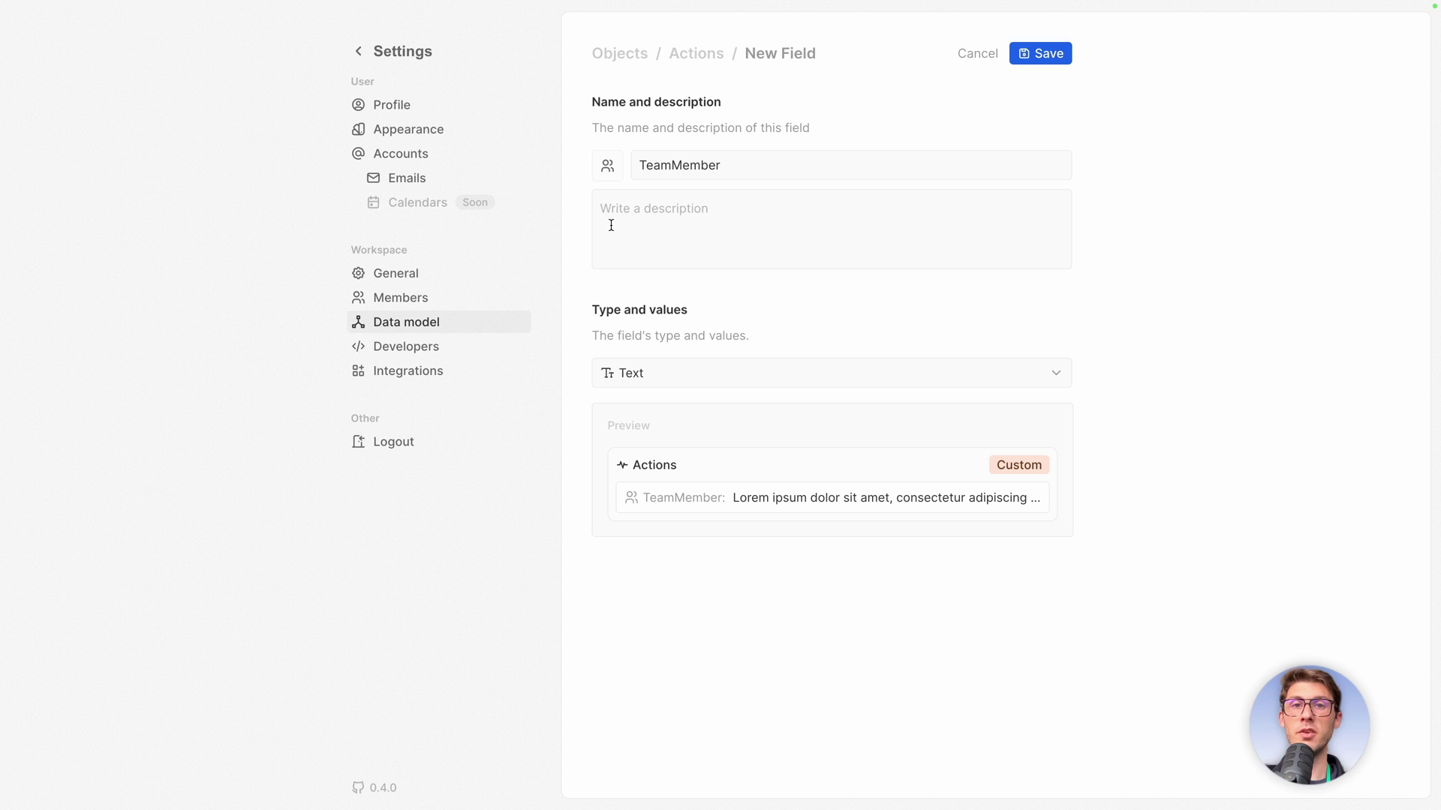
left_click(704, 208)
type("Team member")
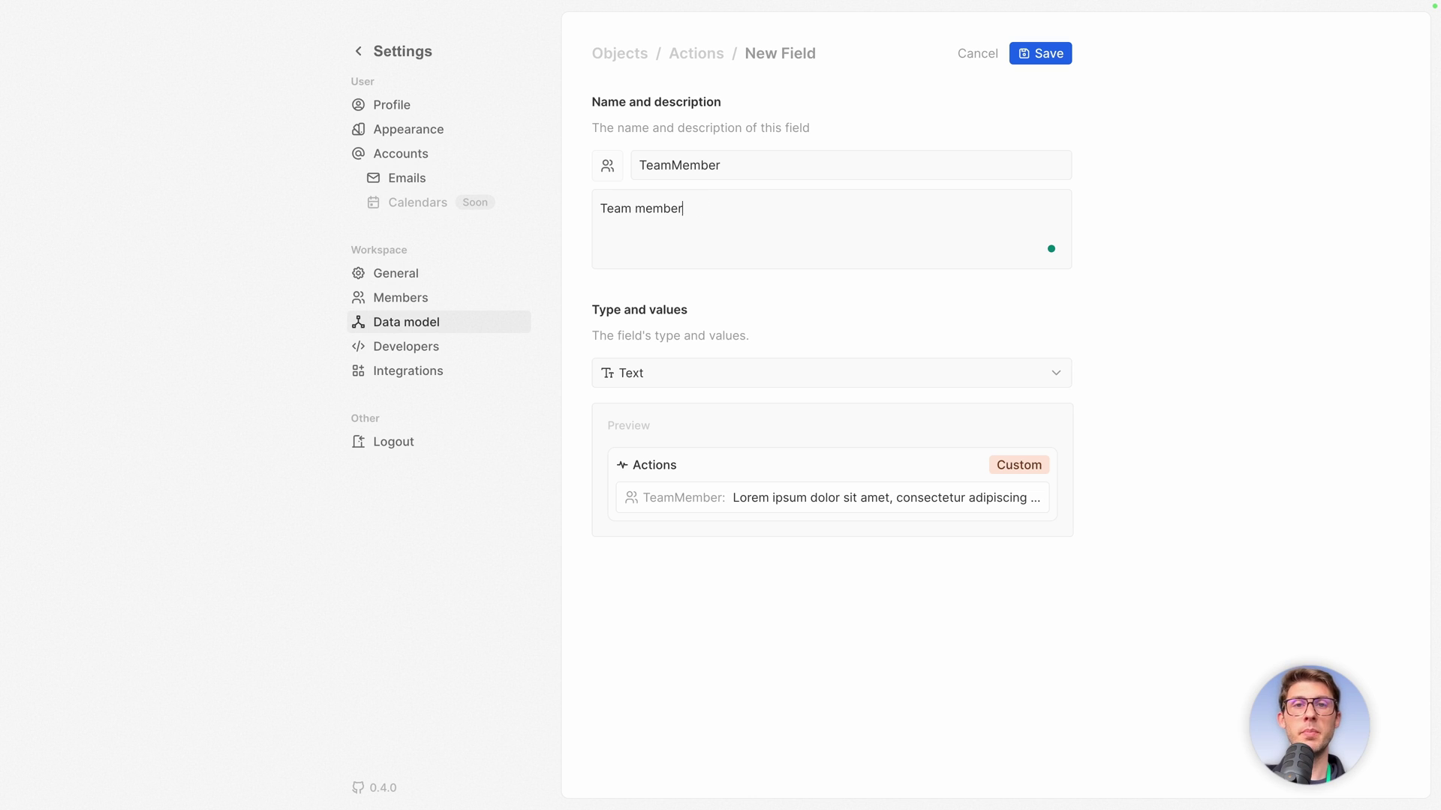
type(" in charge of the action")
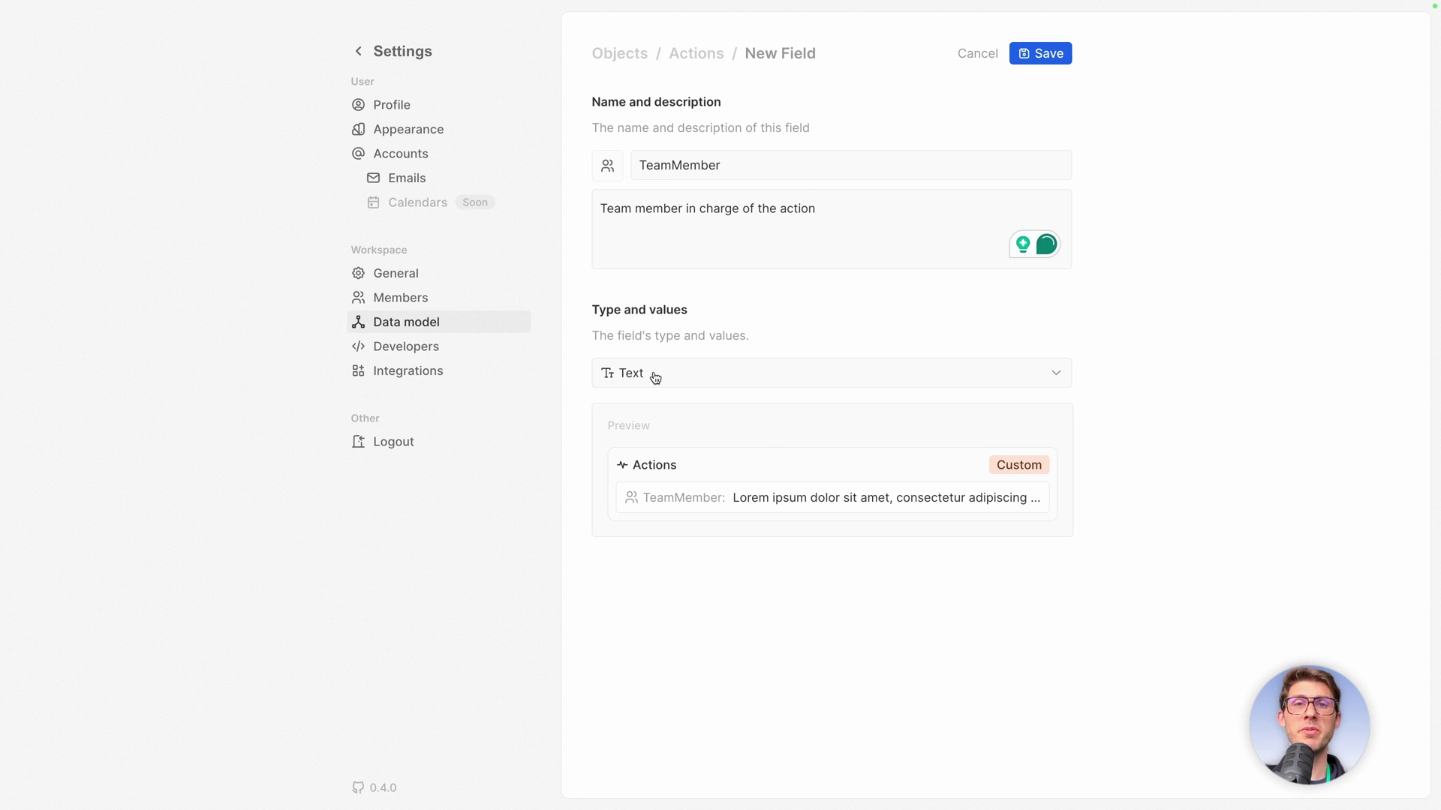
Set the TeamMember field's type to Relation.
left_click(655, 378)
scroll(644, 471, "down", 2)
scroll(644, 471, "down", 2)
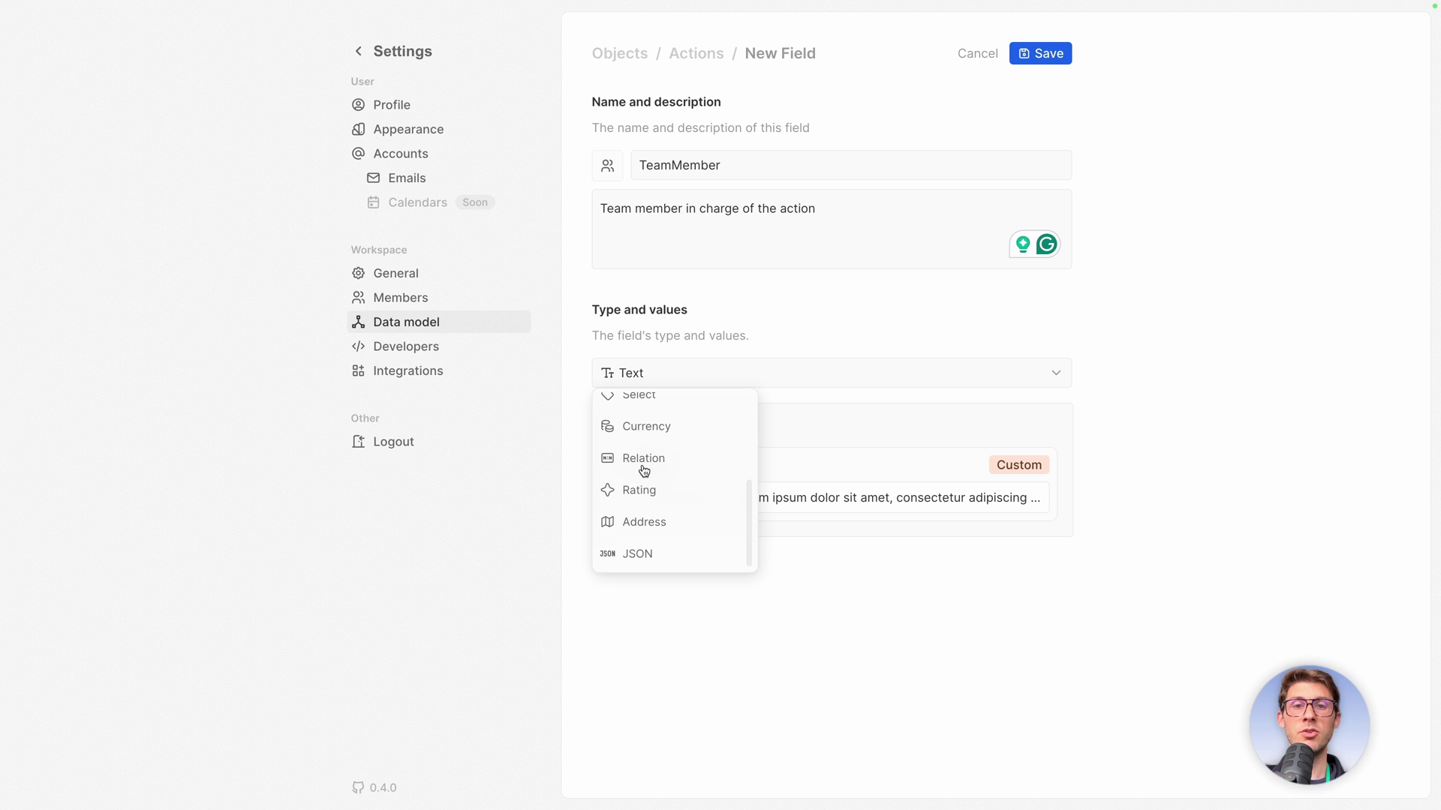
scroll(652, 465, "up", 1)
scroll(659, 462, "up", 3)
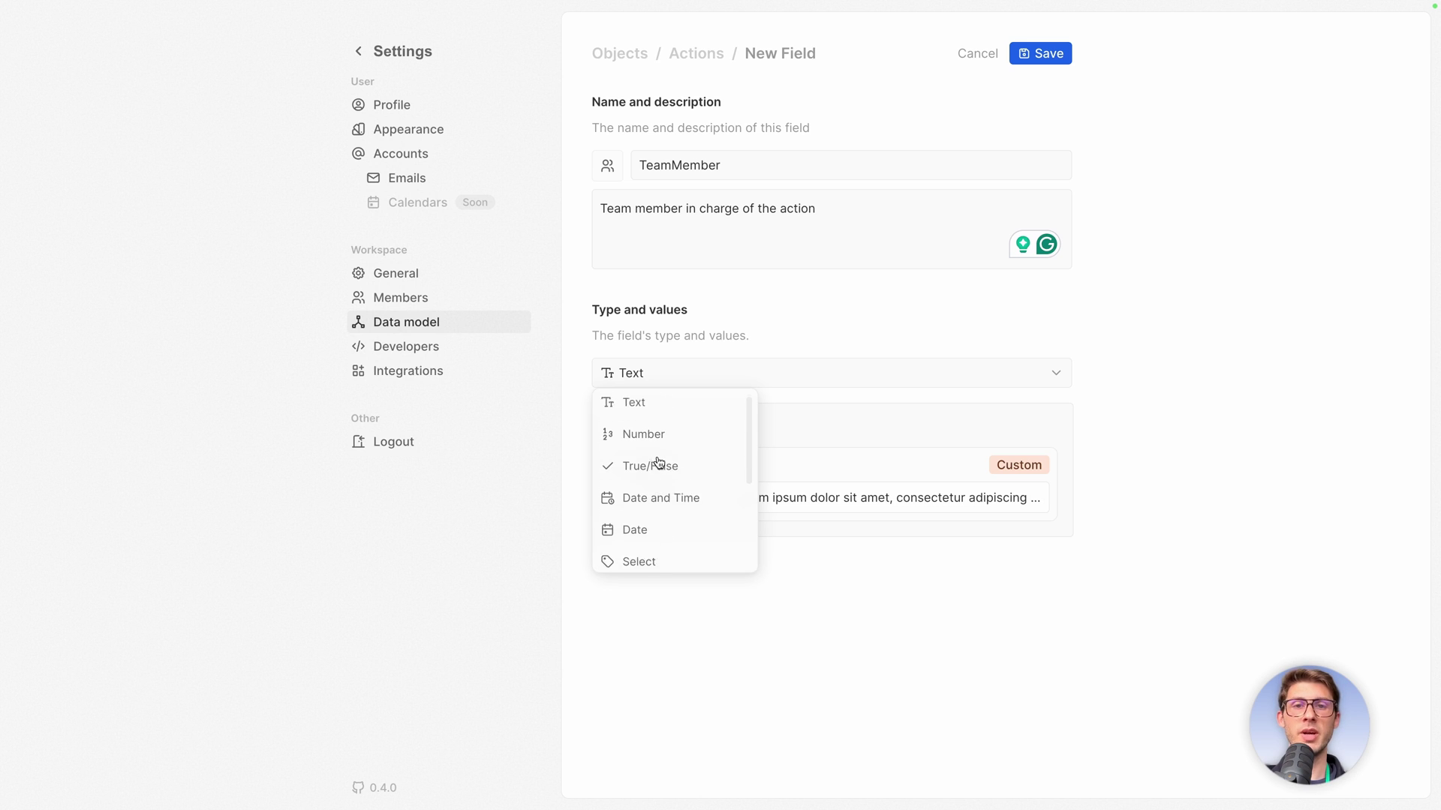
scroll(659, 462, "down", 4)
left_click(644, 459)
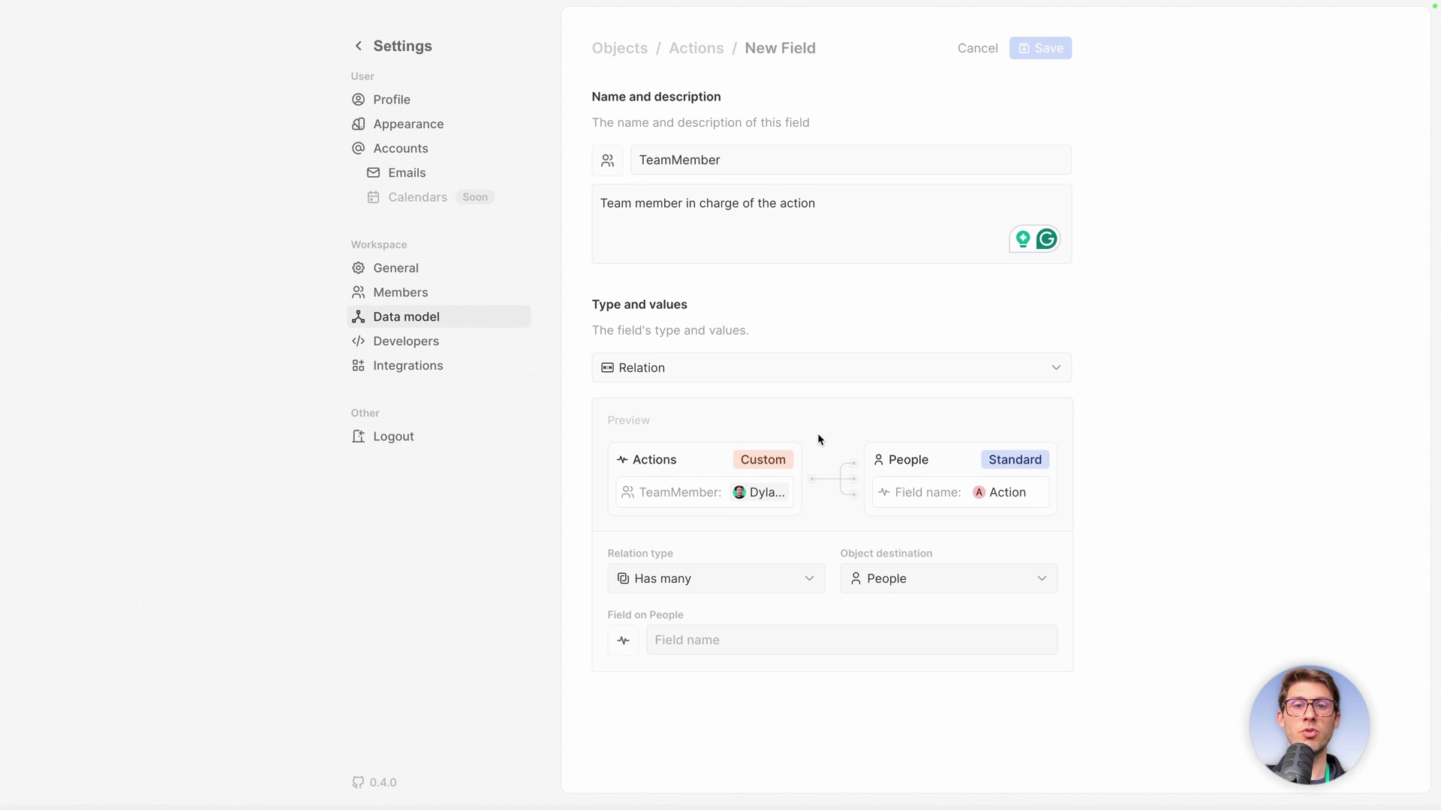
Link it to Workspace Members as Belongs to one, name the reverse field 'Actions', and save.
left_click(886, 591)
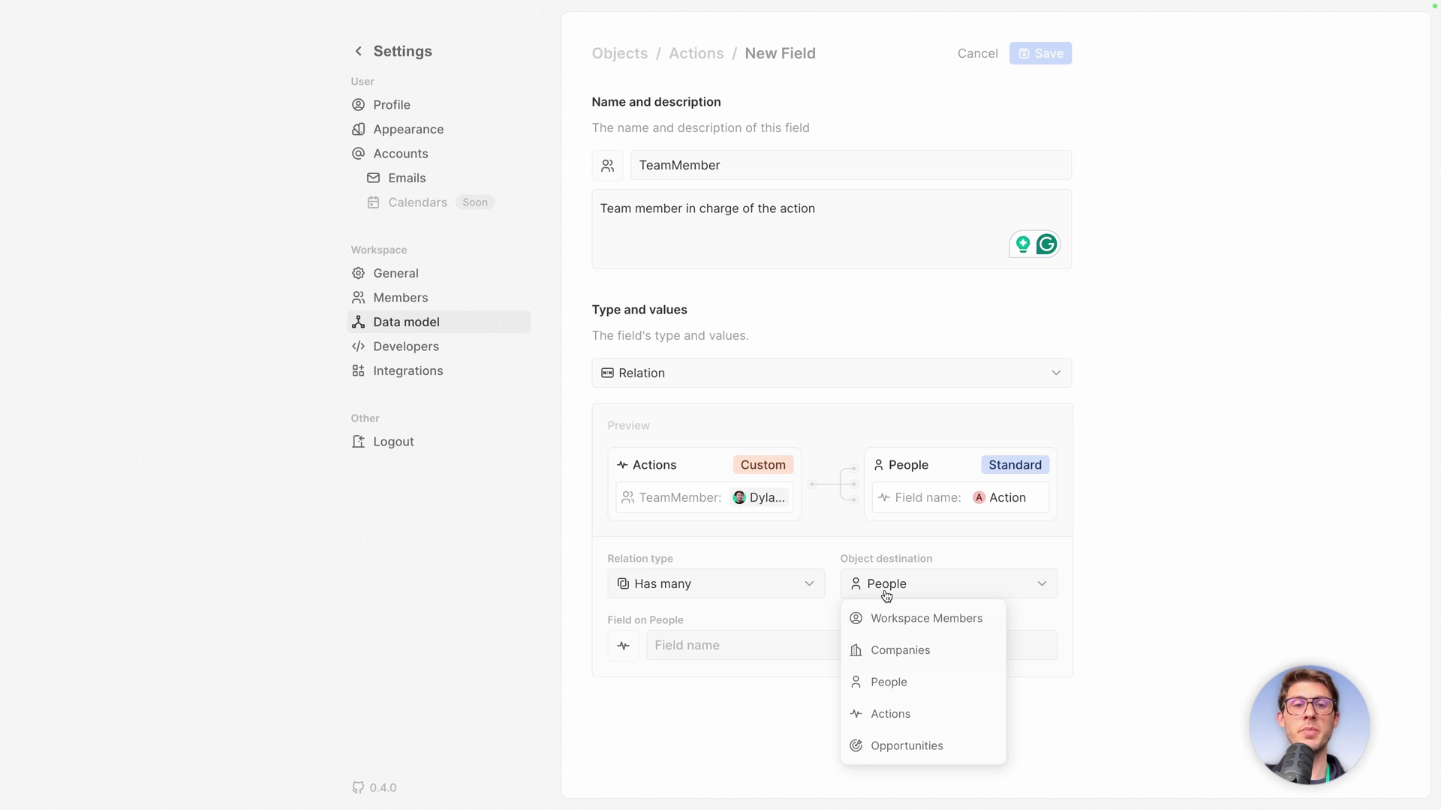
left_click(892, 619)
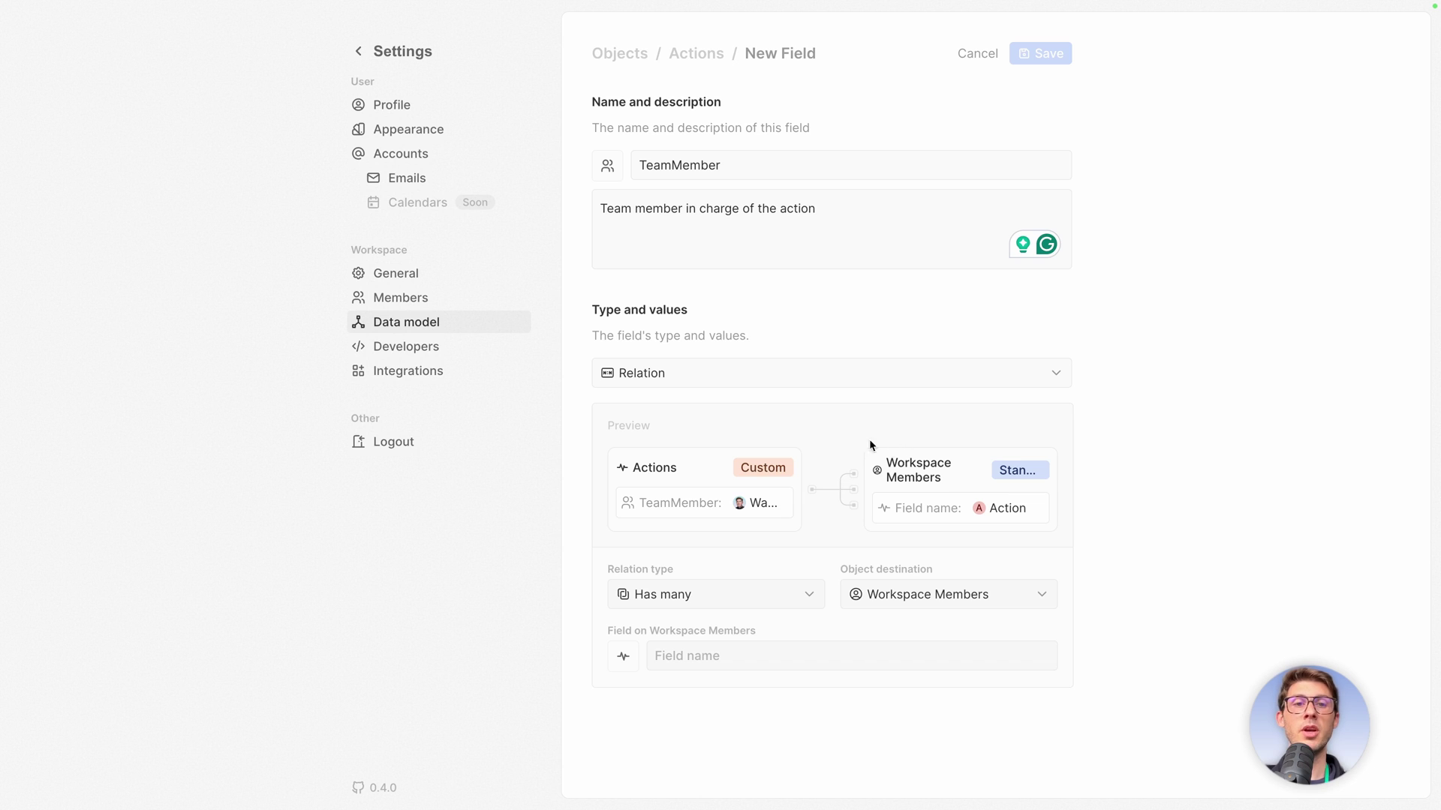
left_click(733, 592)
left_click(672, 661)
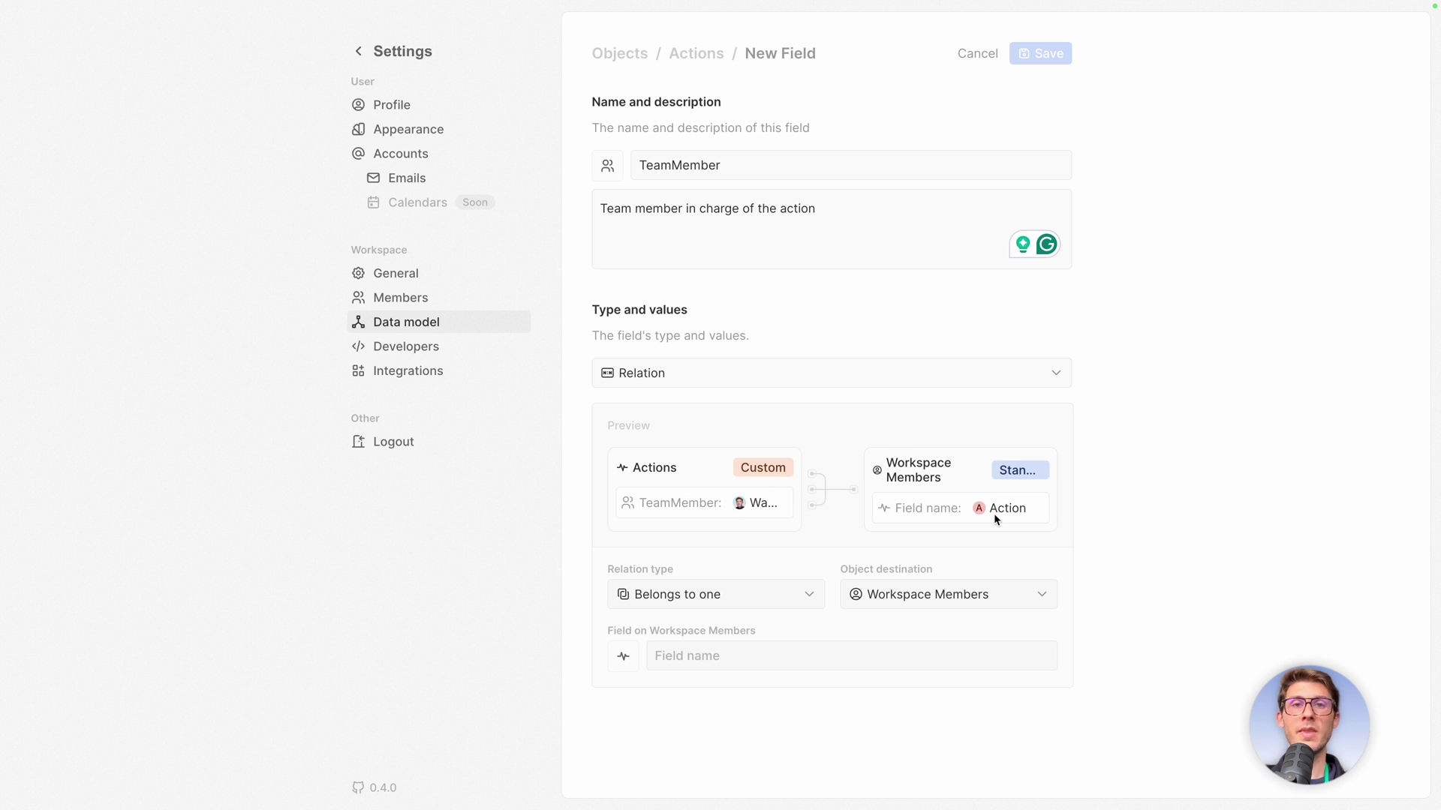
left_click(822, 656)
type("Actions")
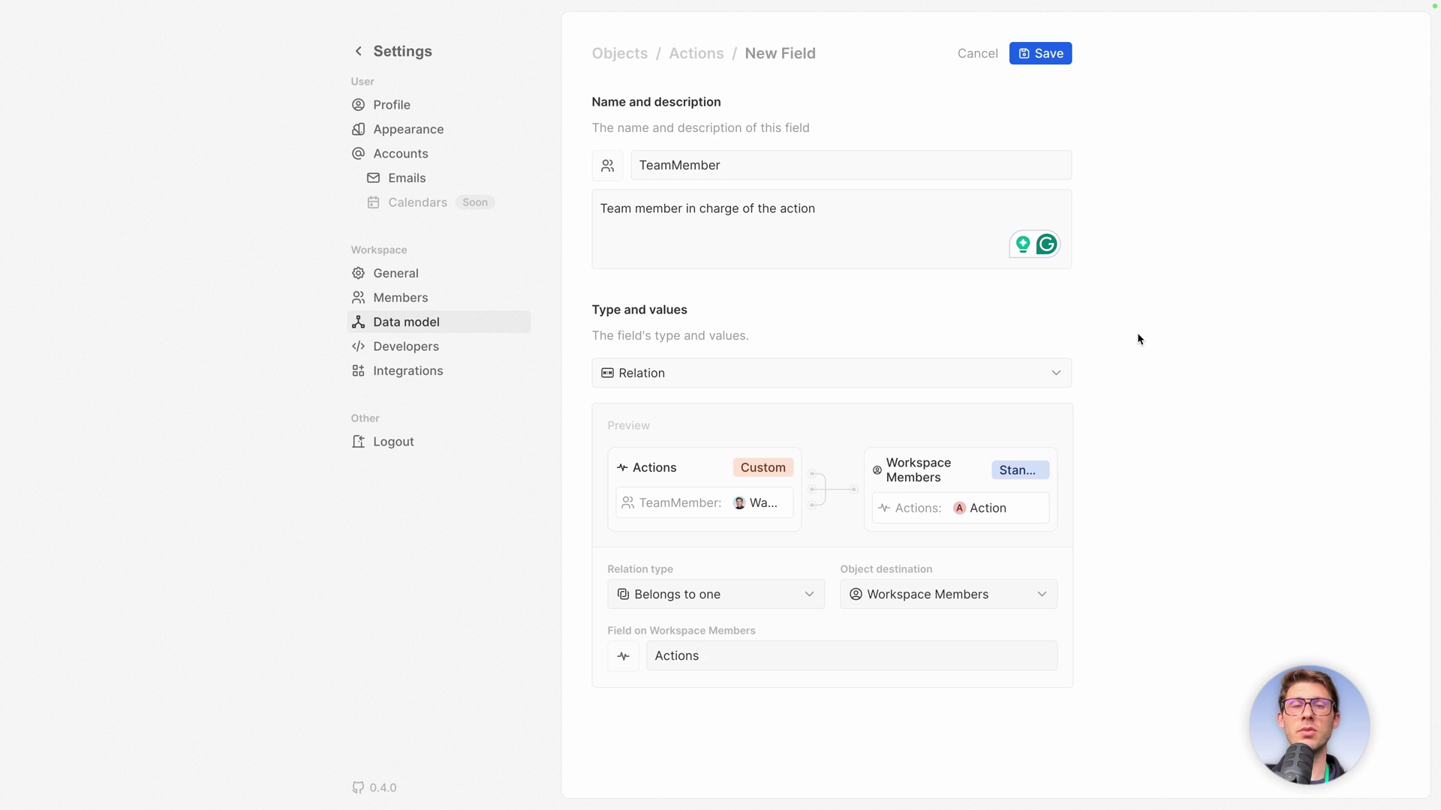
left_click(1049, 55)
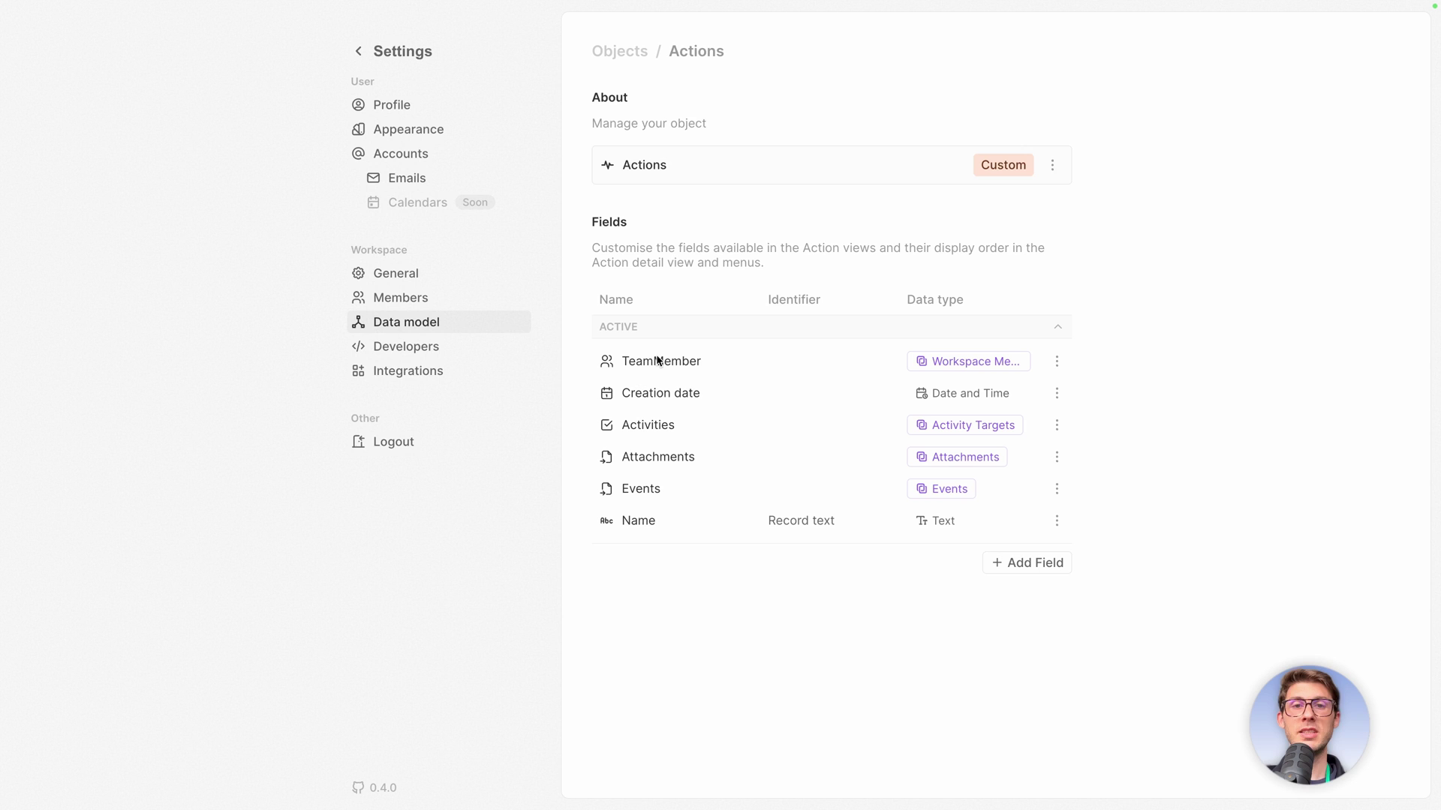
Add a Company field with the abacus icon and description 'Company targetted by the action'.
left_click(1004, 568)
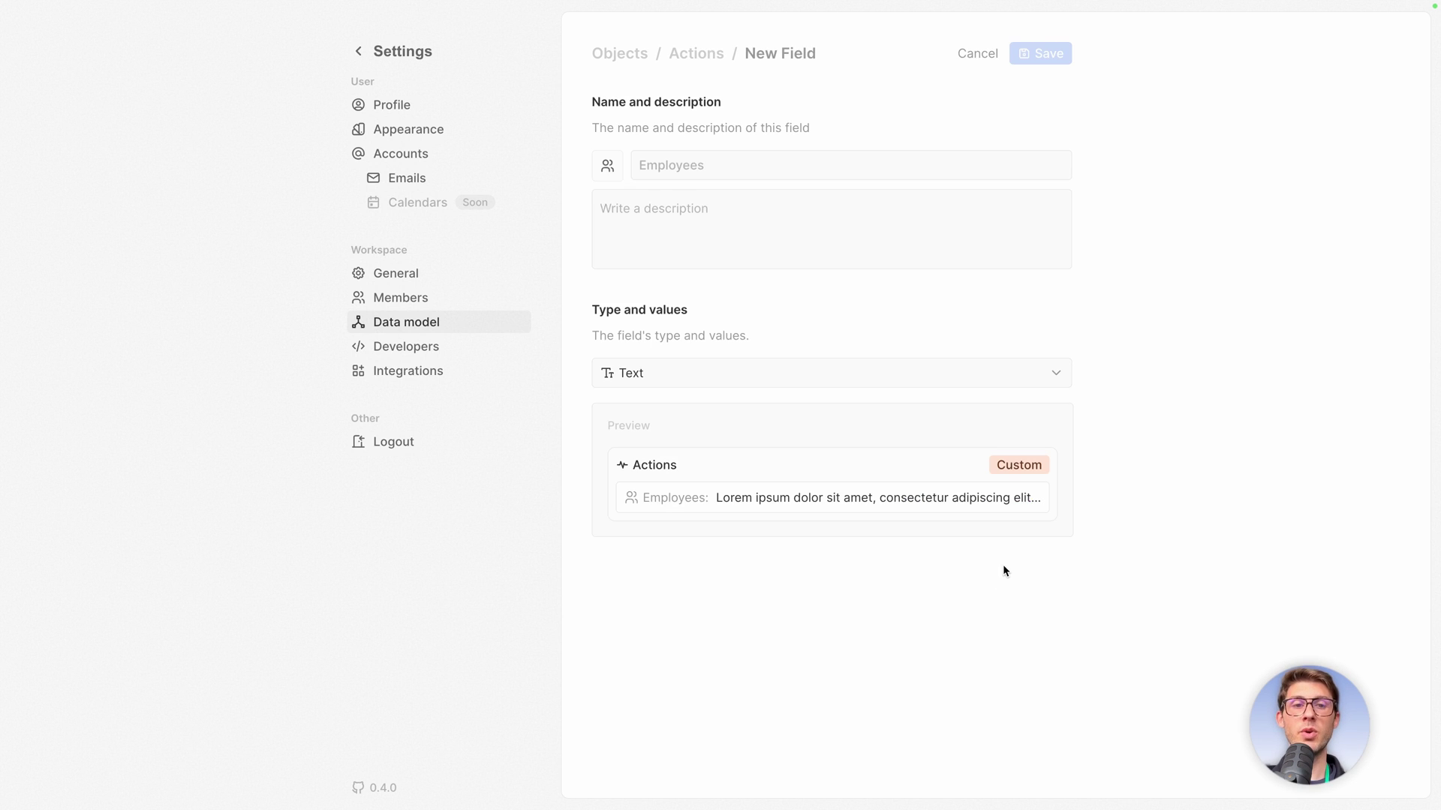
left_click(768, 167)
type("Company")
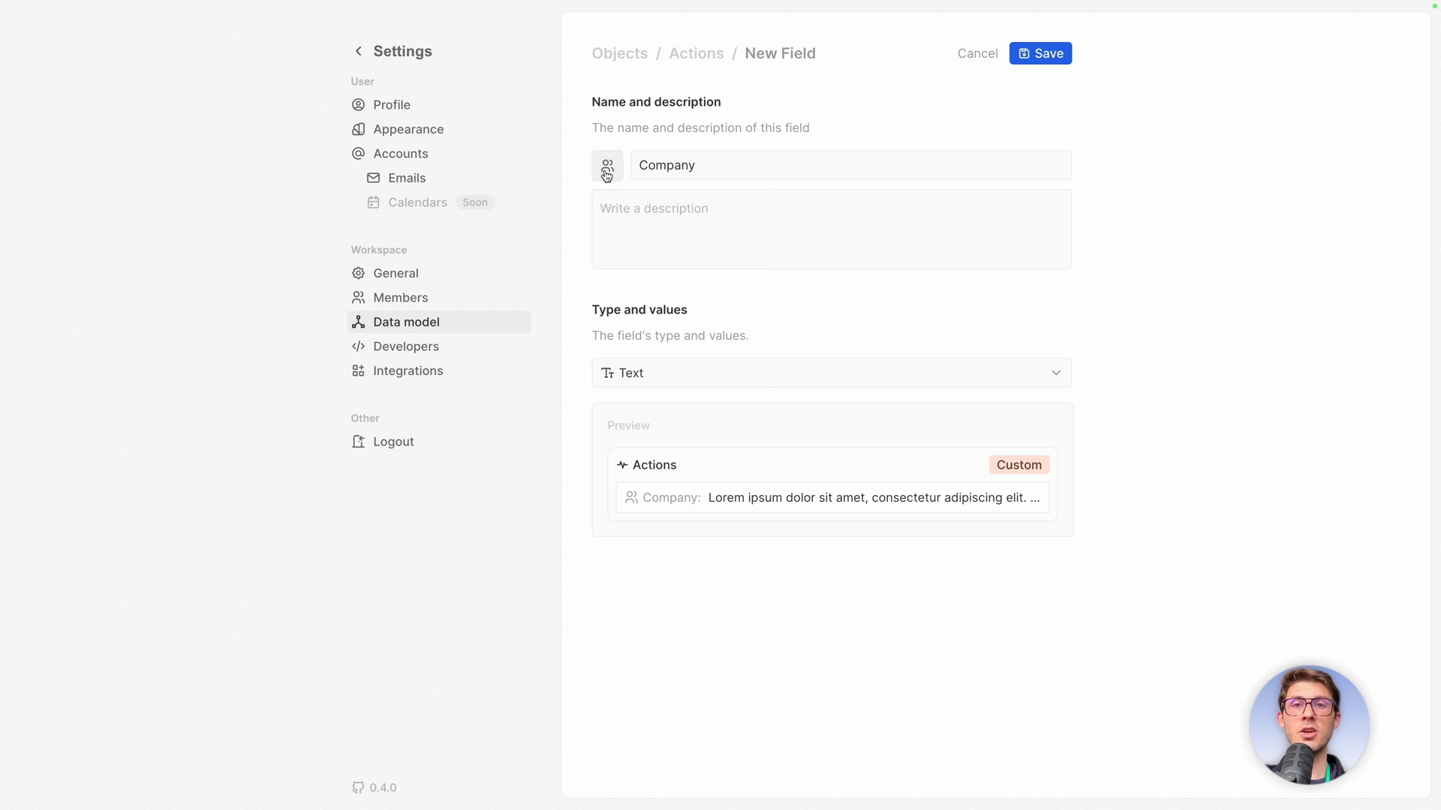
left_click(607, 171)
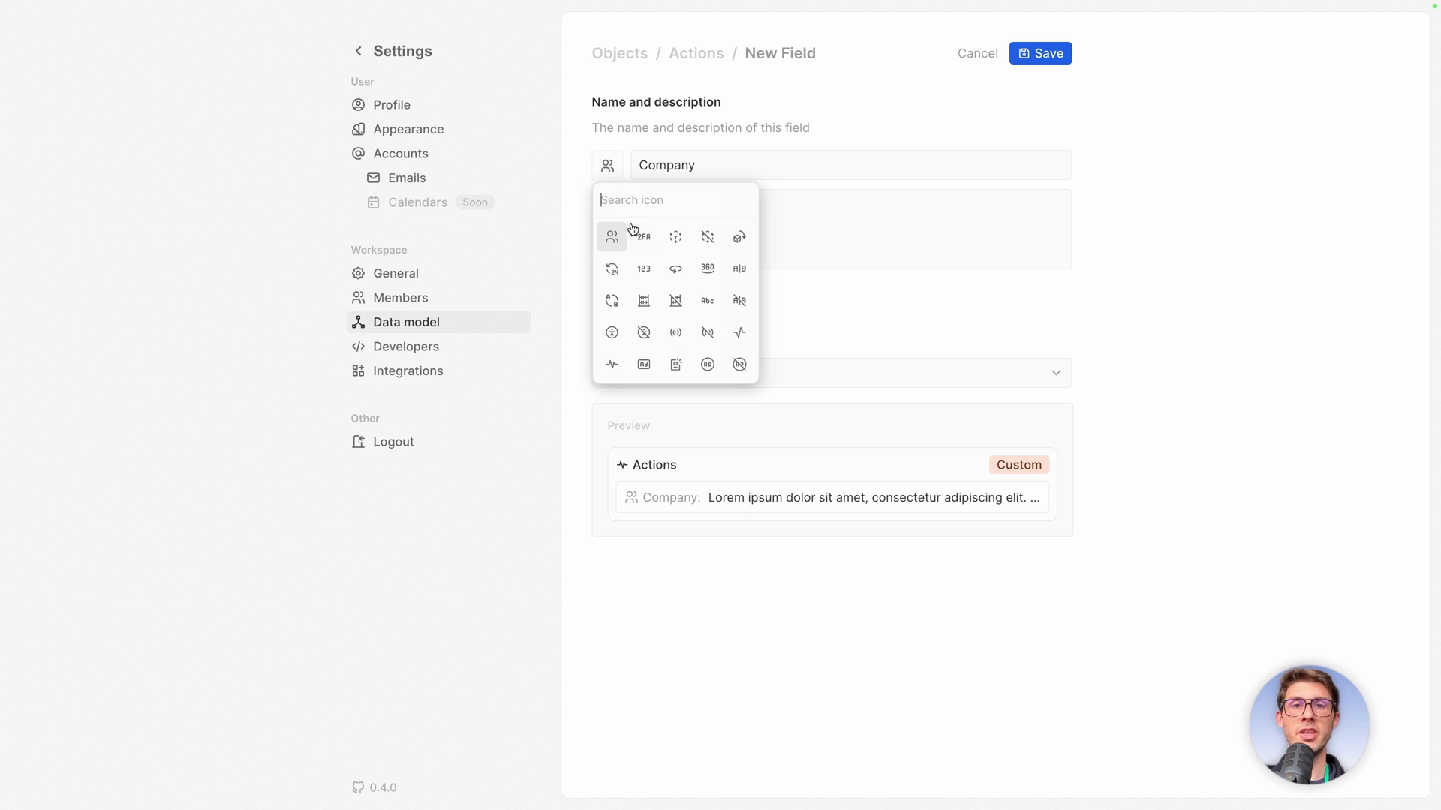
left_click(642, 301)
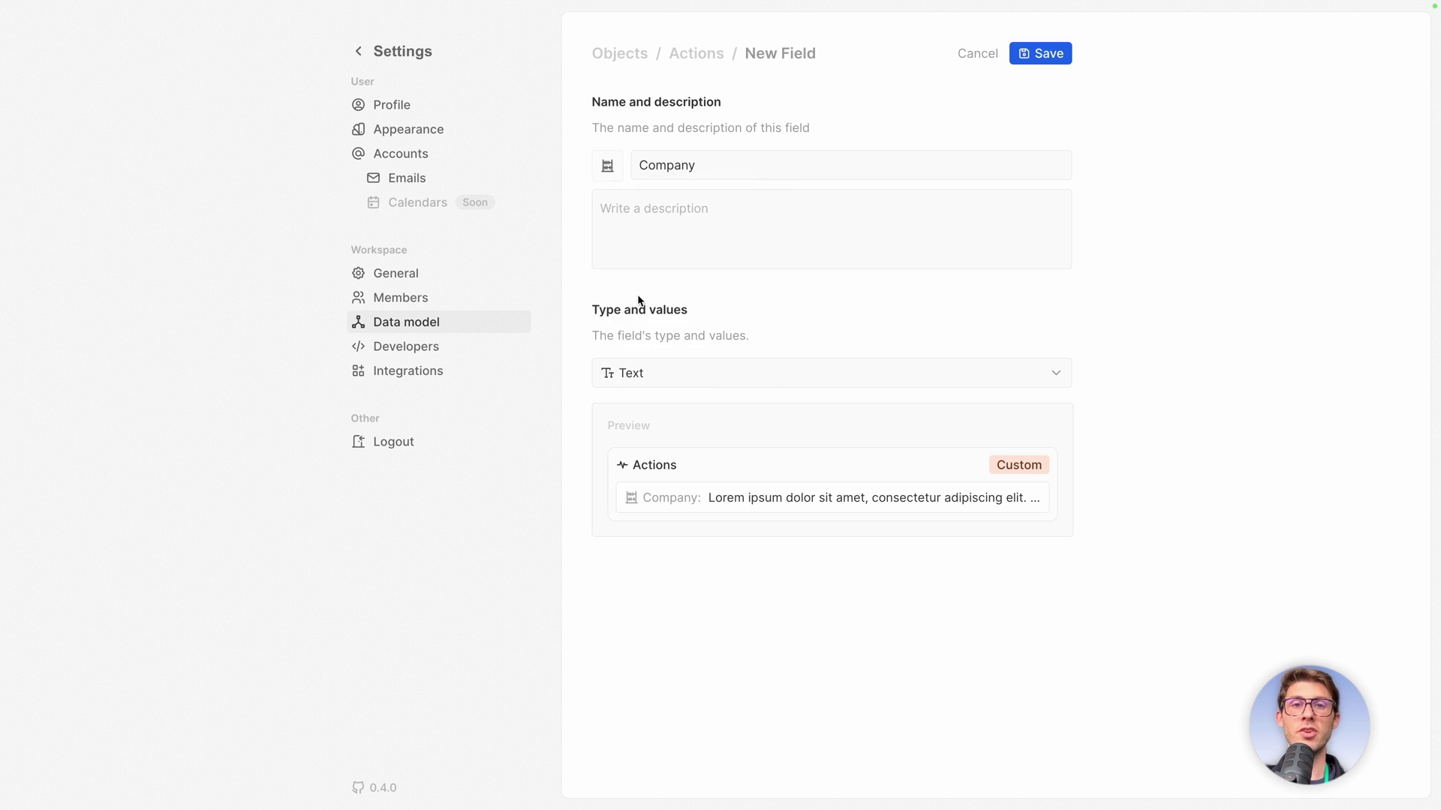
left_click(784, 207)
type("Company tar")
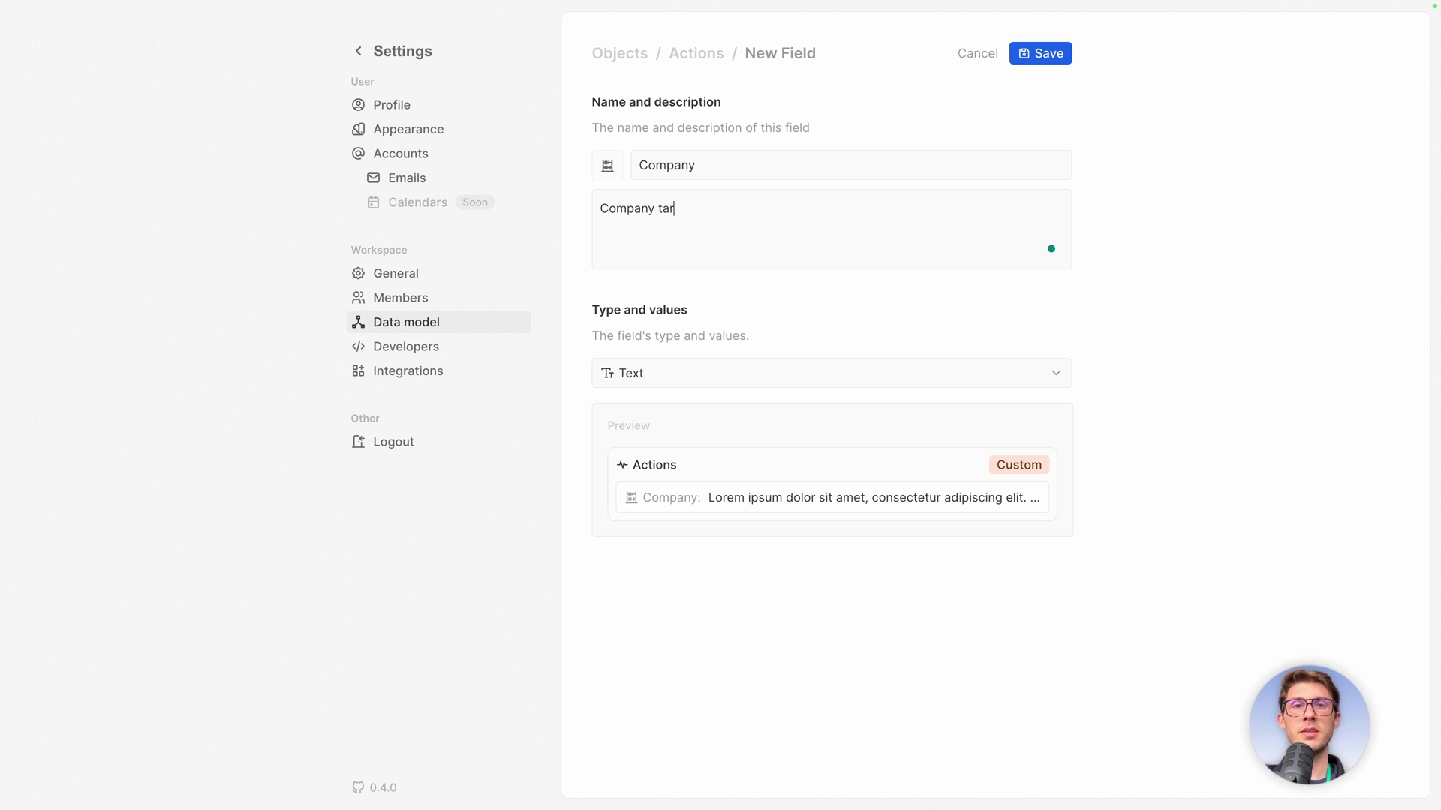
type("getted by the action")
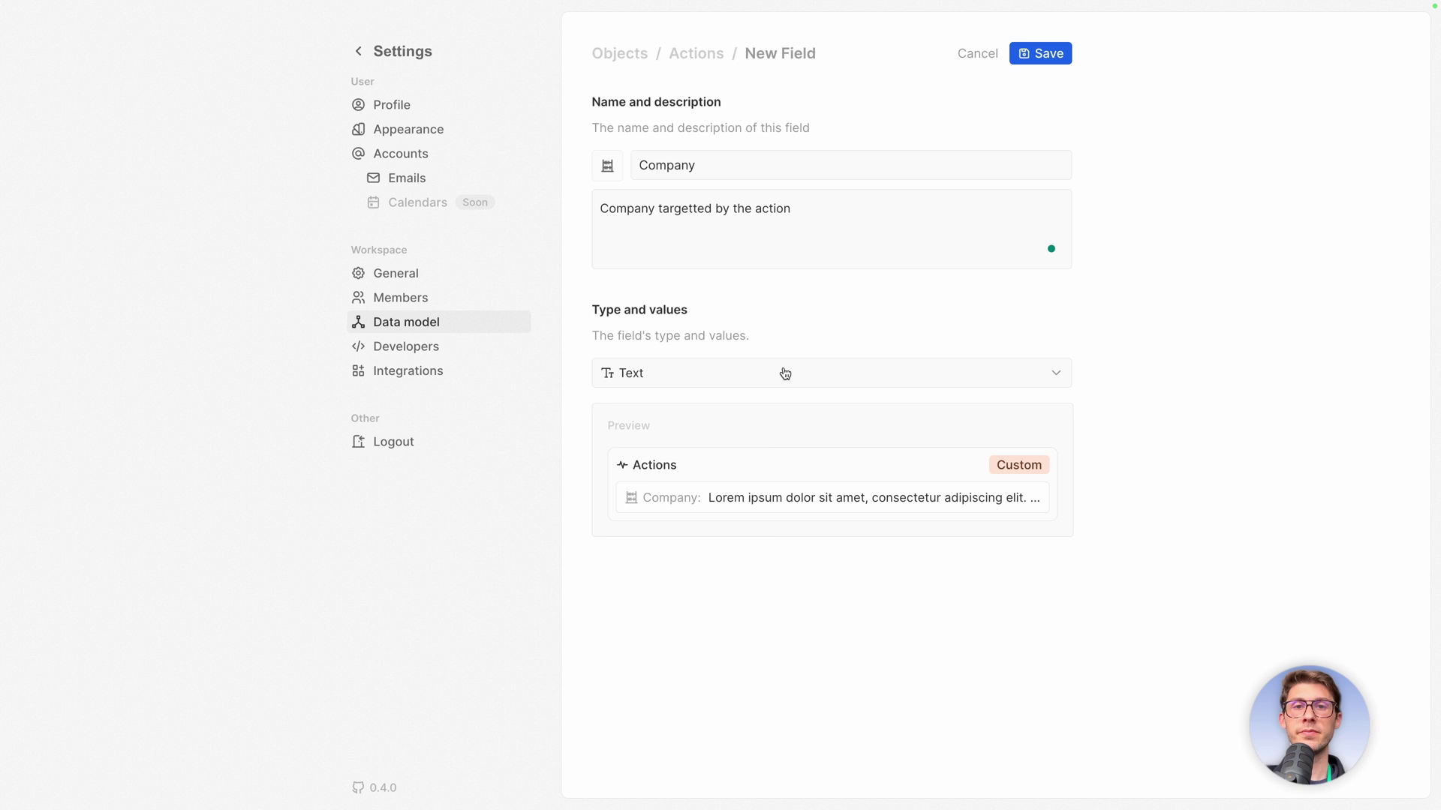
Make it a Belongs-to-one relation to Companies with reverse field 'Actions', and save.
left_click(782, 375)
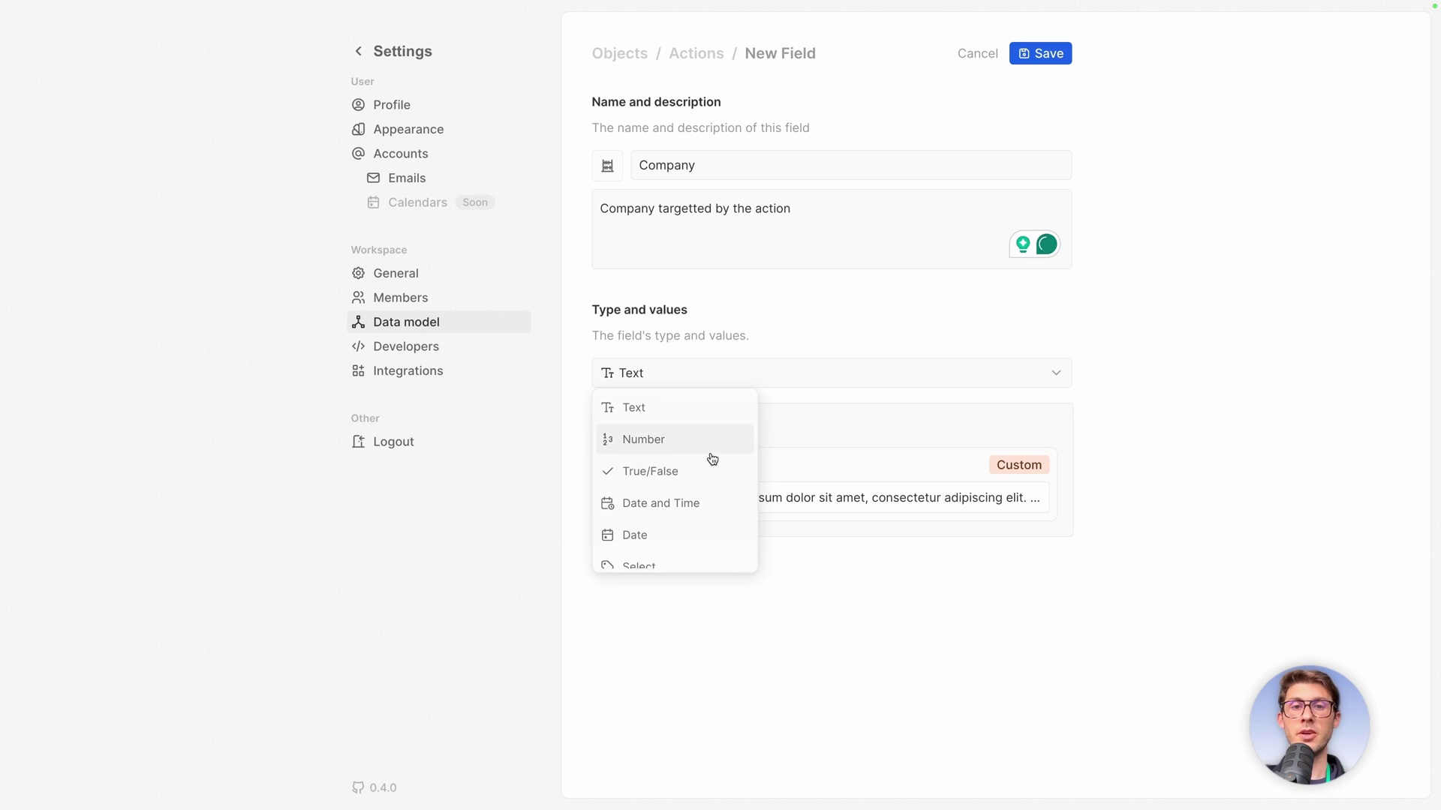
scroll(710, 457, "down", 3)
left_click(663, 502)
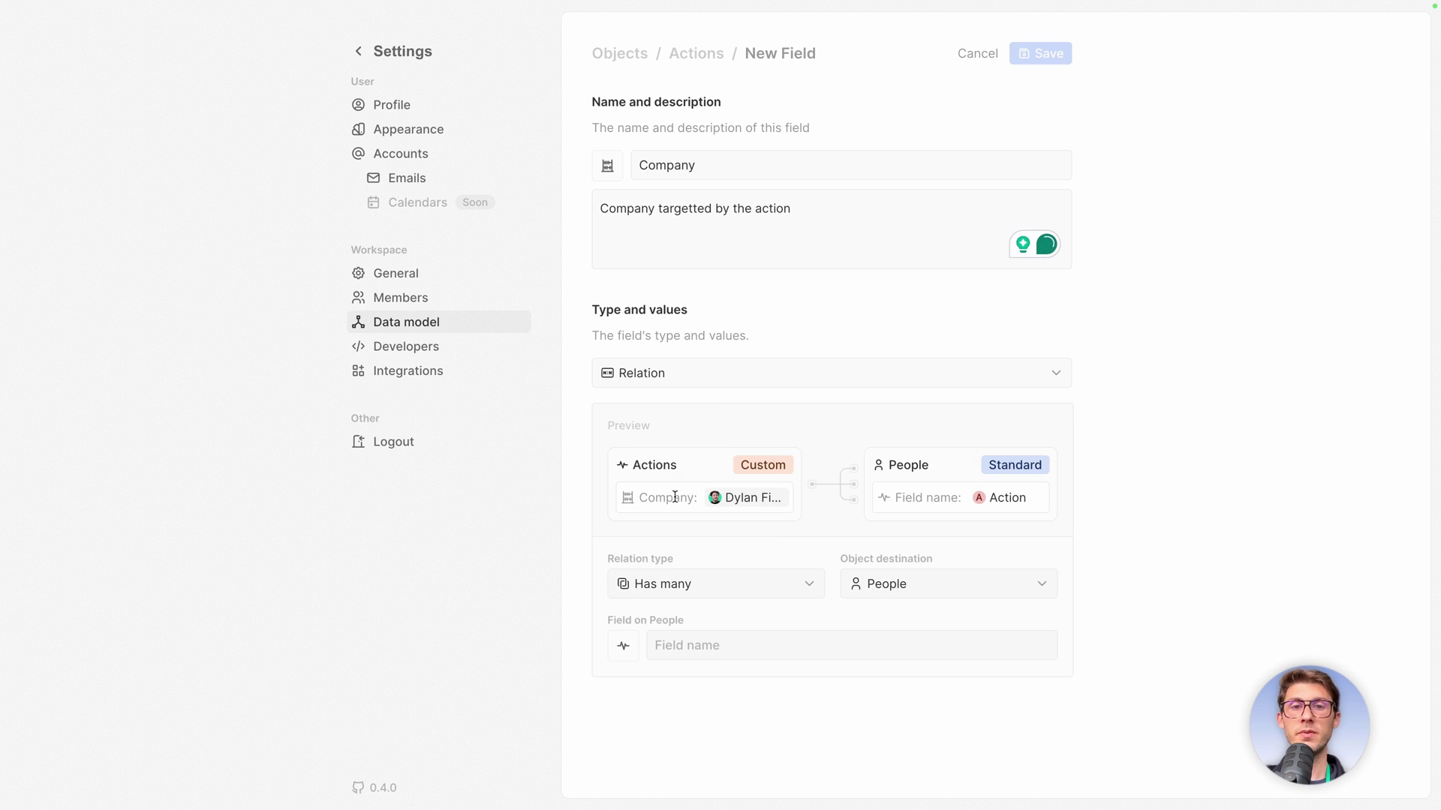
left_click(724, 590)
left_click(676, 646)
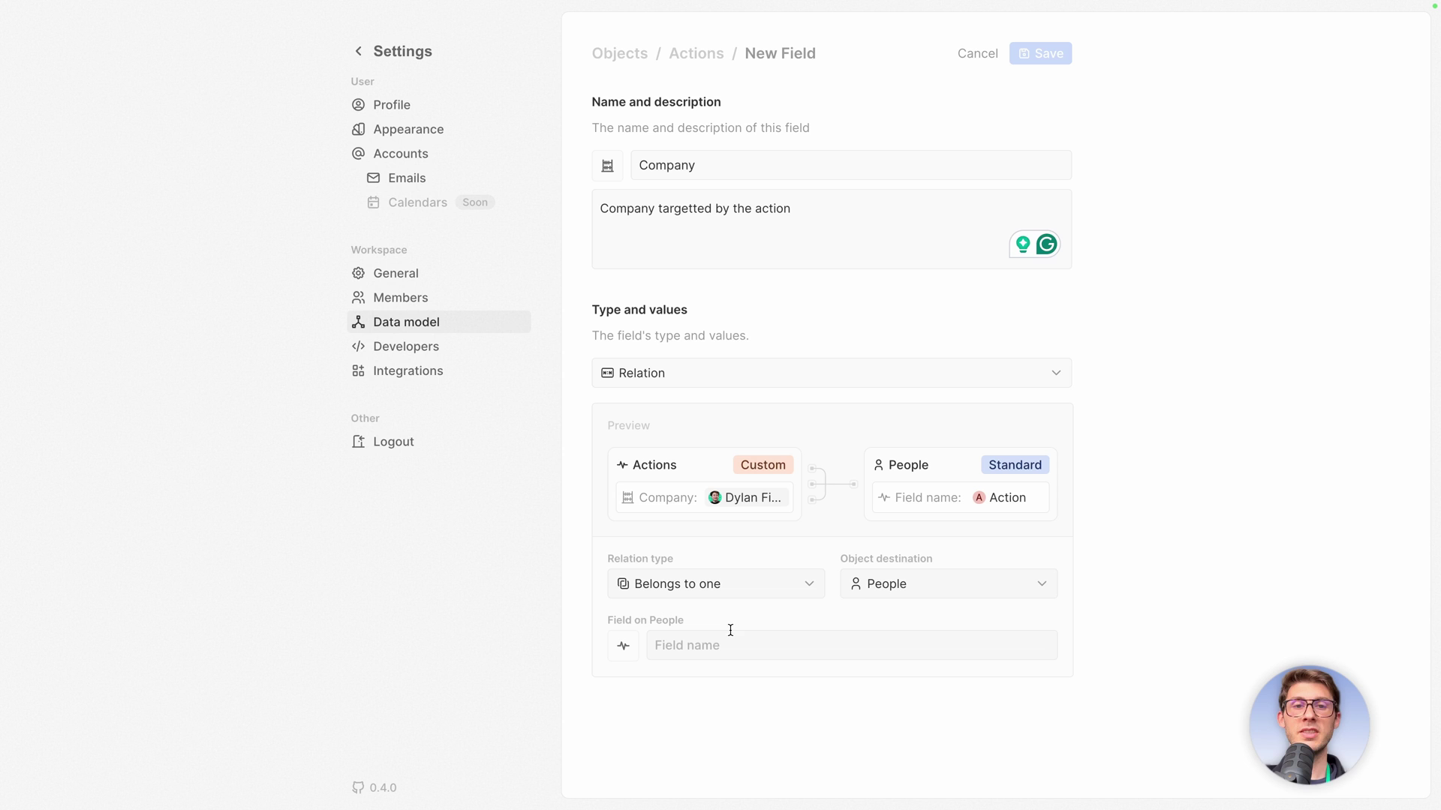
left_click(889, 584)
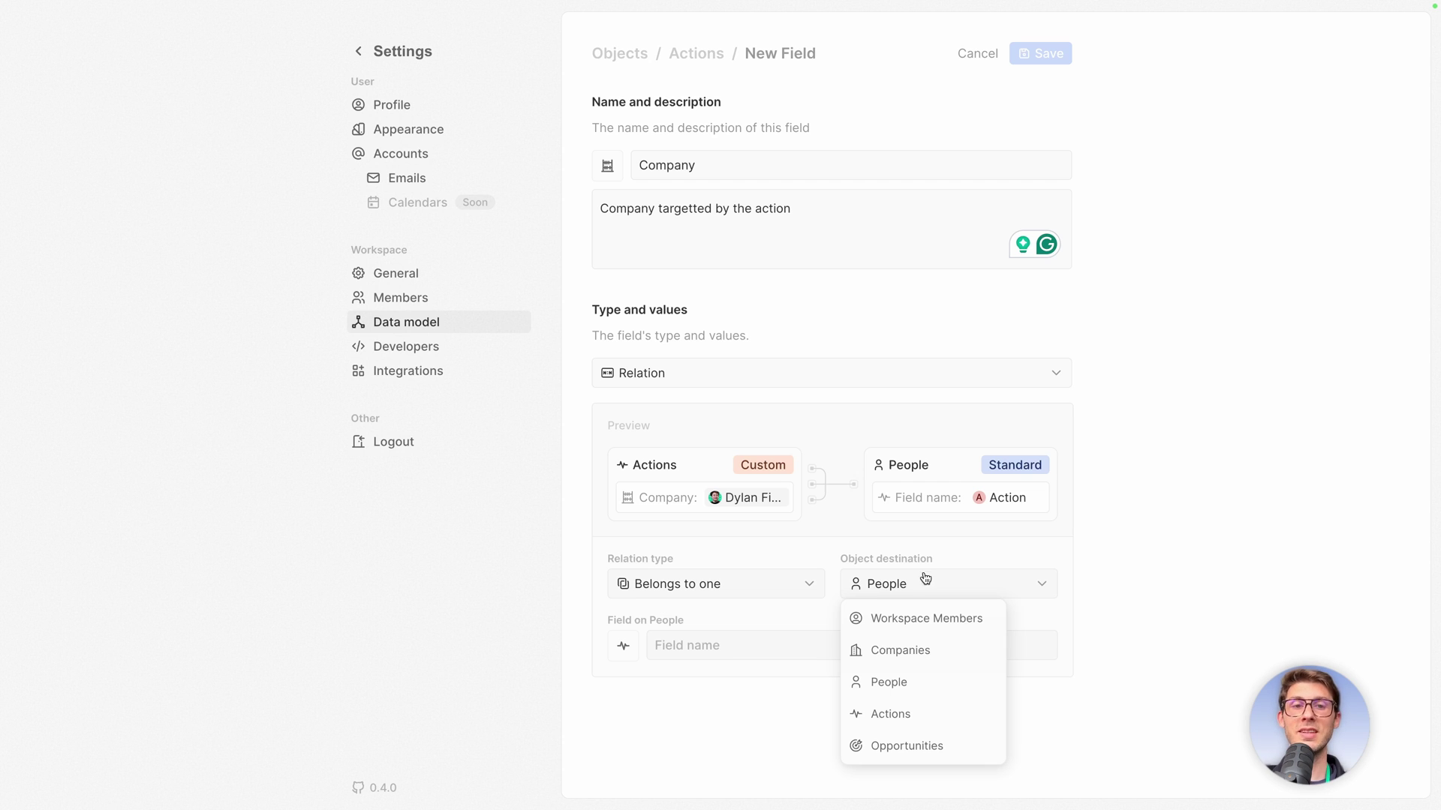
left_click(891, 649)
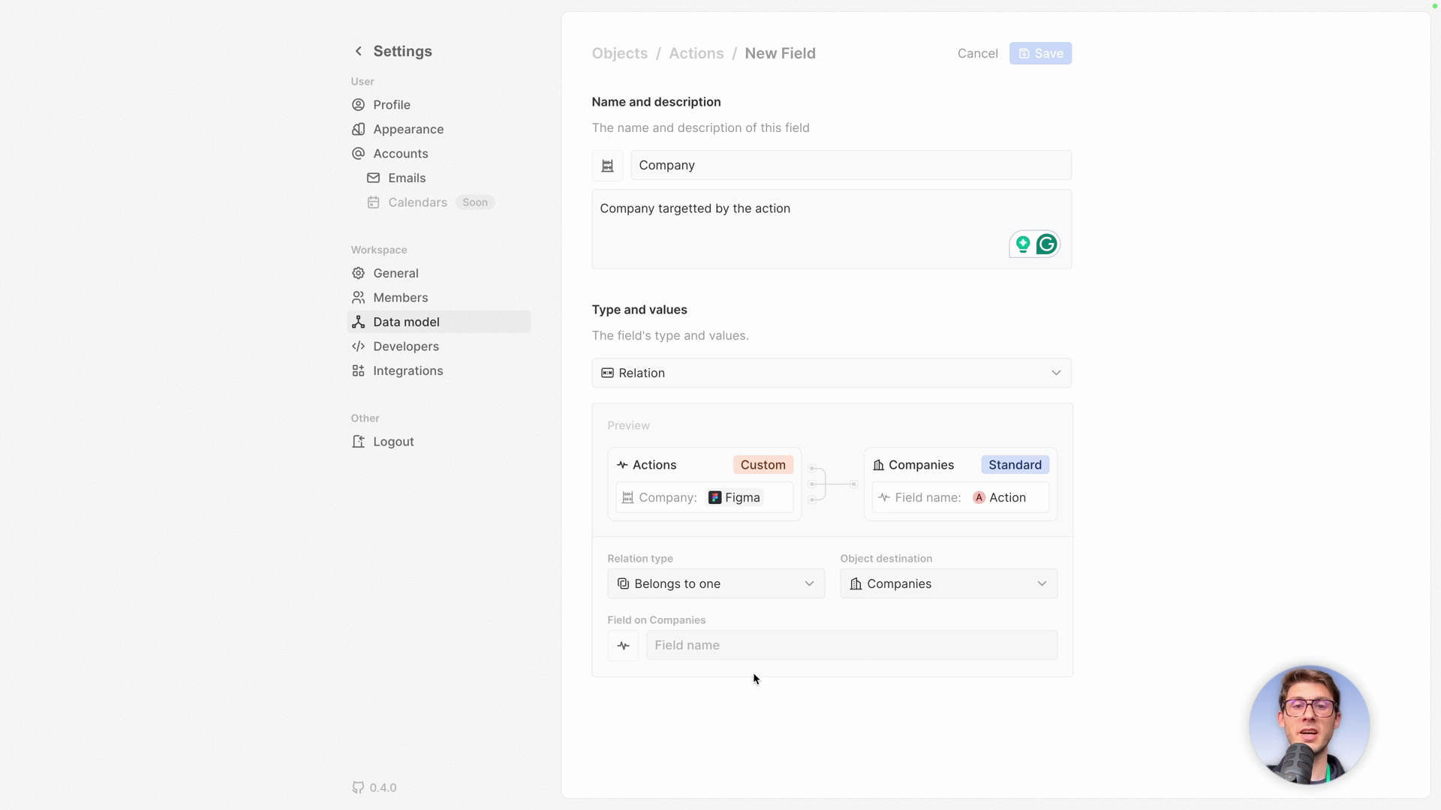
left_click(747, 646)
type("Actions")
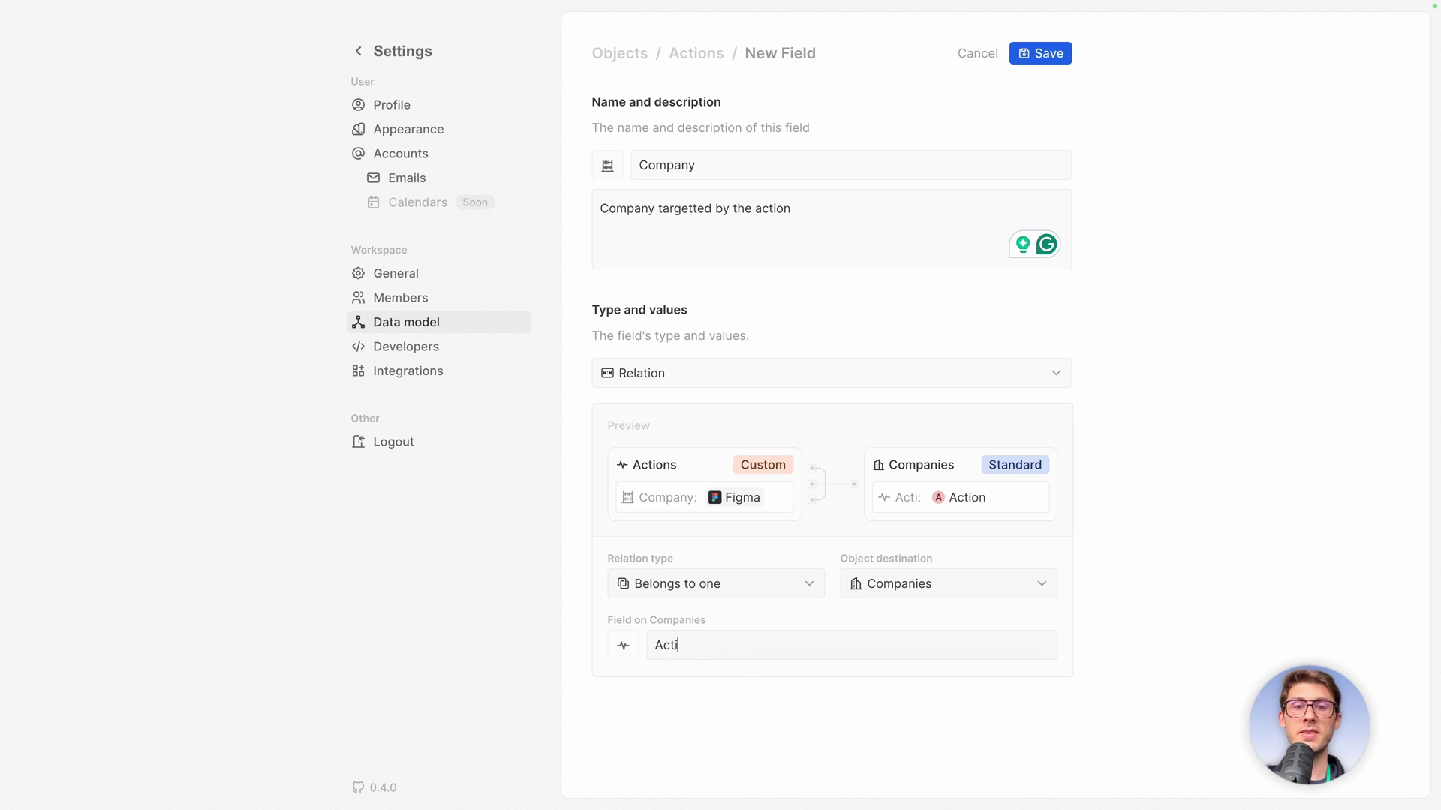
left_click(1027, 49)
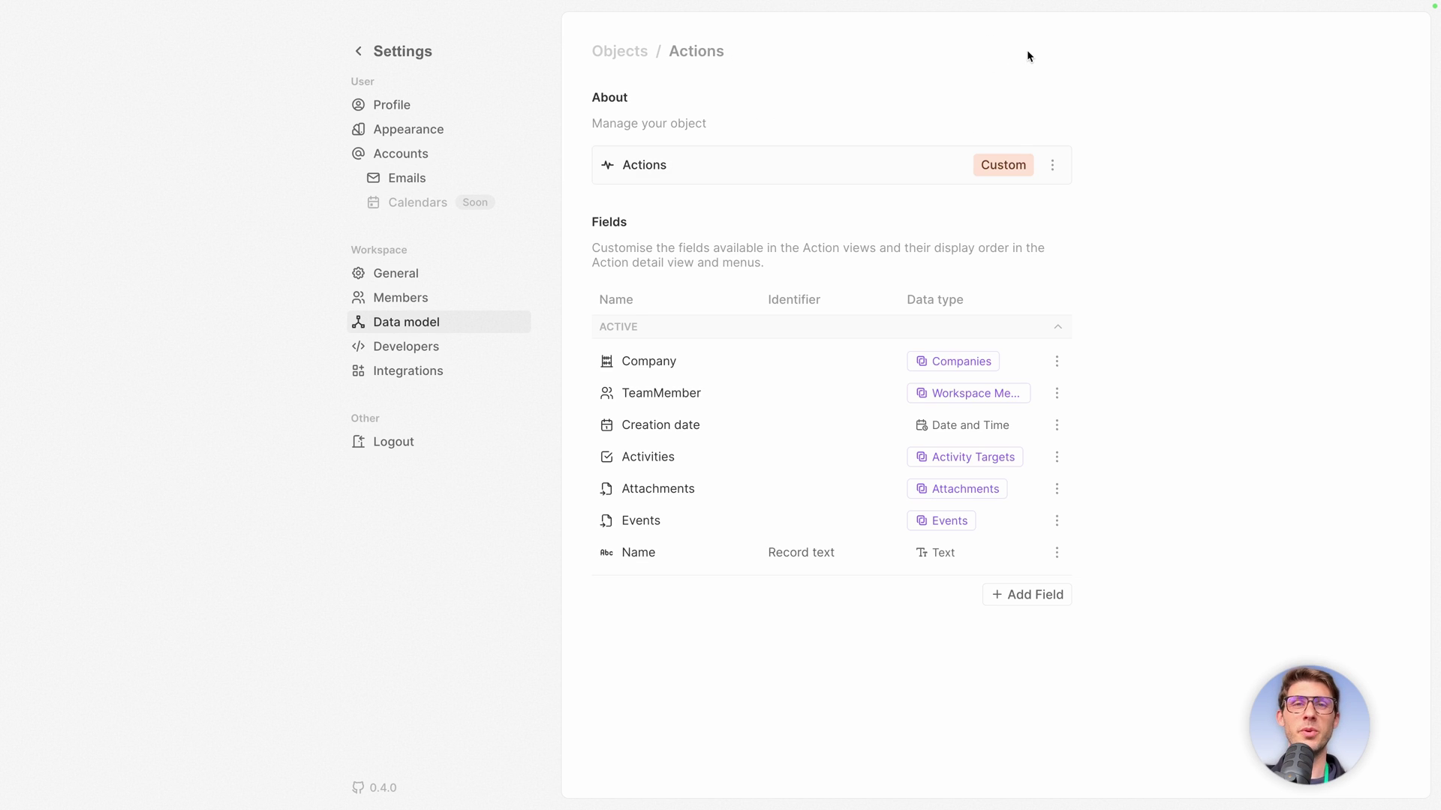
Add a Select field named Result with the 123 icon and description 'Outcome of the action'.
left_click(1027, 594)
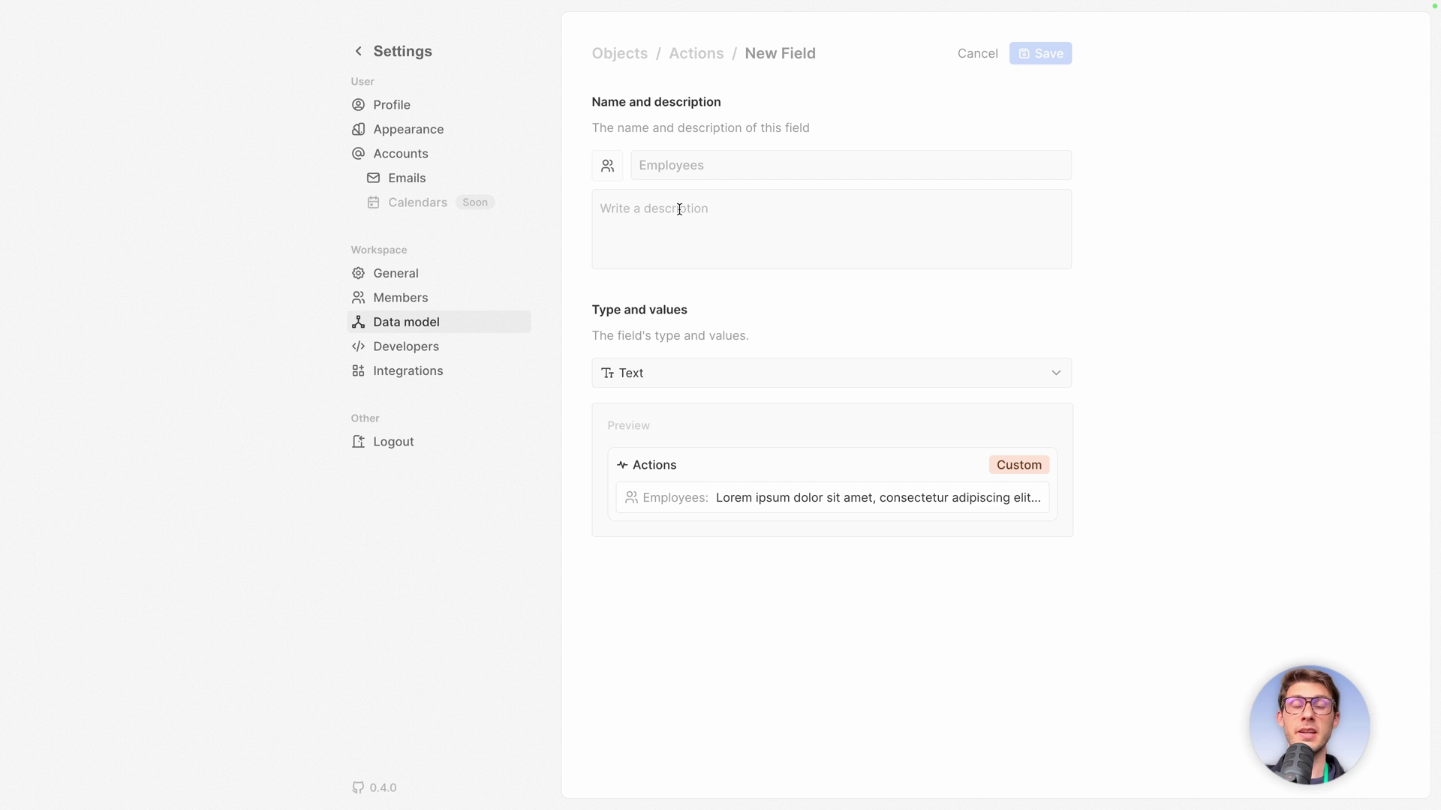
type("Result")
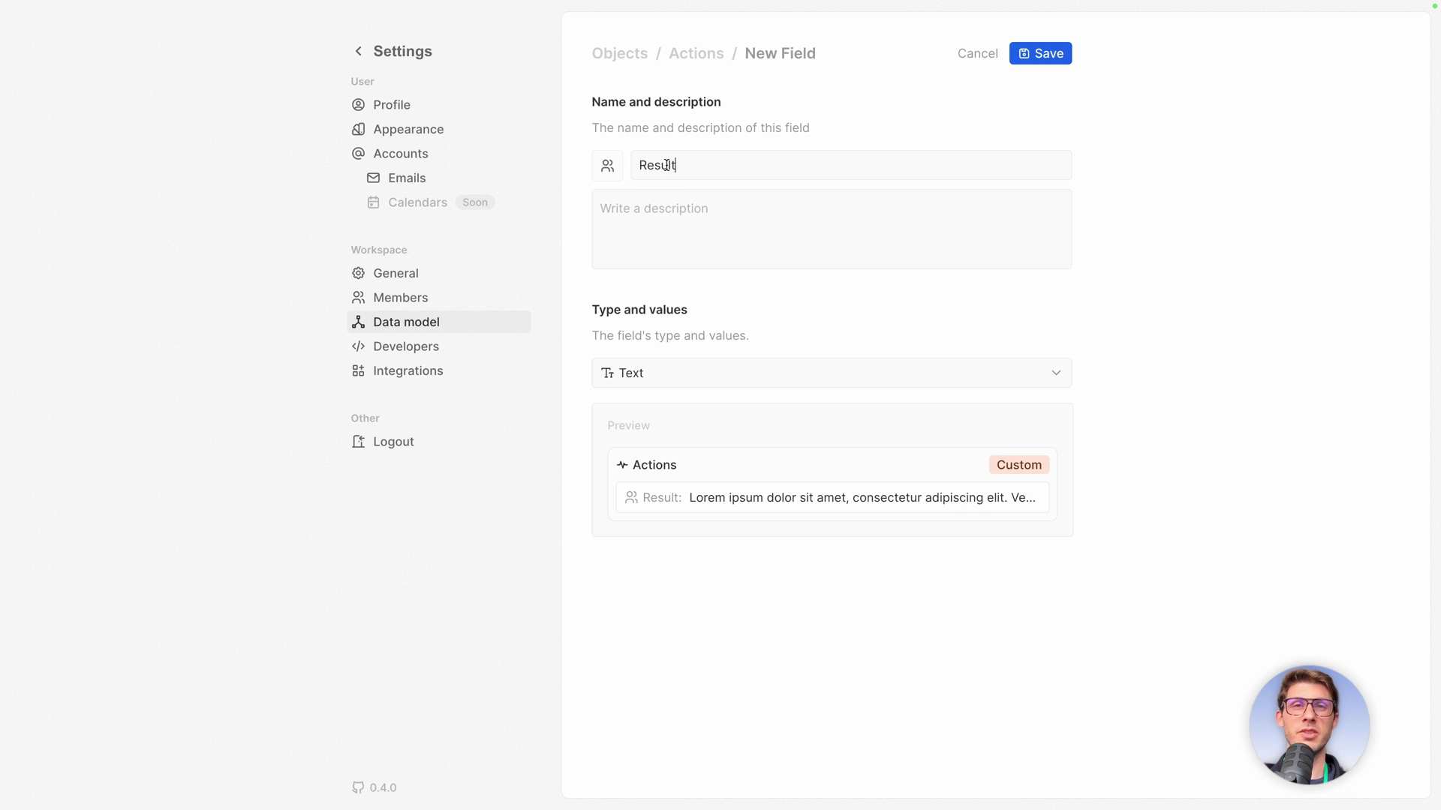
left_click(608, 169)
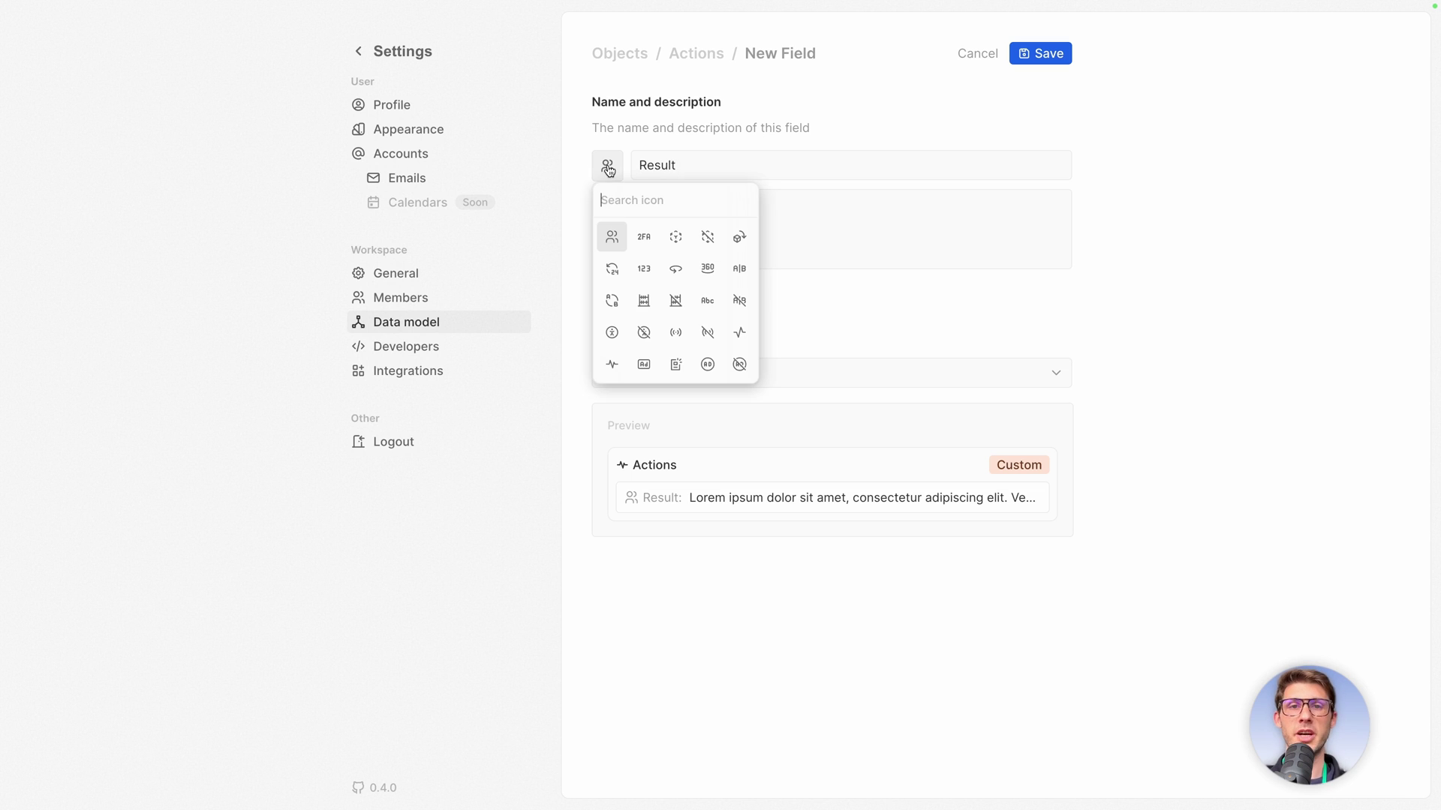
left_click(644, 269)
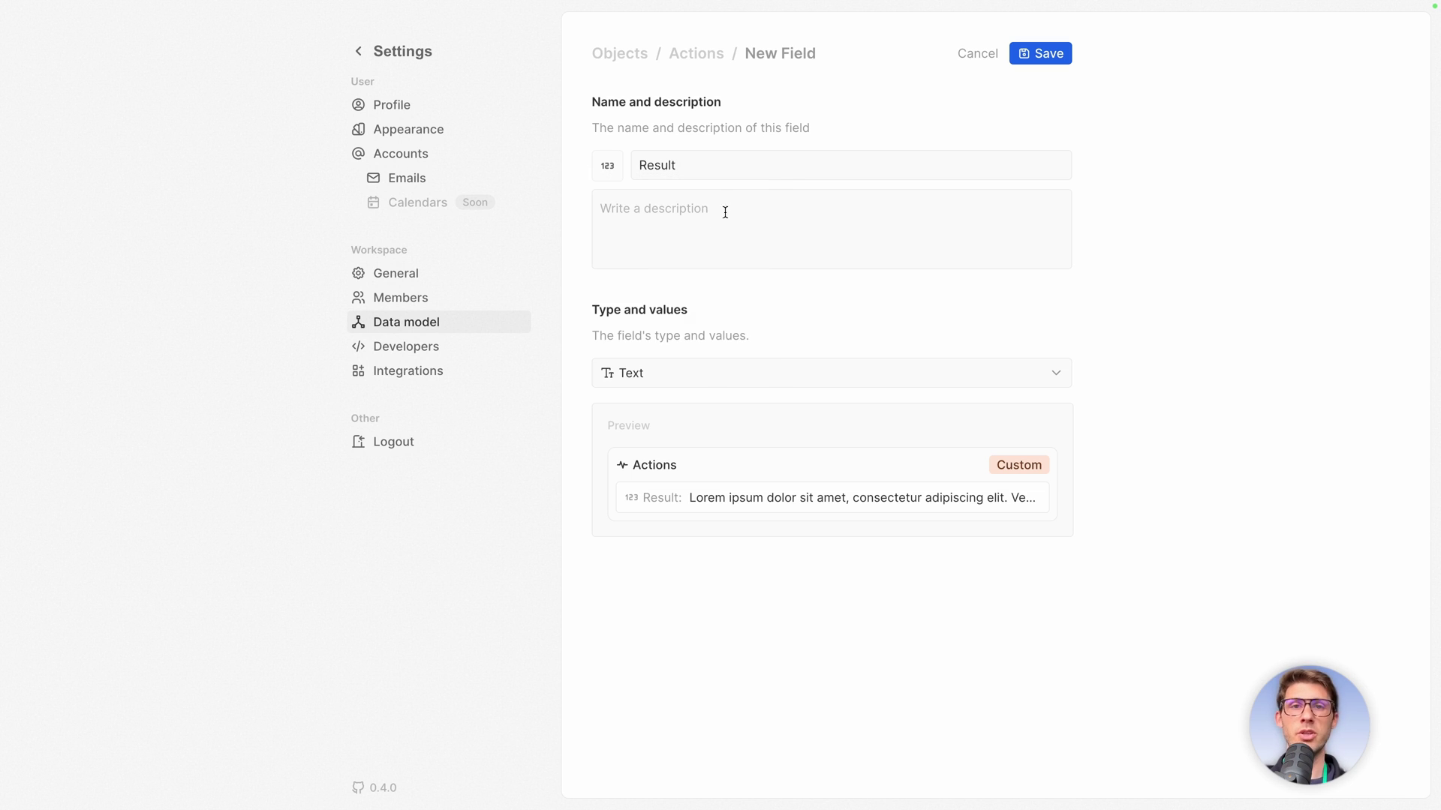
left_click(733, 205)
type("Outcome o")
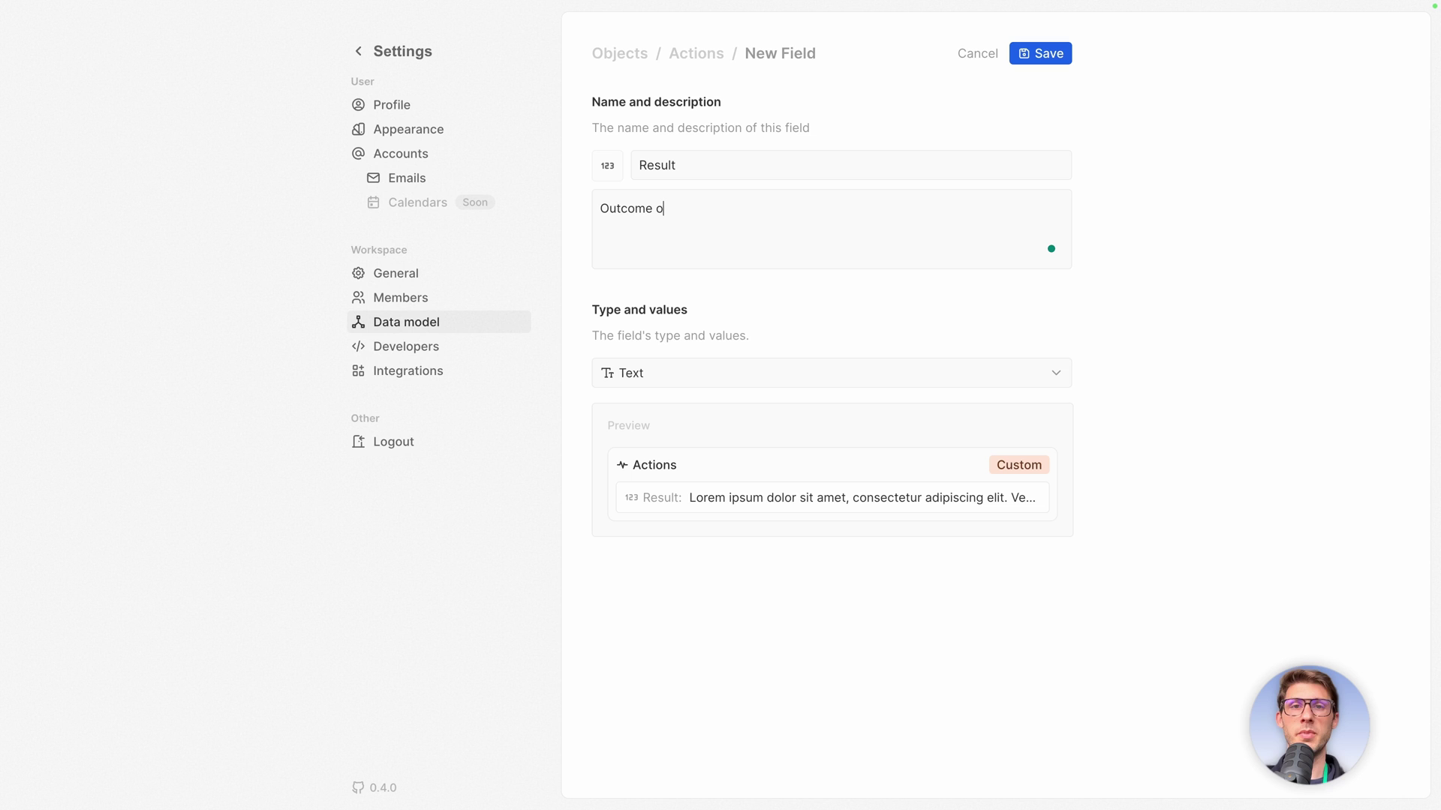
type("f the action")
left_click(660, 375)
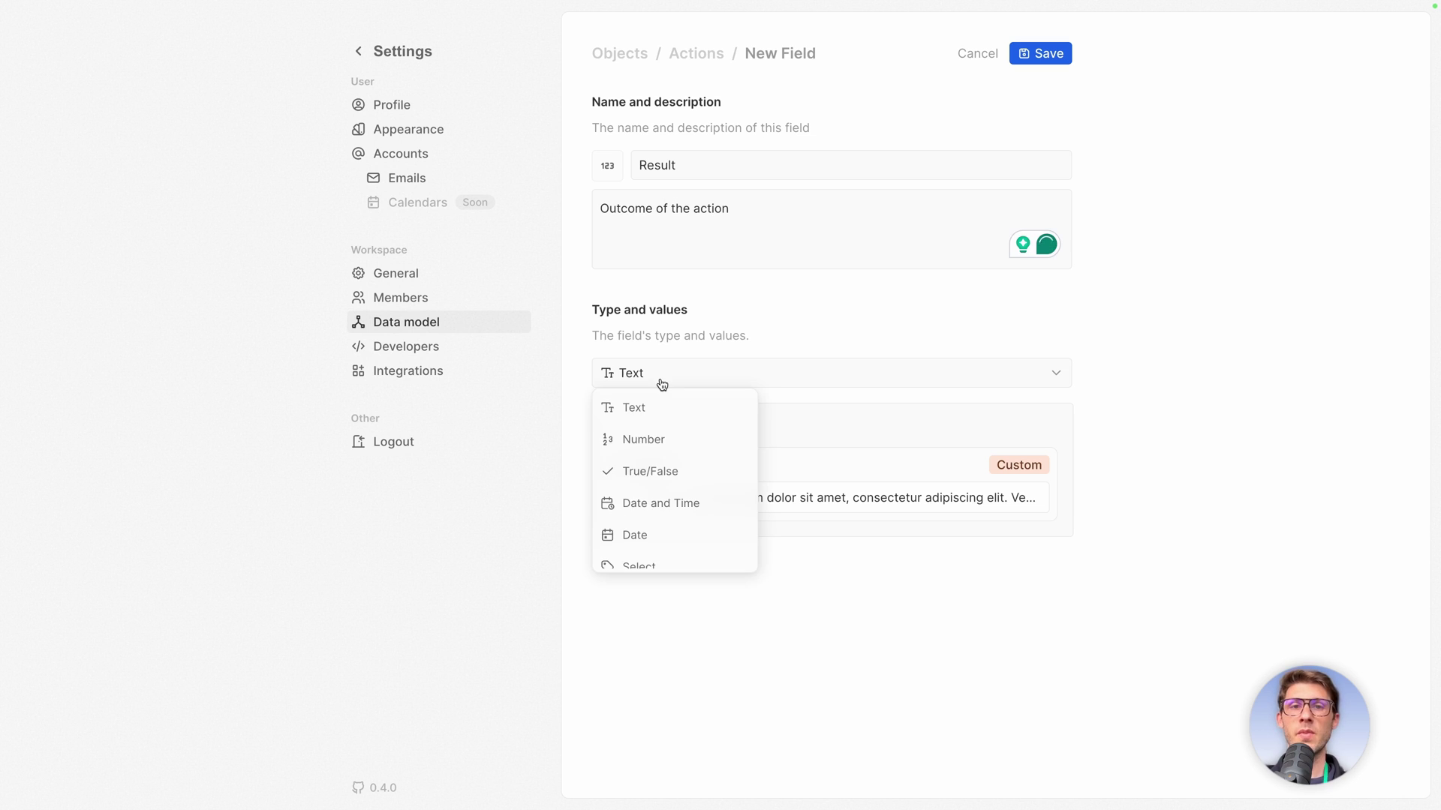
scroll(671, 463, "down", 3)
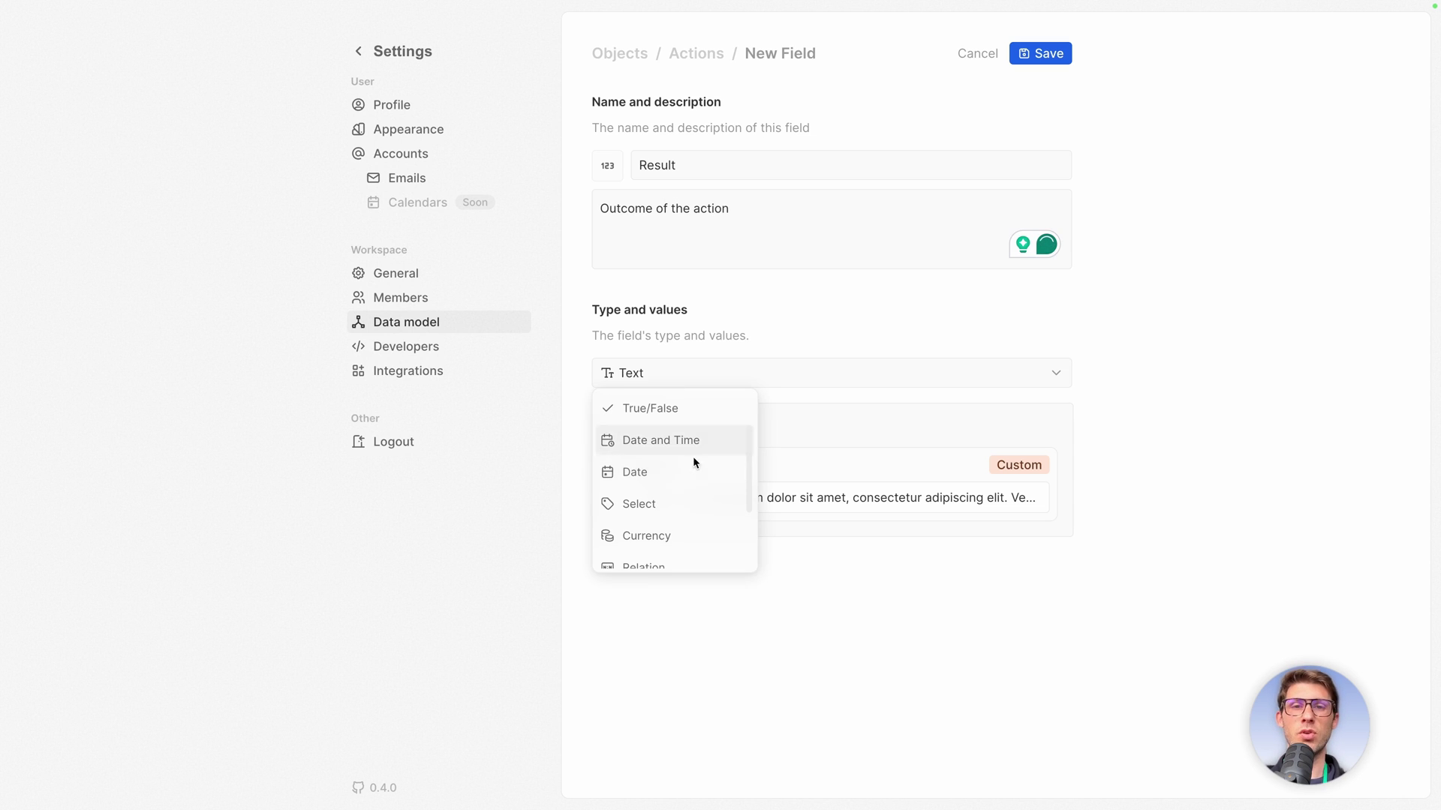
left_click(665, 471)
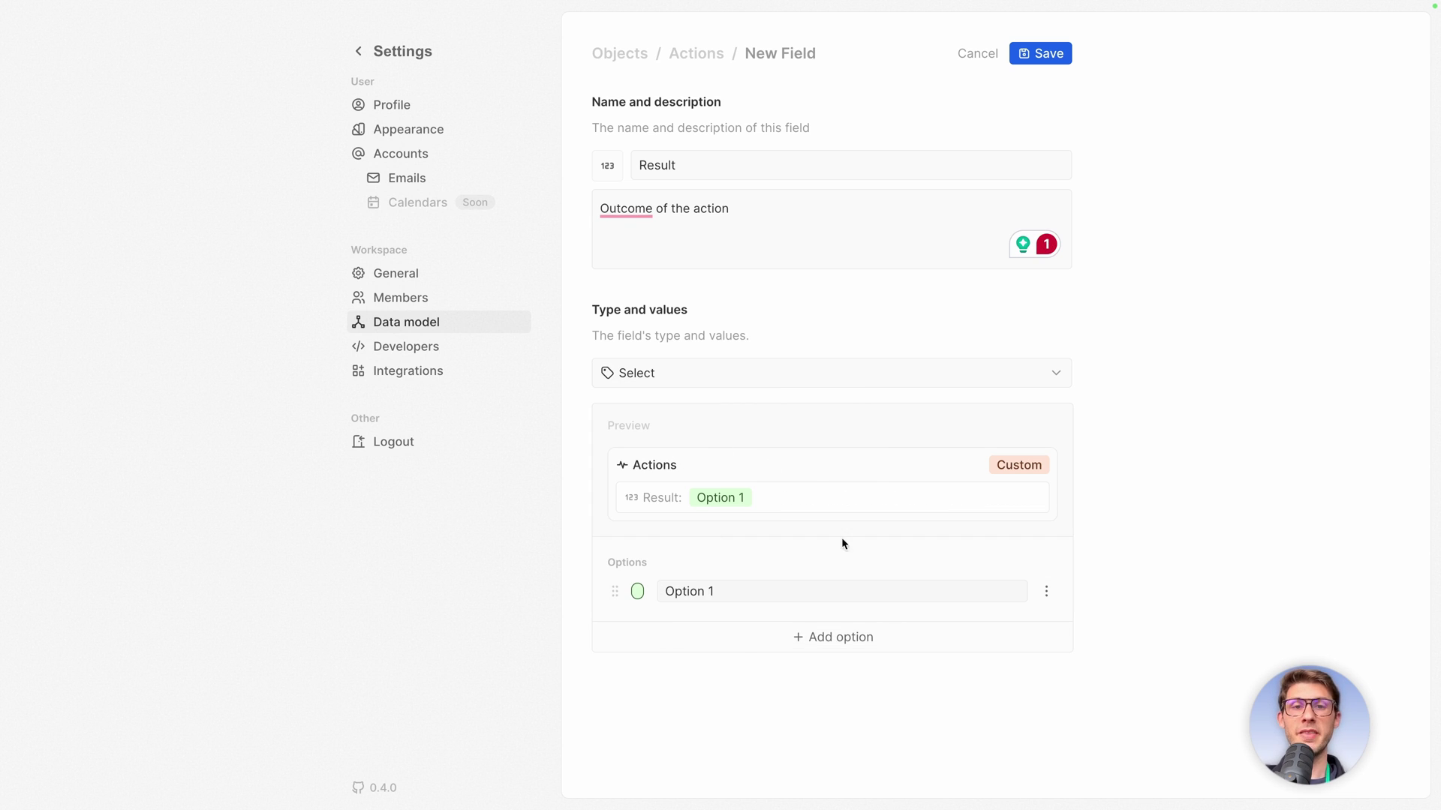
Give it options Success, No answer (yellow) and Failed (red), then save the field.
triple_click(801, 593)
type("Success")
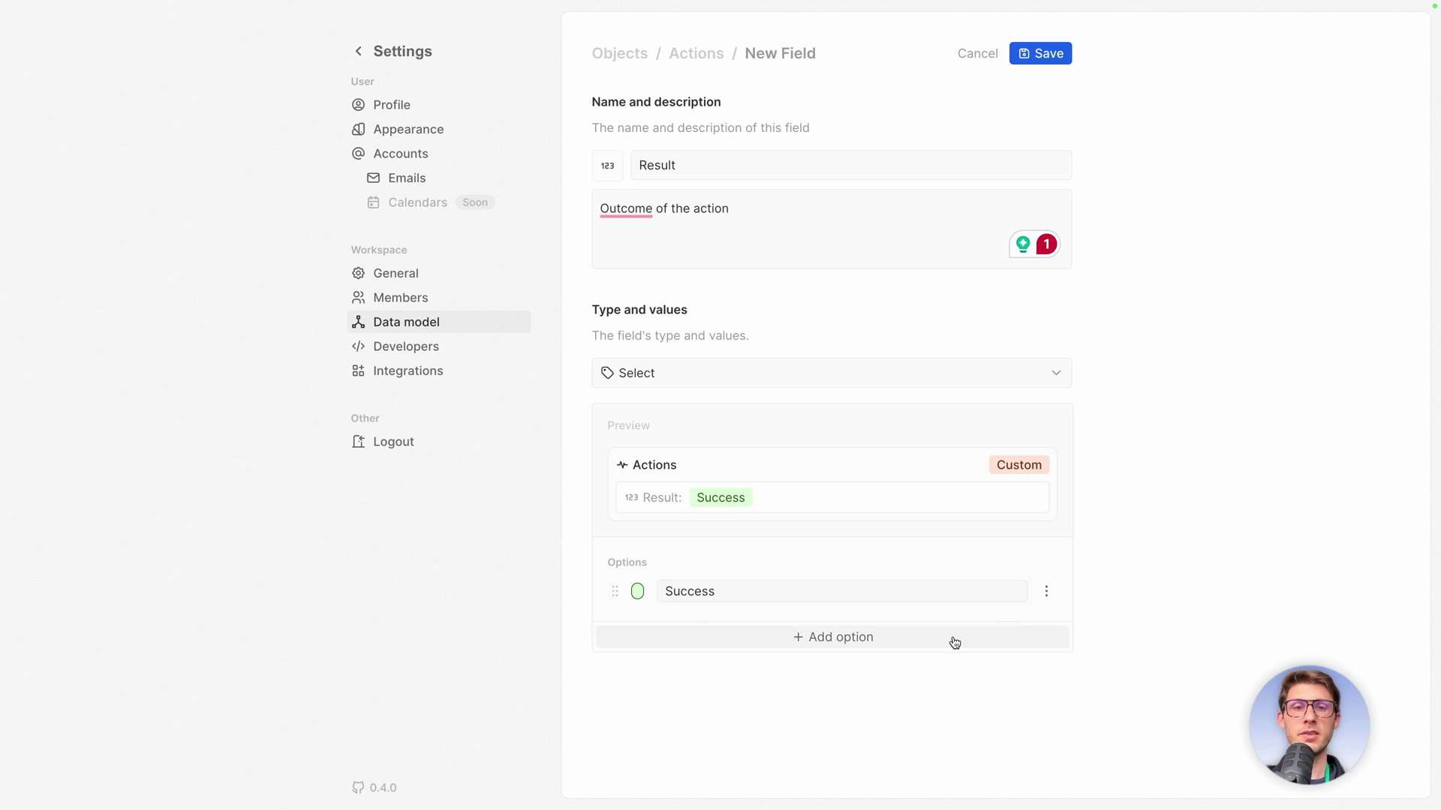
left_click(954, 643)
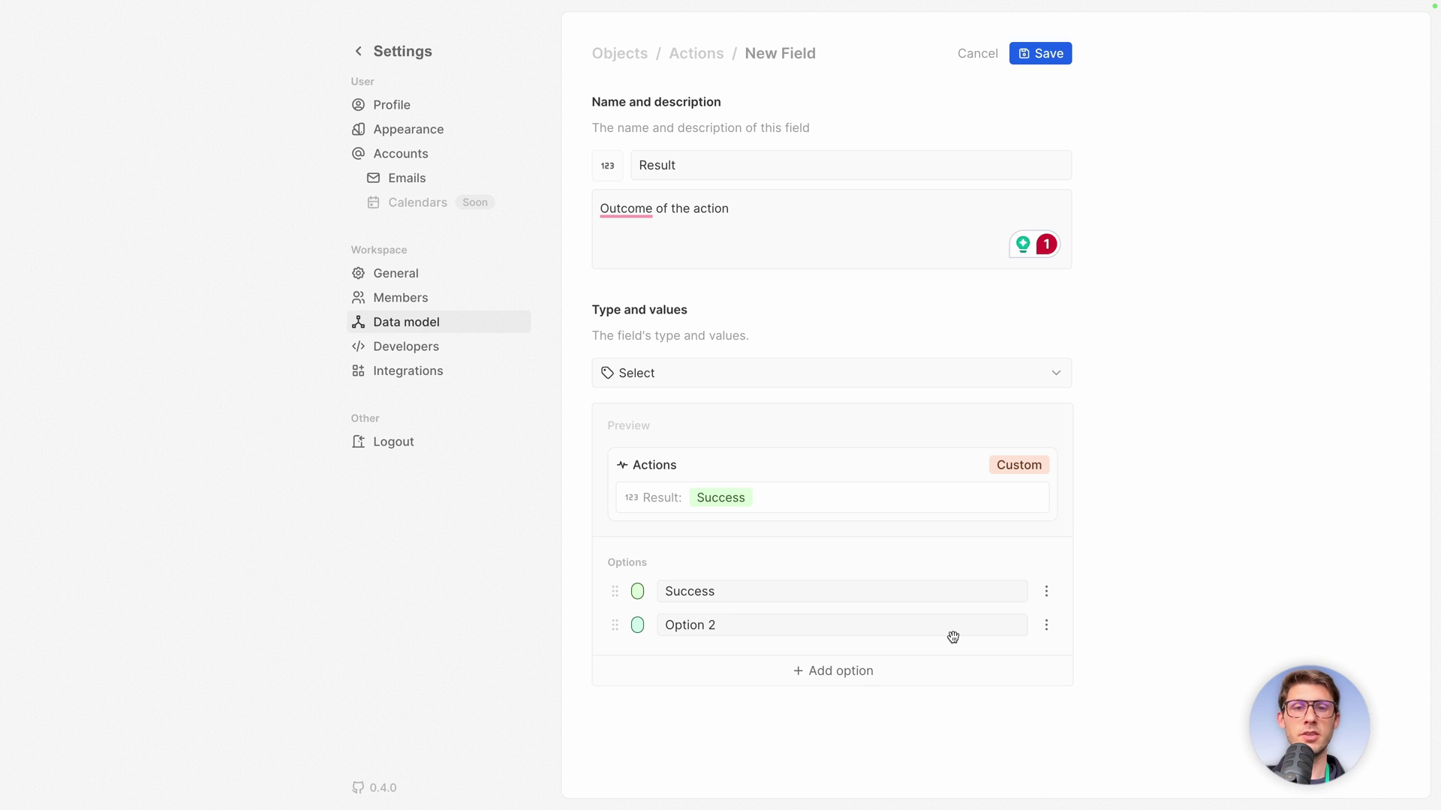
triple_click(840, 629)
type("No answer")
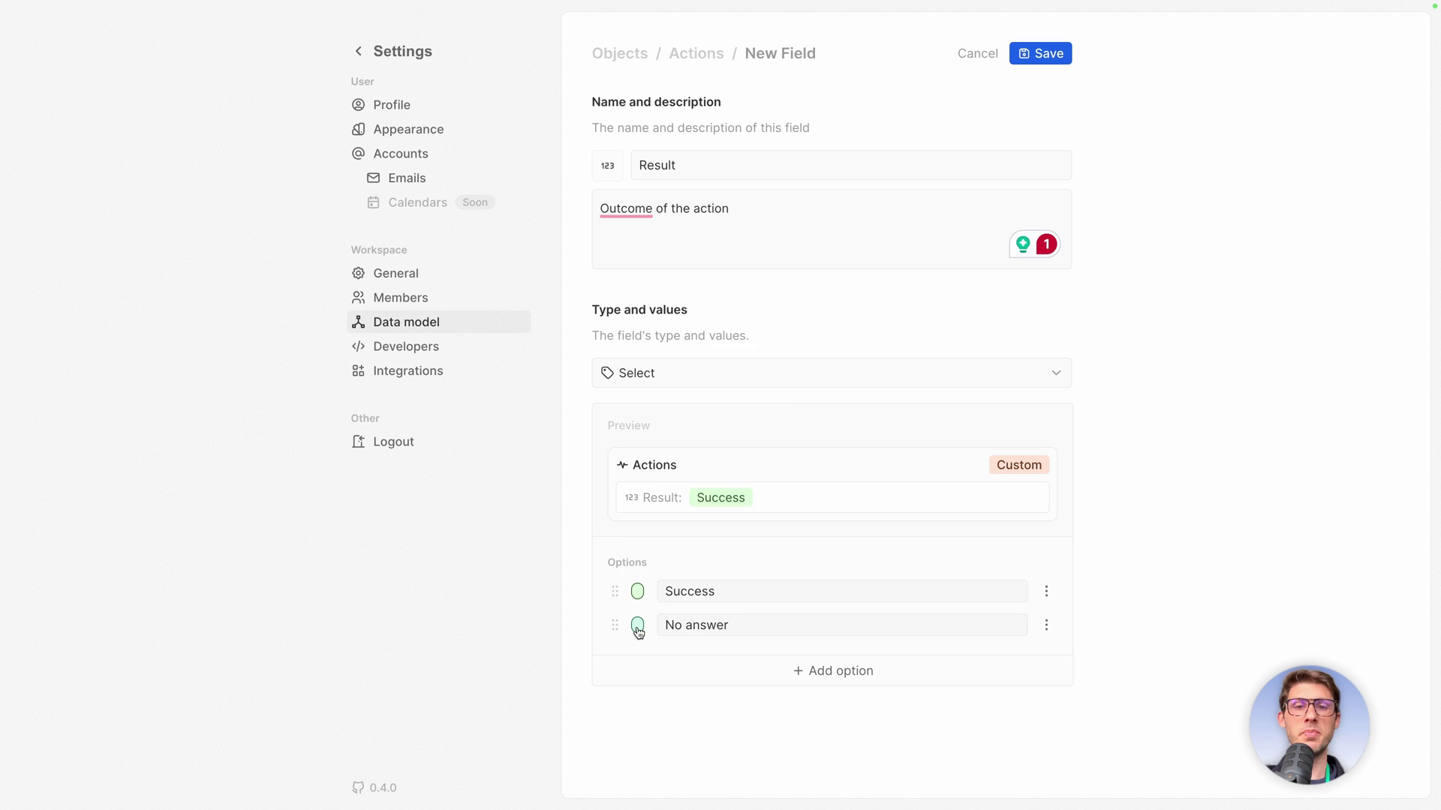
left_click(637, 631)
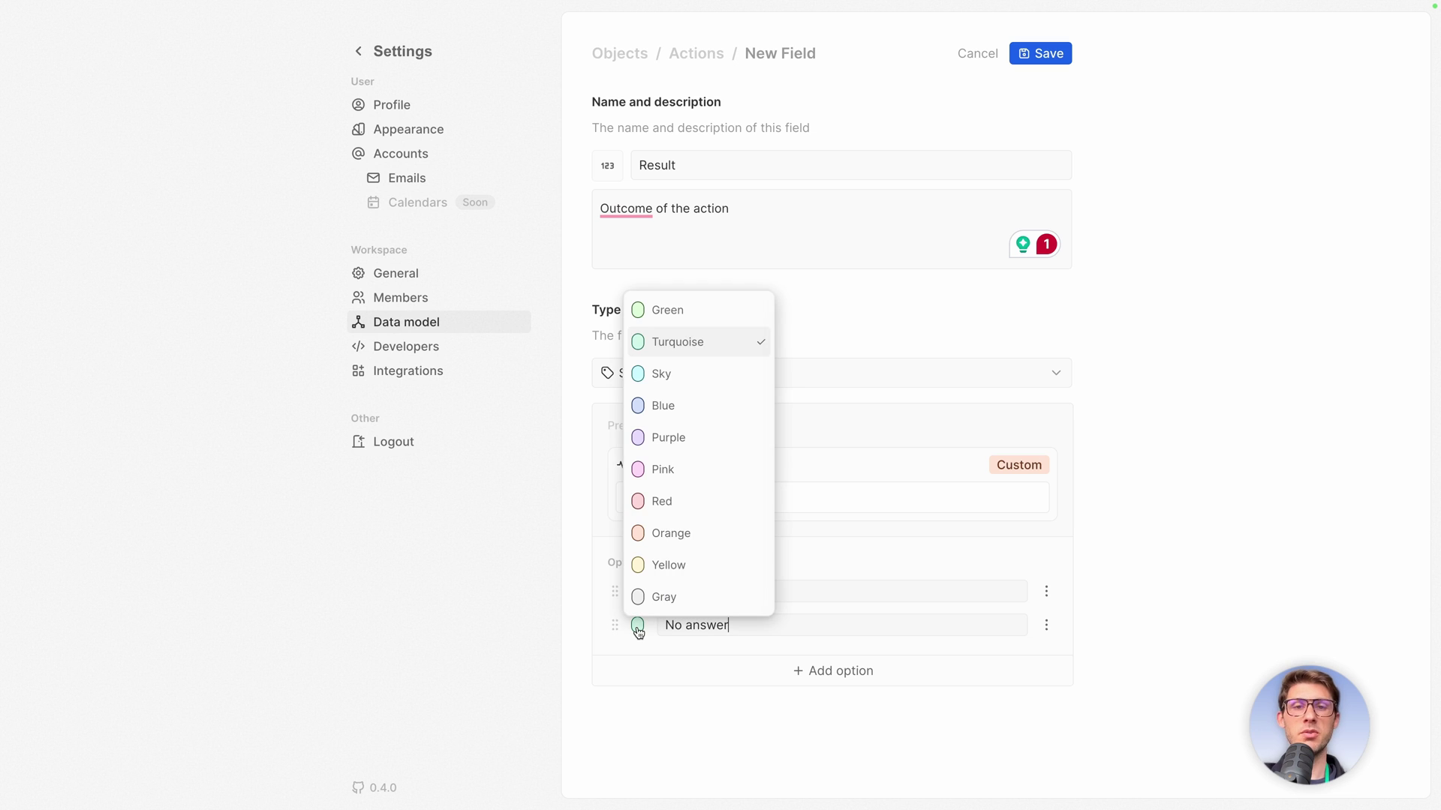
left_click(680, 564)
left_click(820, 674)
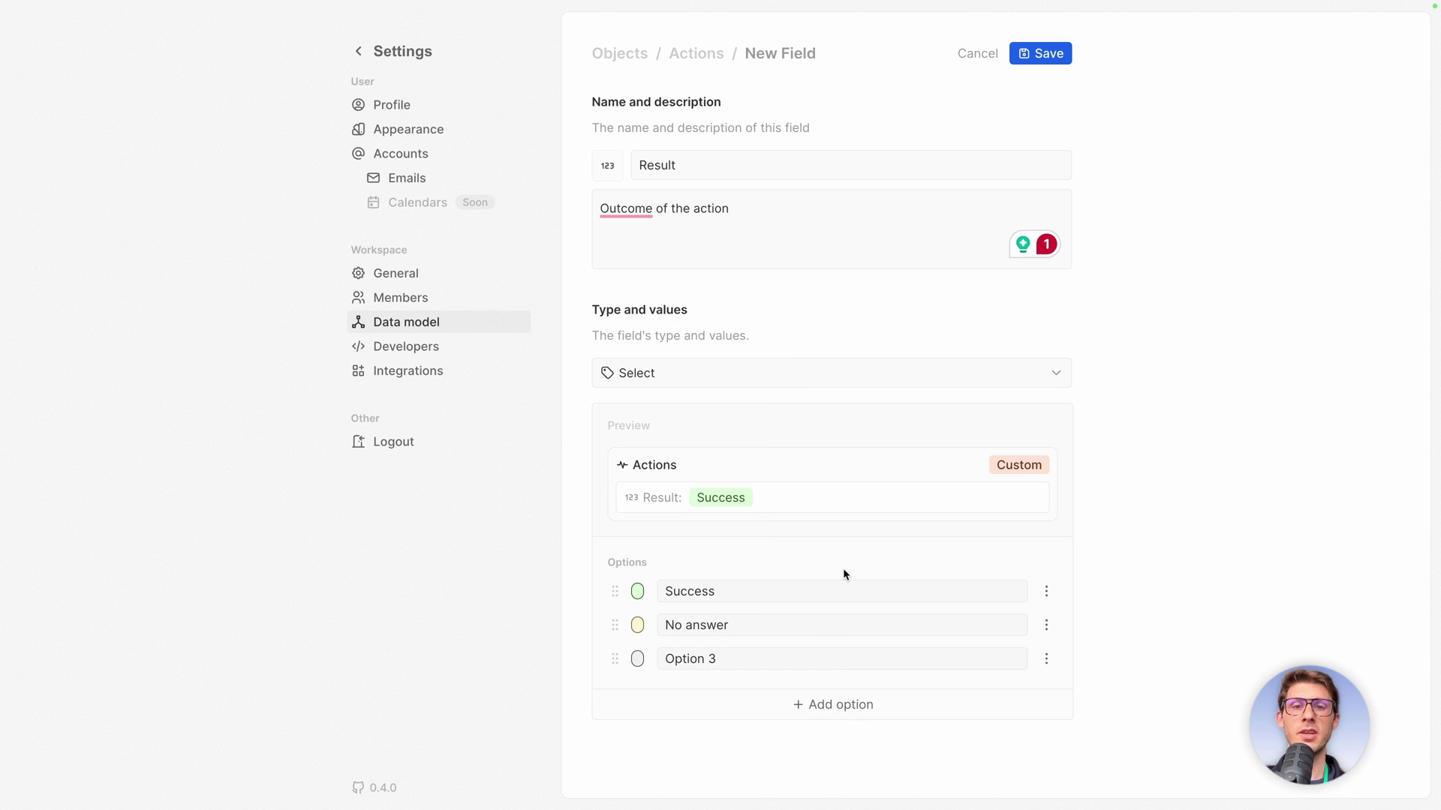
key("ctrl+a")
type("Failed")
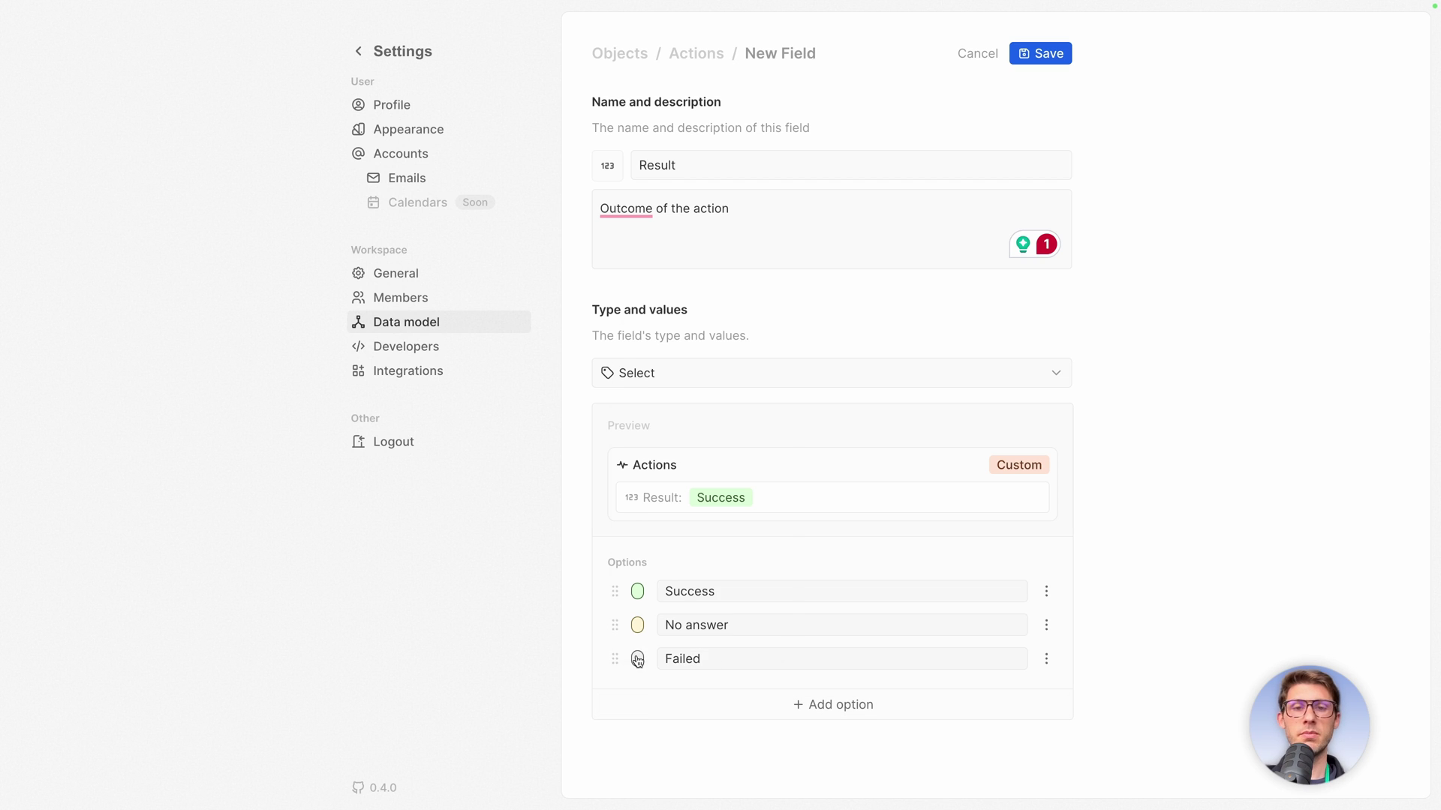
left_click(637, 660)
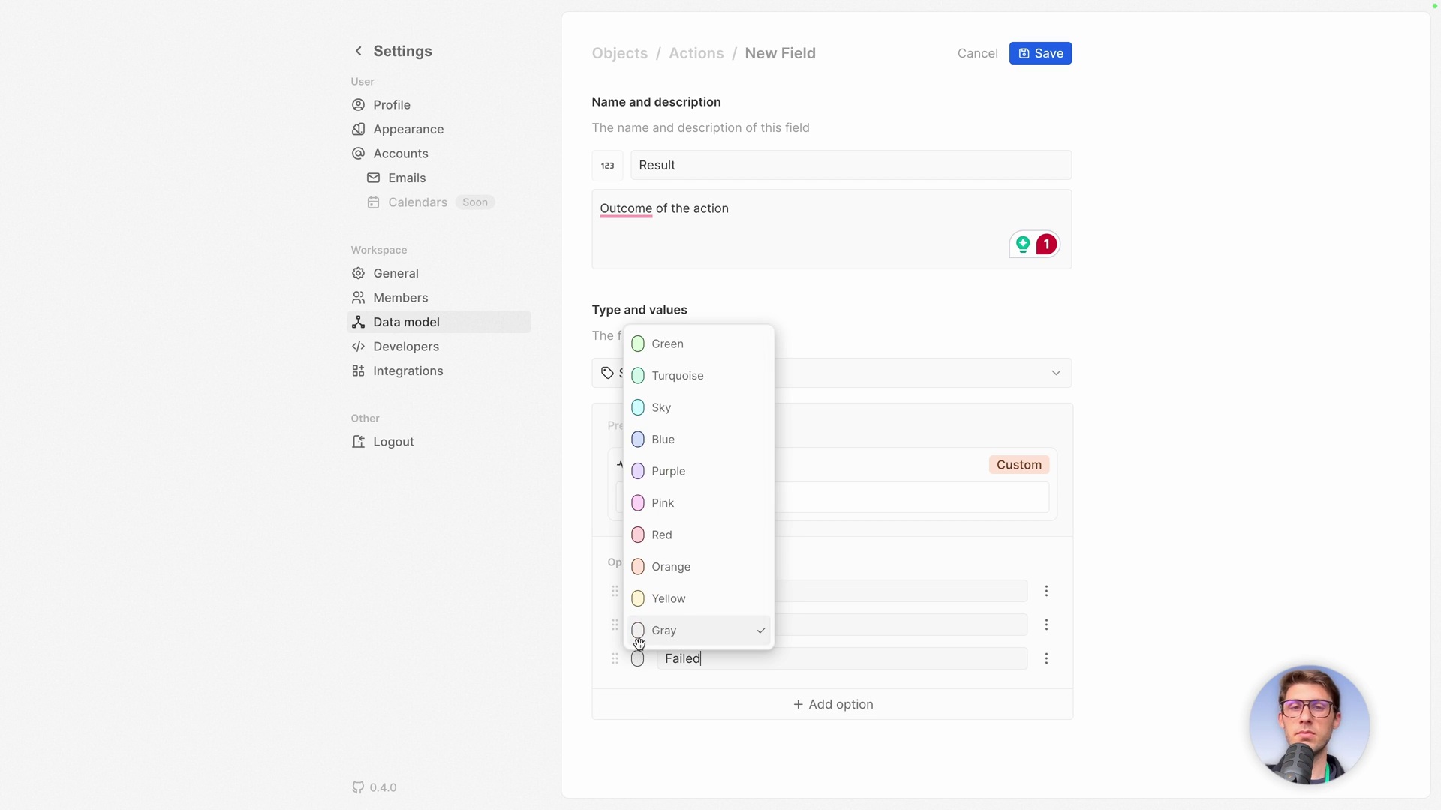
left_click(672, 534)
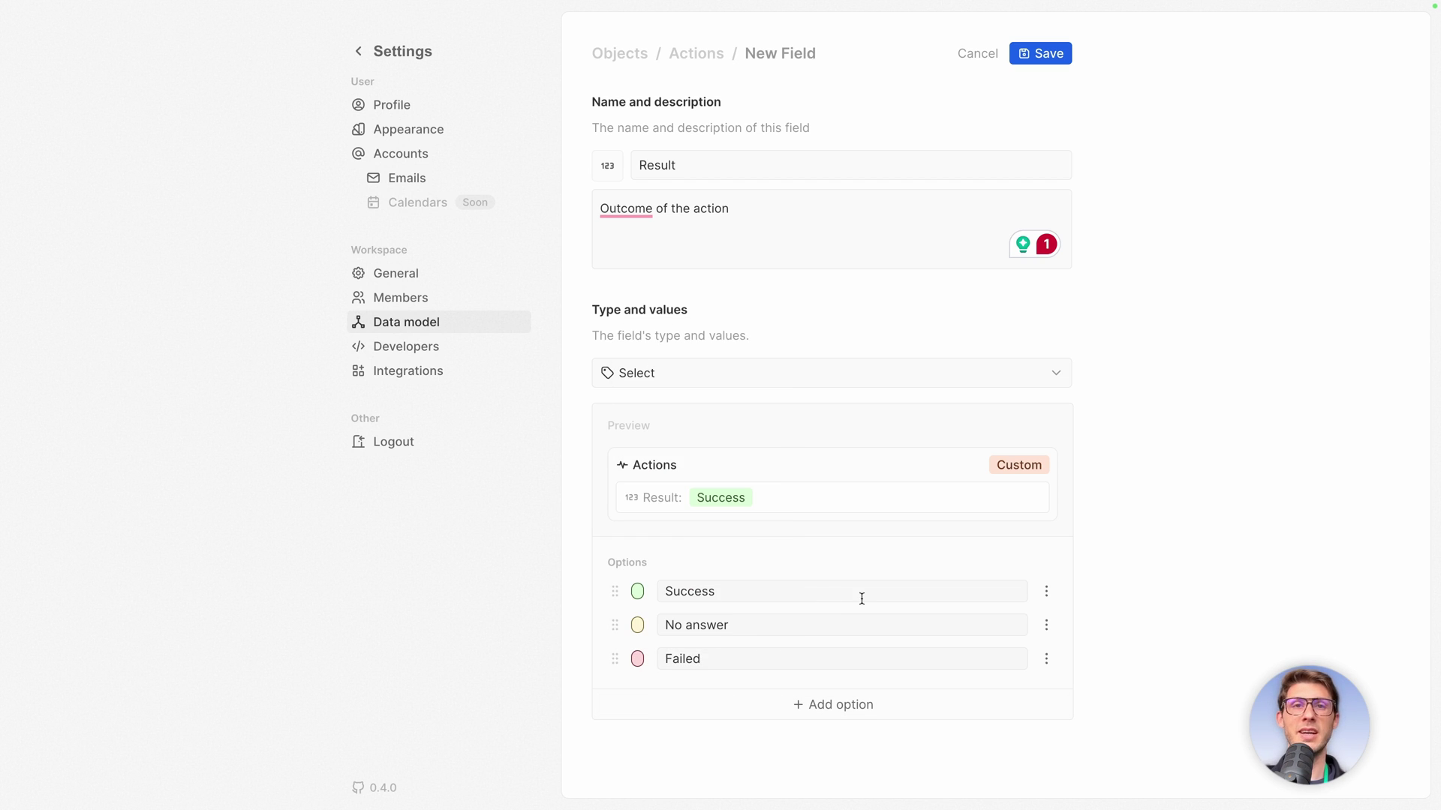
left_click(1045, 53)
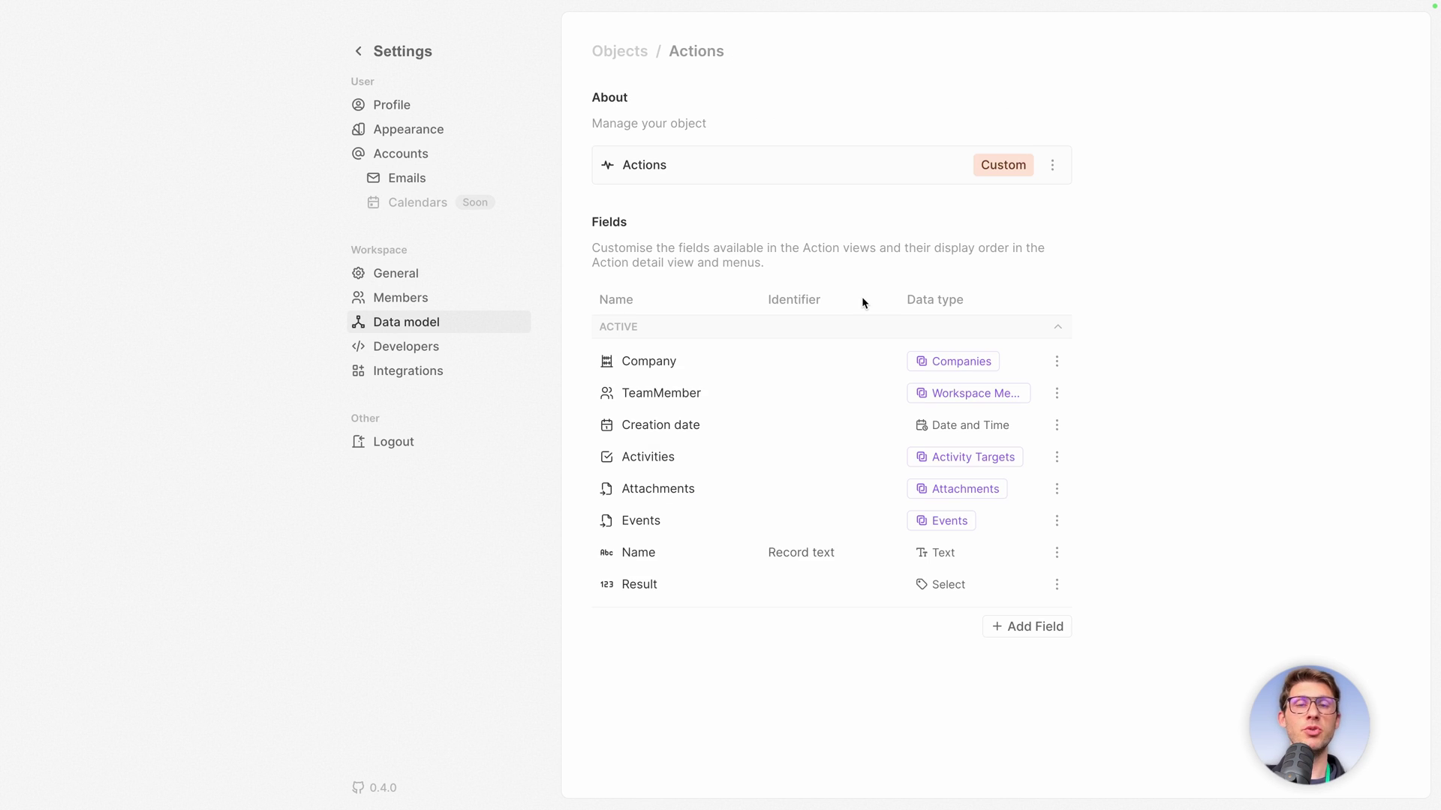
Exit Settings, open the empty Actions list, and glance at its All Actions views.
left_click(358, 51)
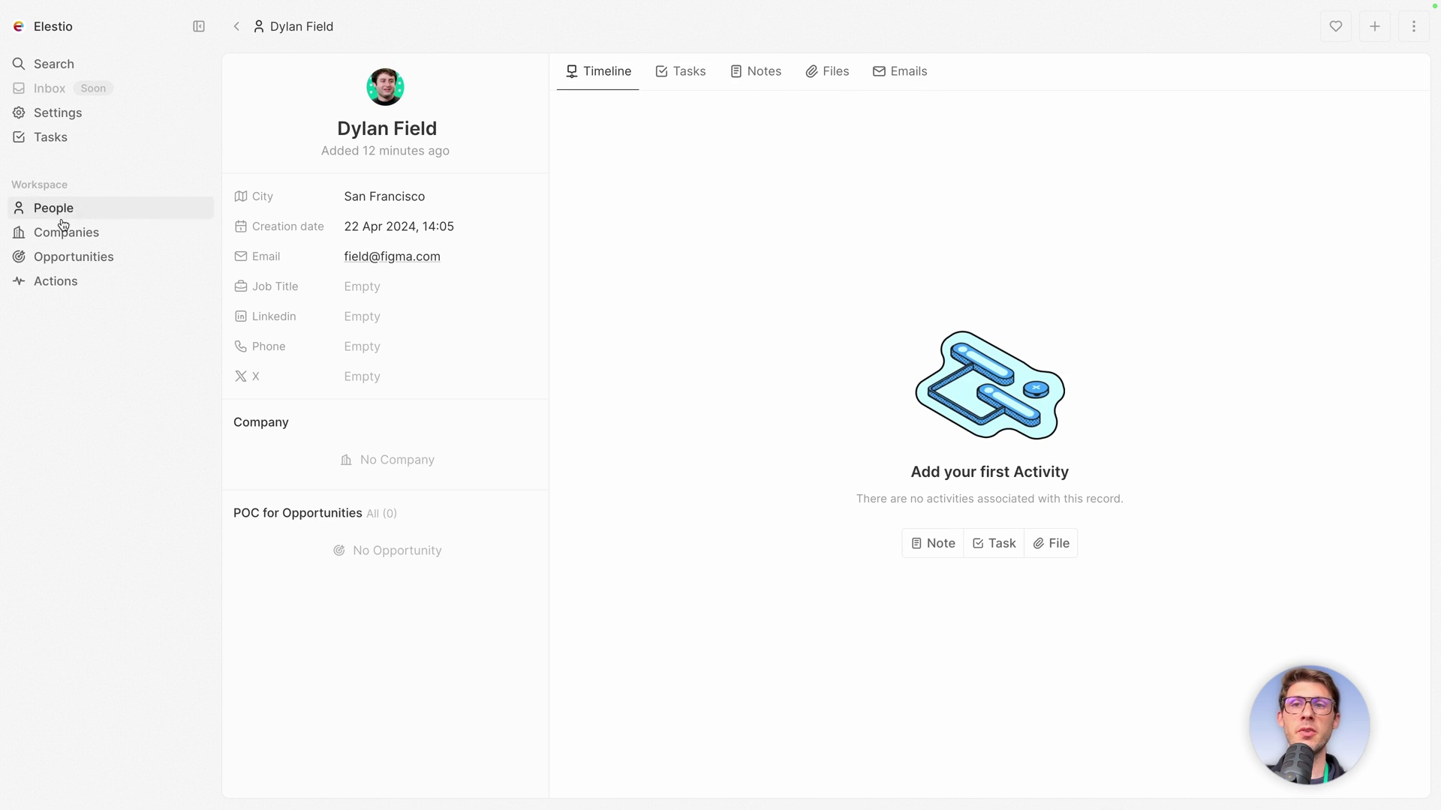
left_click(41, 284)
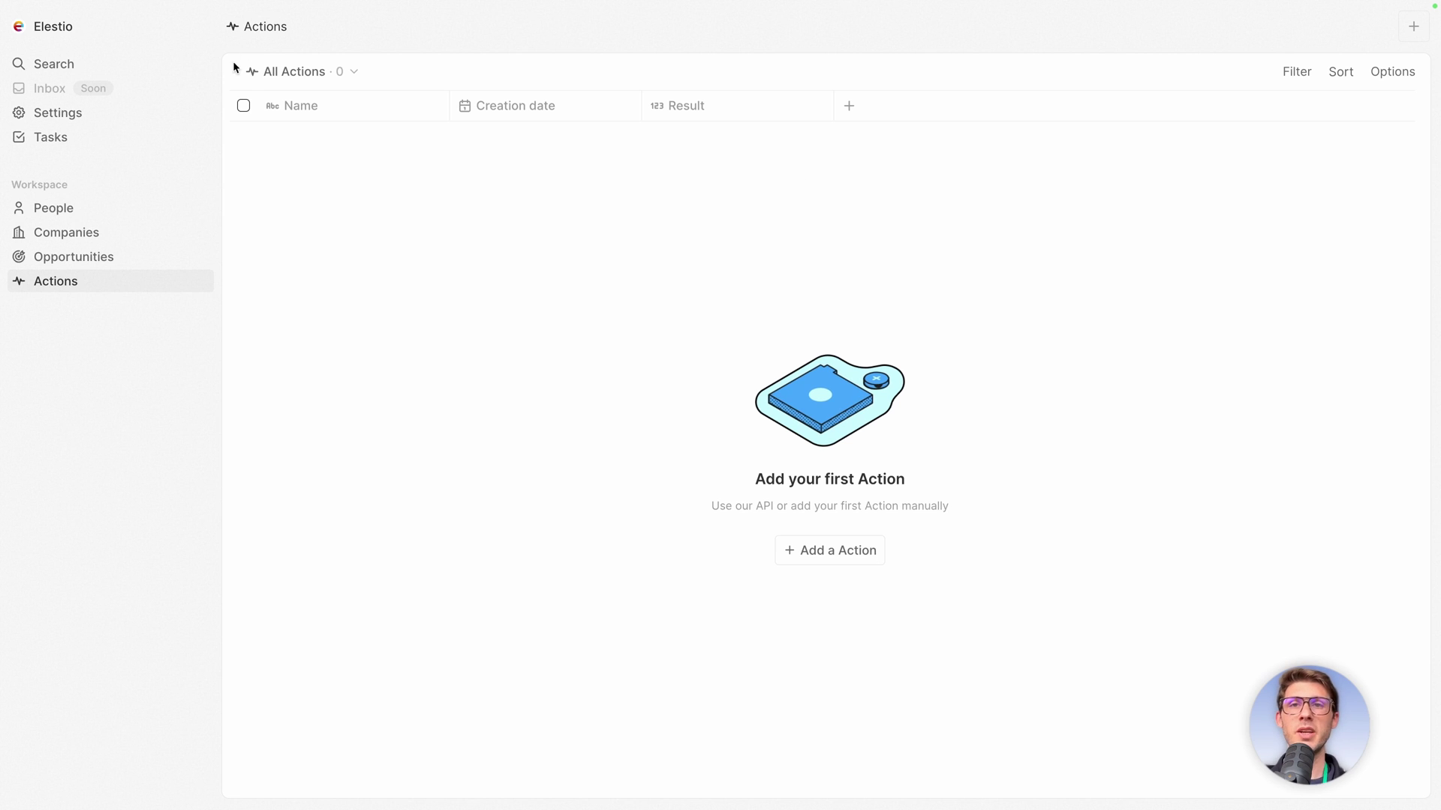
left_click(289, 74)
left_click(569, 216)
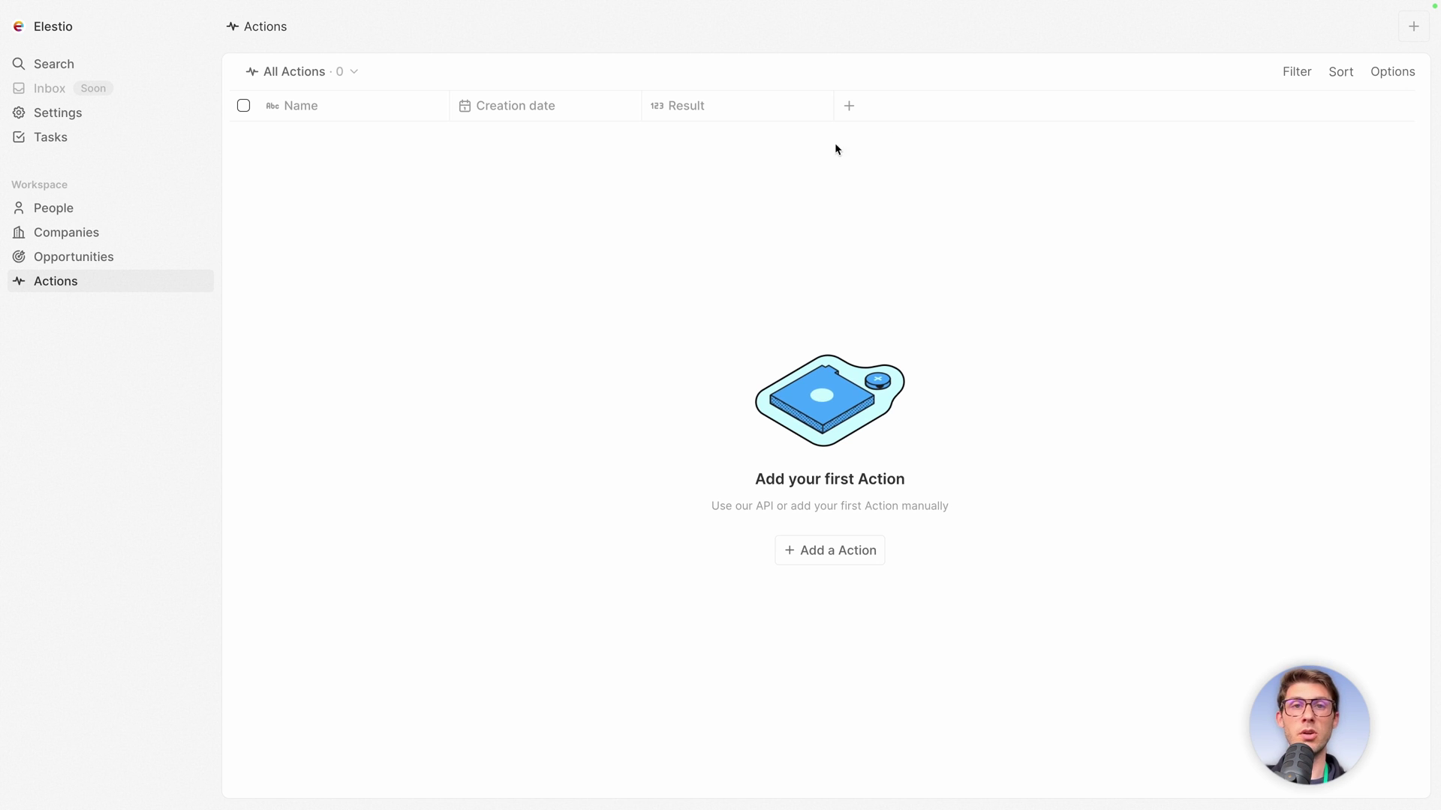
Add Company and TeamMember columns to the Actions table.
left_click(850, 108)
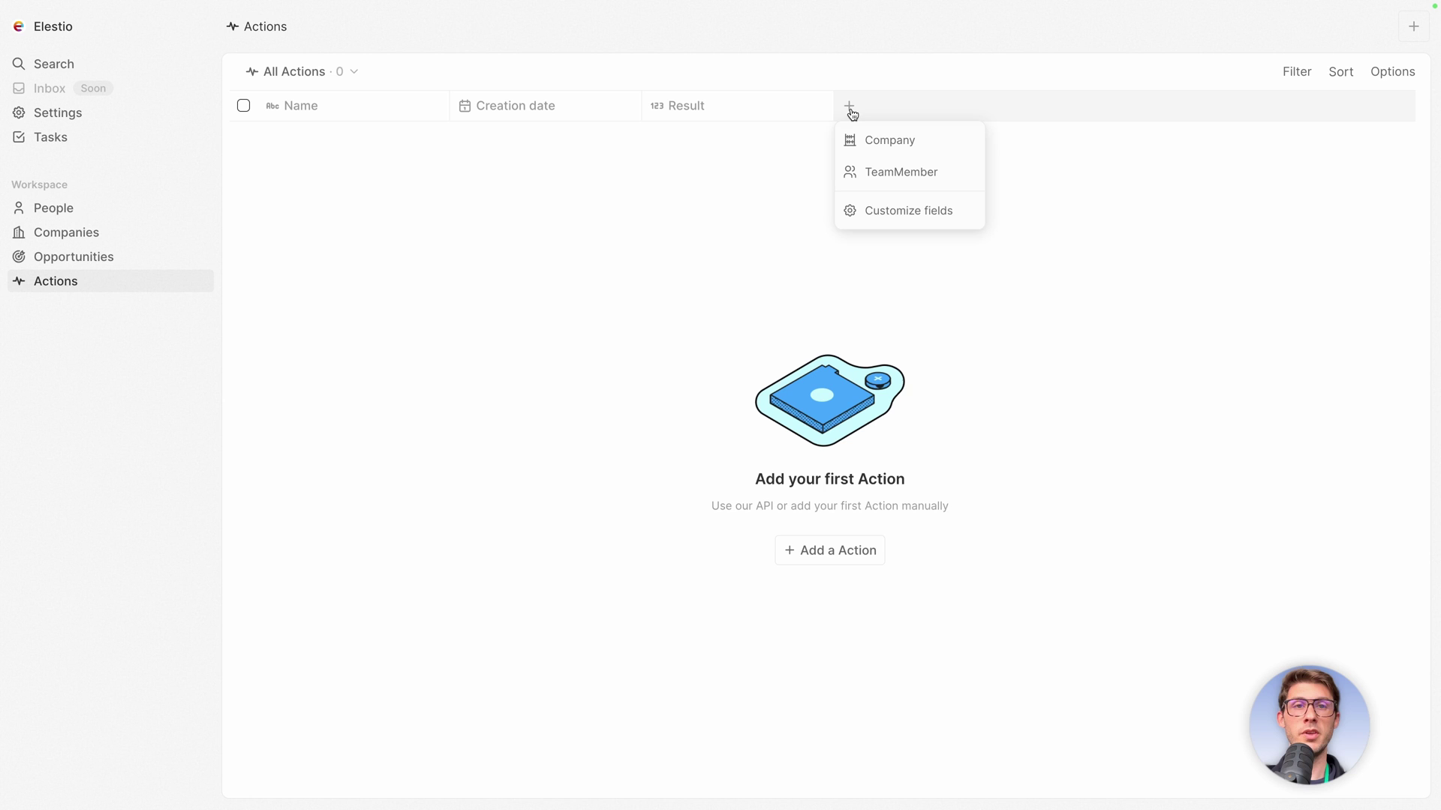
left_click(878, 140)
left_click(965, 103)
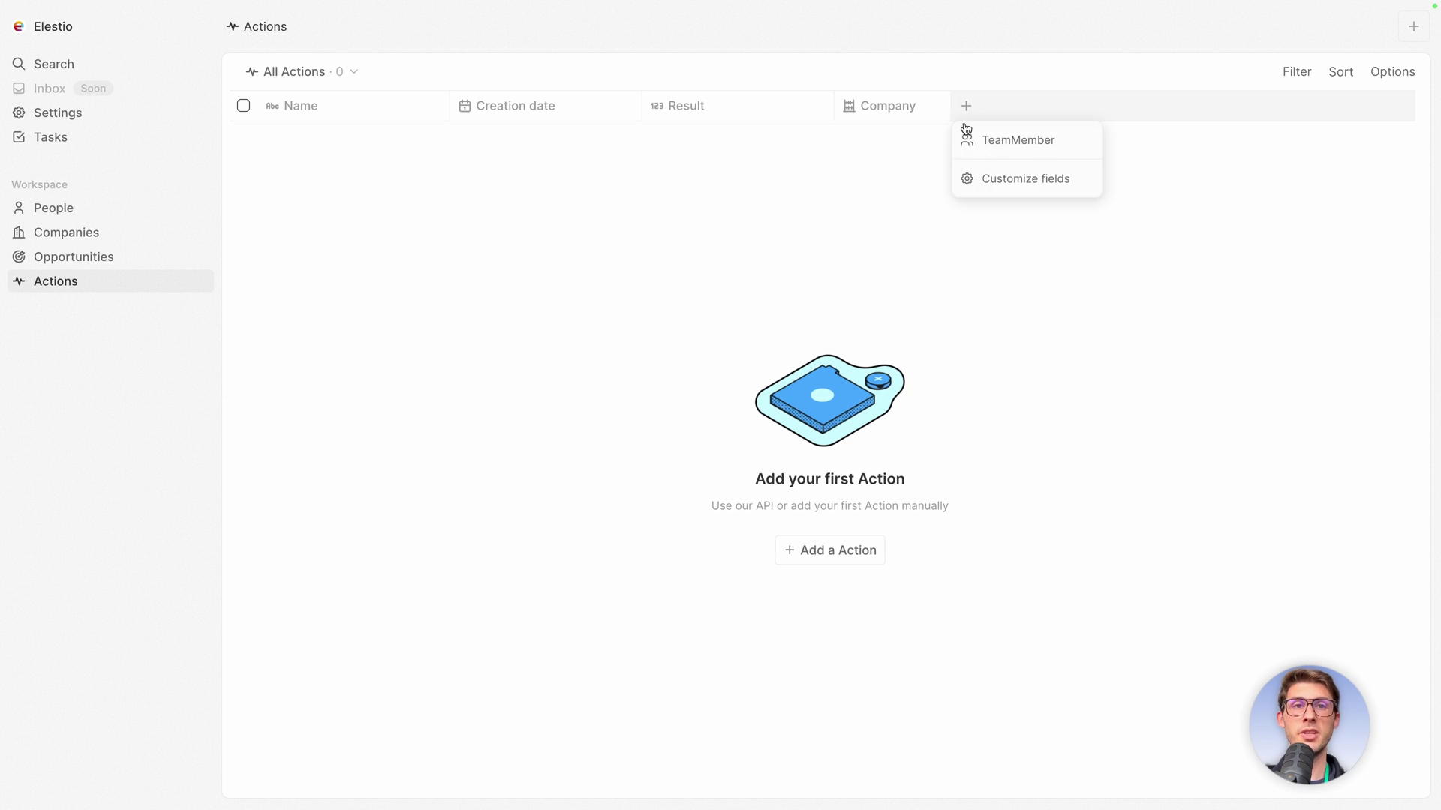
left_click(1006, 147)
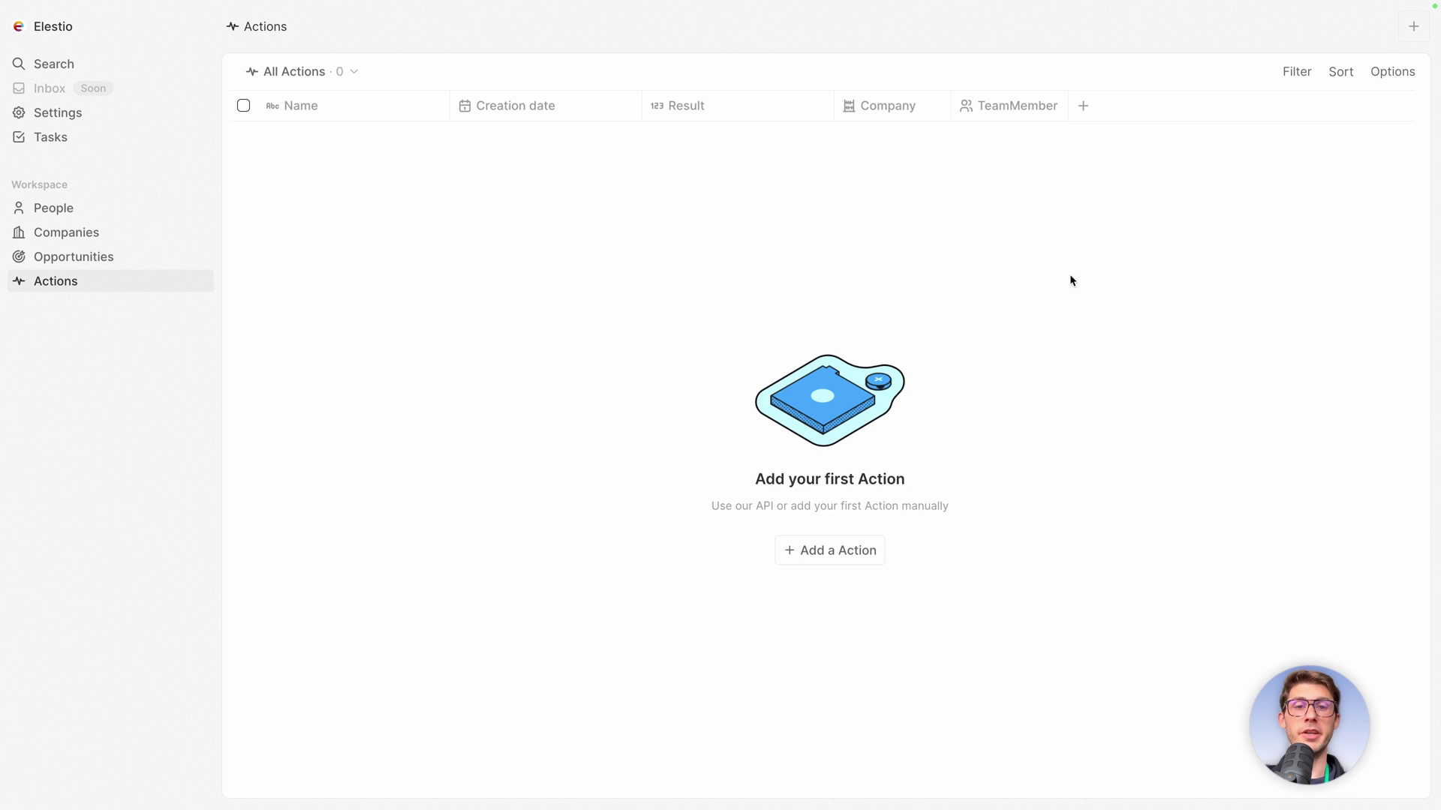
Create an action named 'Tried selling a hosting solution' with creation date 22 Apr 2024.
left_click(820, 560)
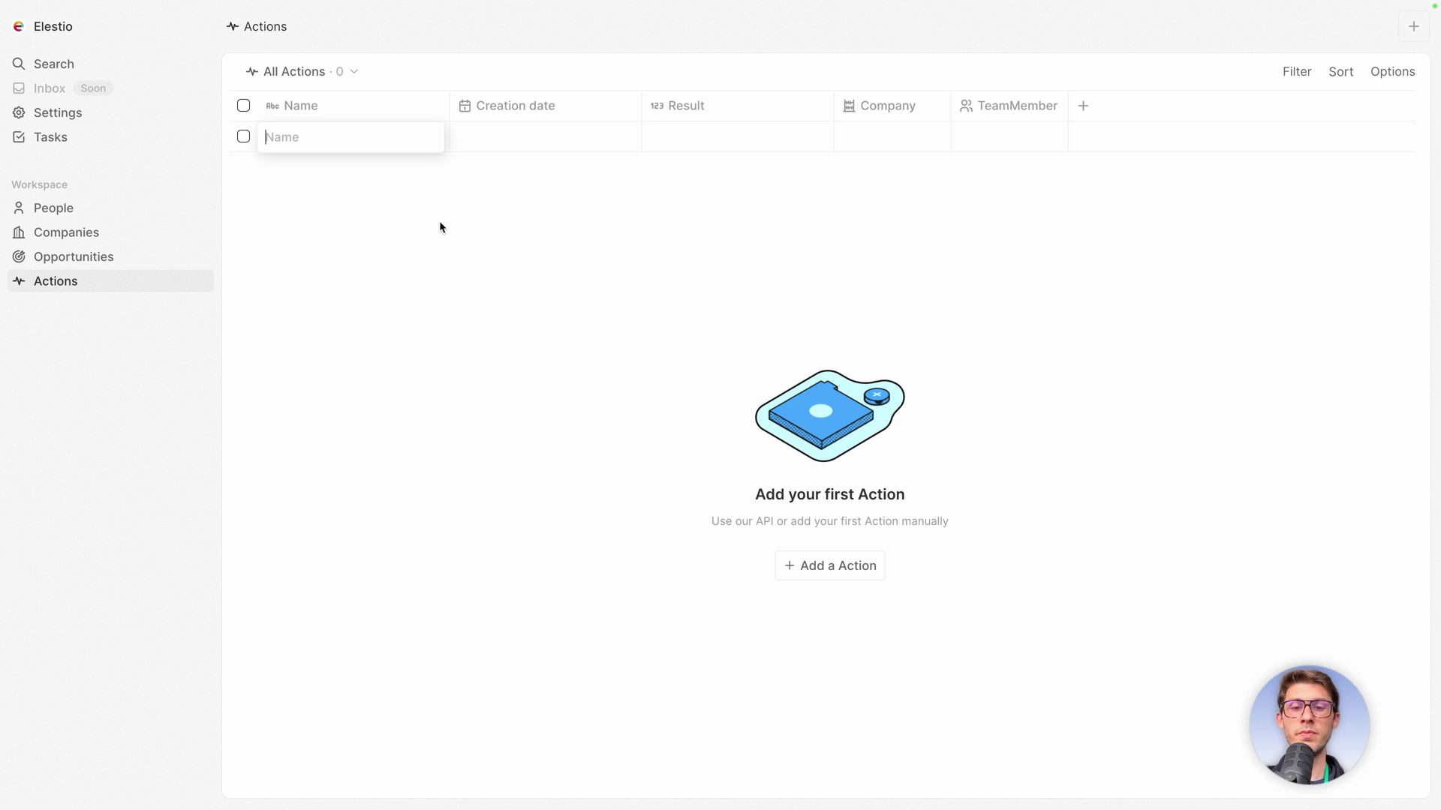
type("Tried selling")
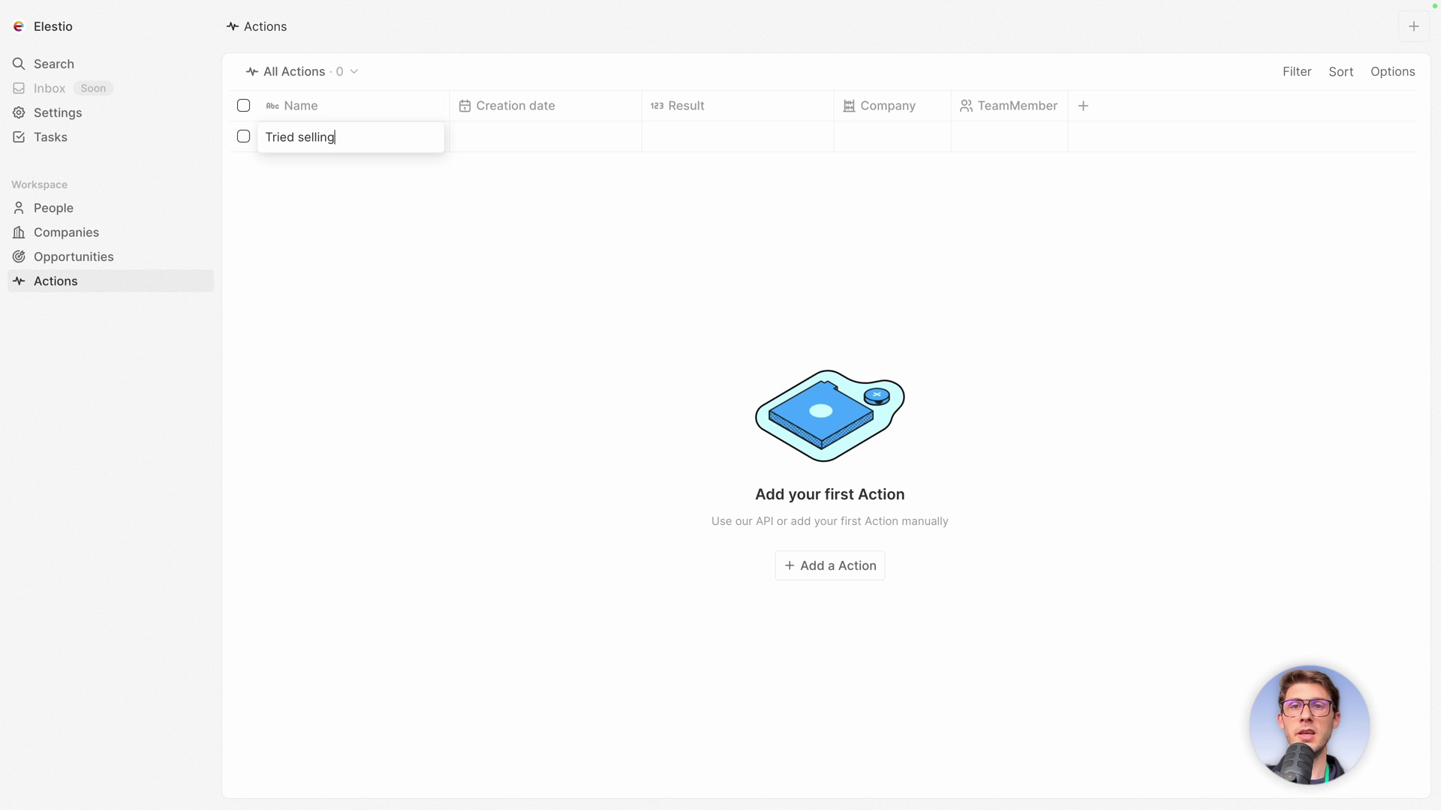
type(" a hosting solution")
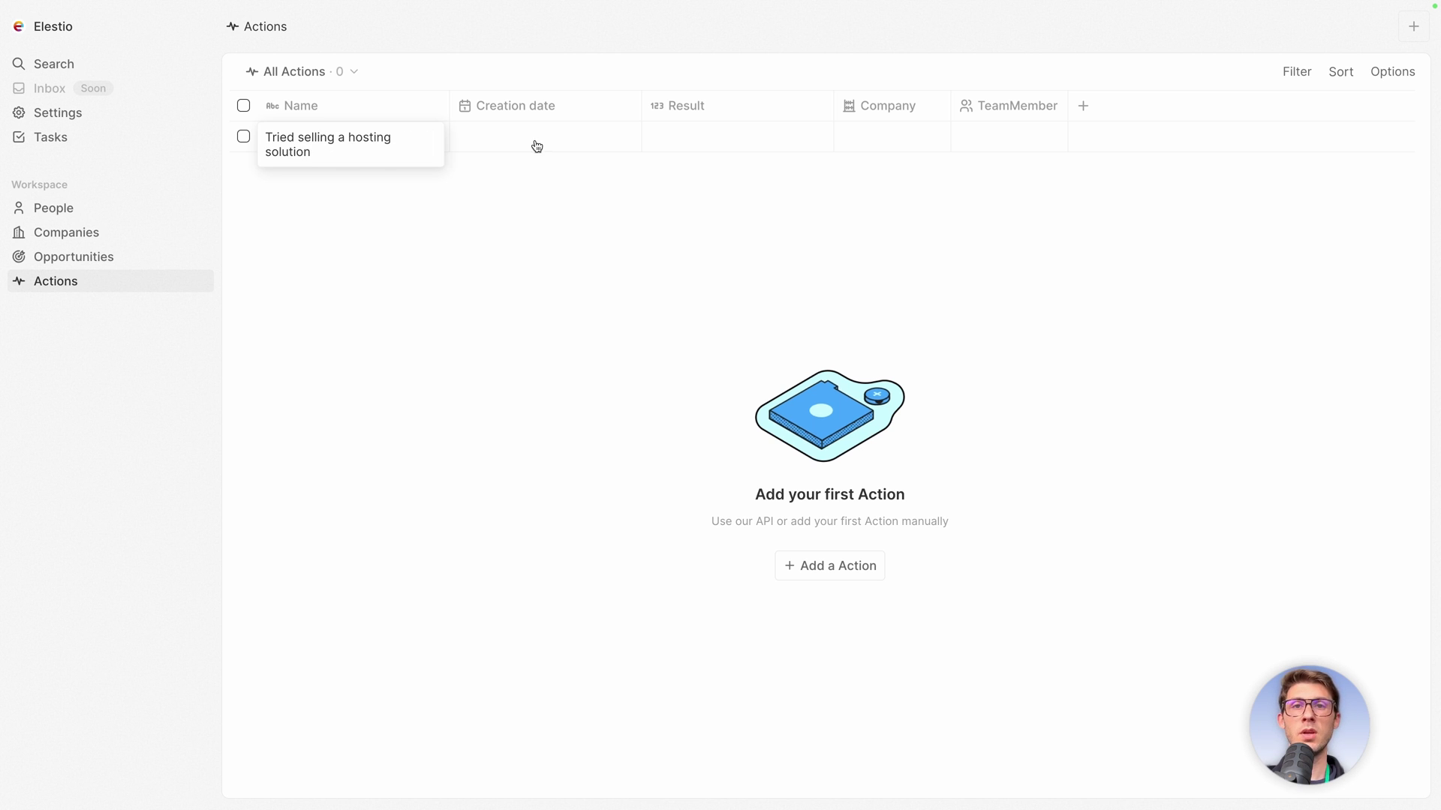
left_click(544, 139)
left_click(544, 140)
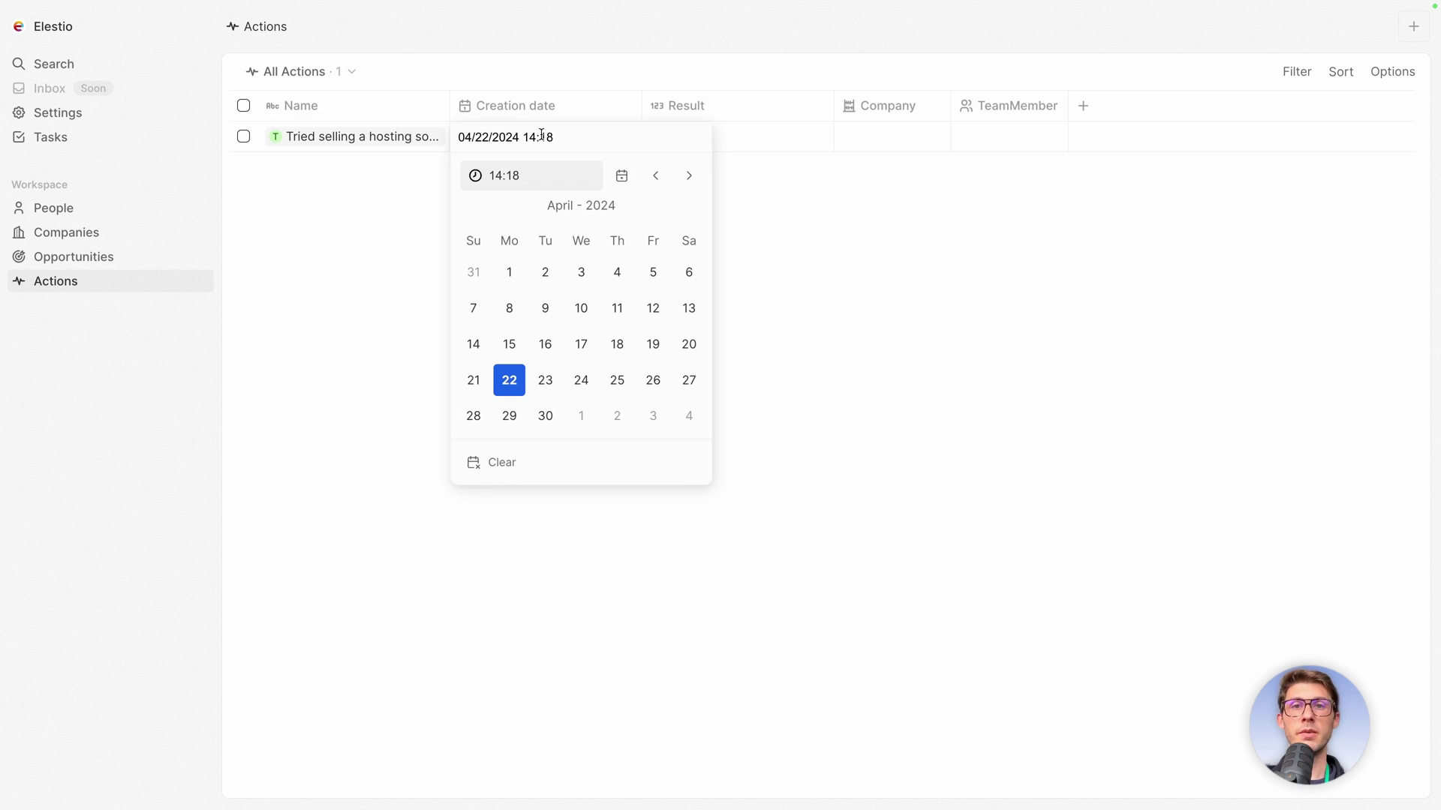
left_click(505, 383)
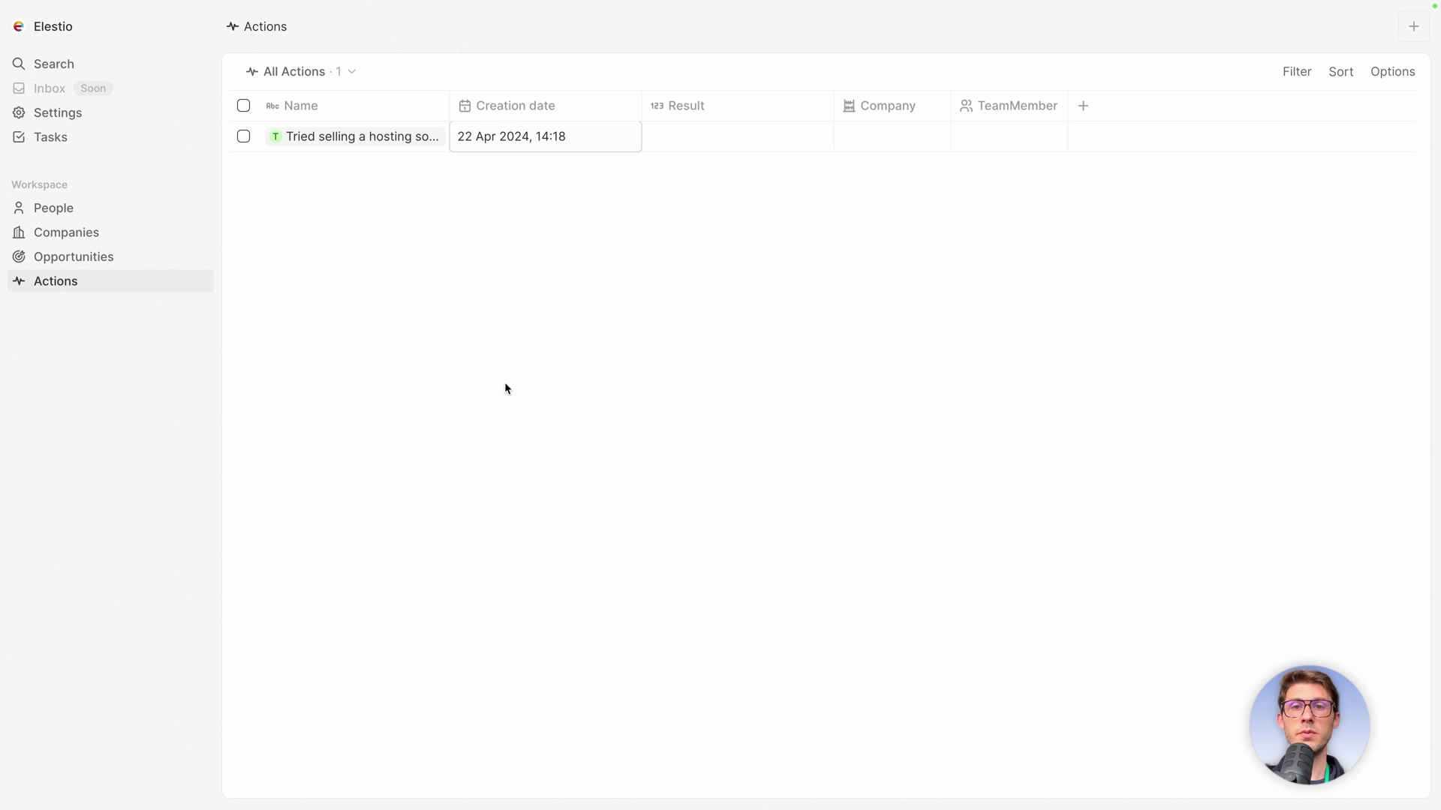
Set its Result to Failed, link it to Figma, and assign a team member.
left_click(732, 152)
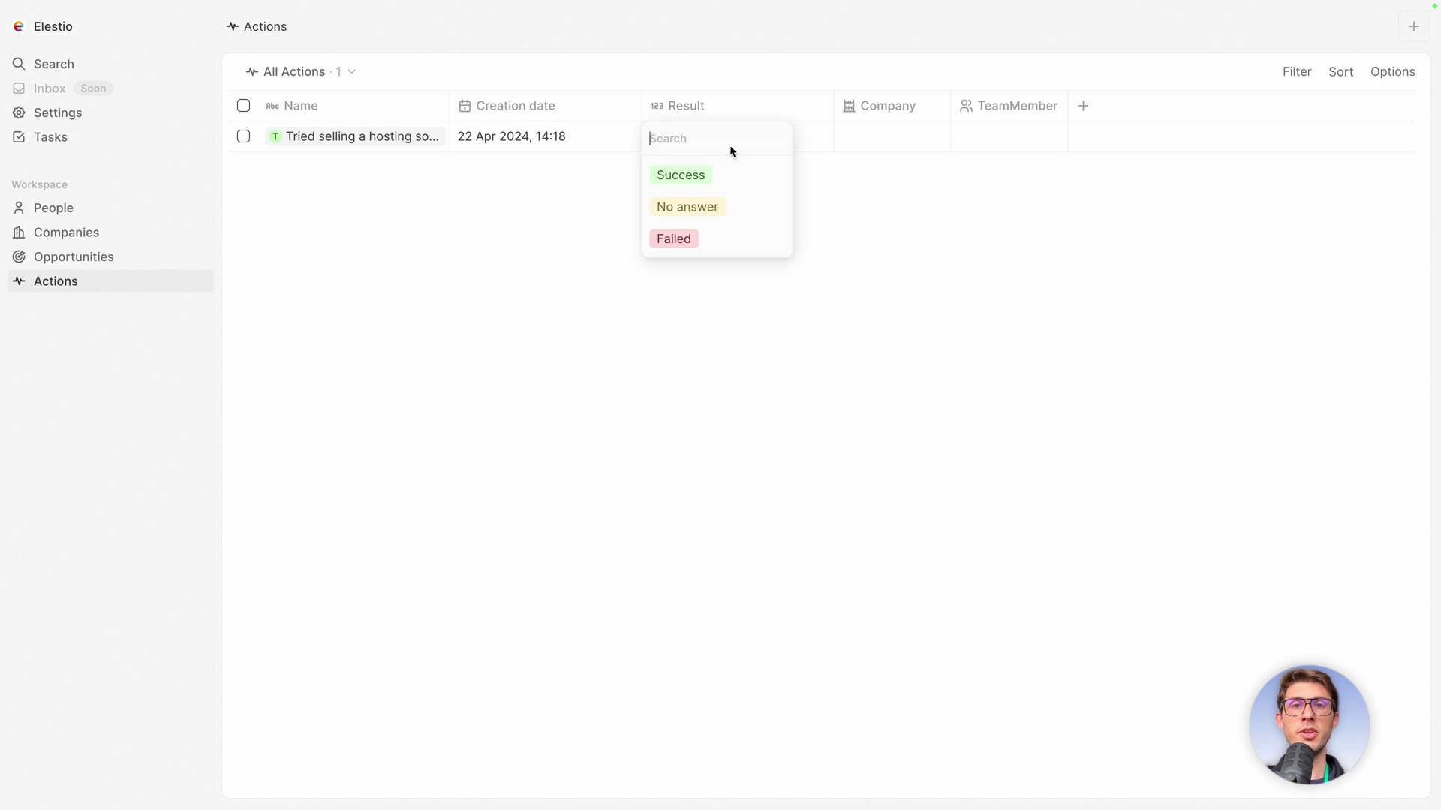
left_click(678, 238)
left_click(892, 135)
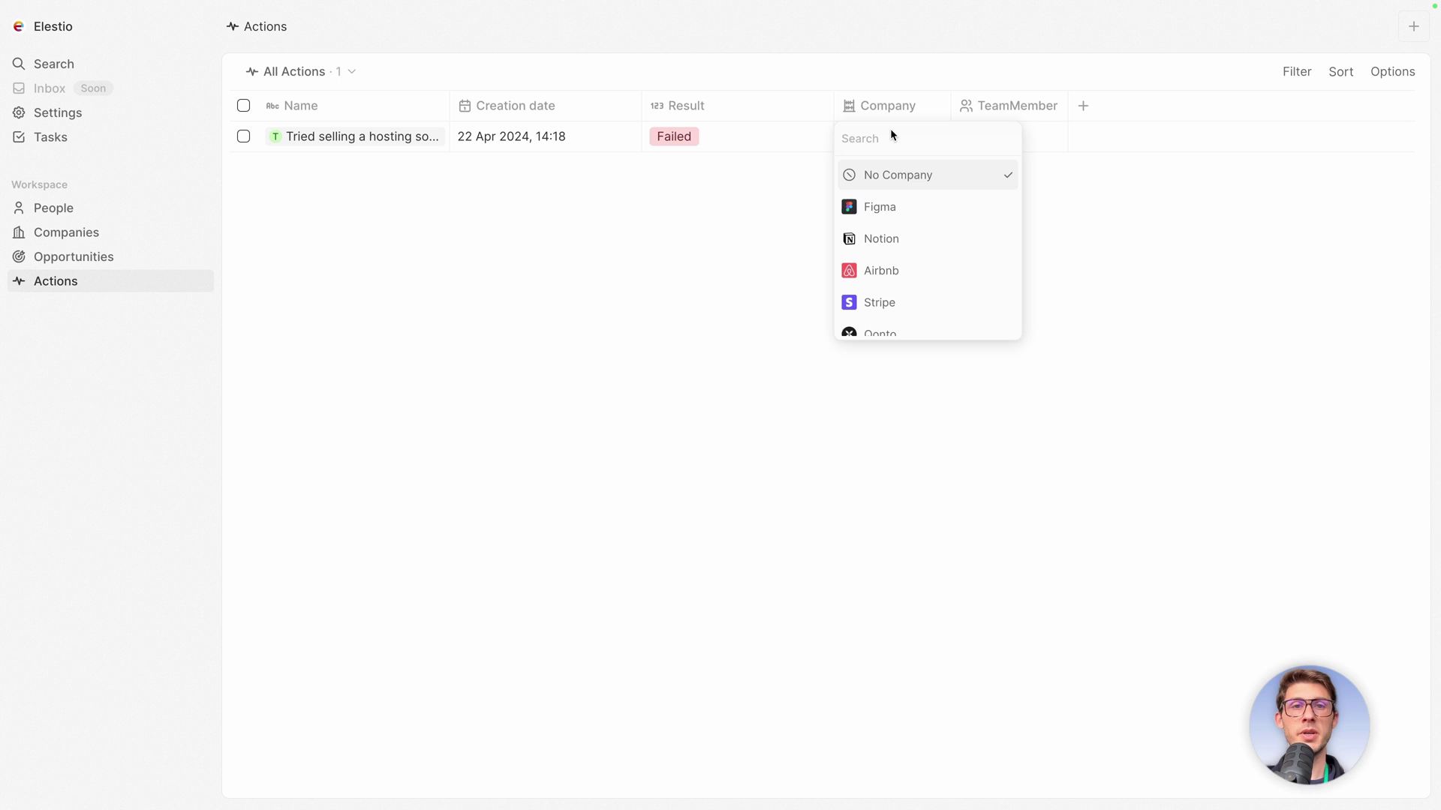
left_click(889, 210)
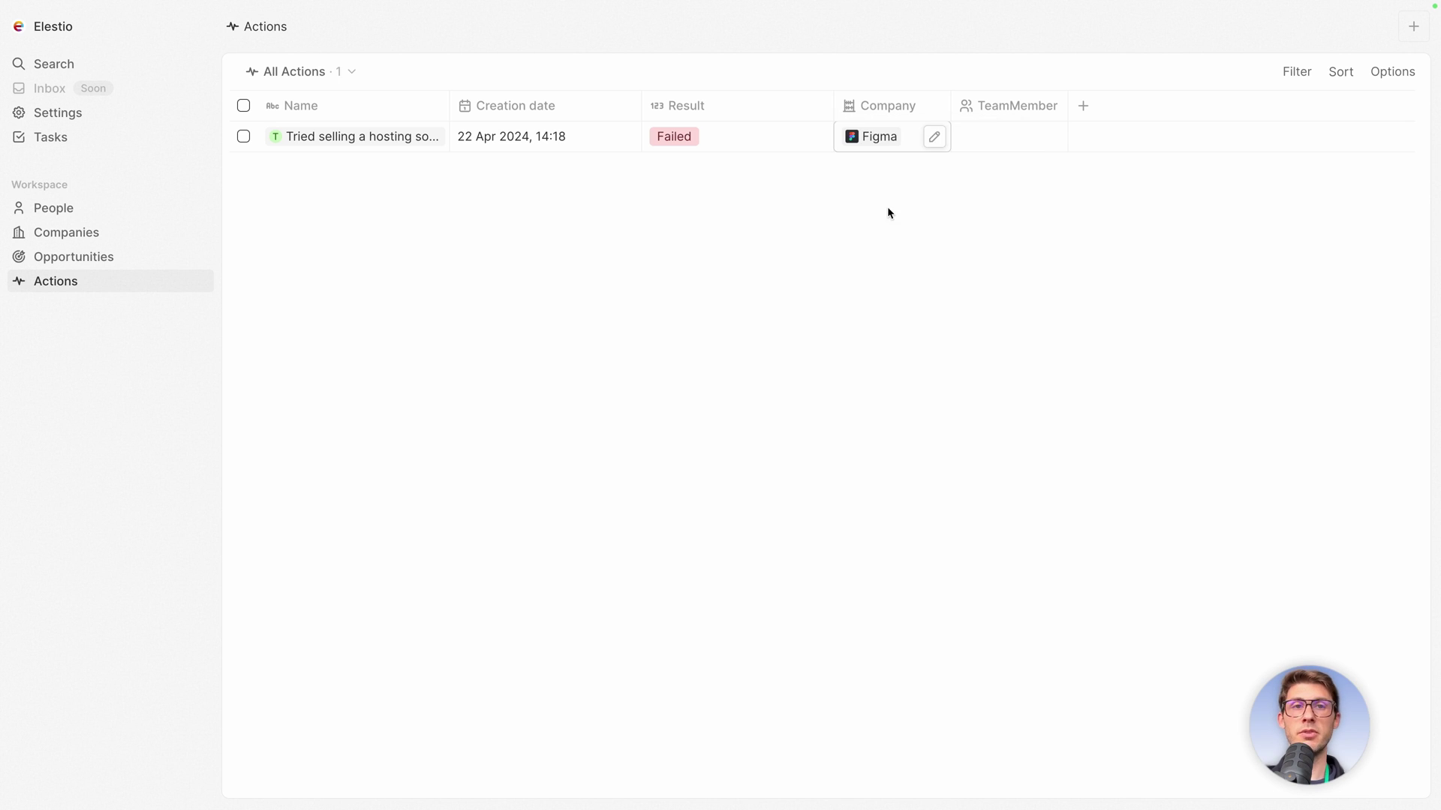
left_click(1005, 139)
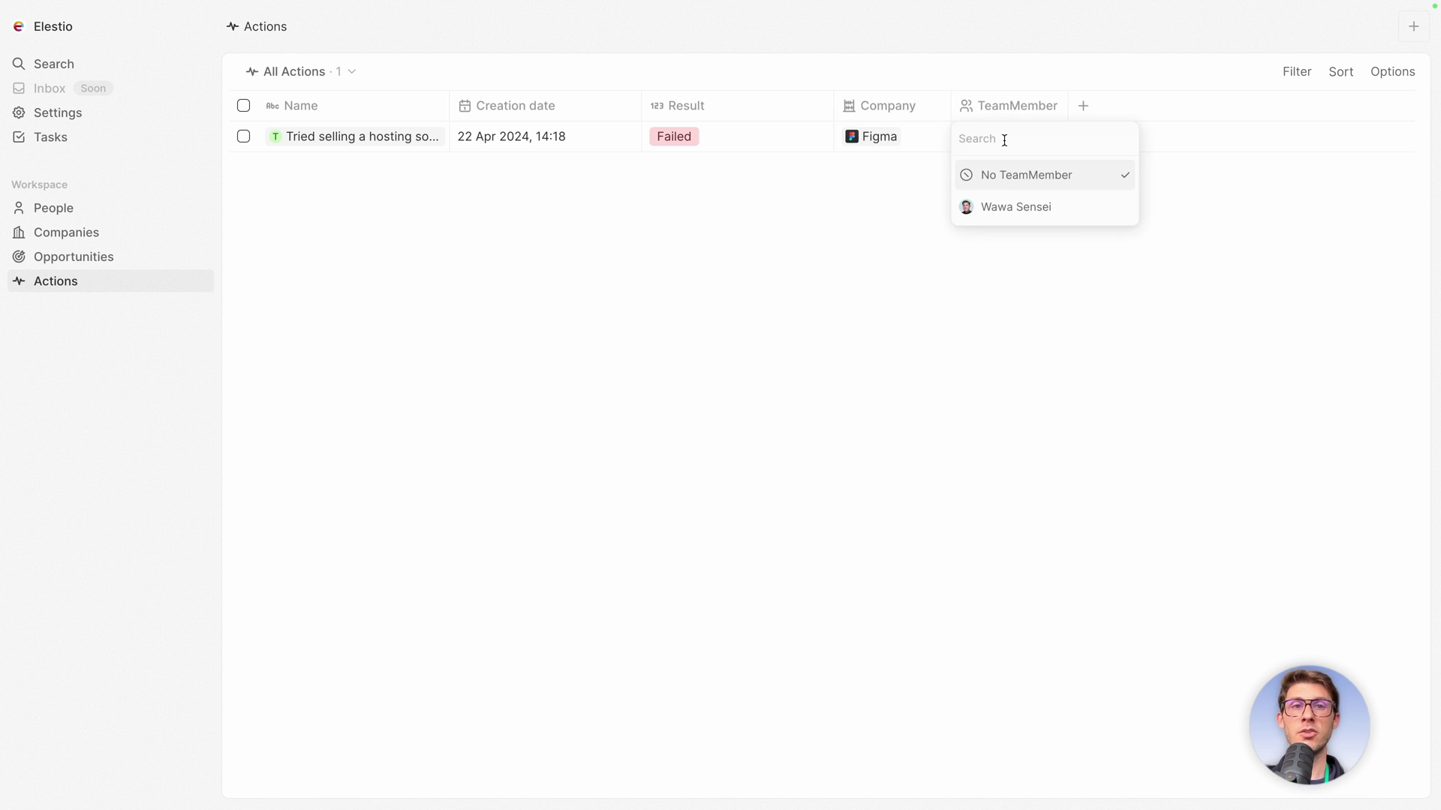
left_click(996, 207)
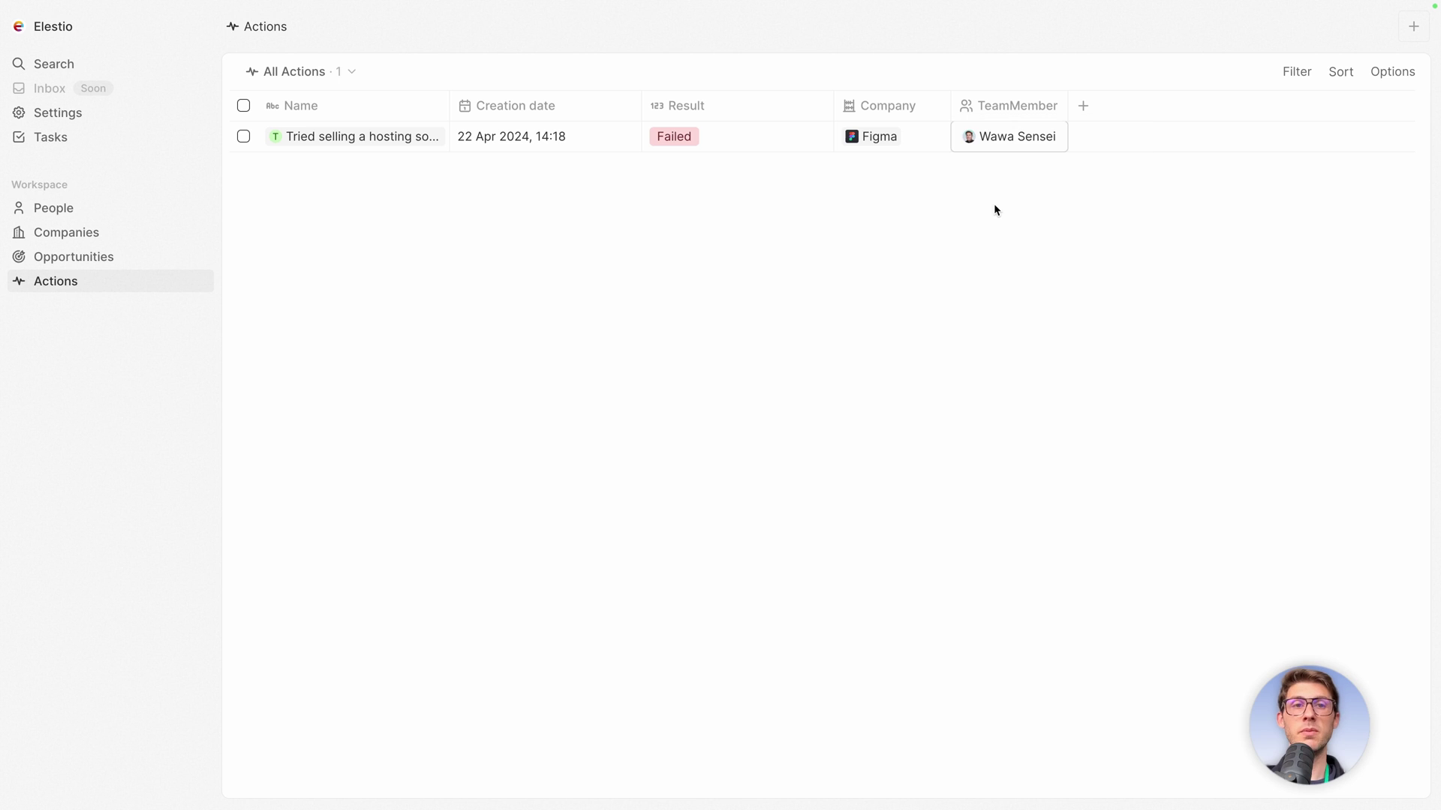
left_click(1010, 145)
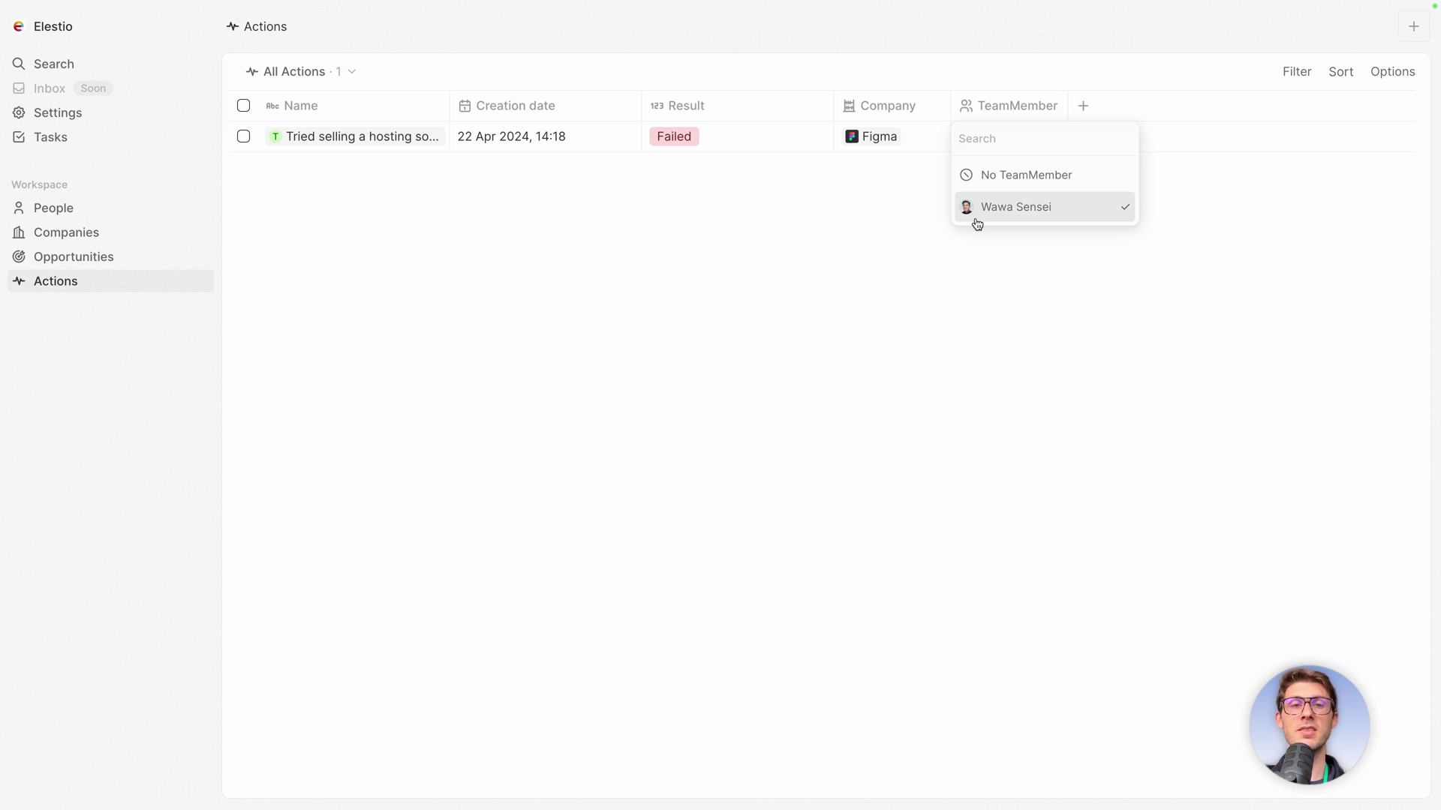
left_click(1031, 444)
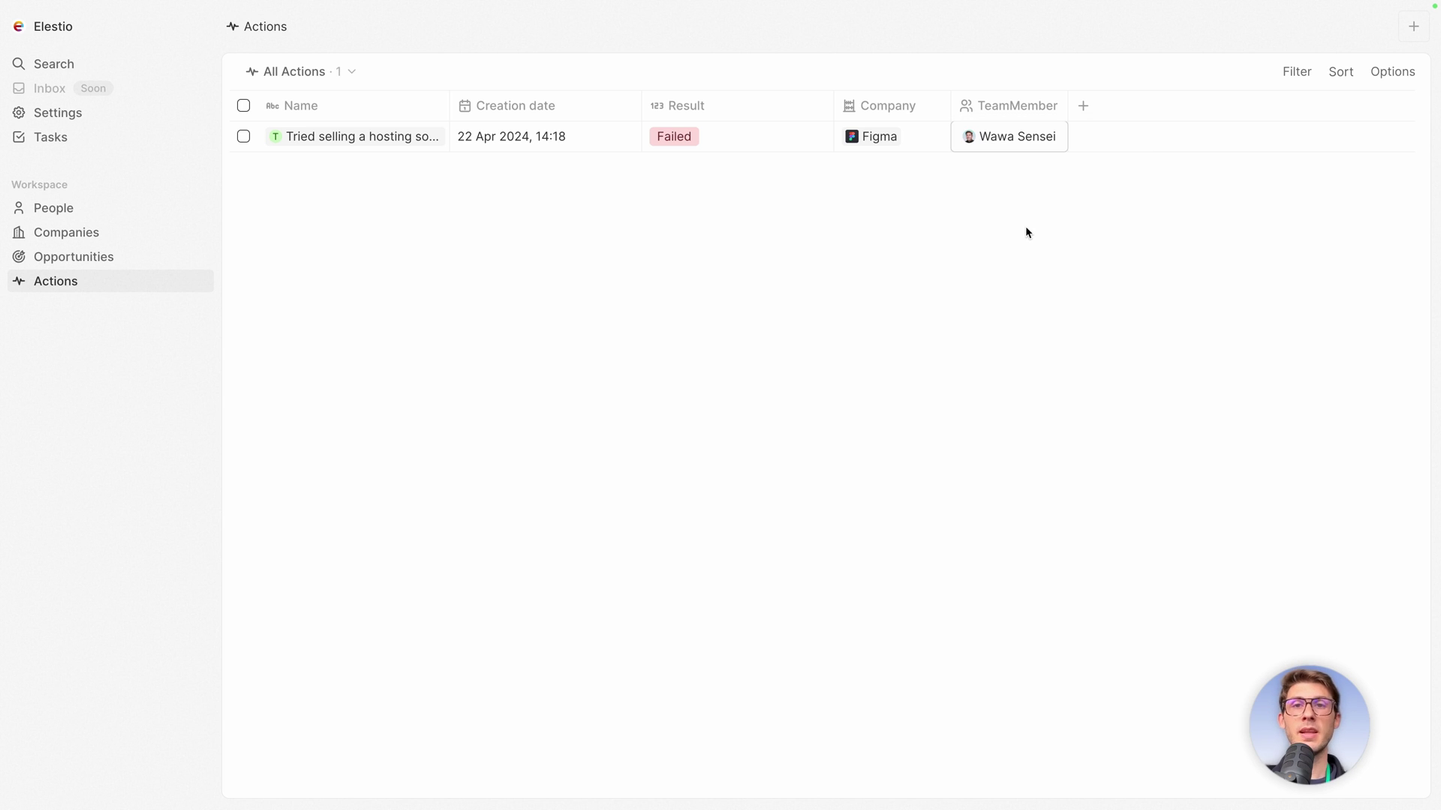
Create a new action record named 'Sent the contract with DocuSeal'.
left_click(1412, 35)
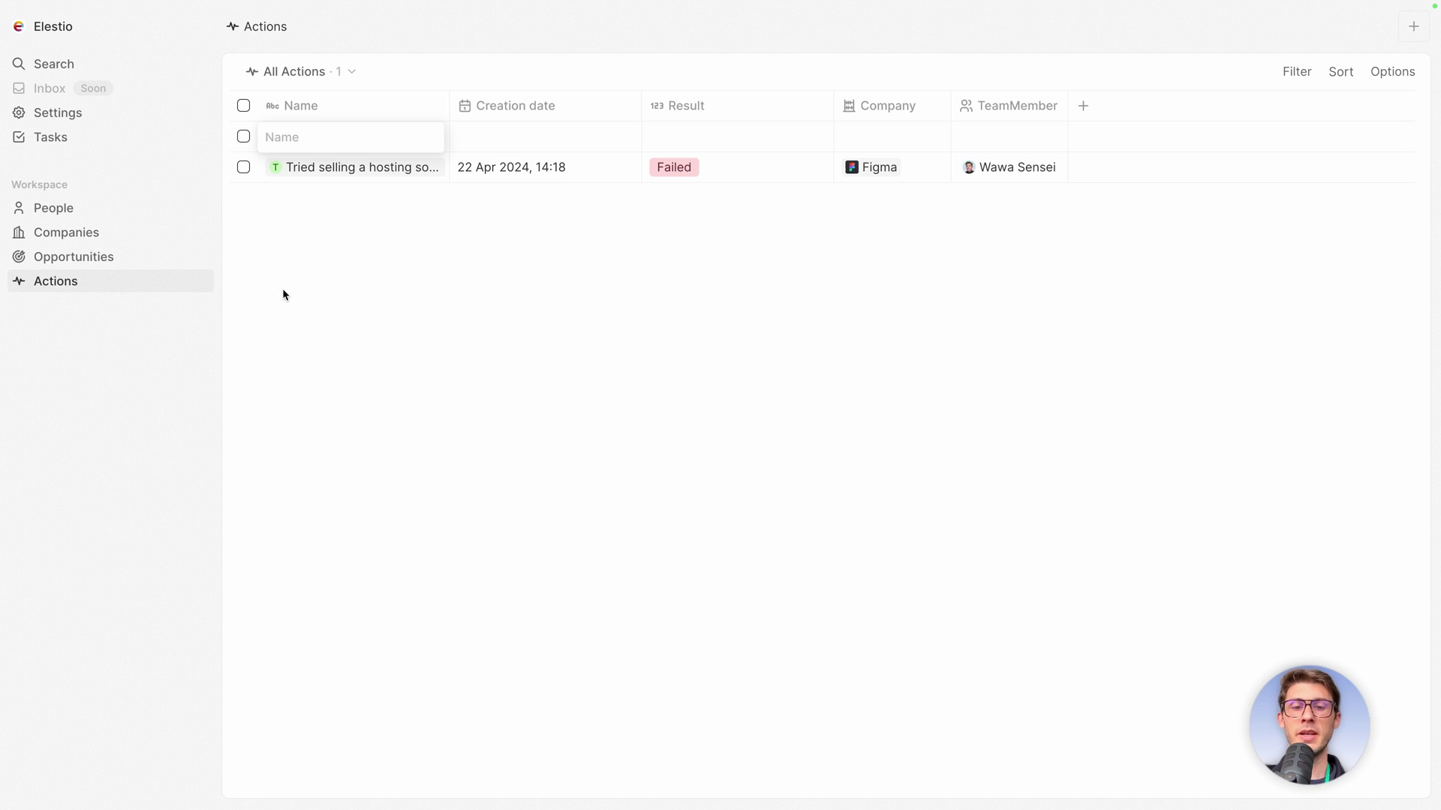
type("Sent the contrac")
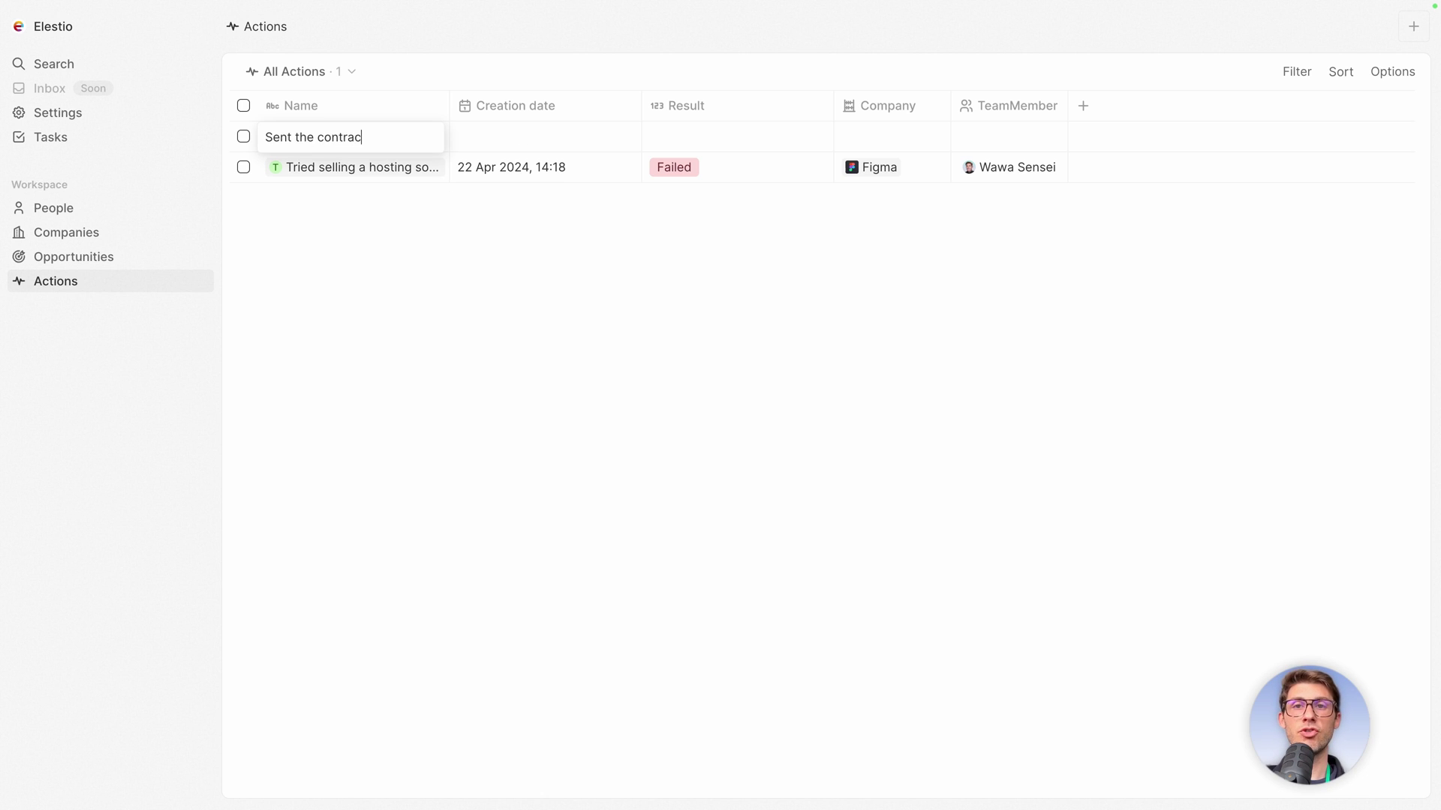
type("t with DocuSeal")
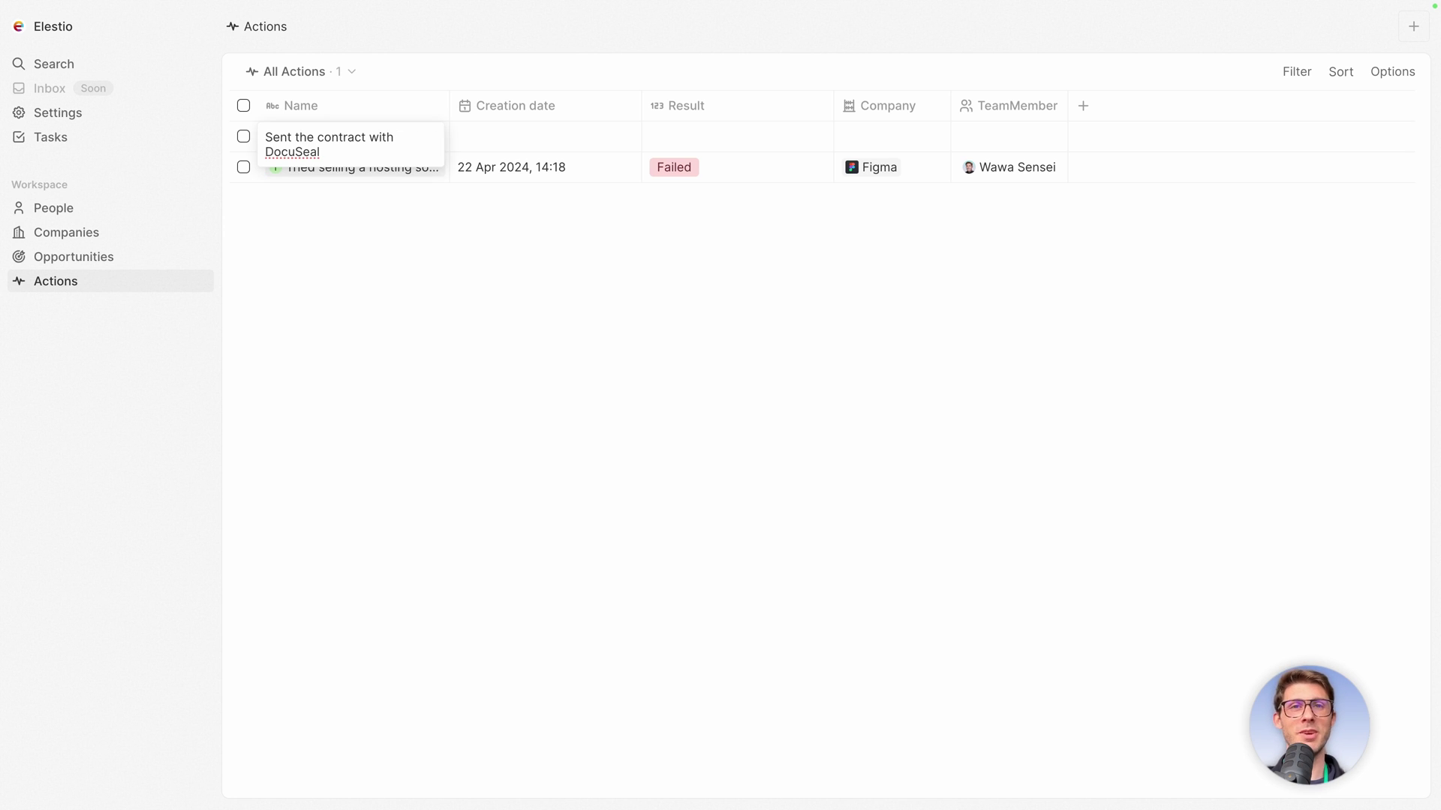
key("Return")
Set its creation date to 22 Apr 2024 14:19, Result No answer, company Stripe, and assign the team member.
left_click(543, 144)
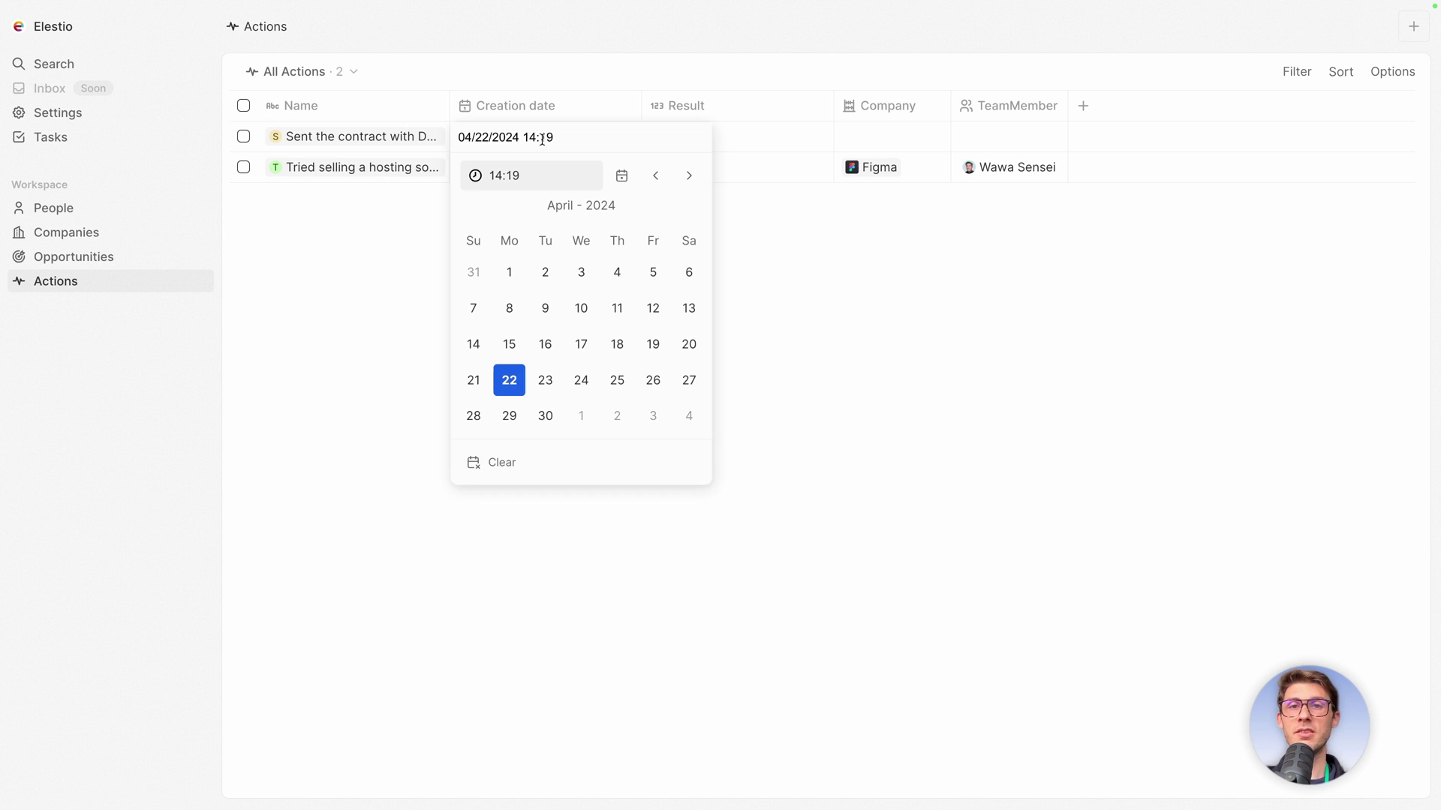
left_click(504, 377)
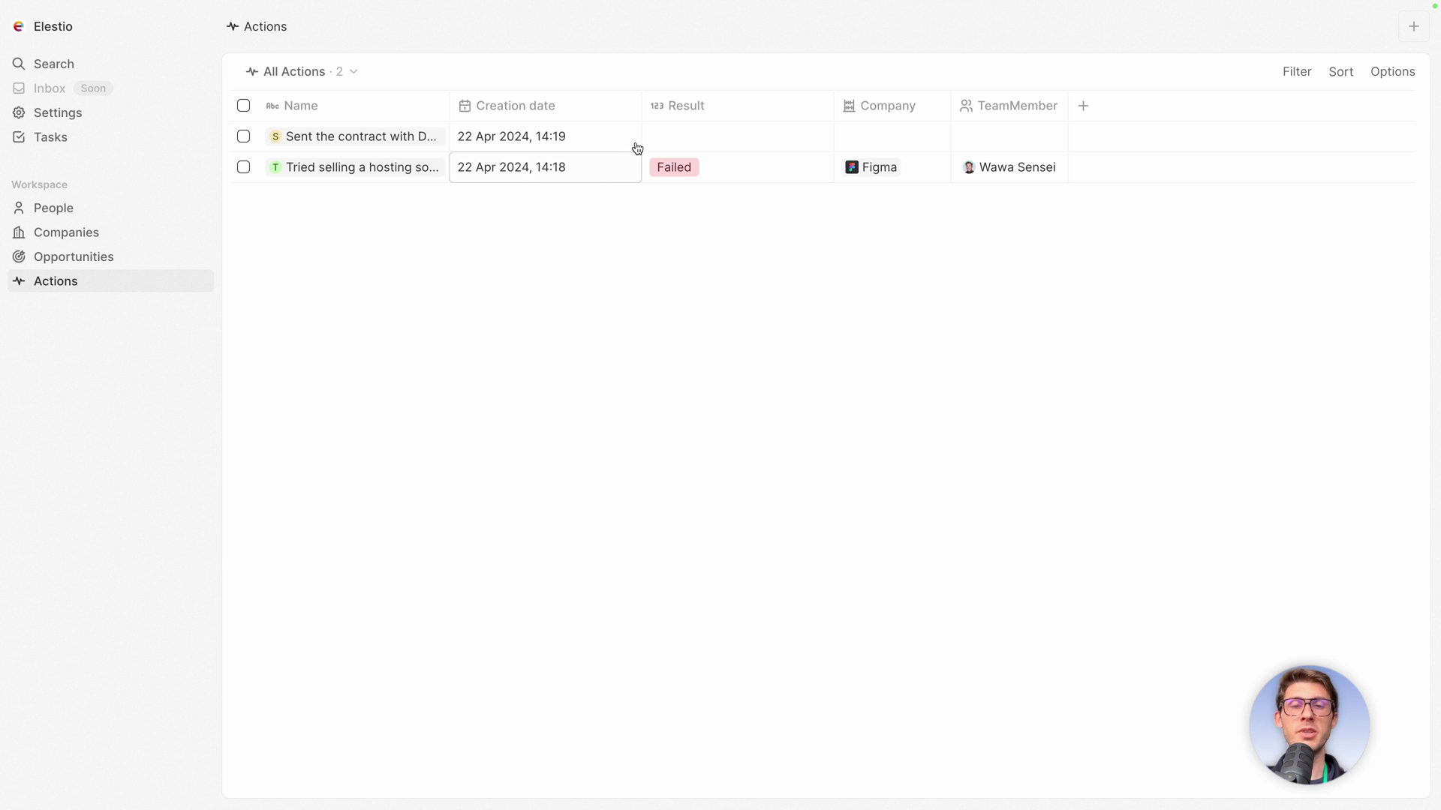
left_click(674, 135)
left_click(678, 205)
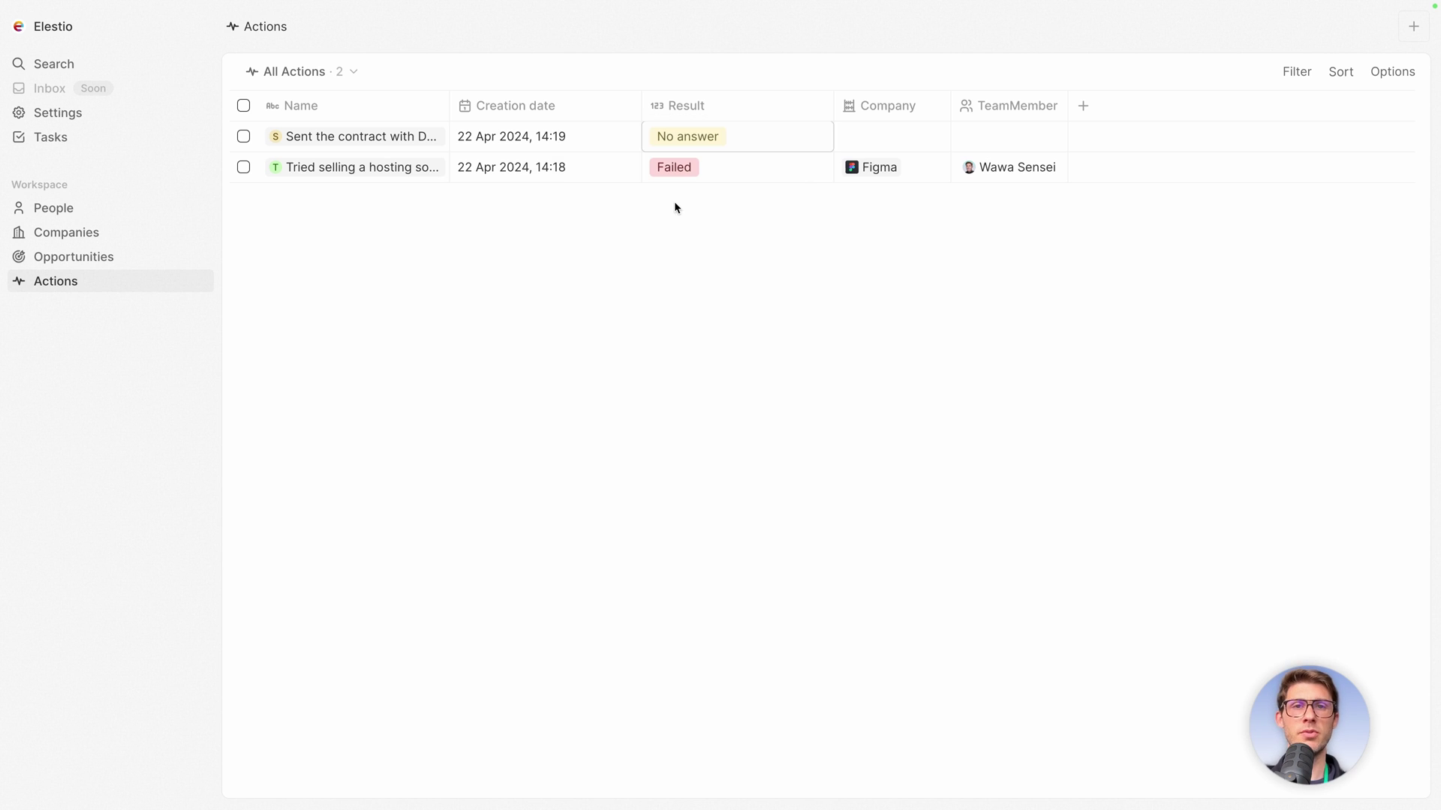
left_click(893, 138)
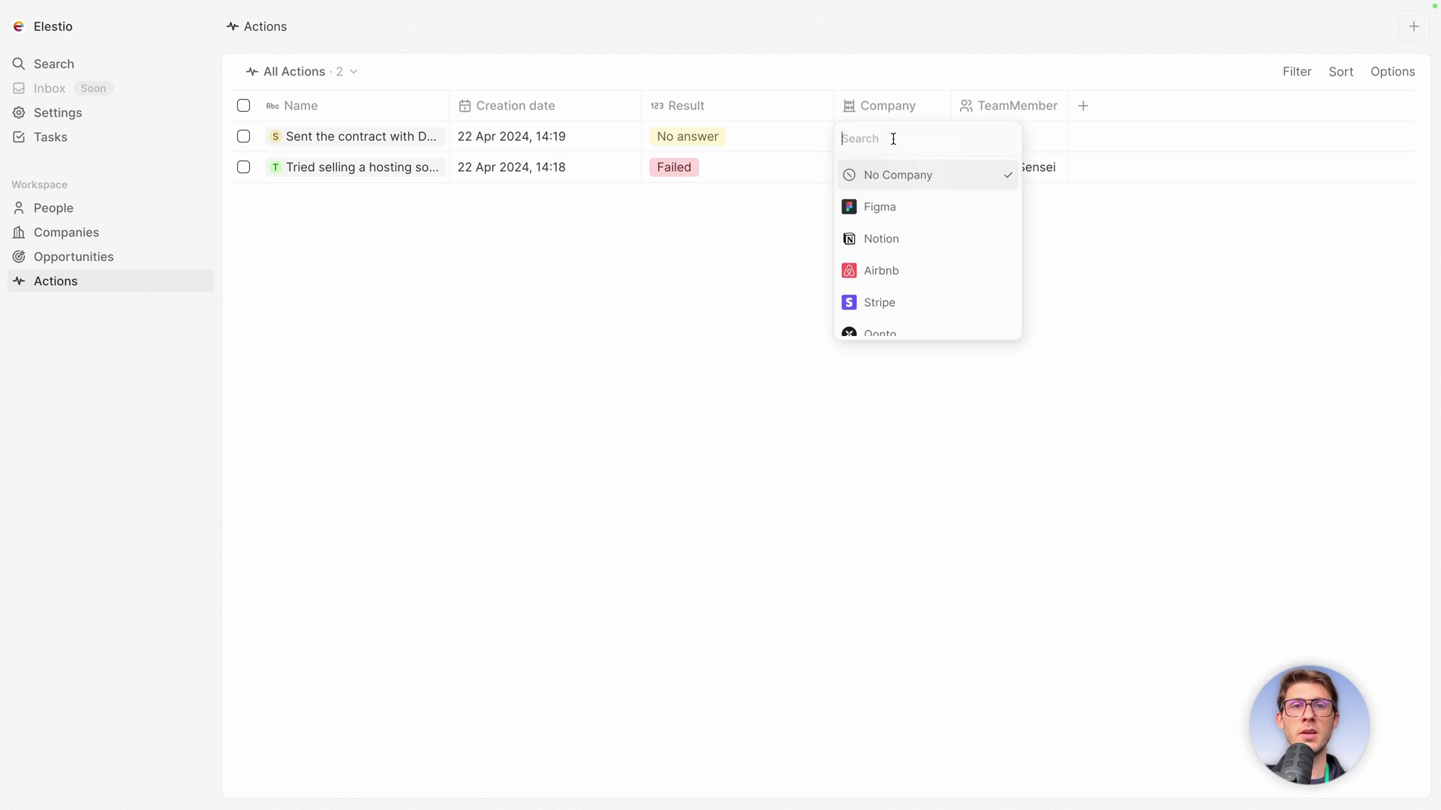
left_click(902, 304)
left_click(984, 139)
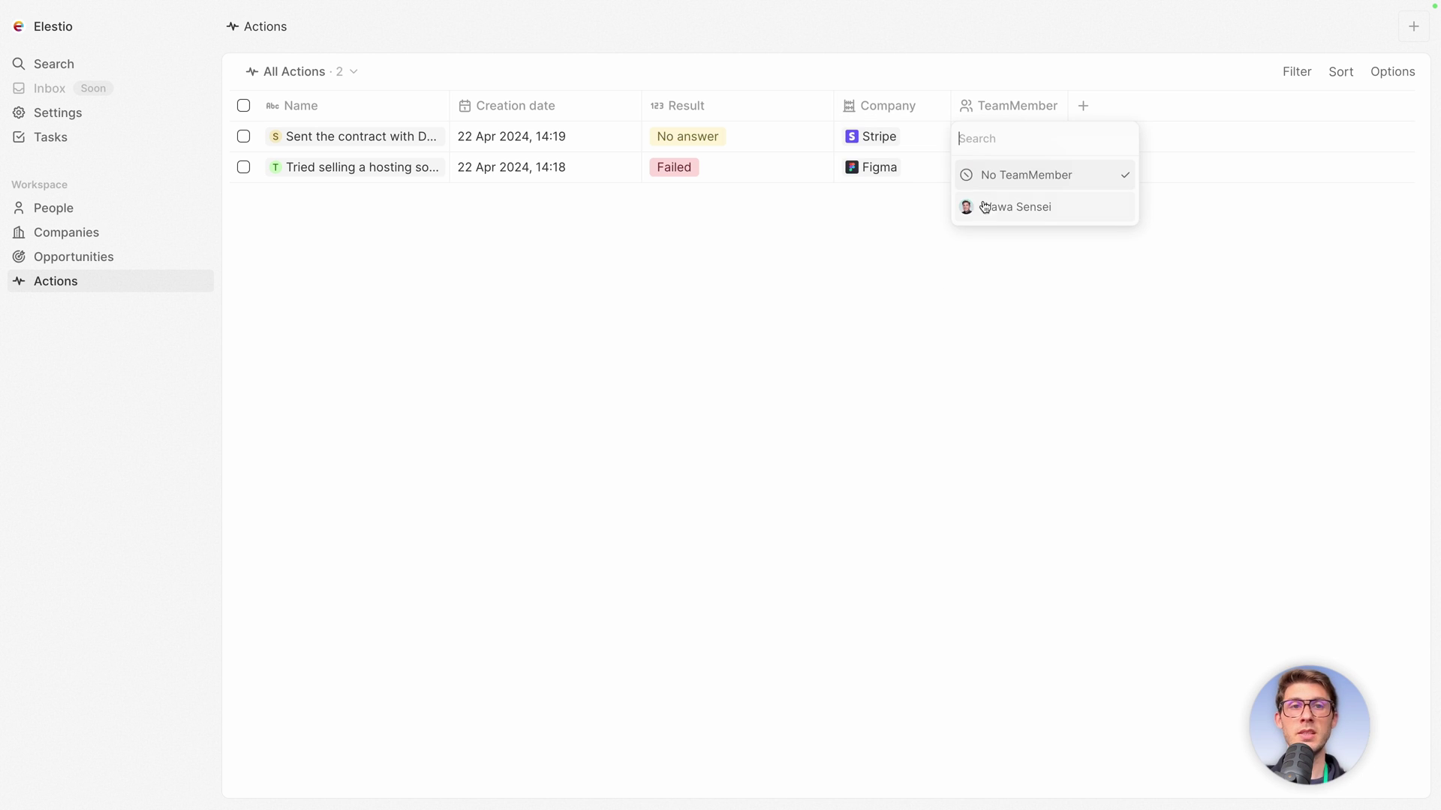
left_click(984, 206)
left_click(925, 272)
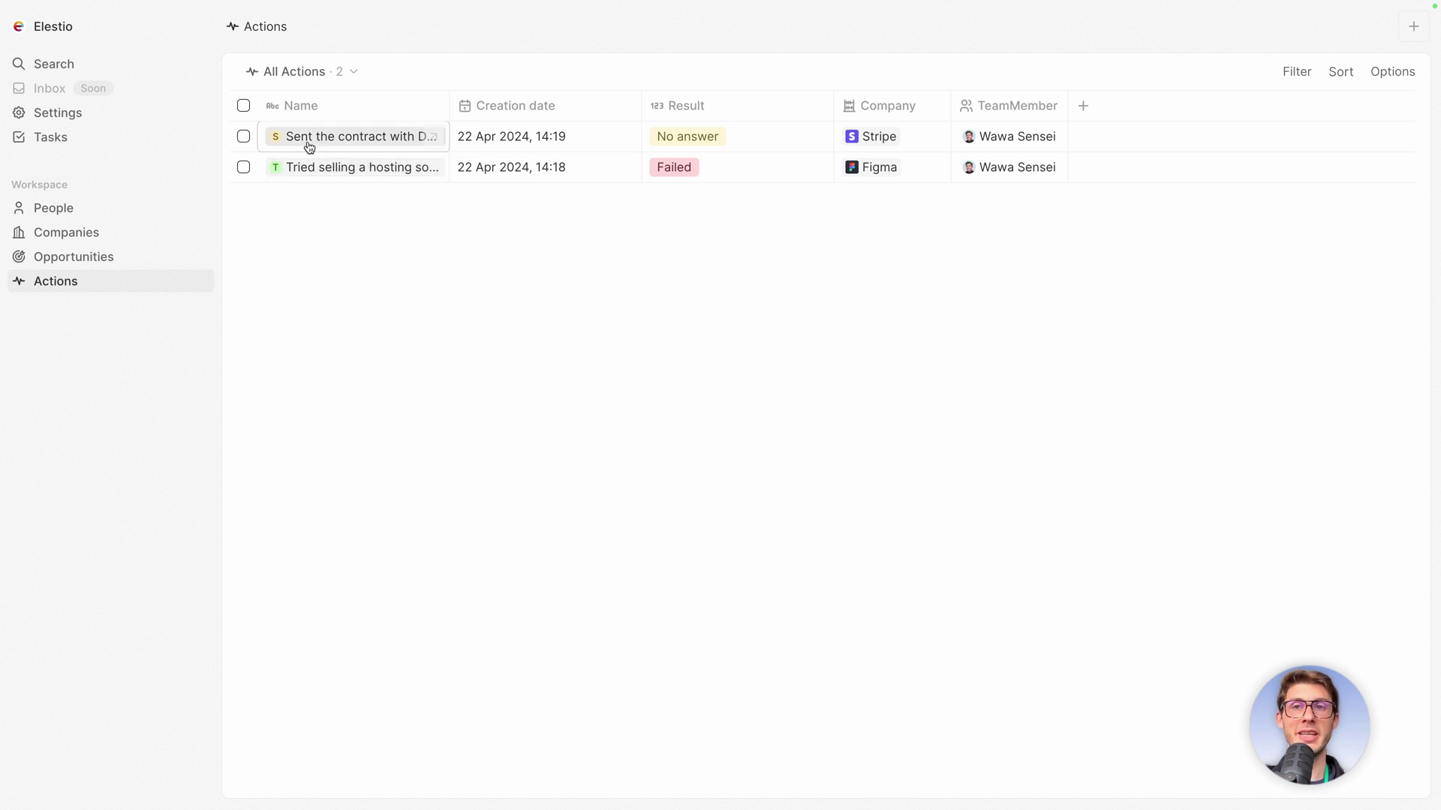
Add a new Kanban-type actions view named 'Action to redo'.
left_click(325, 73)
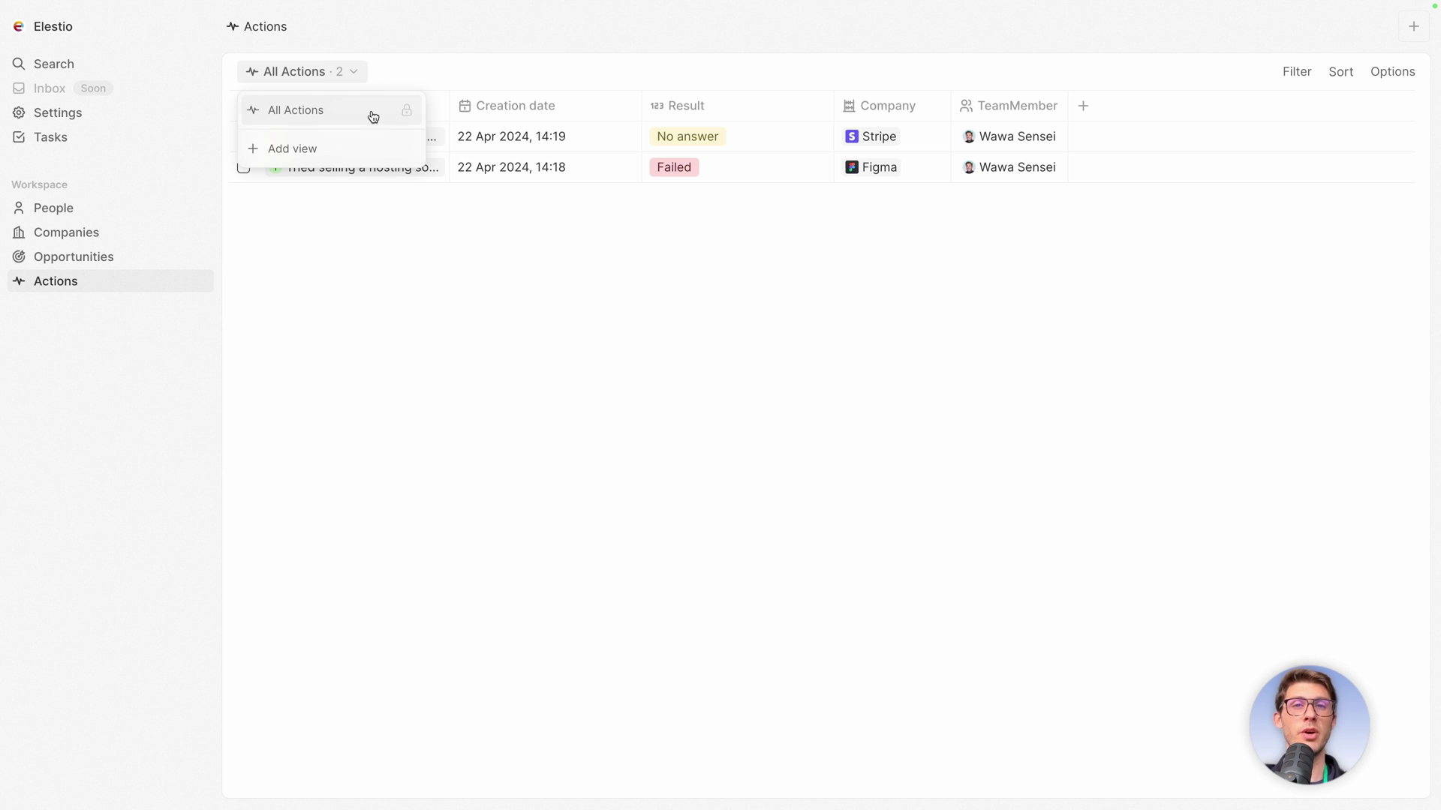
left_click(321, 150)
key("ctrl+a")
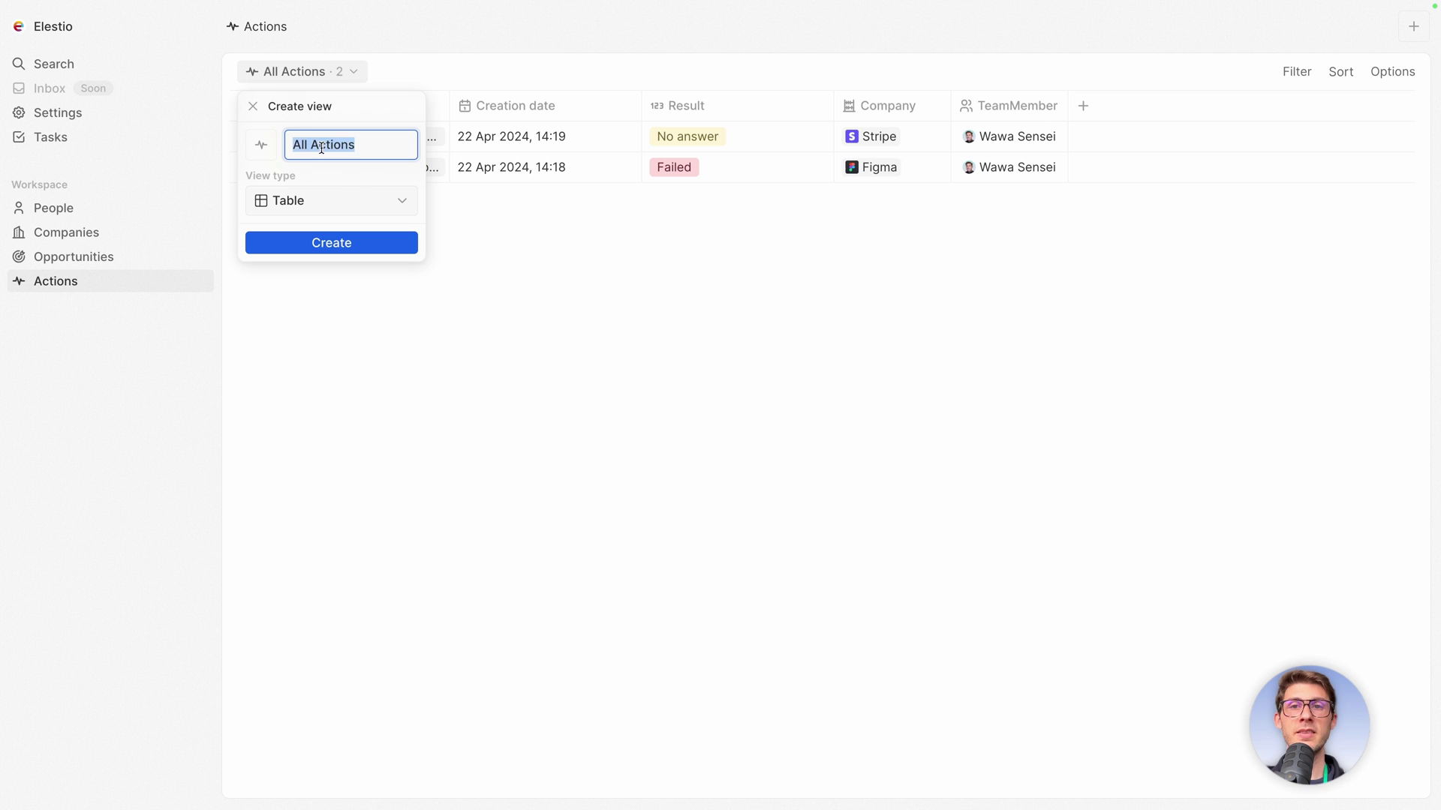
type("Action to redo")
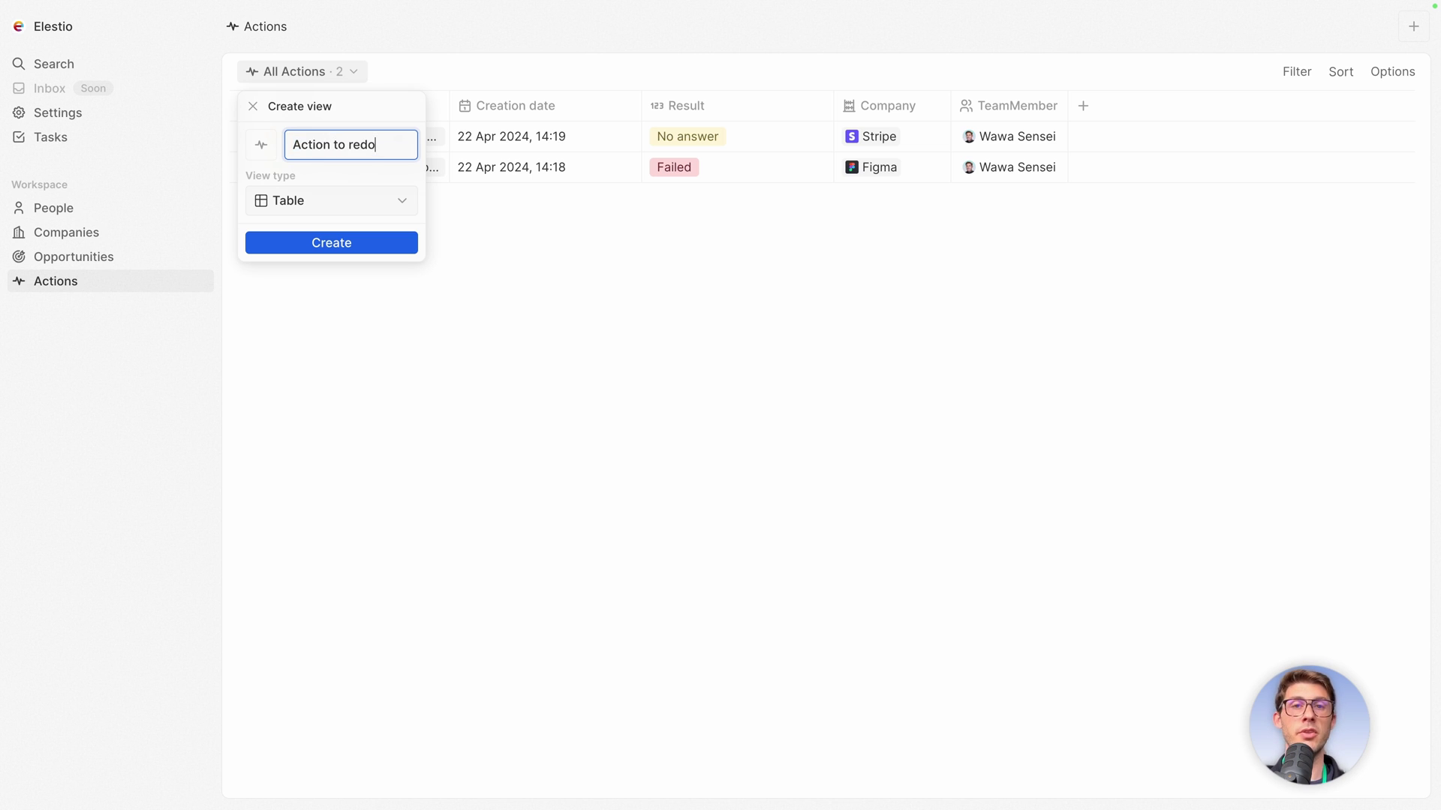
left_click(300, 200)
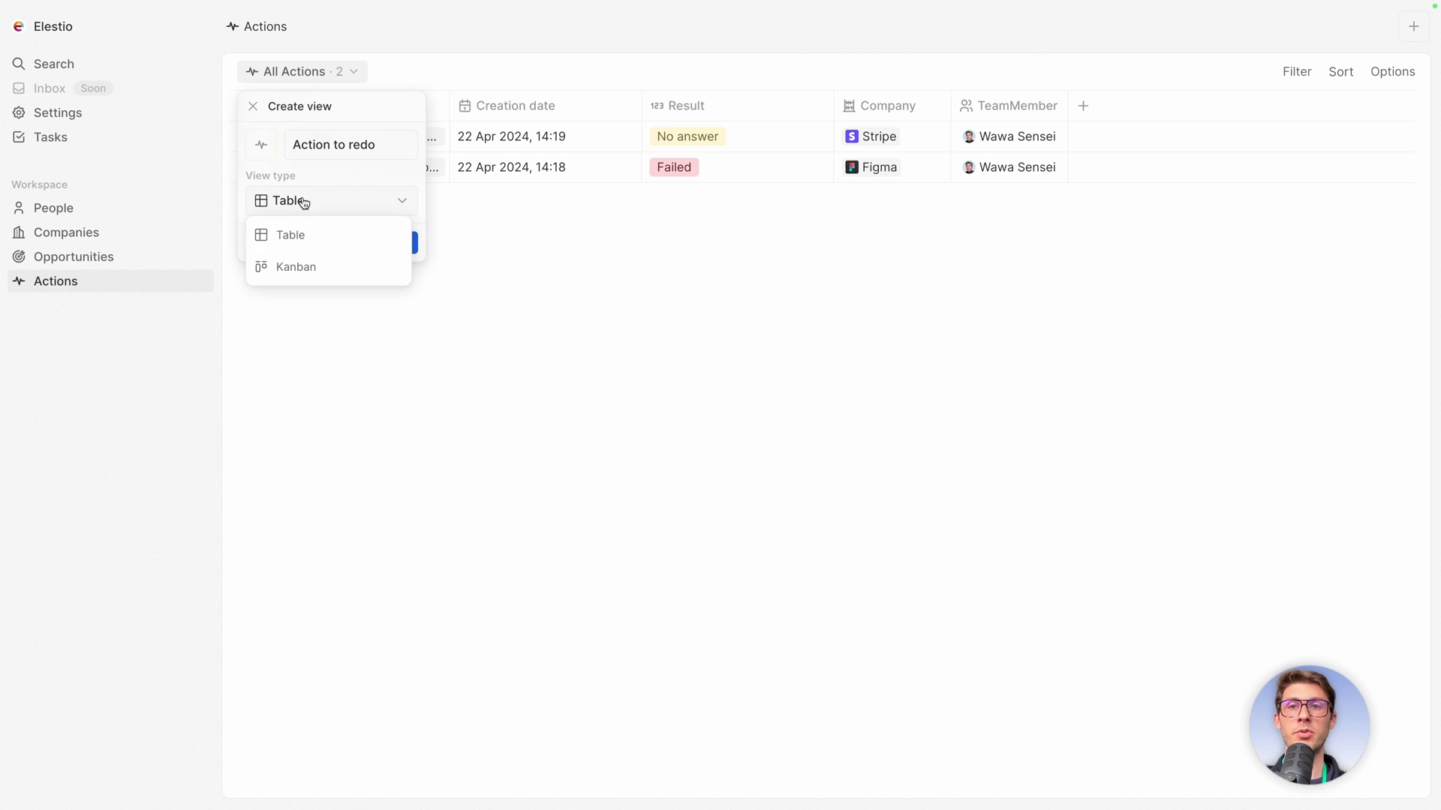
left_click(292, 268)
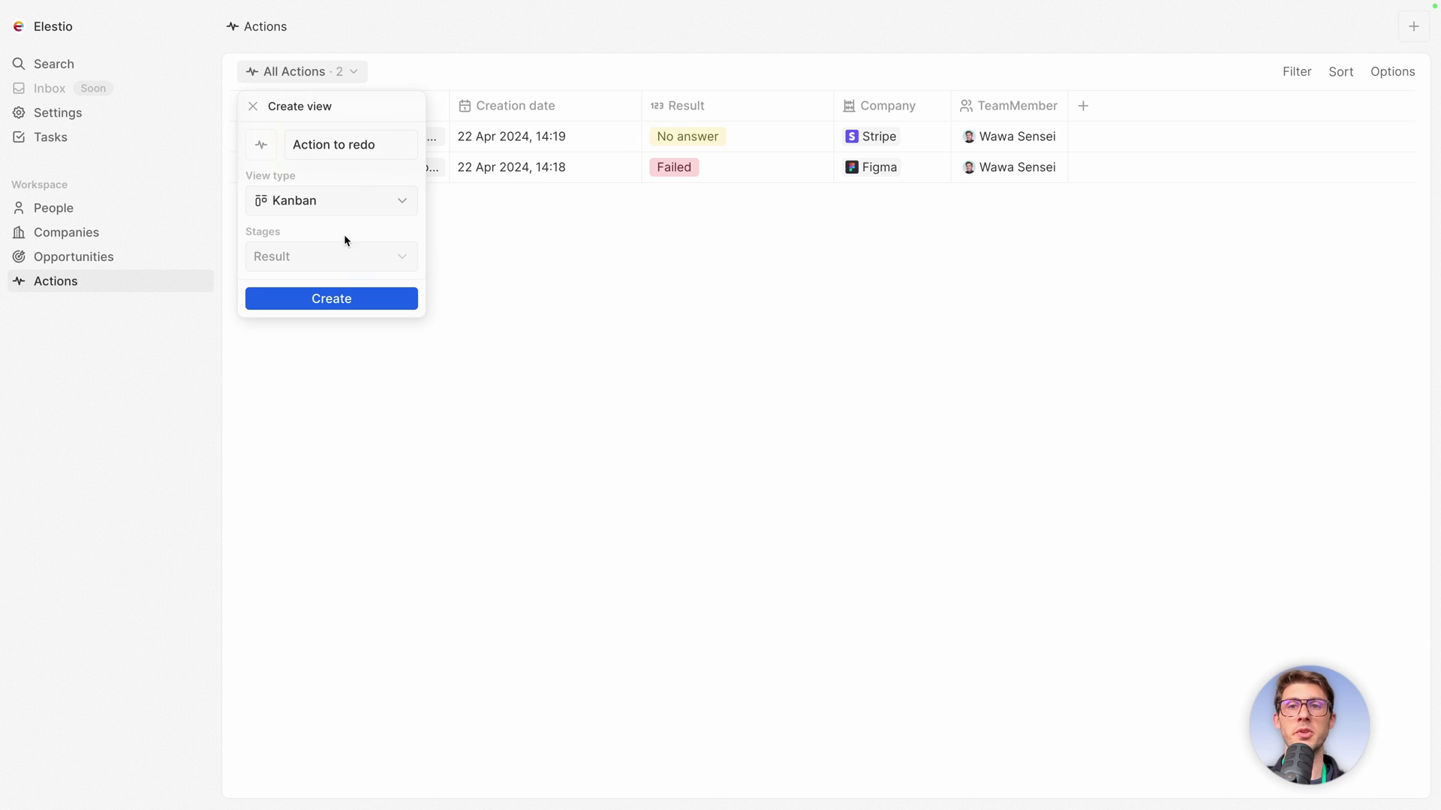
left_click(327, 306)
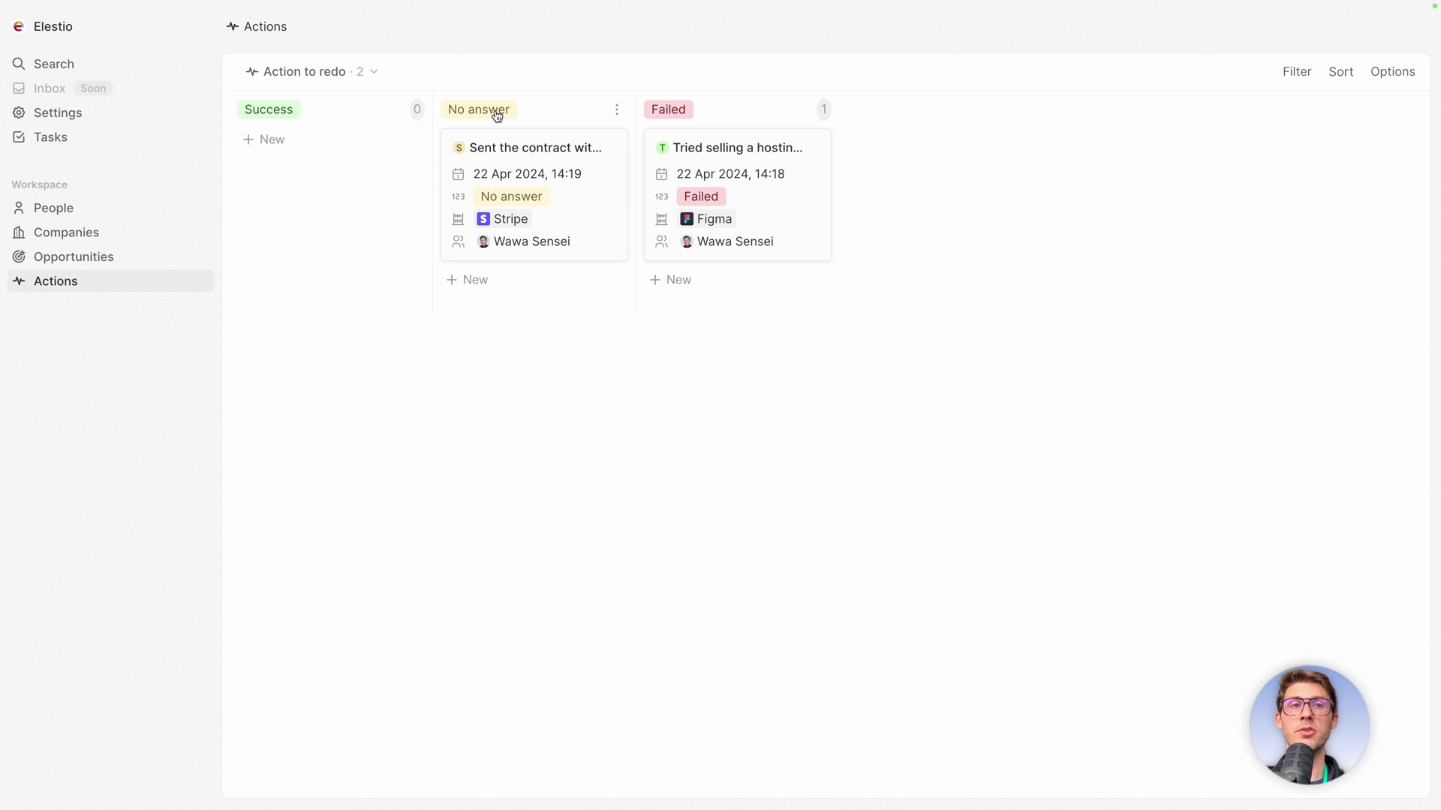
Filter the board to Result: No answer, save the filter to the view, and drag the contract card.
left_click(1283, 75)
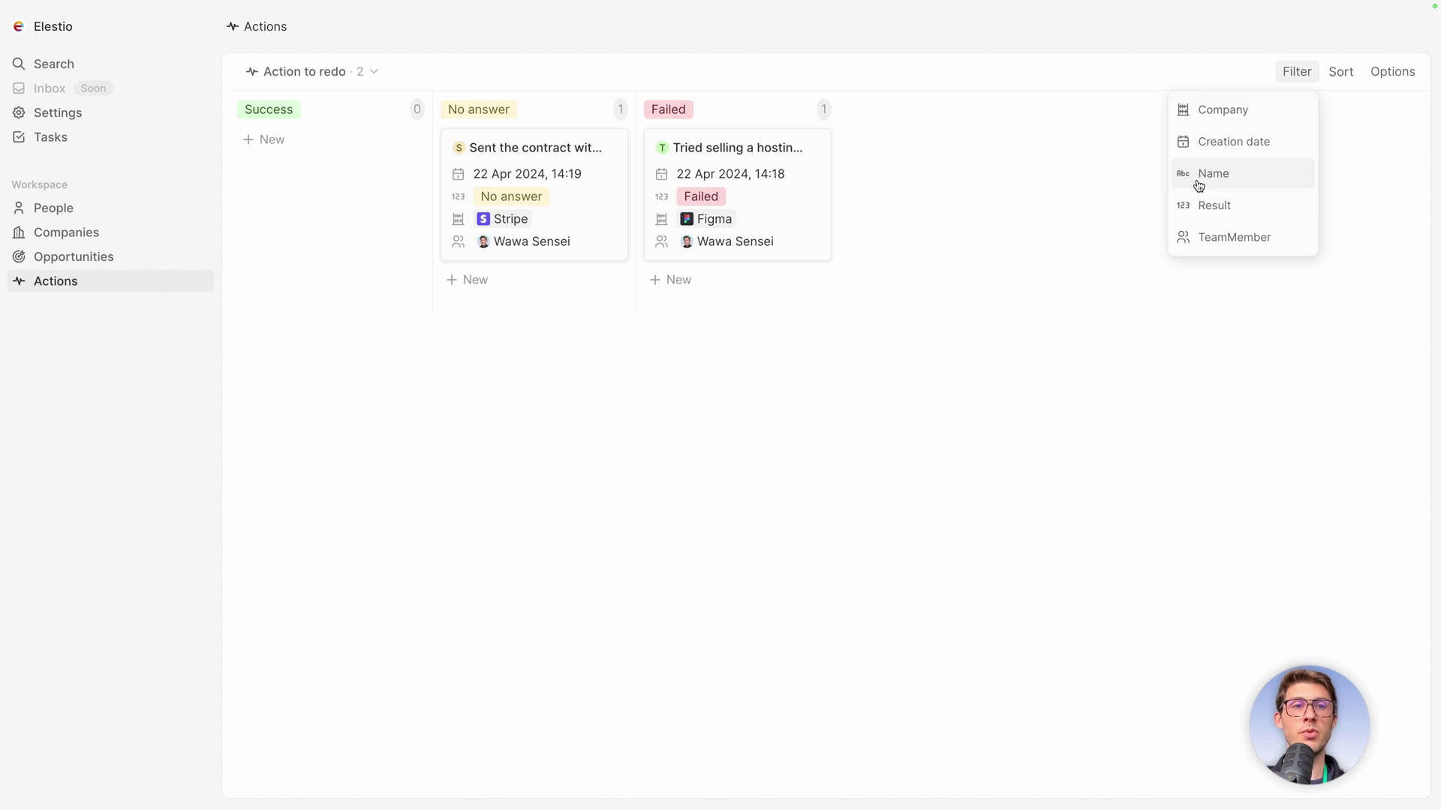
left_click(1198, 206)
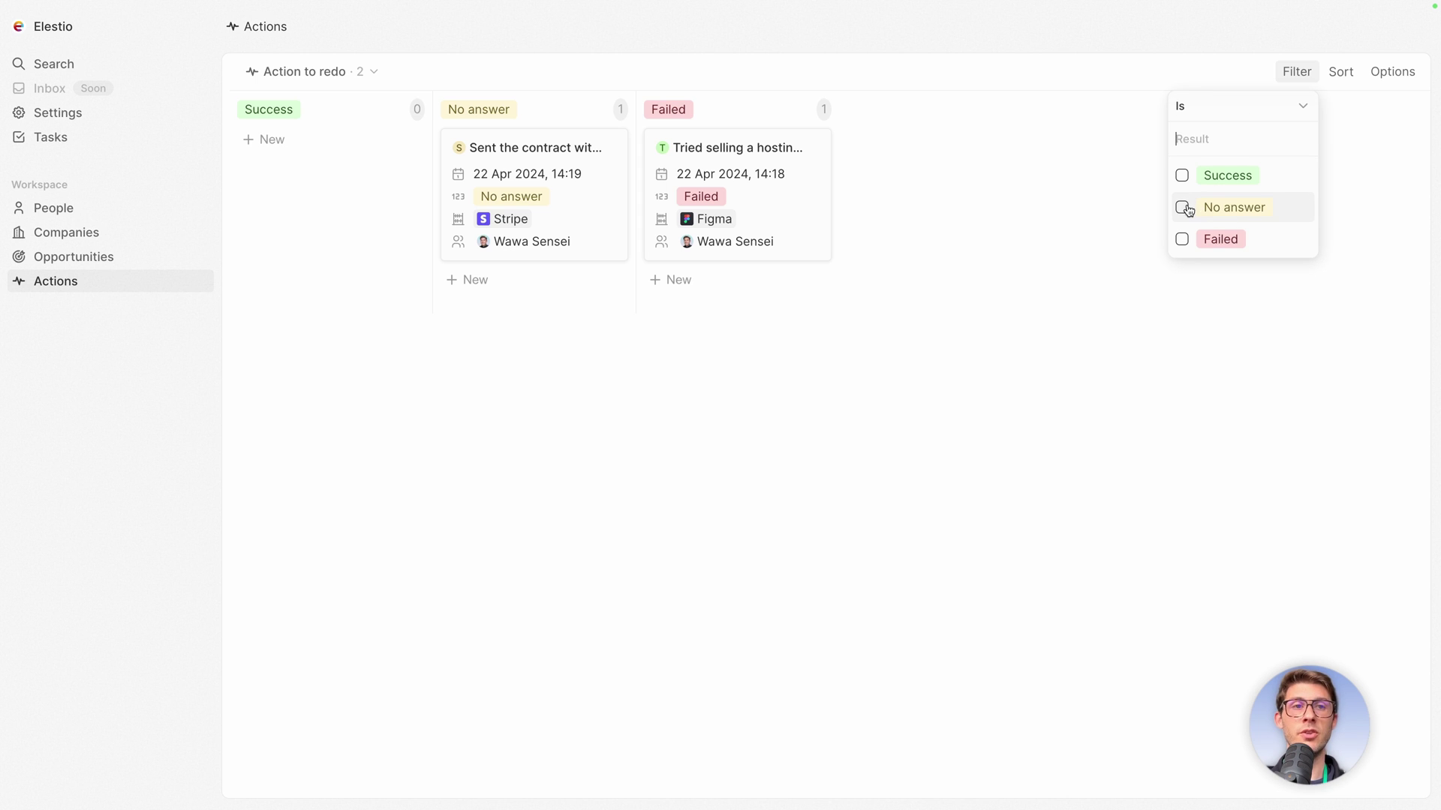
left_click(1181, 207)
left_click(997, 257)
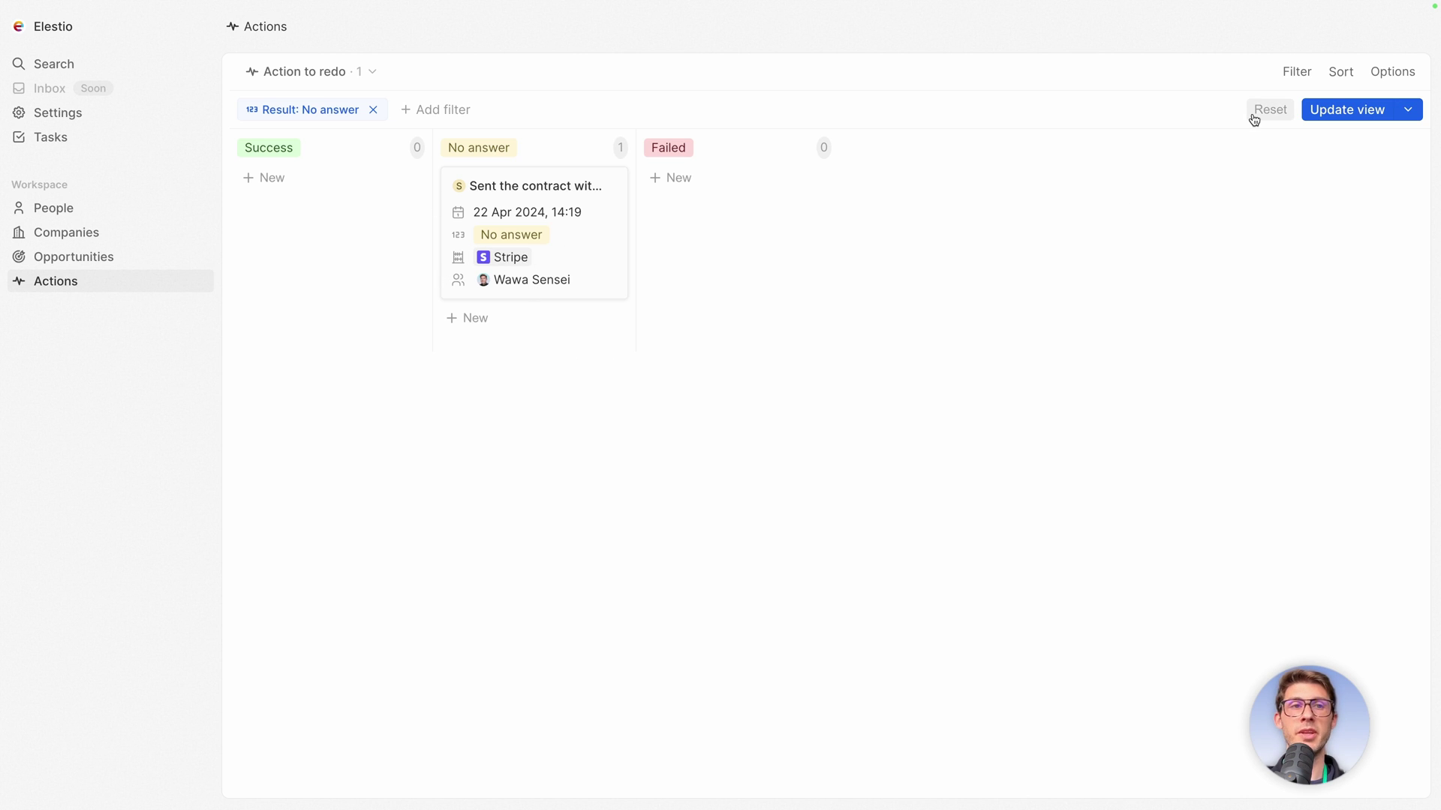
left_click(1329, 113)
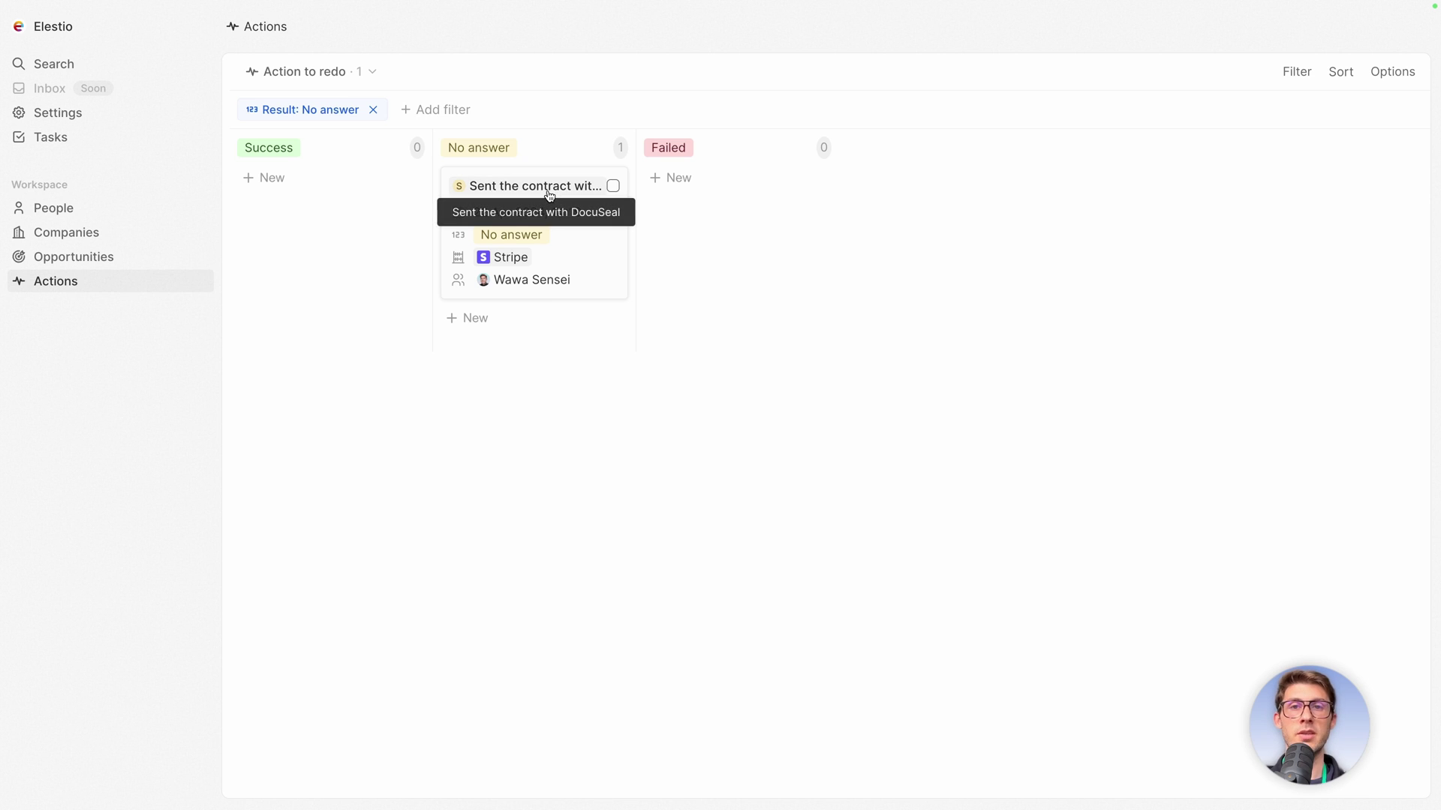
left_click_drag(551, 174, 356, 164)
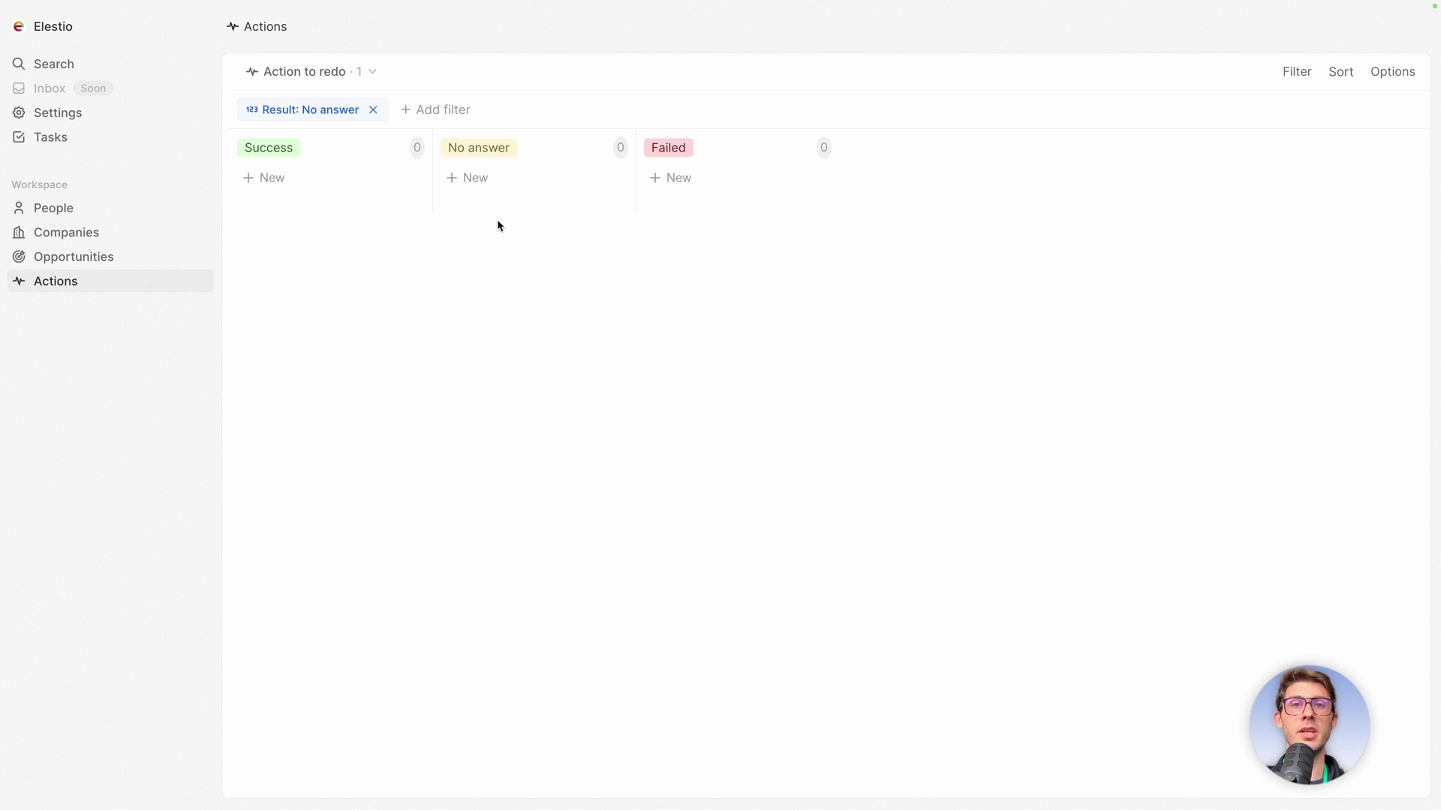
Switch to the All Actions view and glance through its Filter, Sort and Options menus.
left_click(319, 75)
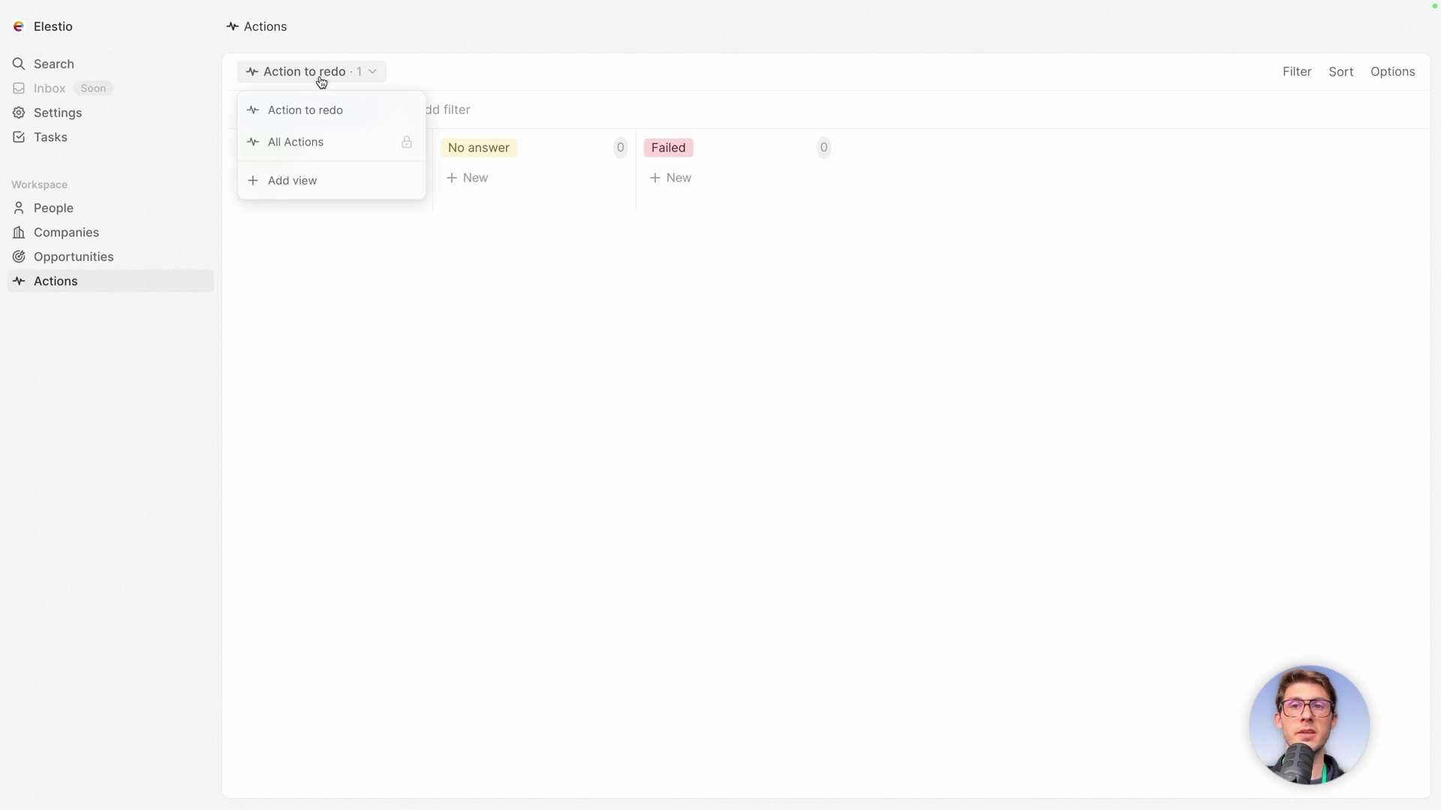
left_click(300, 142)
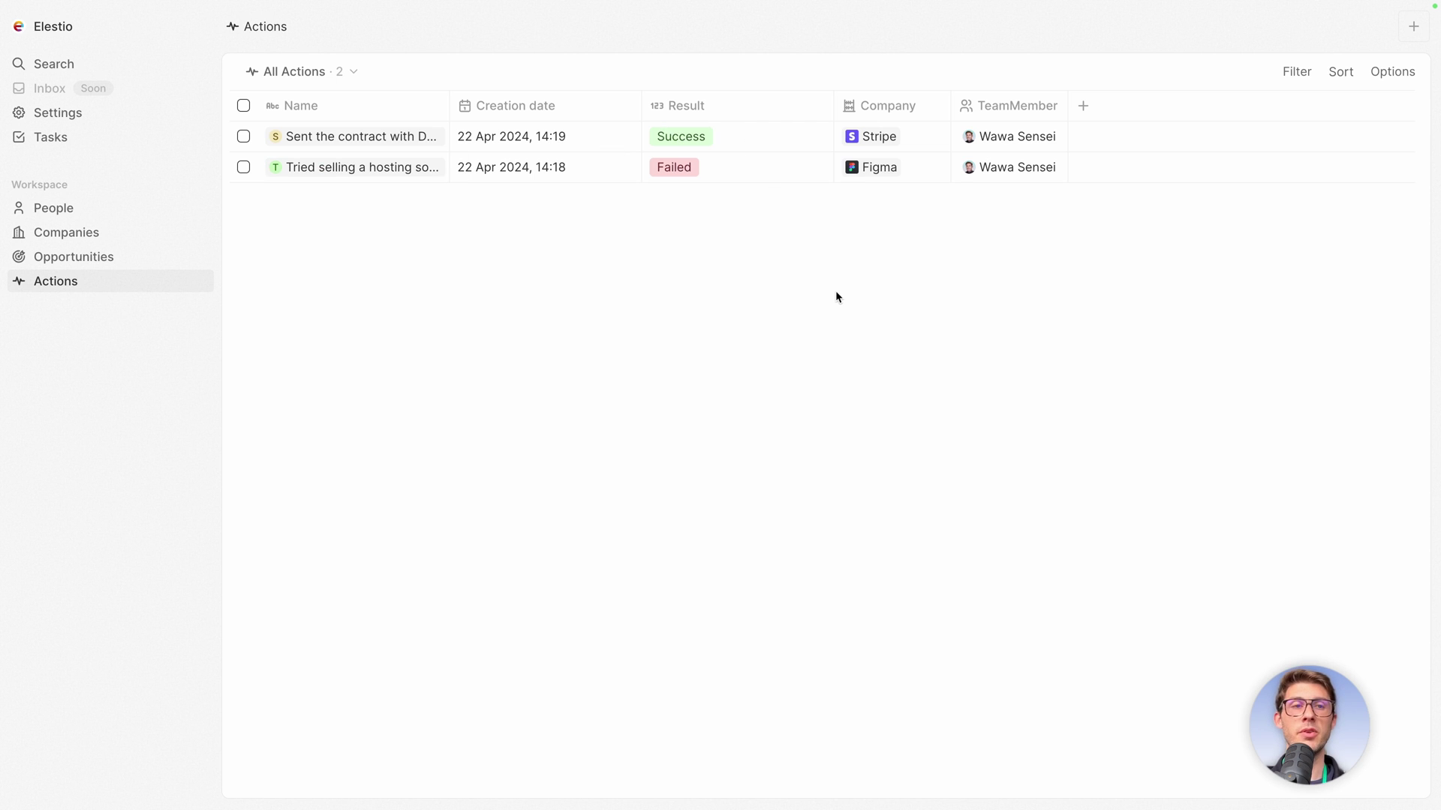
left_click(1292, 71)
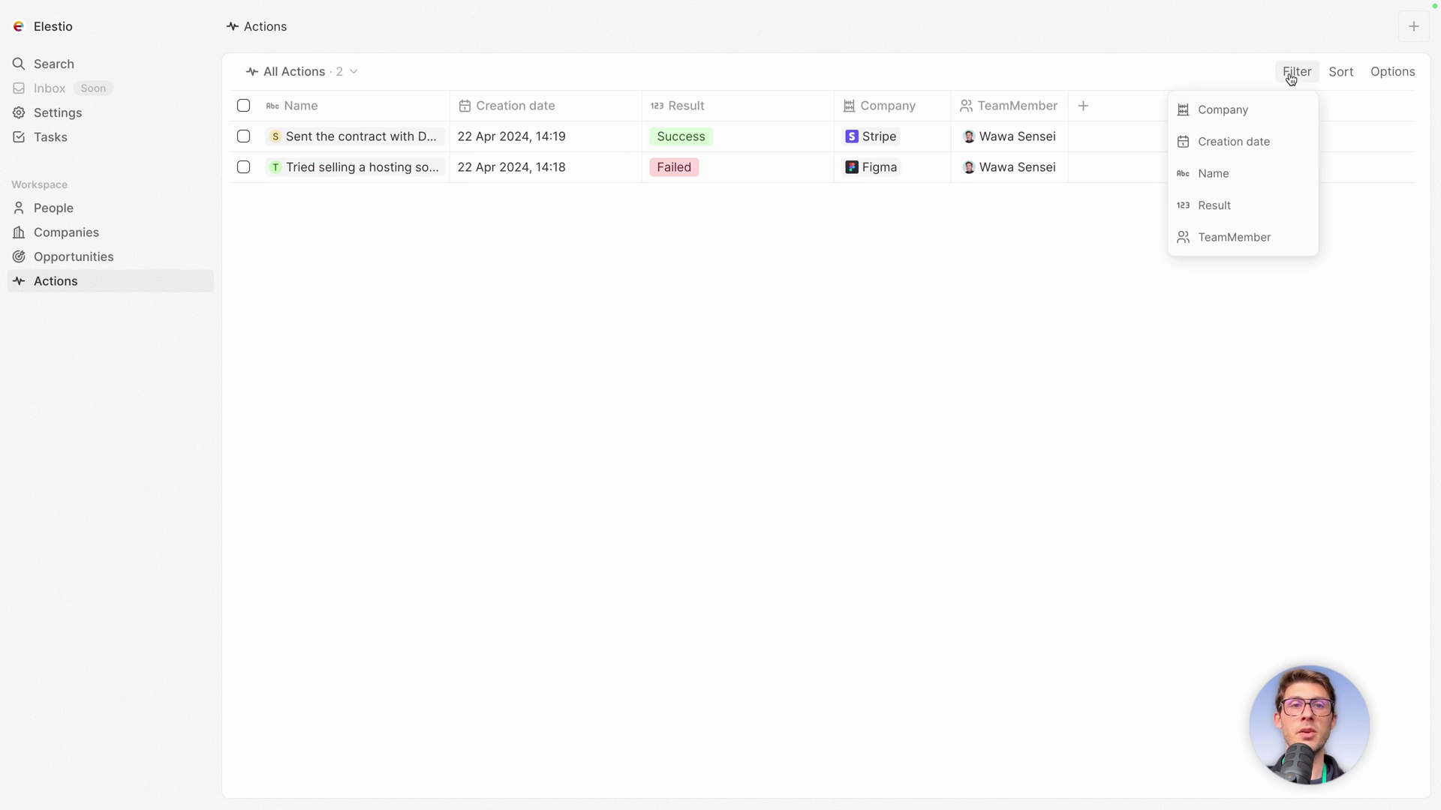
left_click(1079, 379)
left_click(1341, 71)
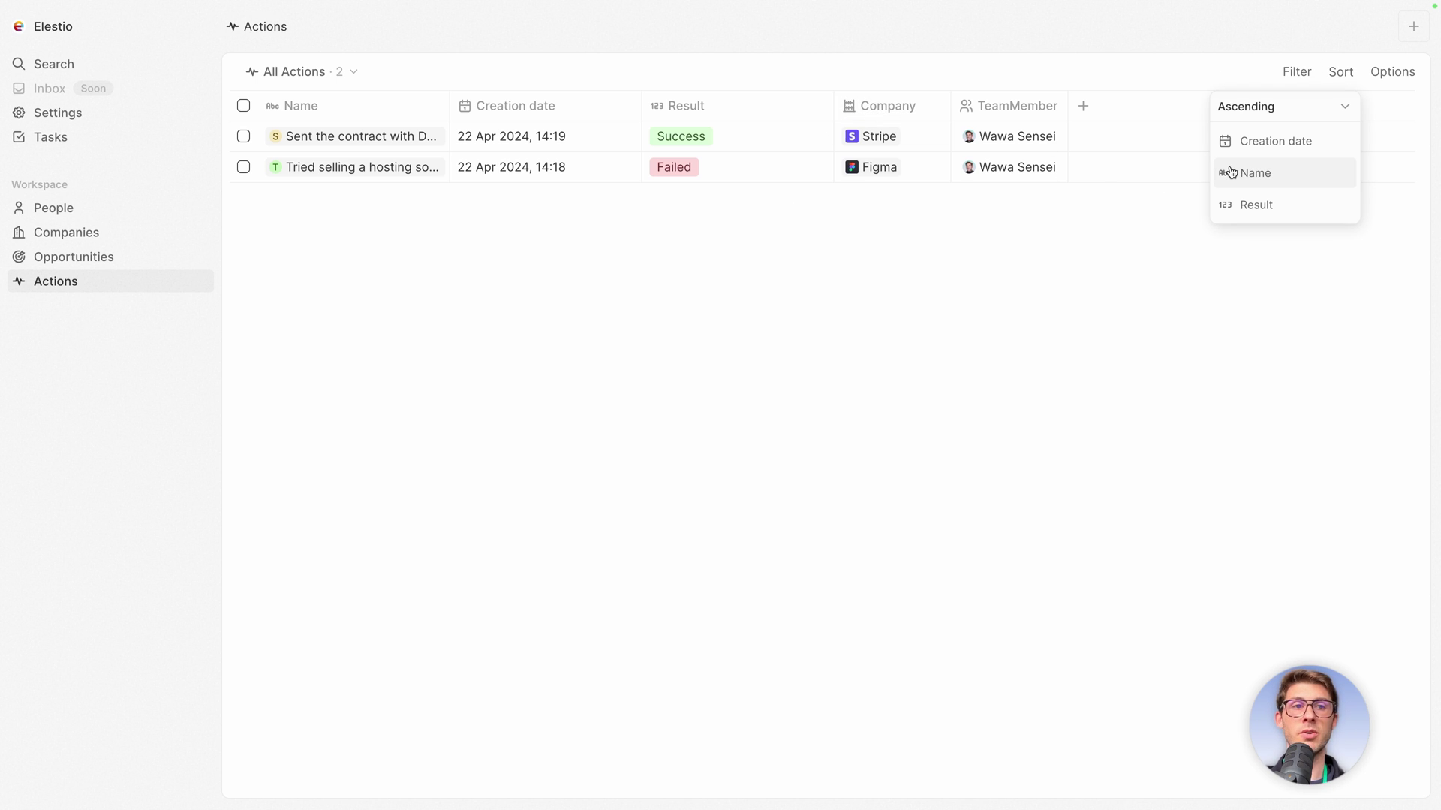
left_click(1059, 252)
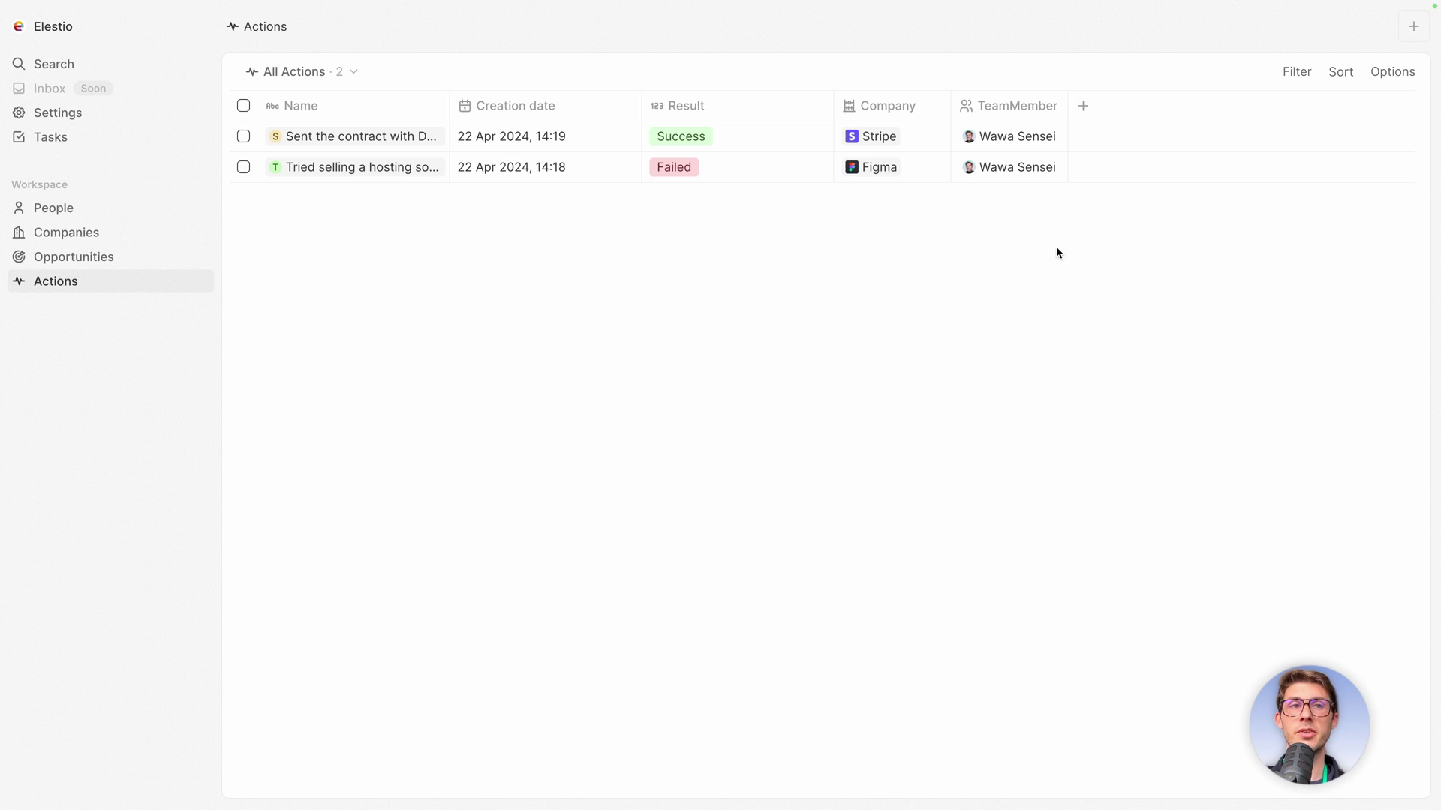
left_click(1377, 73)
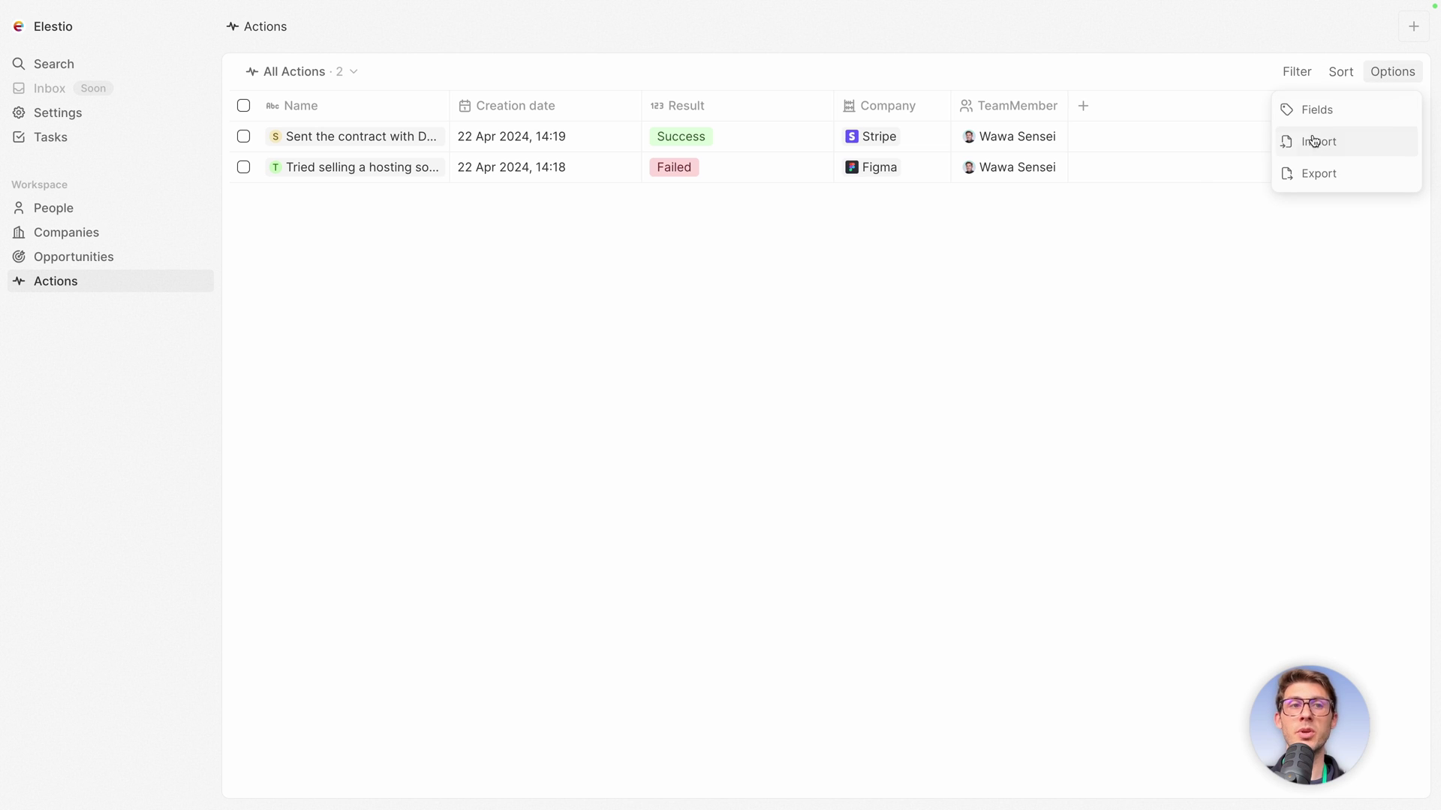
left_click(1066, 327)
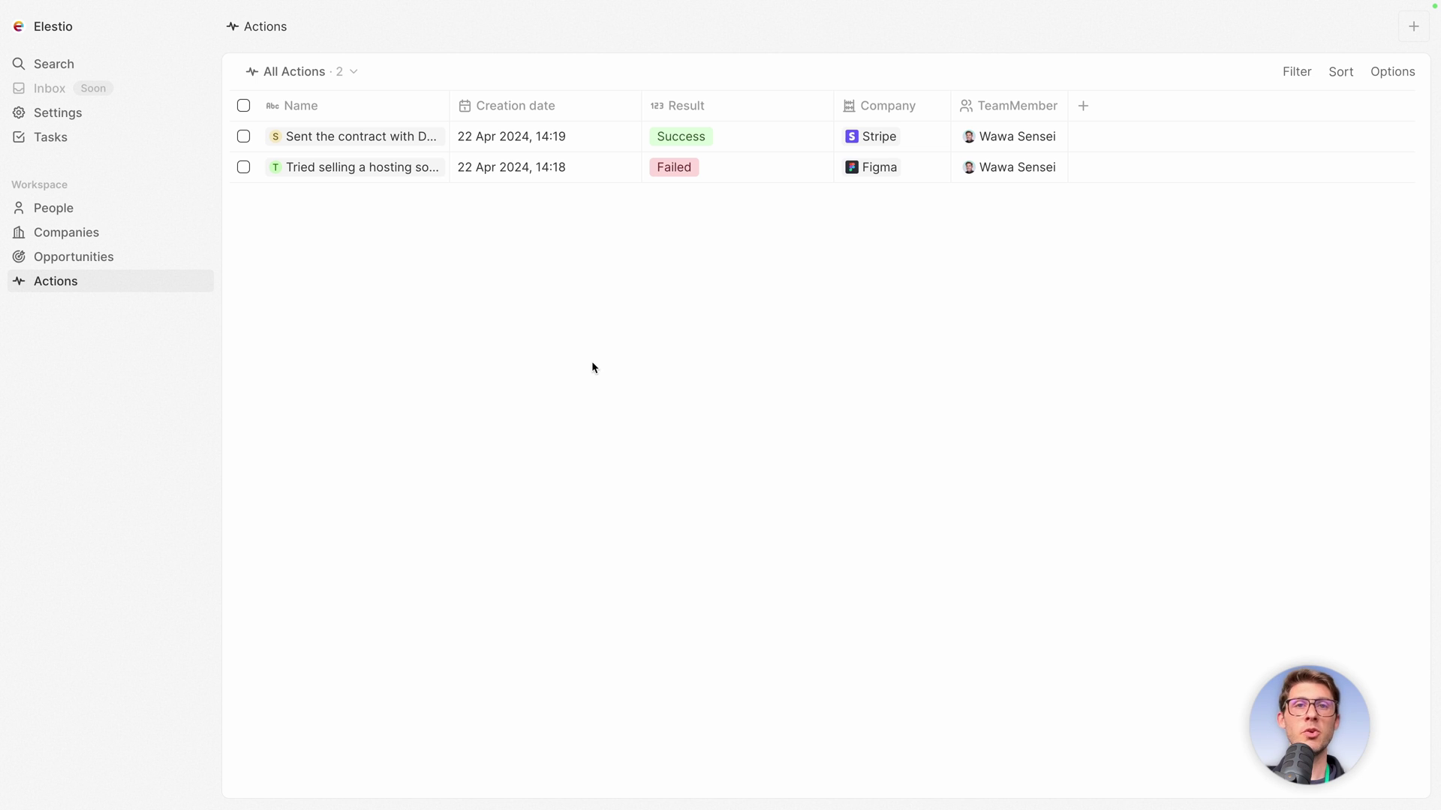
On the DocuSeal action's record, start a new note titled 'Contract written'.
left_click(288, 138)
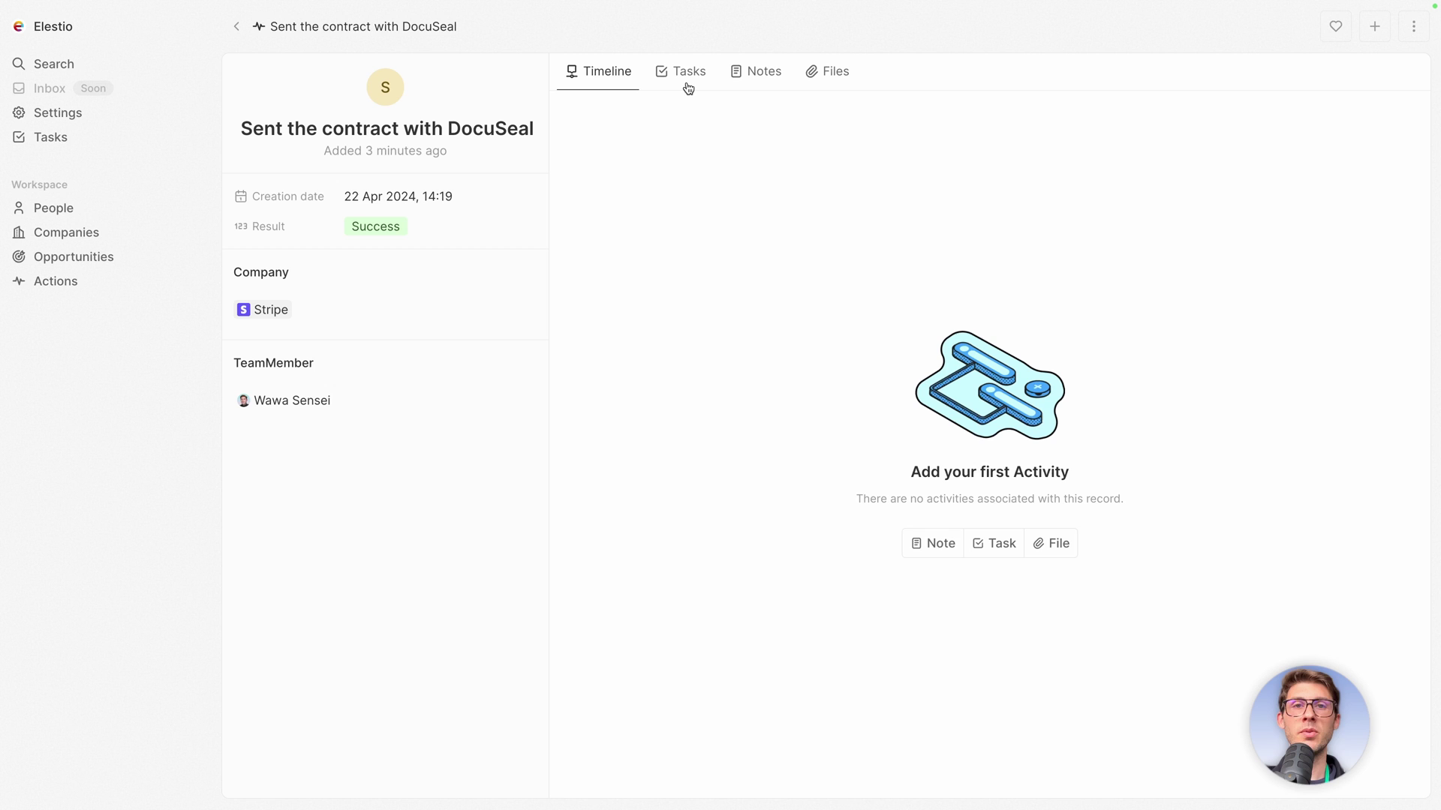
left_click(748, 80)
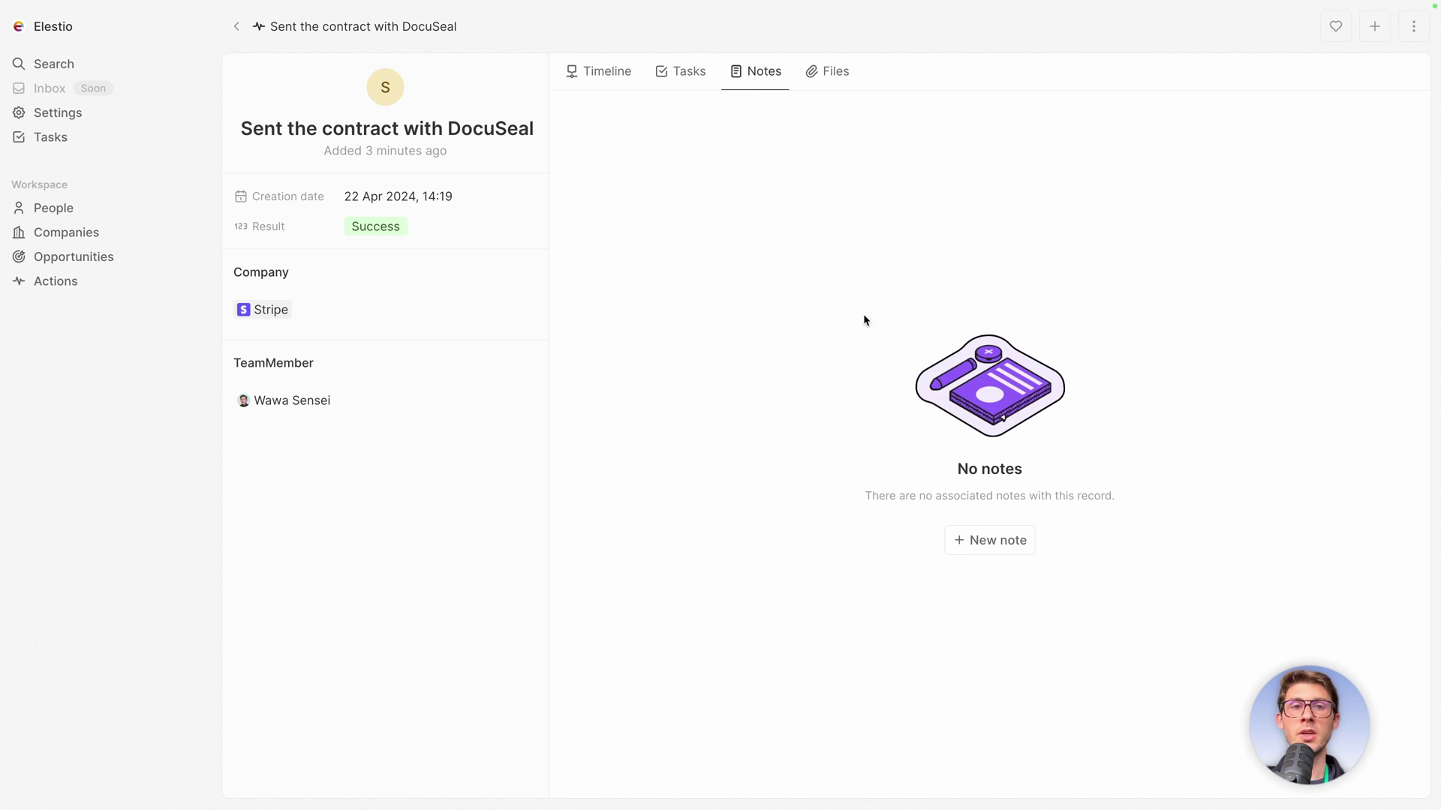
left_click(983, 540)
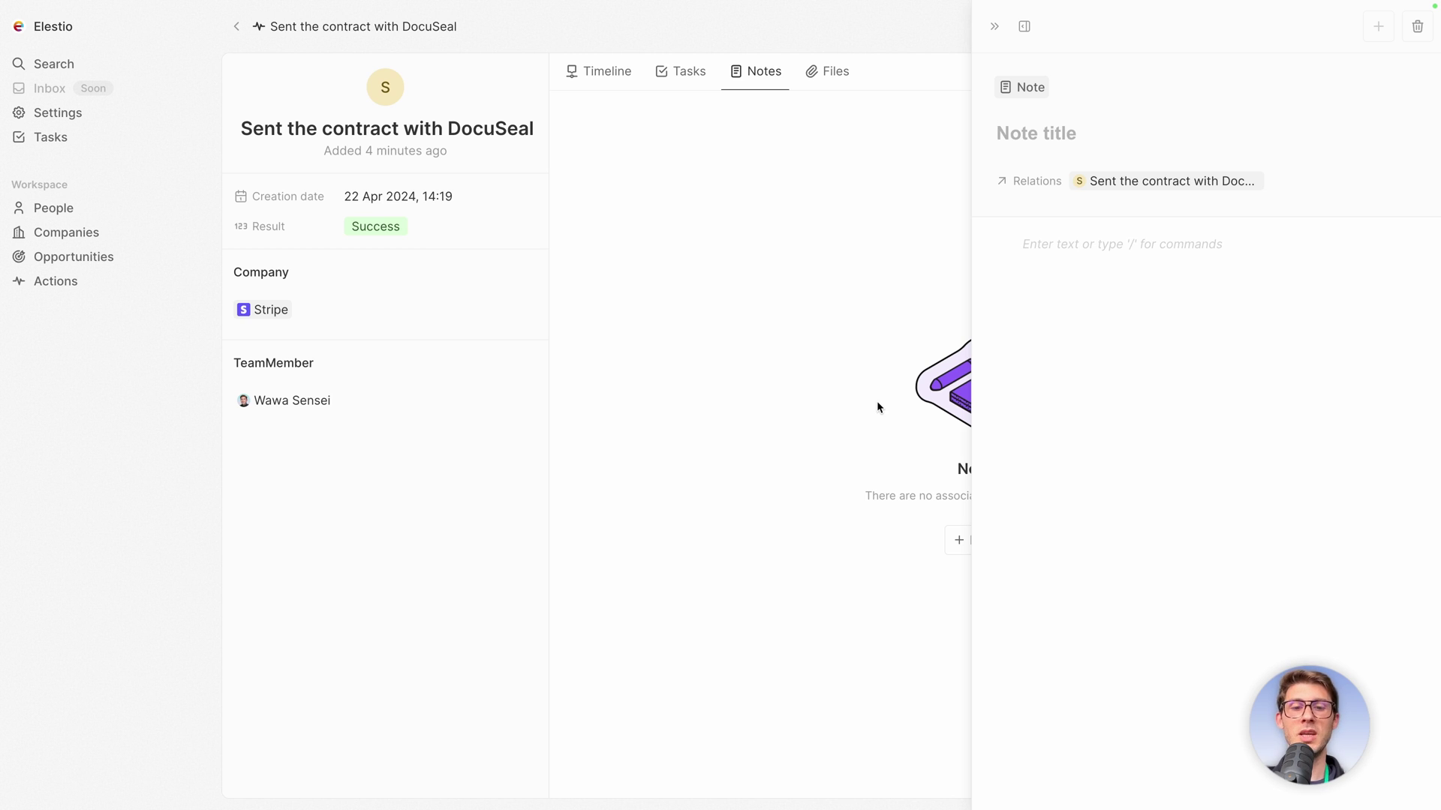
type("Contr")
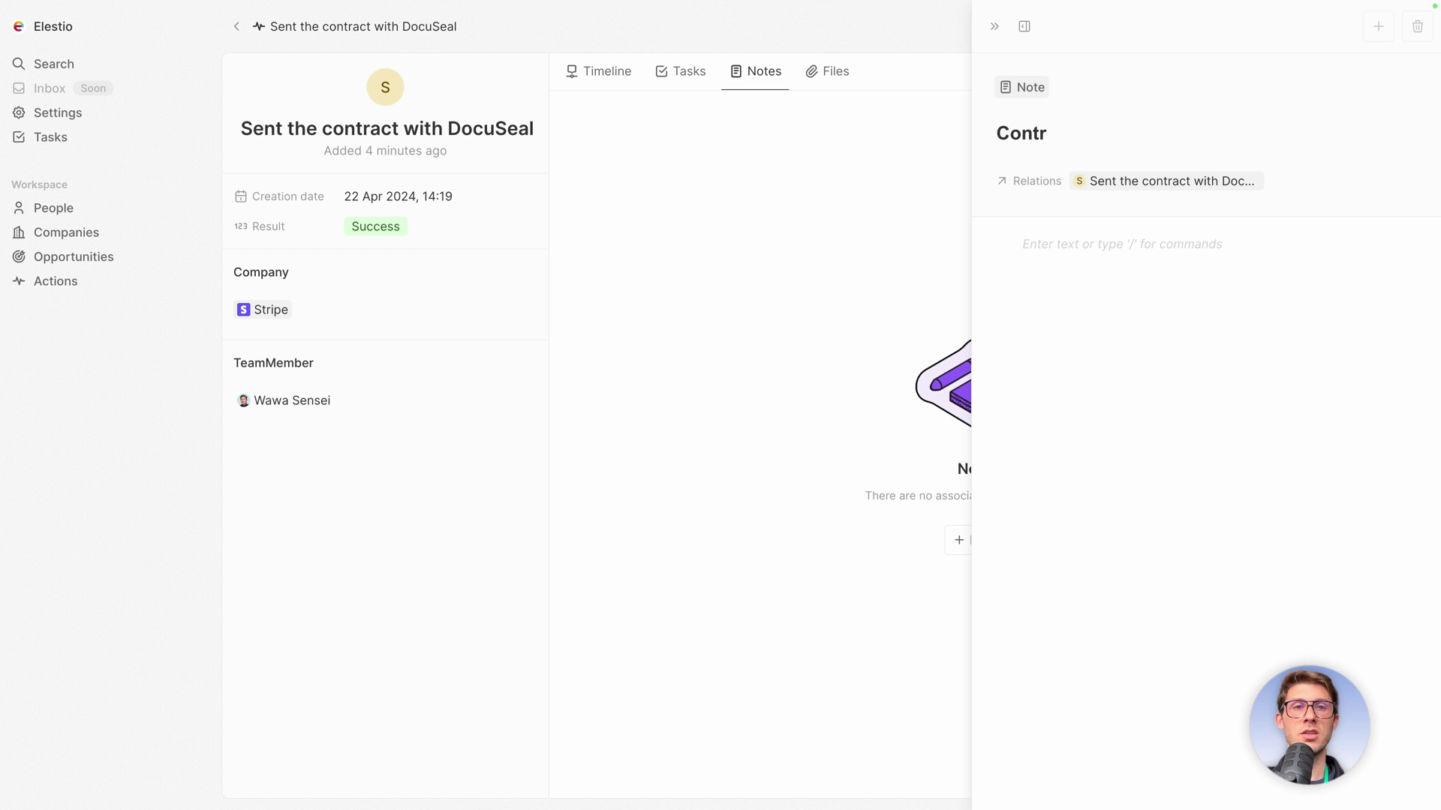
type("act written")
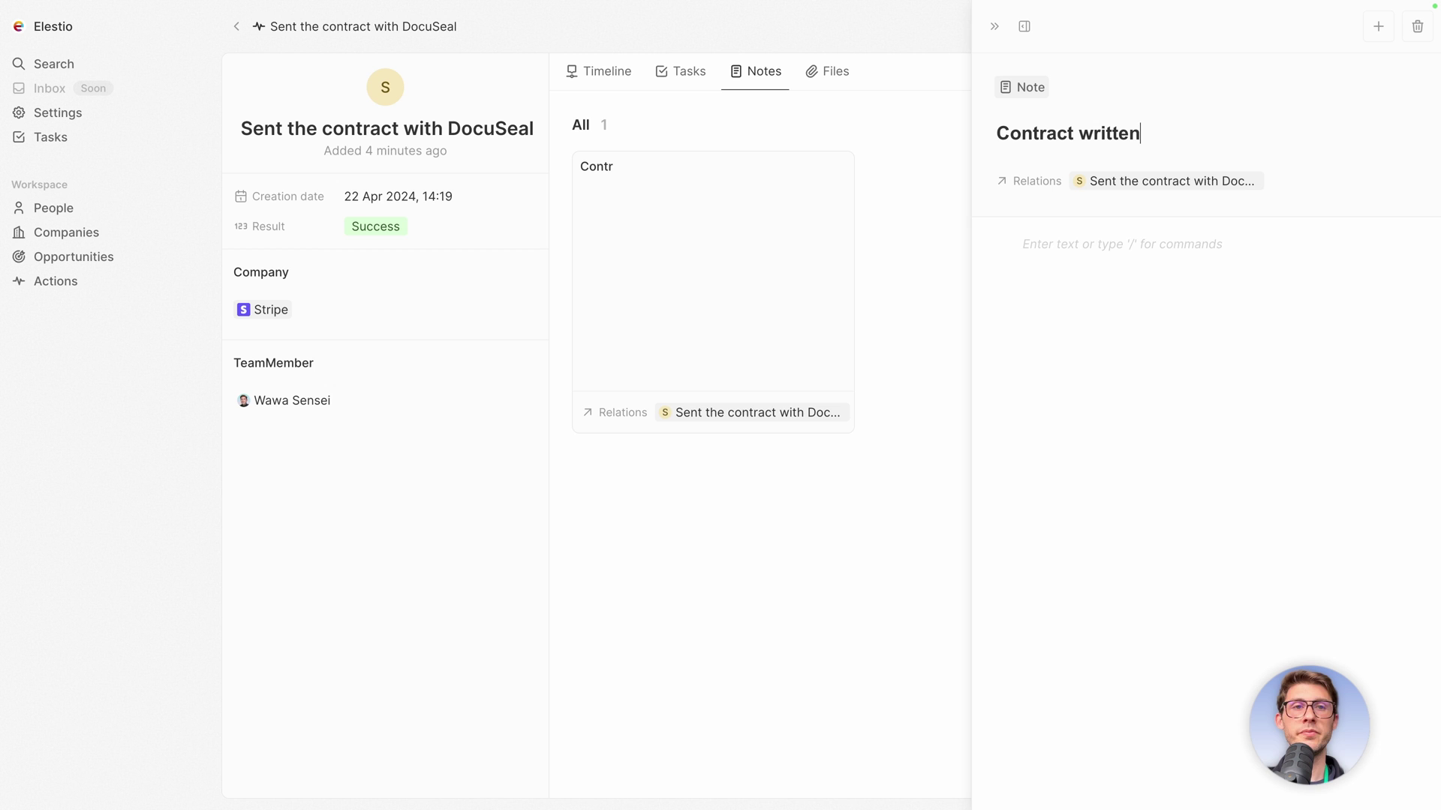
Write a Heading 1 'Hello' and the line 'This was the contract' in the note, then close it.
left_click(1156, 256)
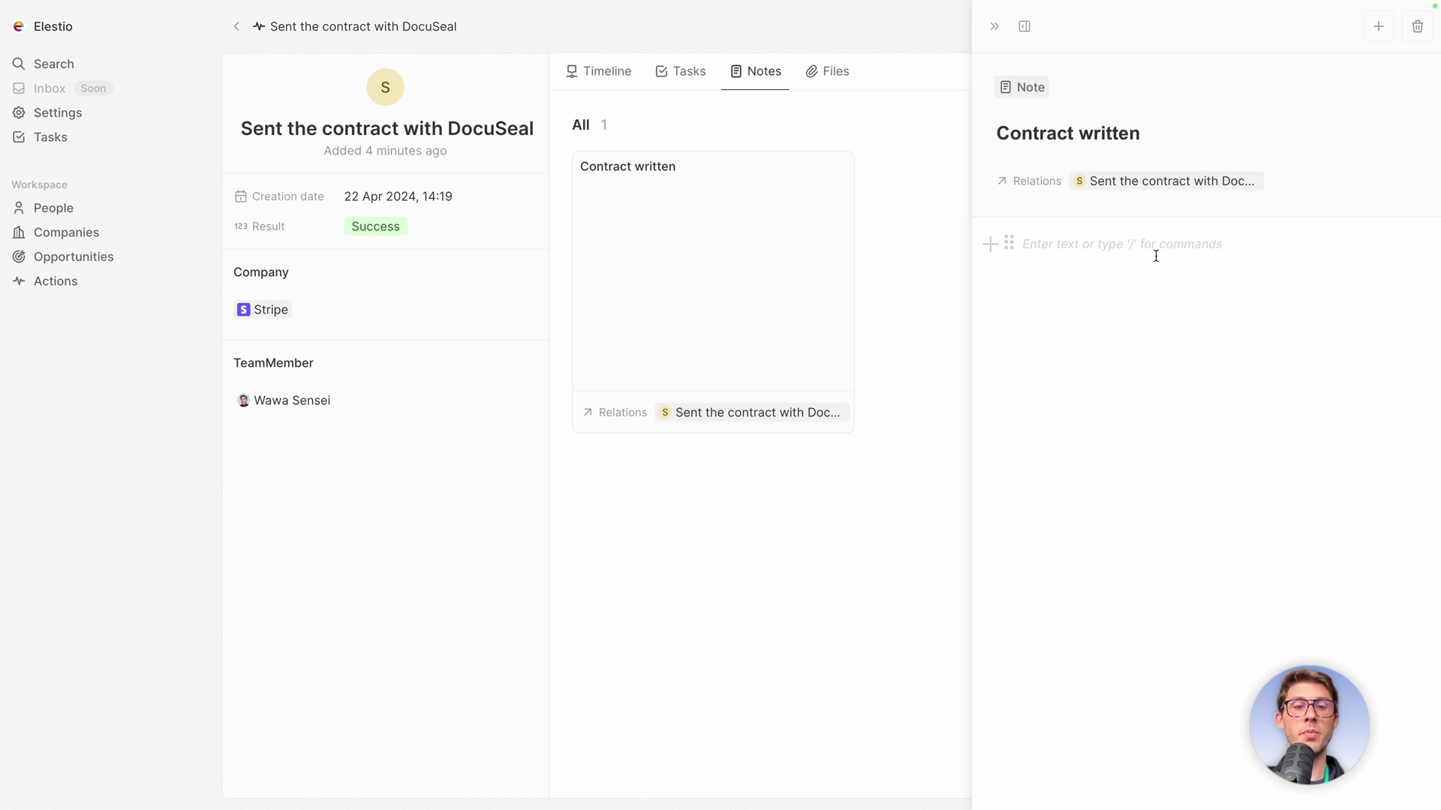
type("/")
key("Return")
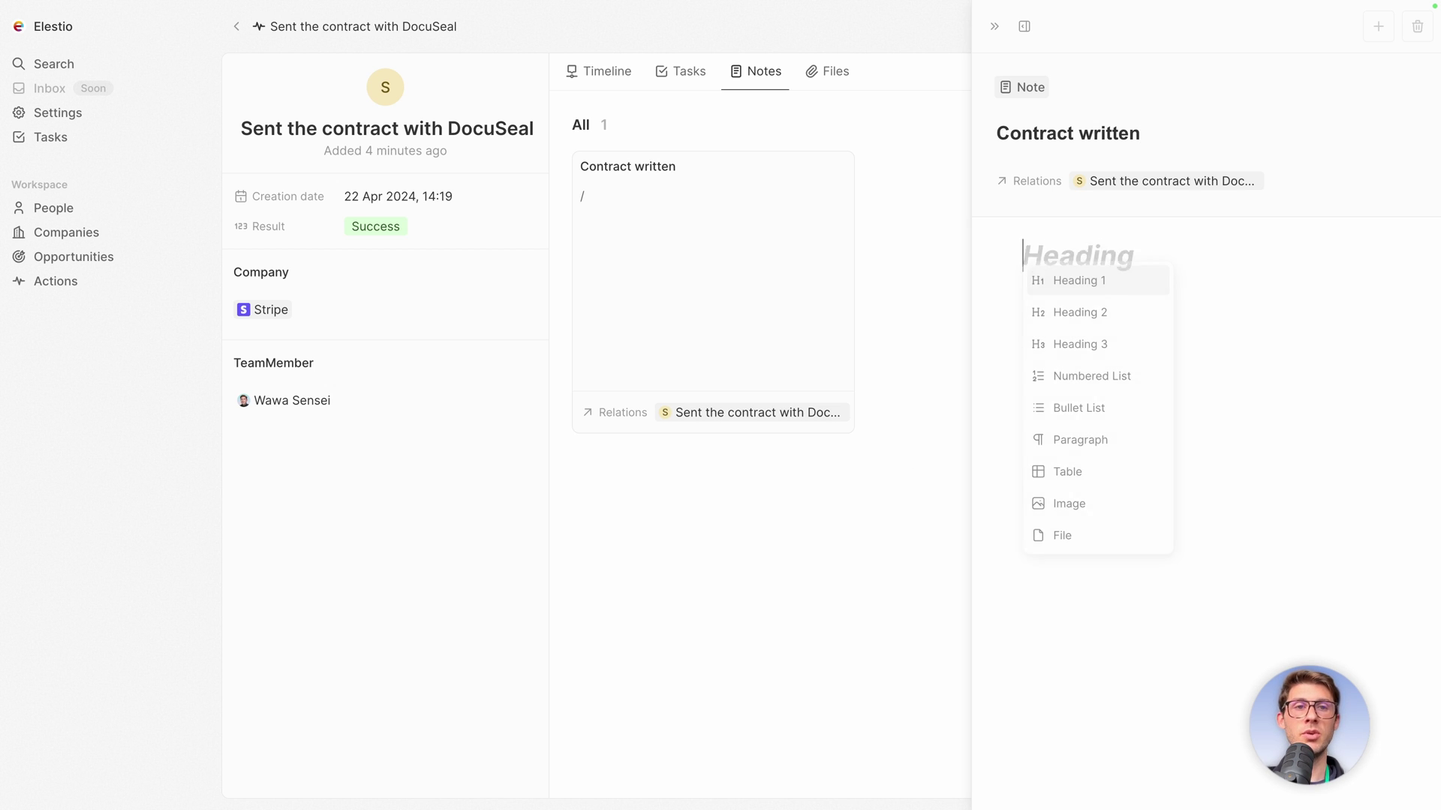
type("Hello")
key("Return")
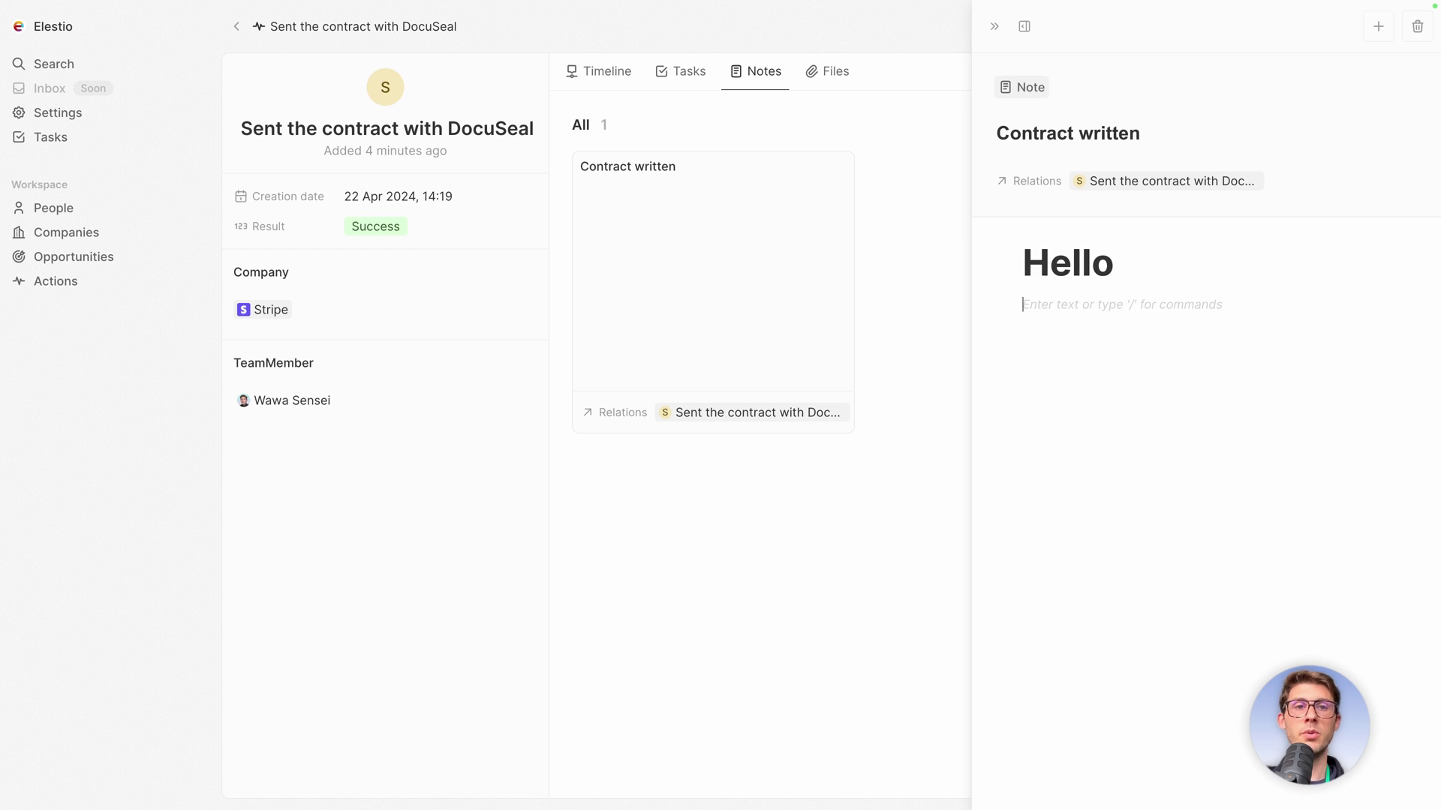
type("This was the w")
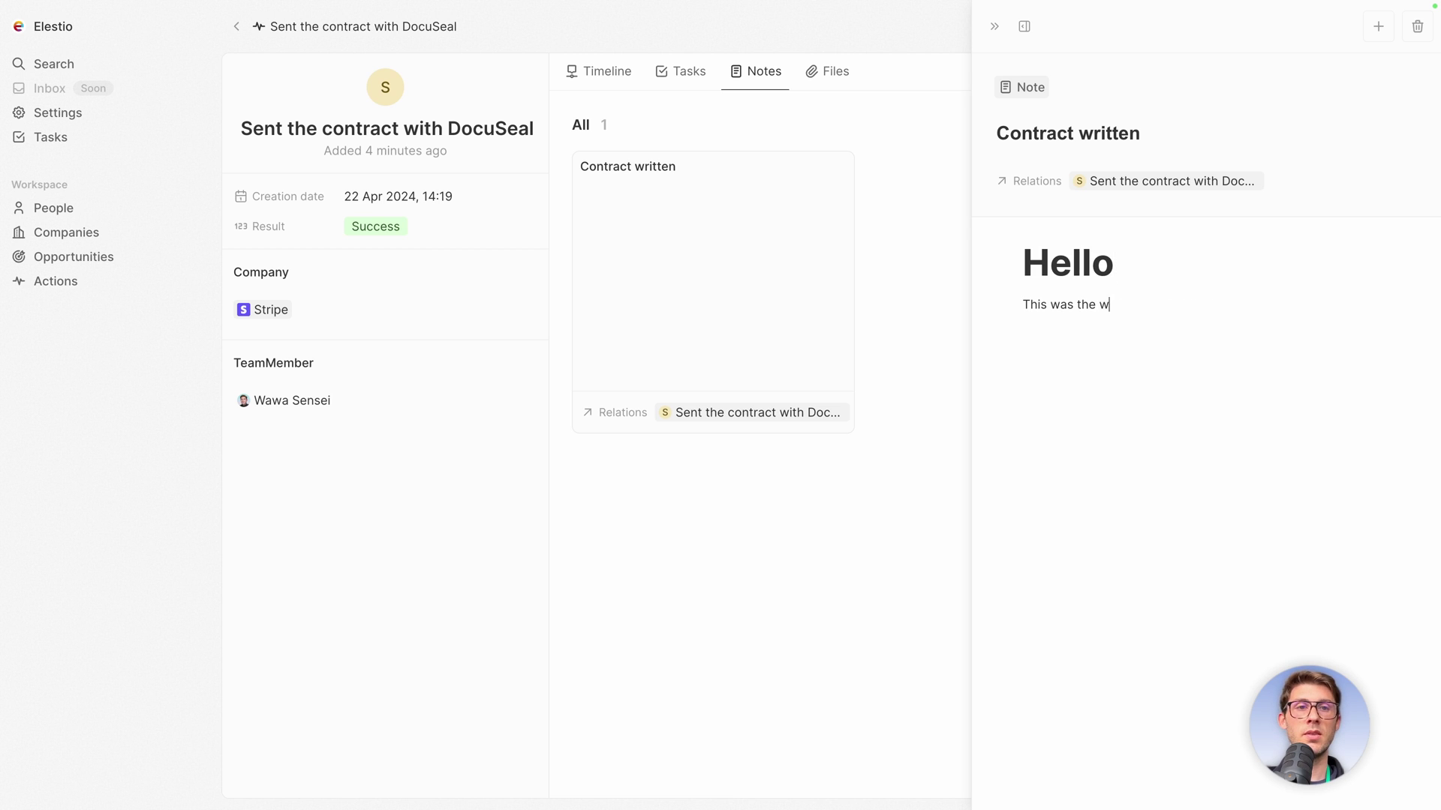
key("BackSpace")
type("contract")
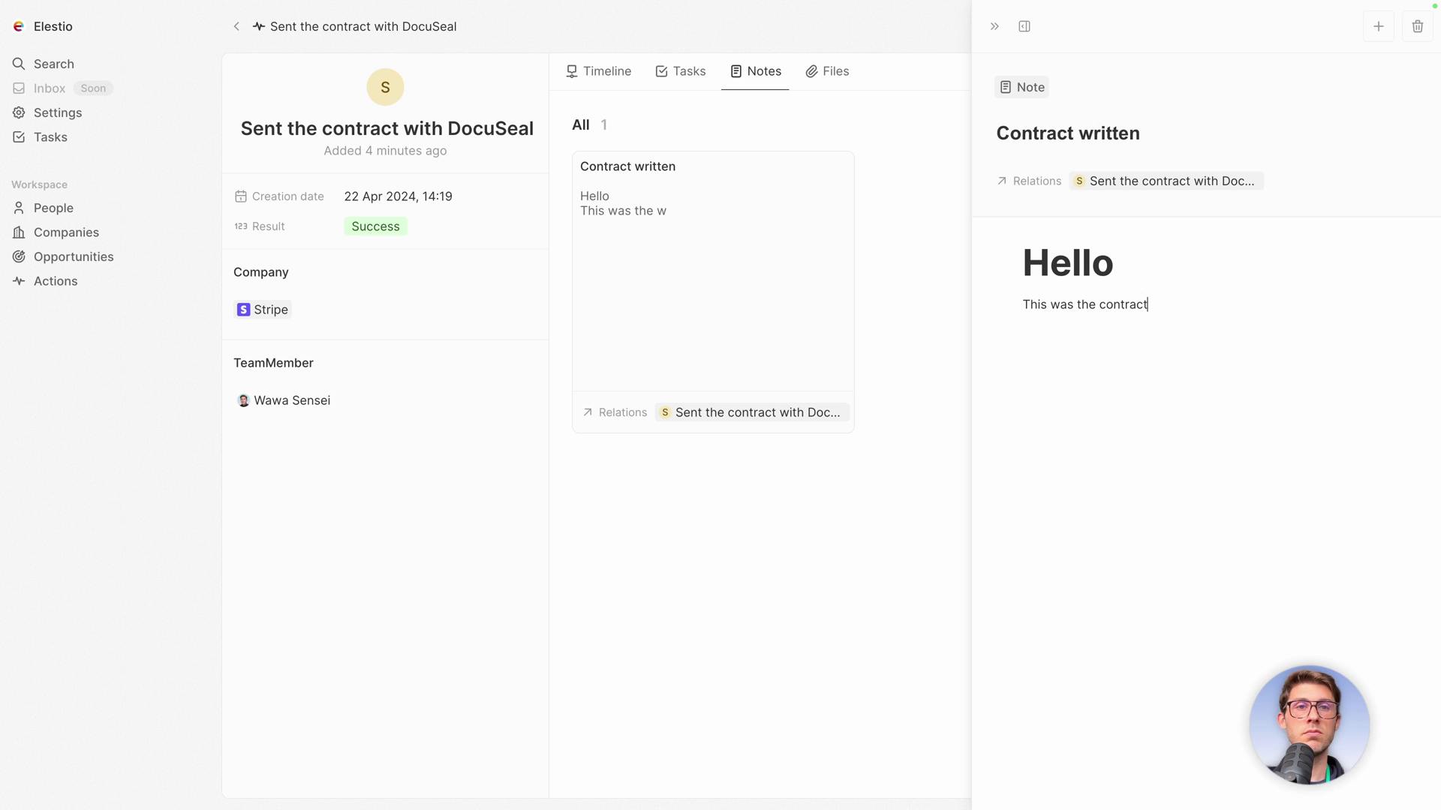
left_click(908, 187)
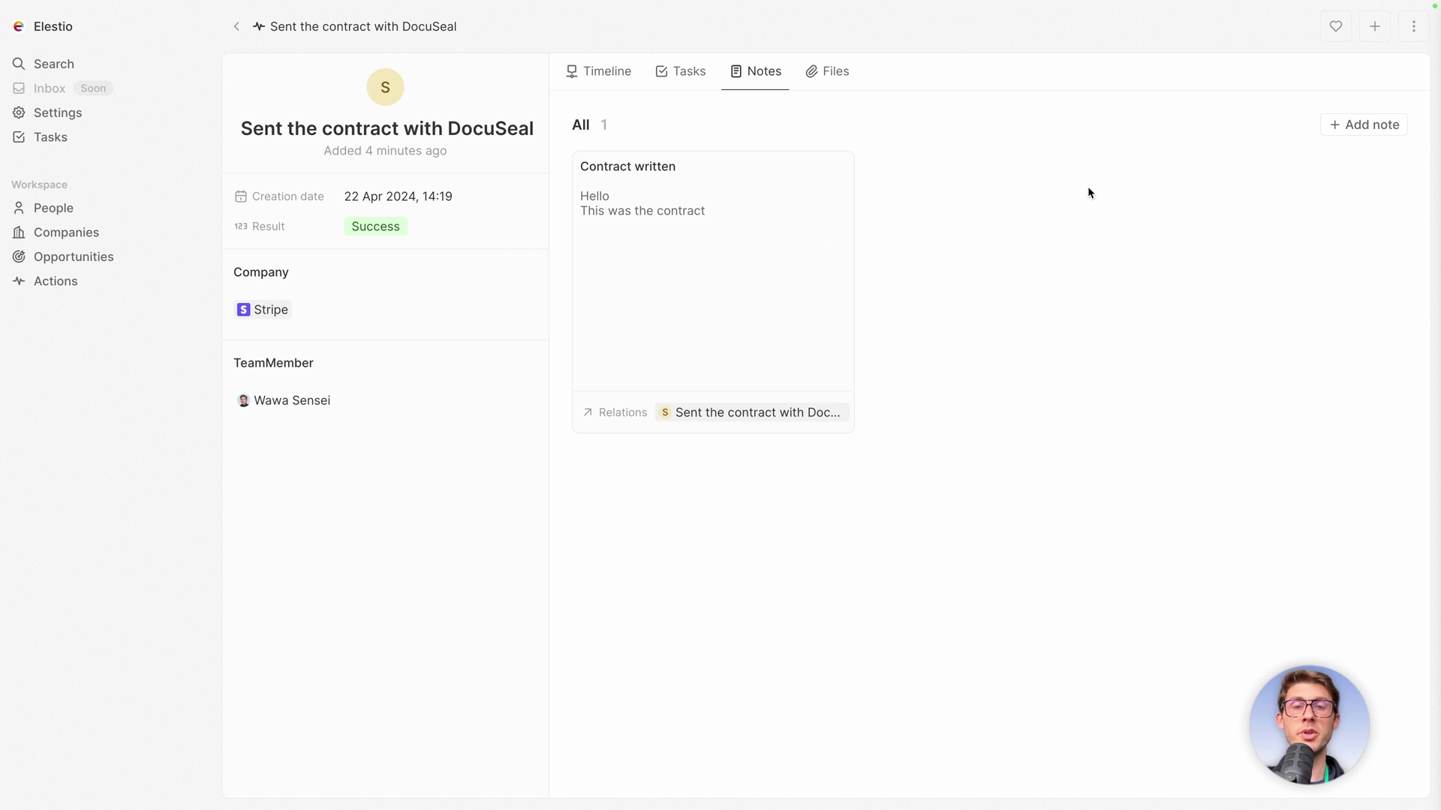
left_click(830, 75)
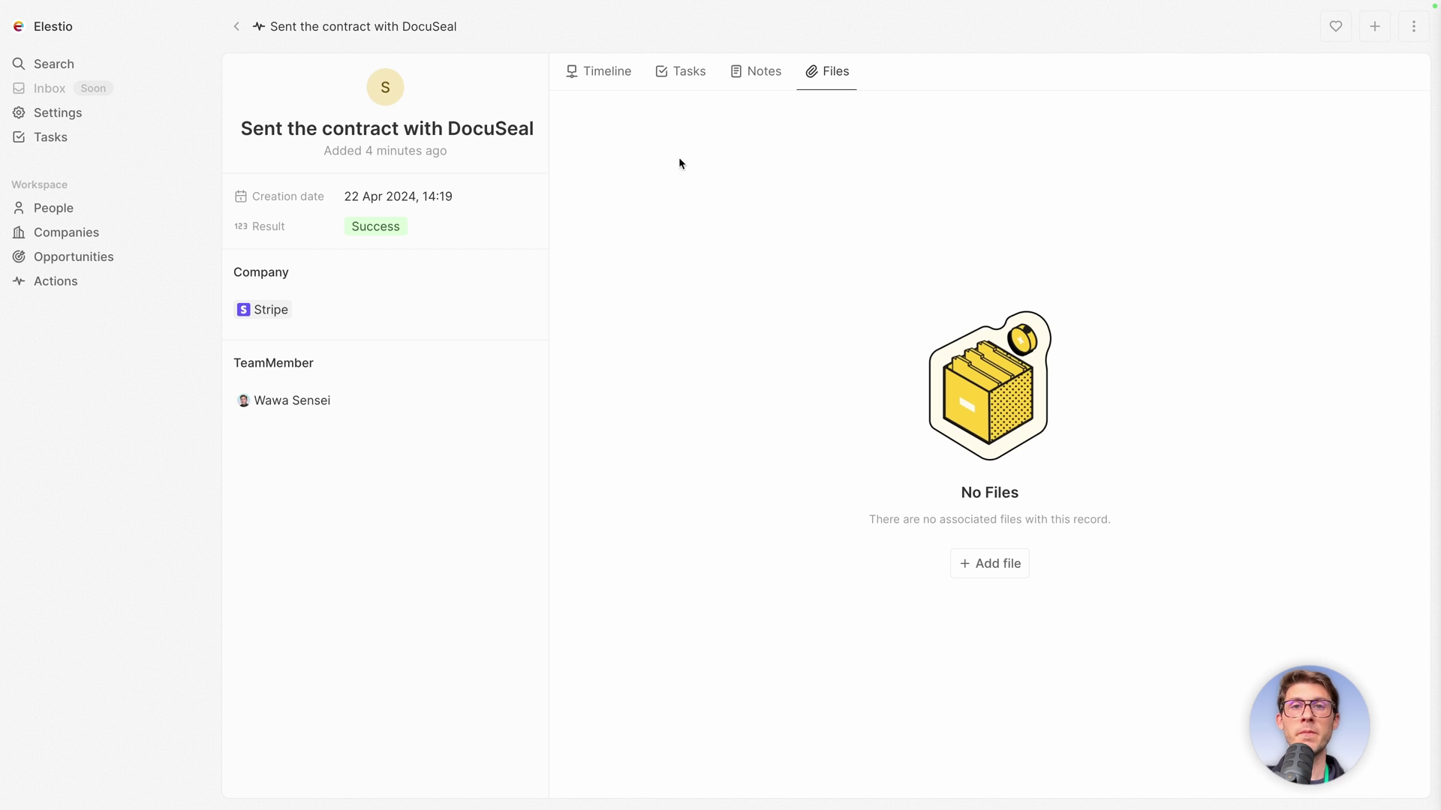
From the action's Timeline, change its Result to Failed, then view its tasks.
left_click(610, 81)
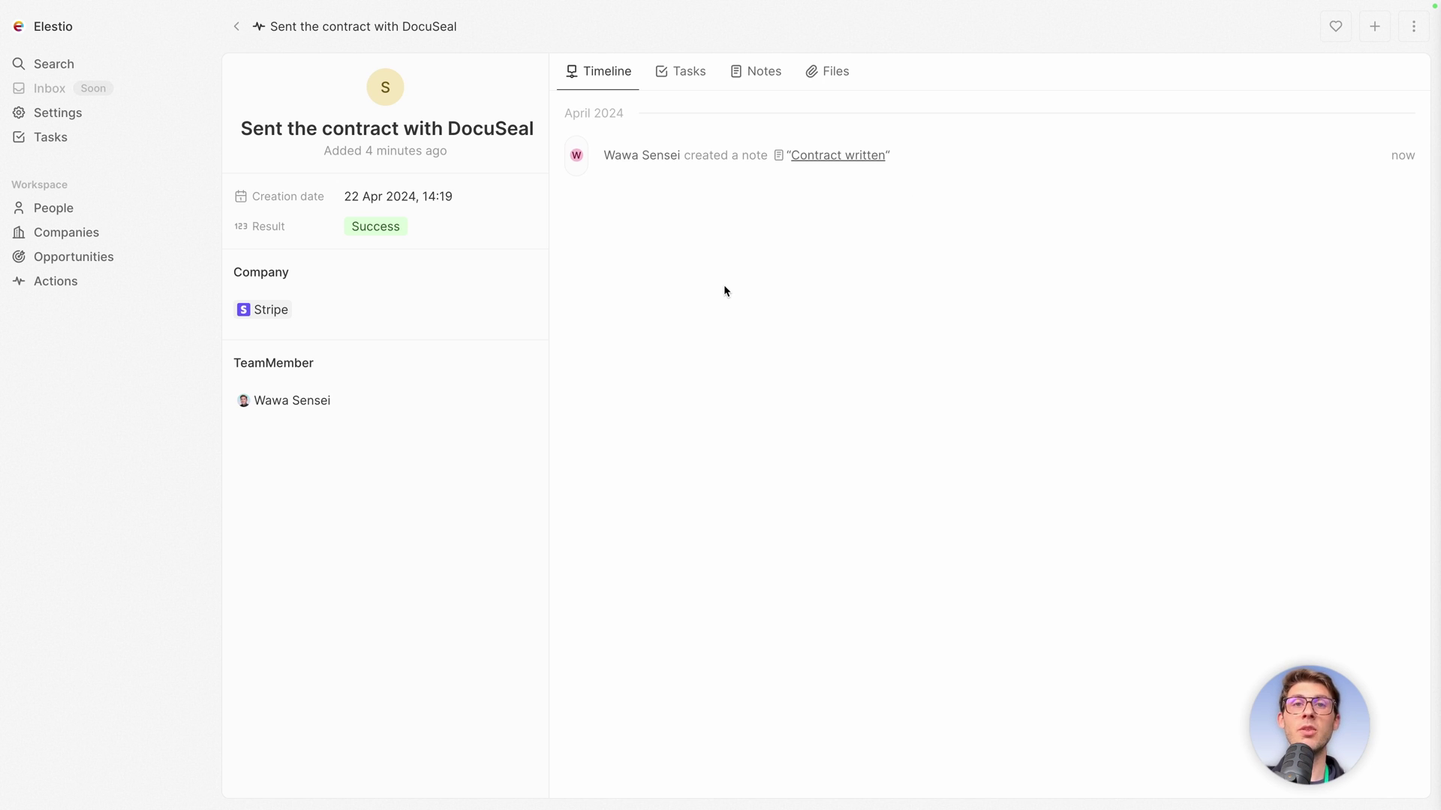
left_click(376, 225)
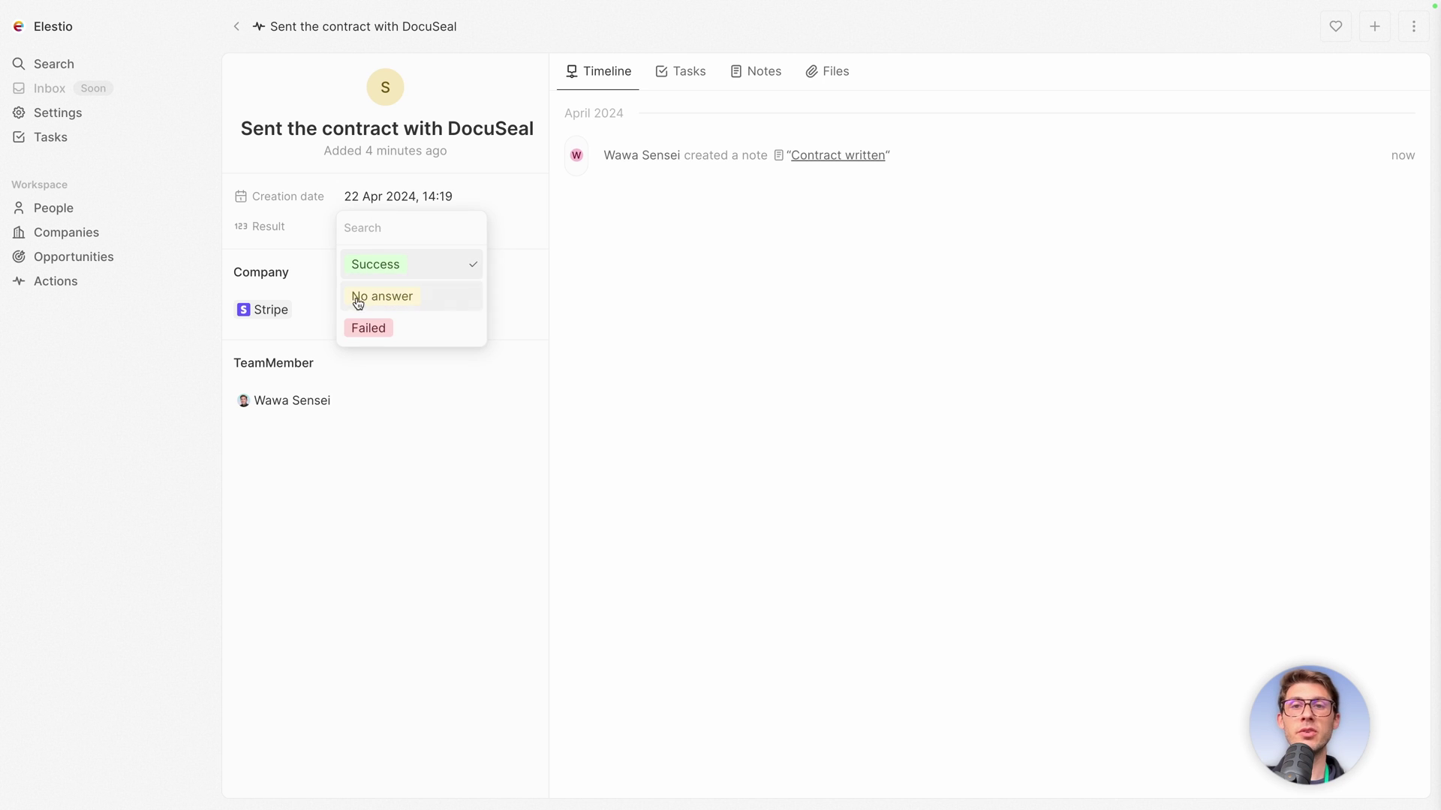
left_click(375, 327)
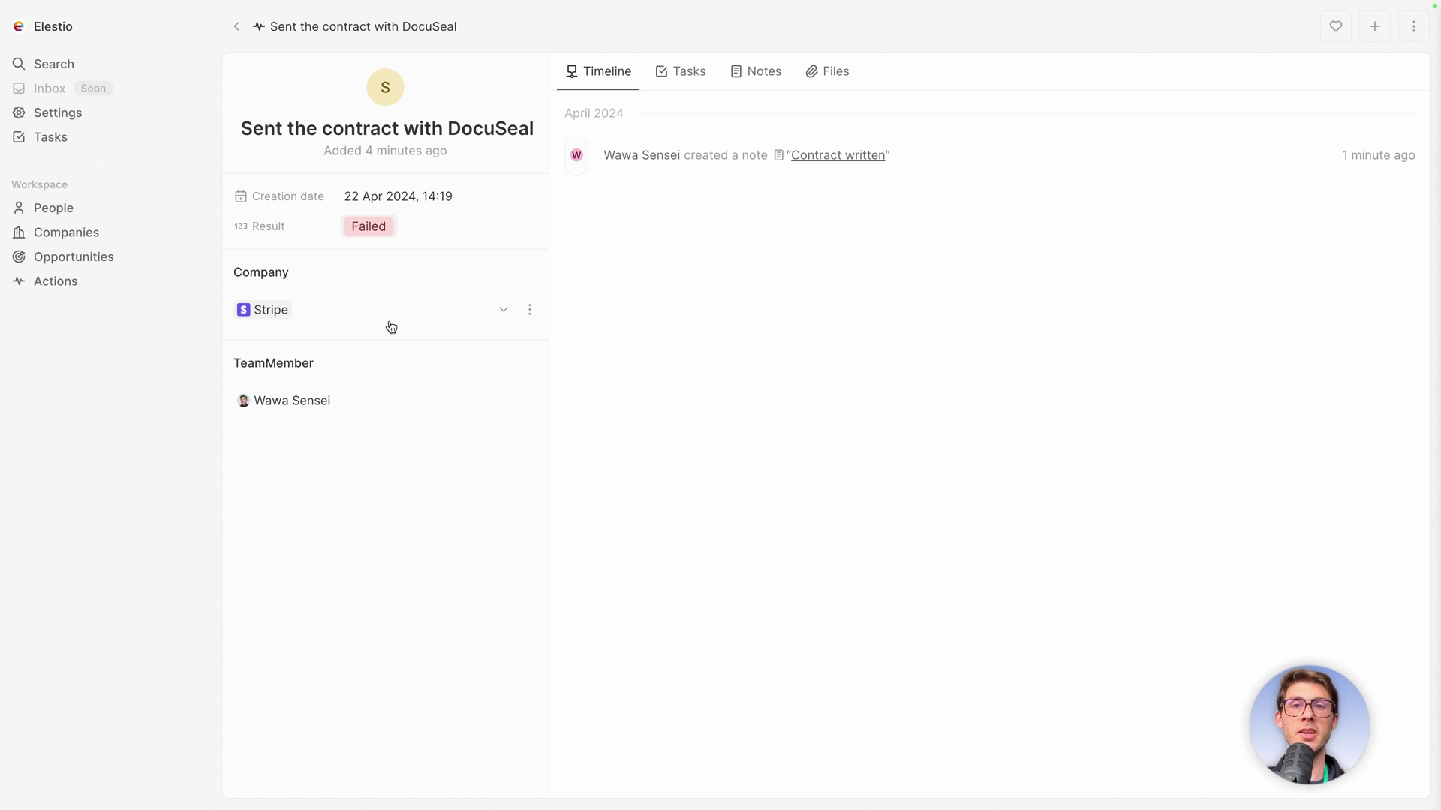
left_click(678, 78)
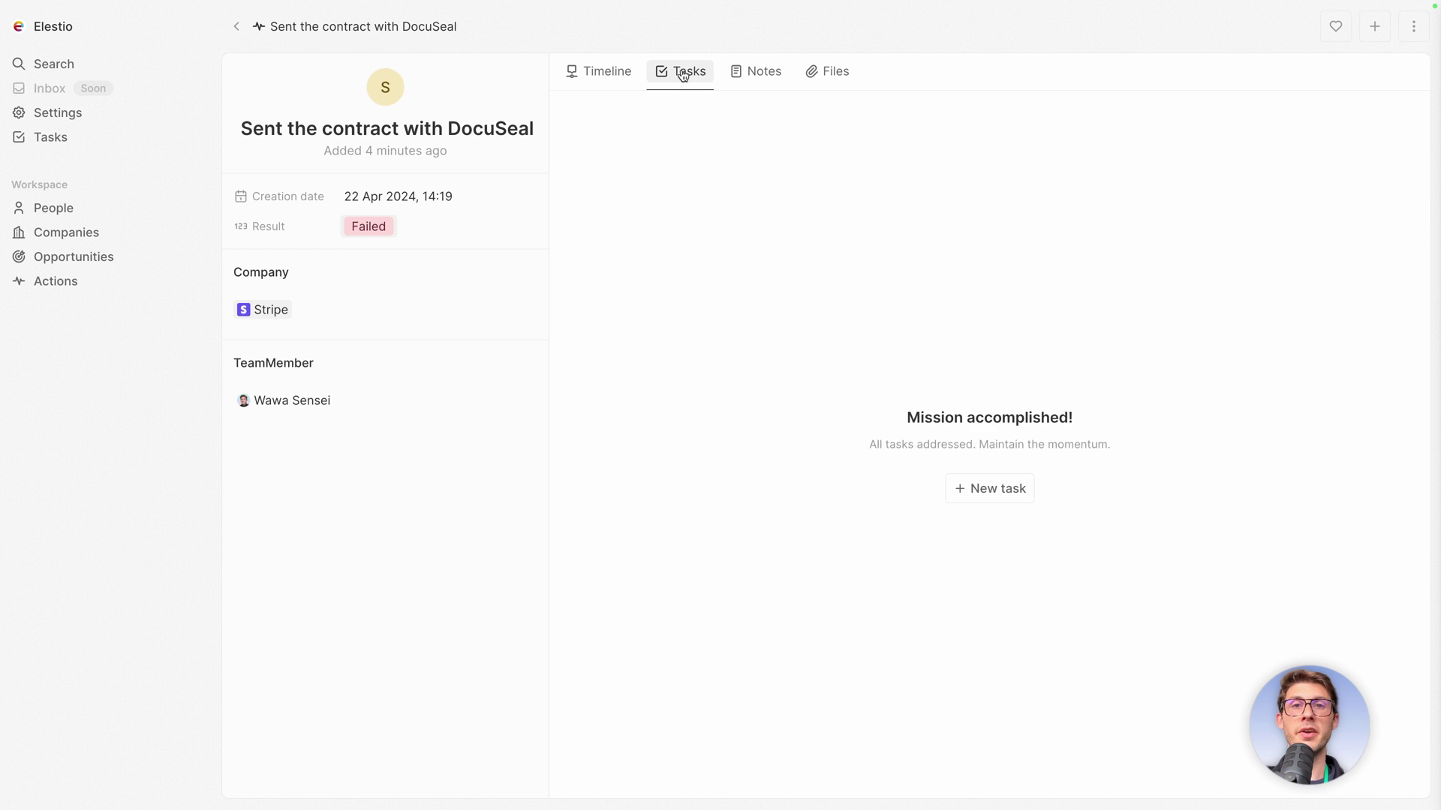
Create a task 'Send the contract with updated details' due 24 Apr 2024.
left_click(964, 533)
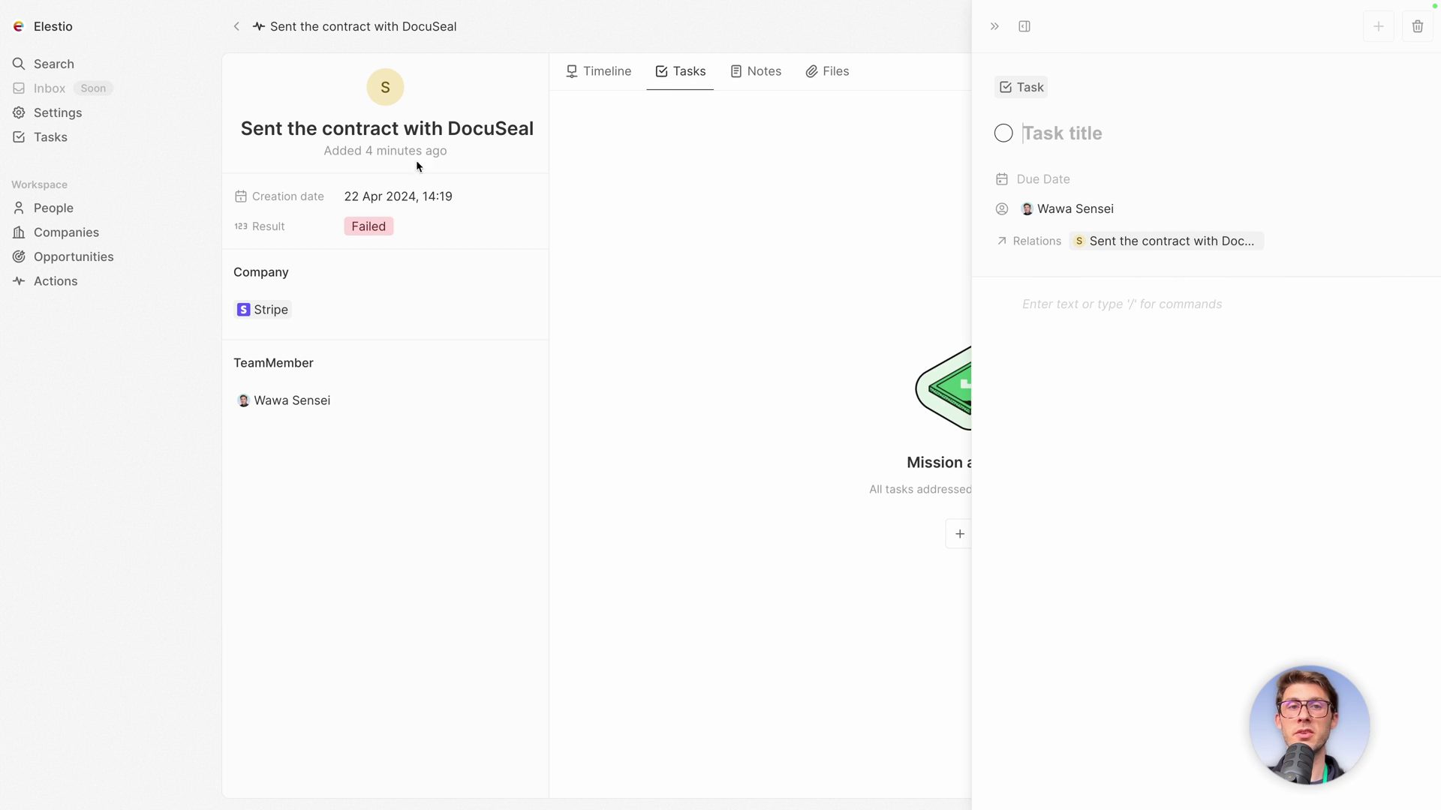
left_click(1088, 135)
type("Send ")
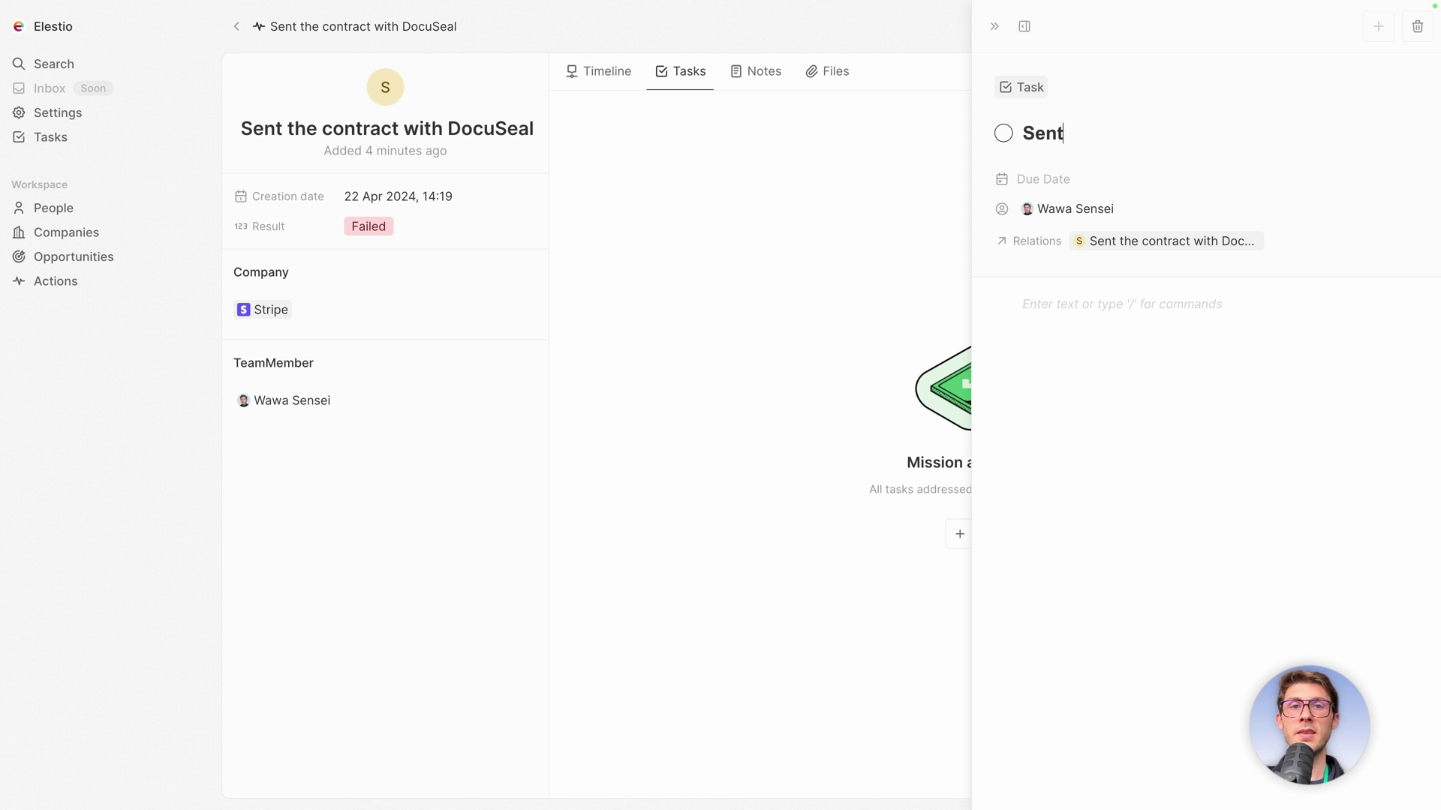
type("the contrac")
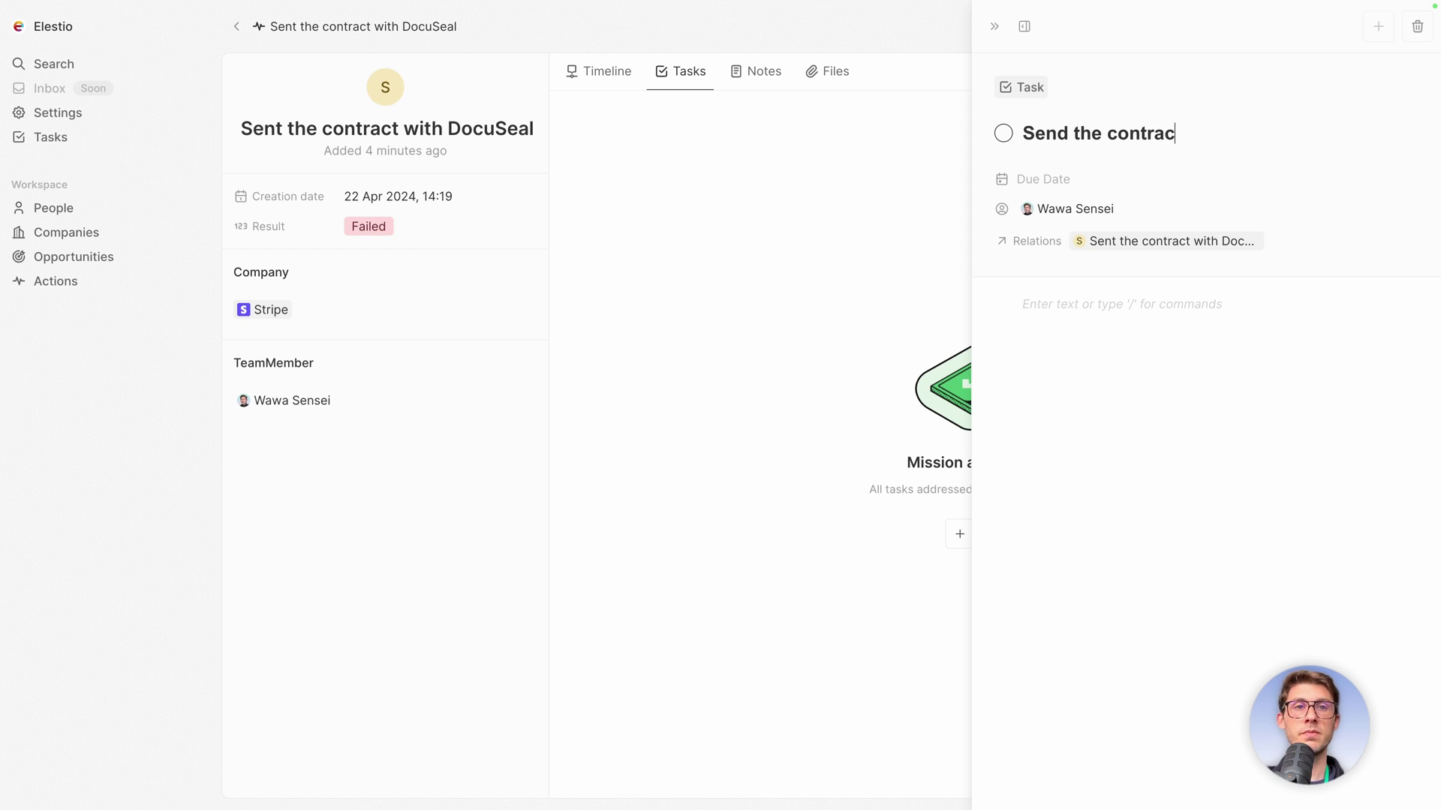
type("t with updated details")
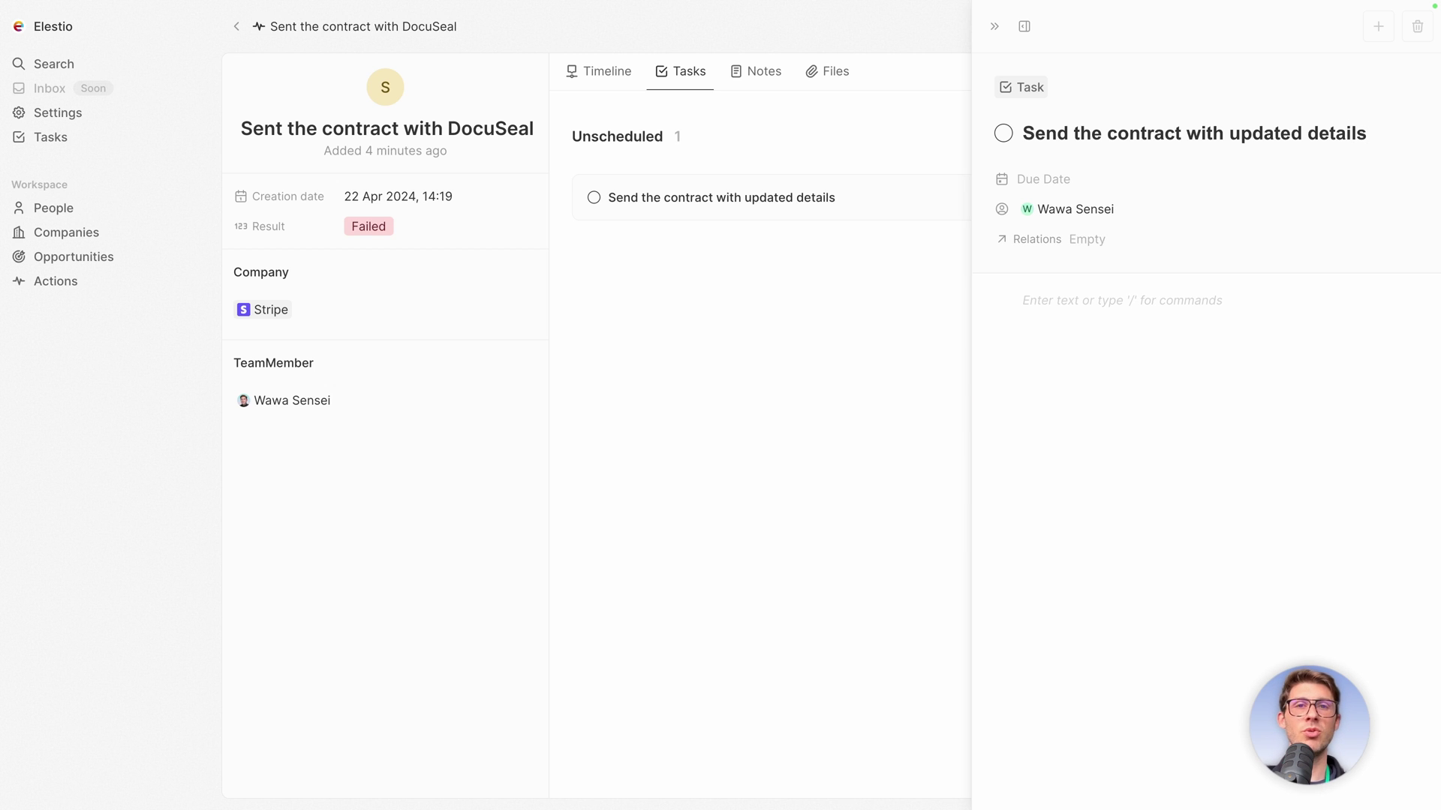
left_click(1044, 178)
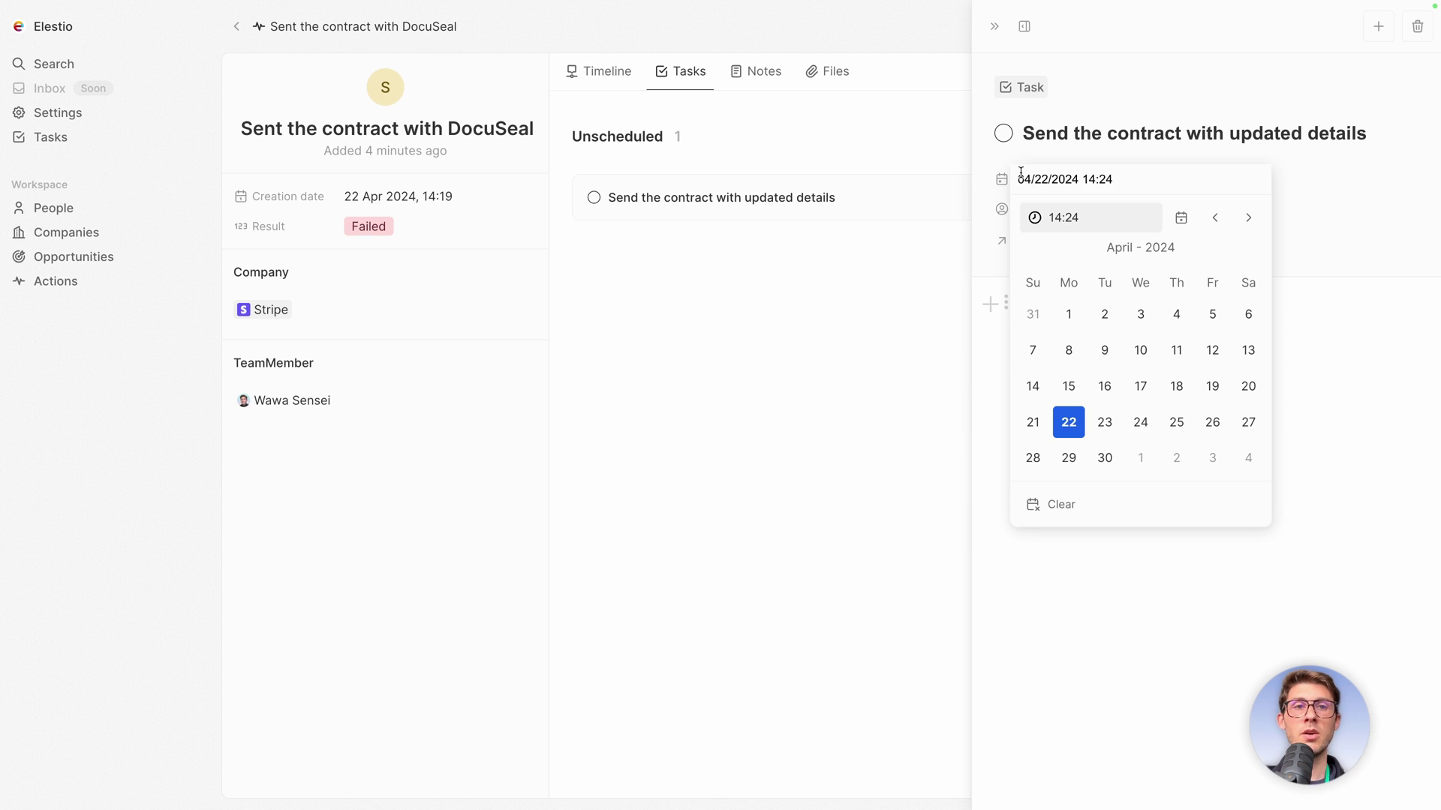
left_click(1137, 418)
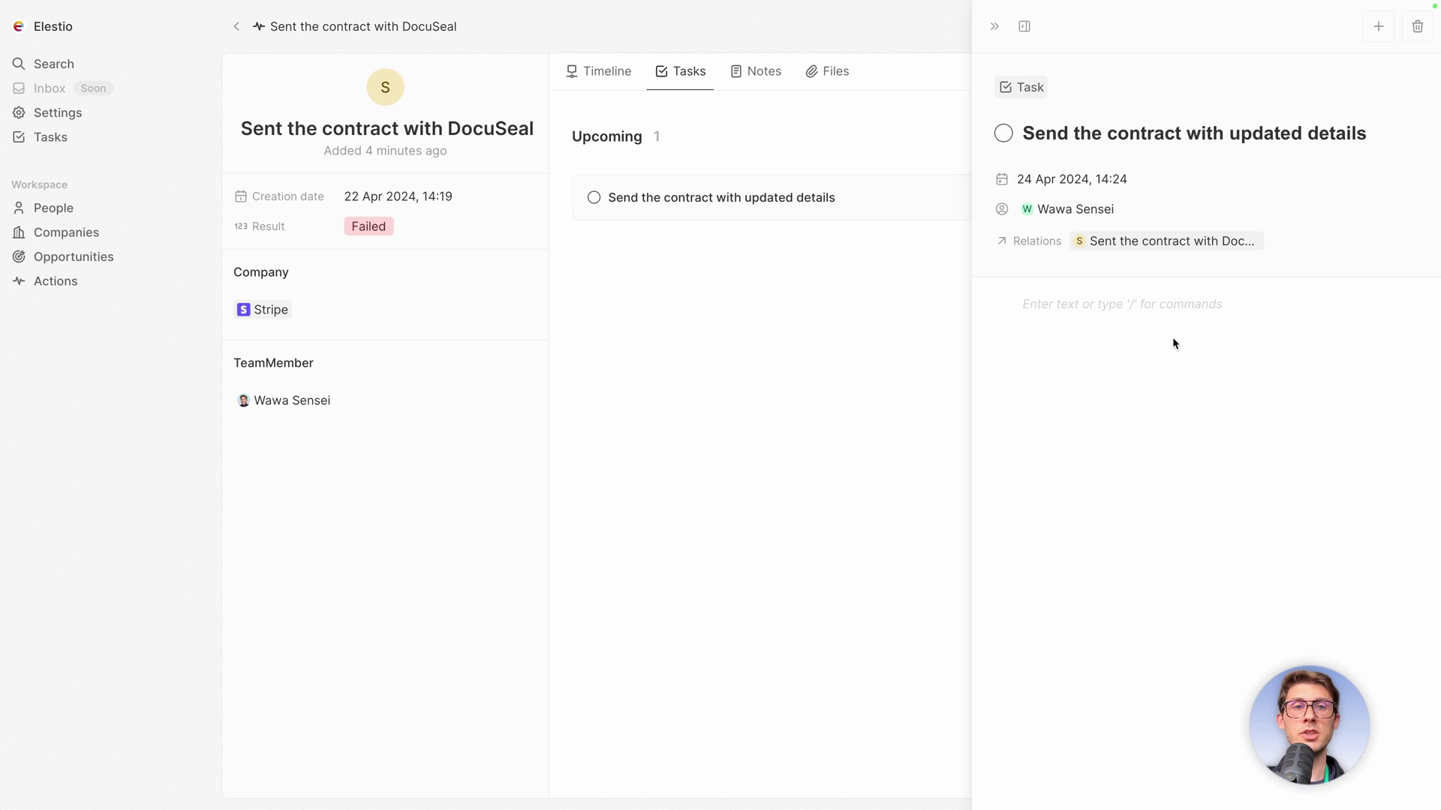
Insert a table in the task body with rows 'change A' and 'change B', then close it.
left_click(1091, 308)
type("/")
key("Down")
key("Down")
key("Down")
key("Down")
key("Down")
key("Down")
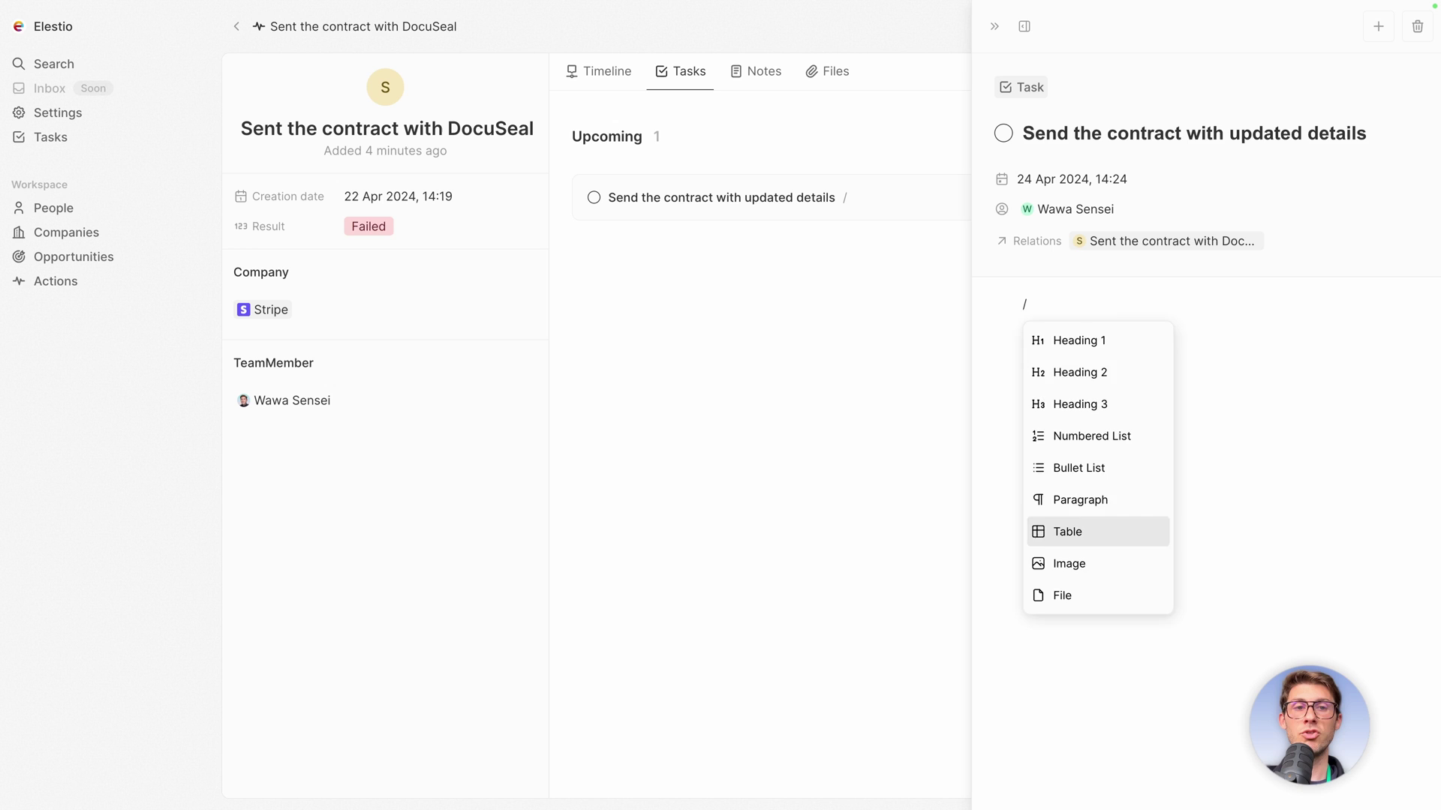
key("Return")
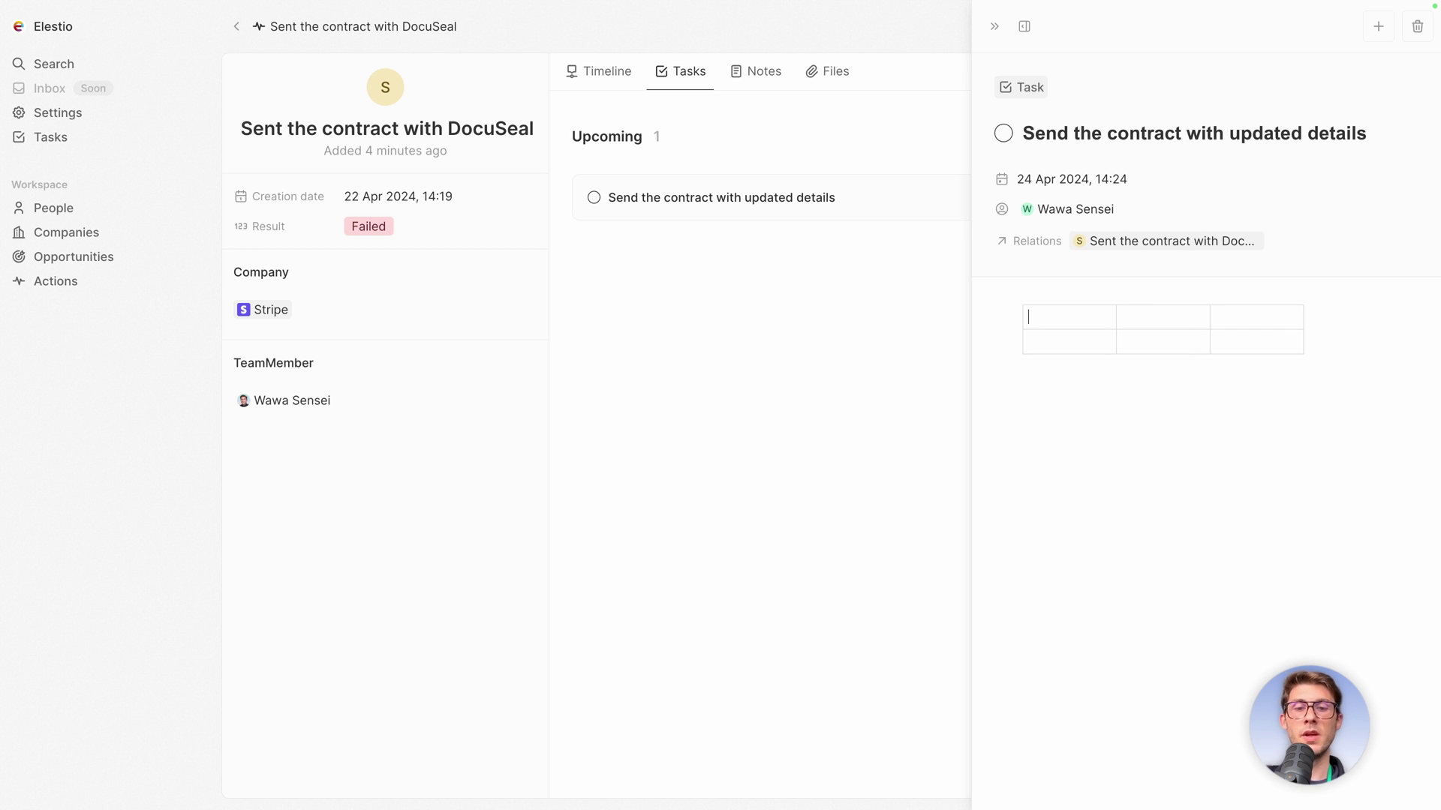
type("change A")
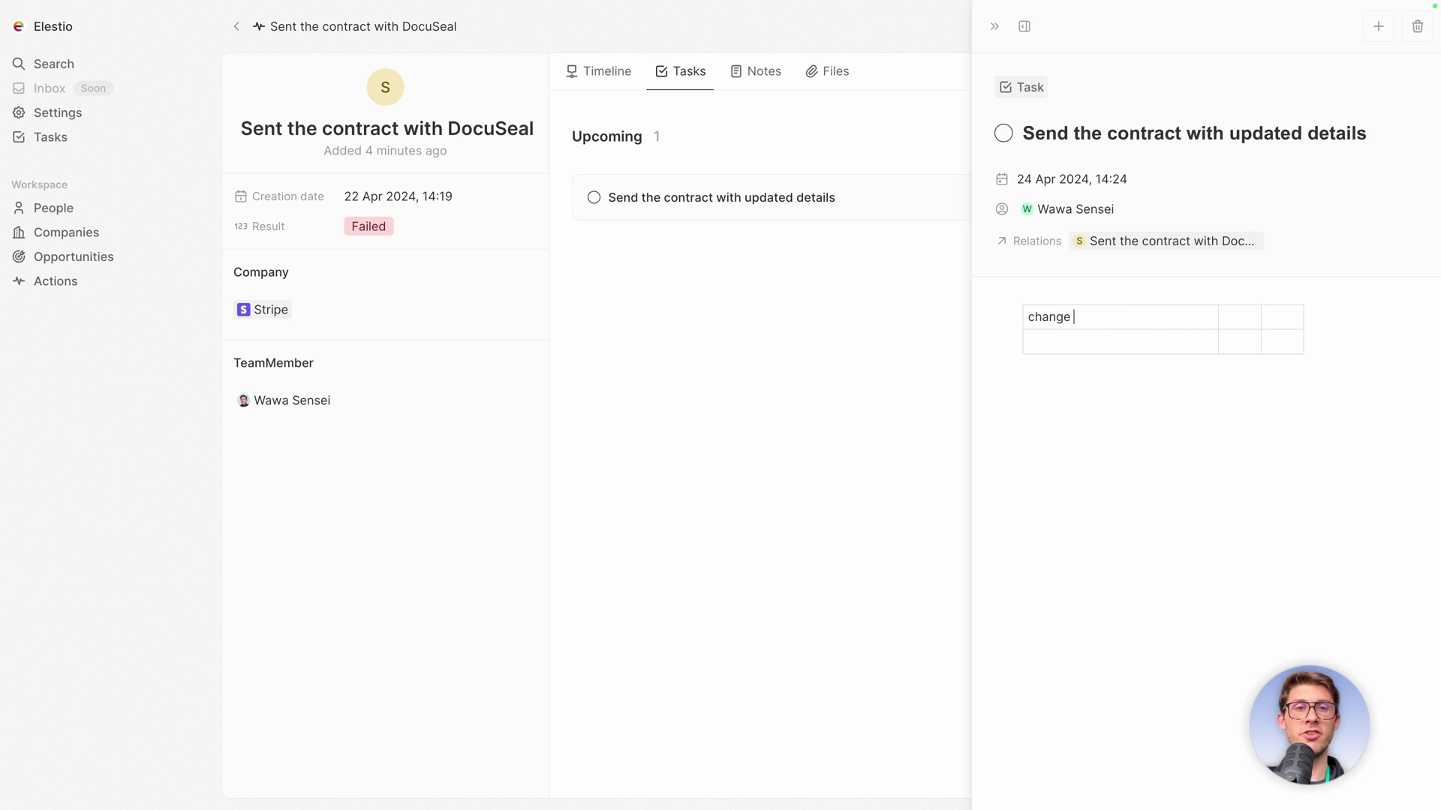
key("Down")
type("change B")
left_click(861, 349)
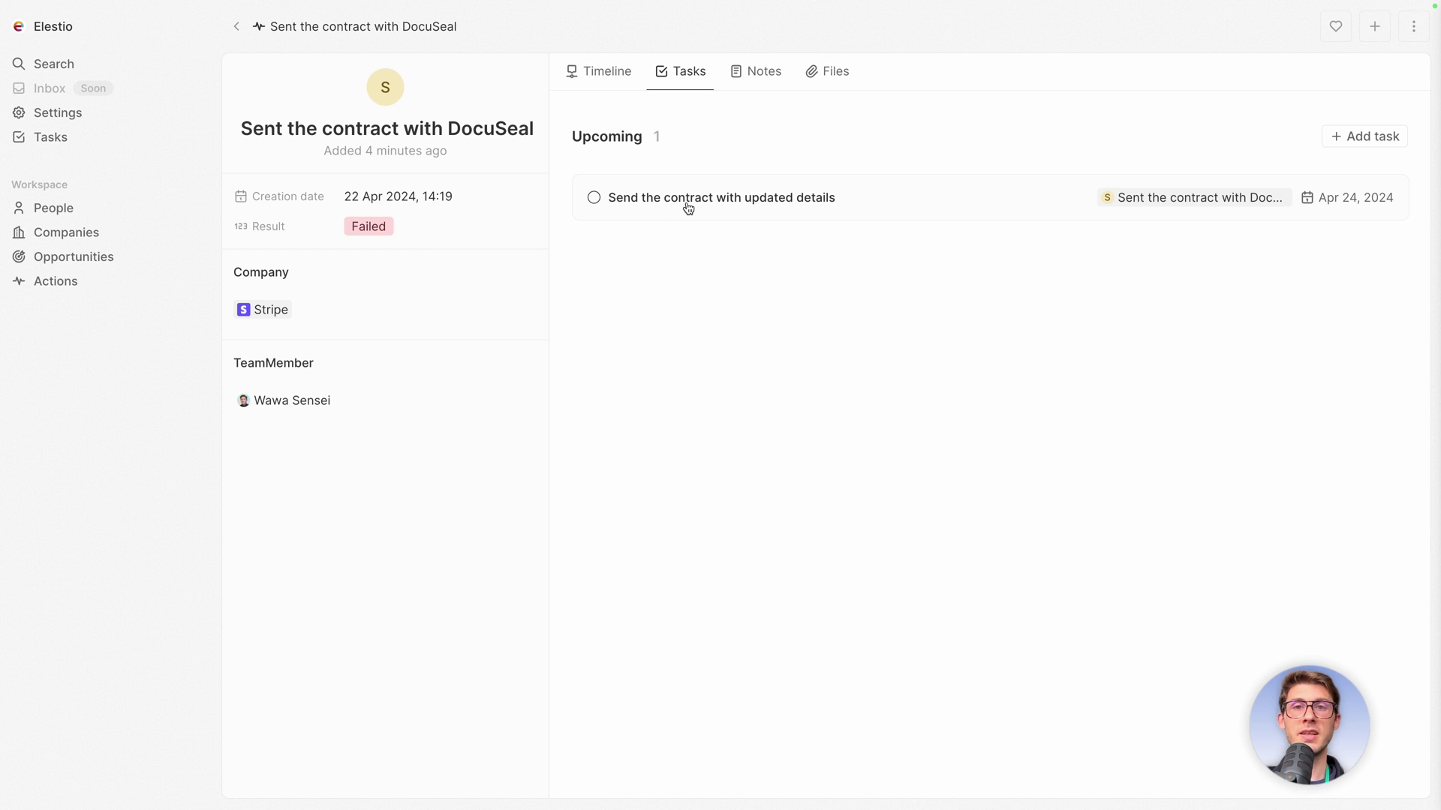
On the Tasks page, complete 'Send the contract with updated details' after checking the assignee filter.
left_click(48, 141)
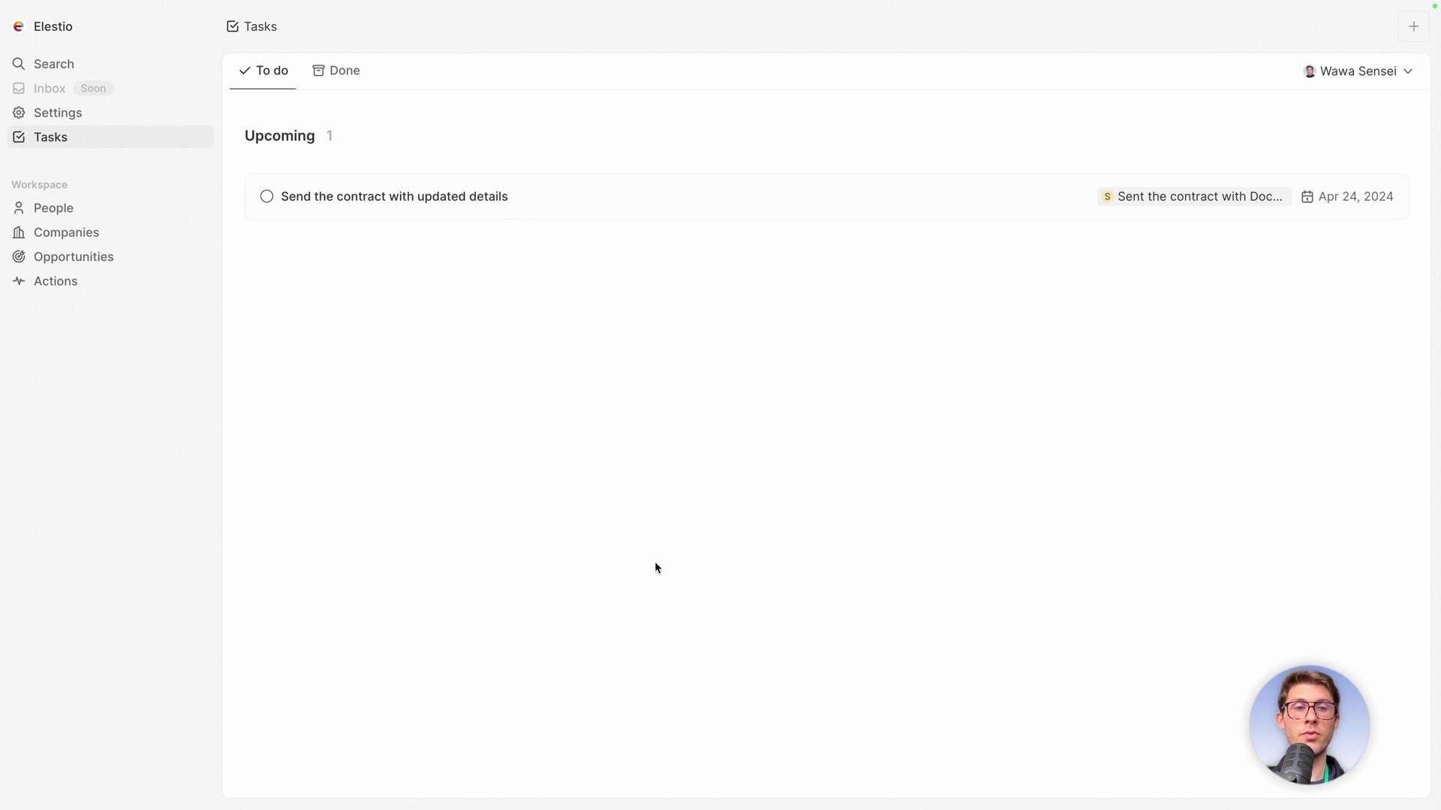
left_click(1347, 75)
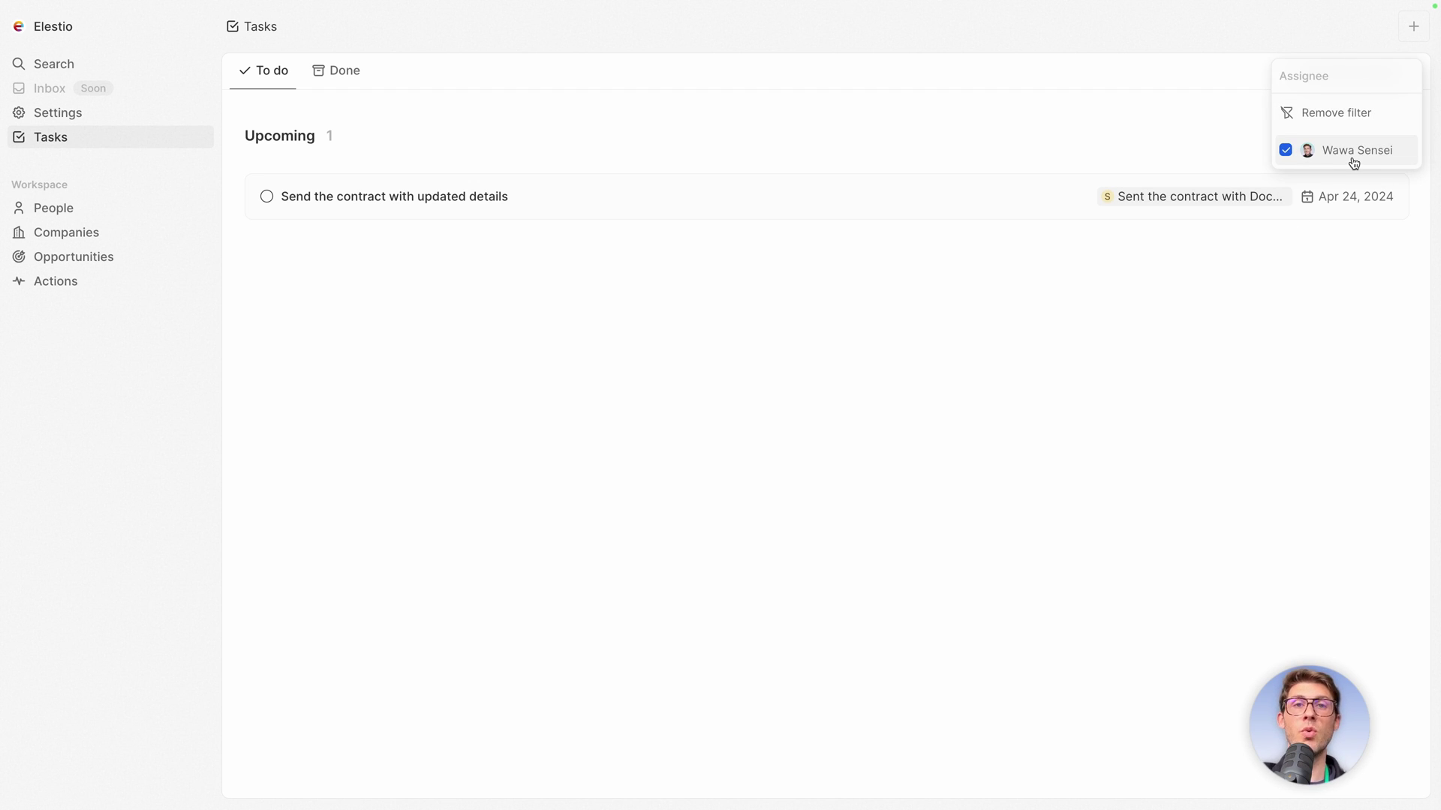
left_click(1028, 244)
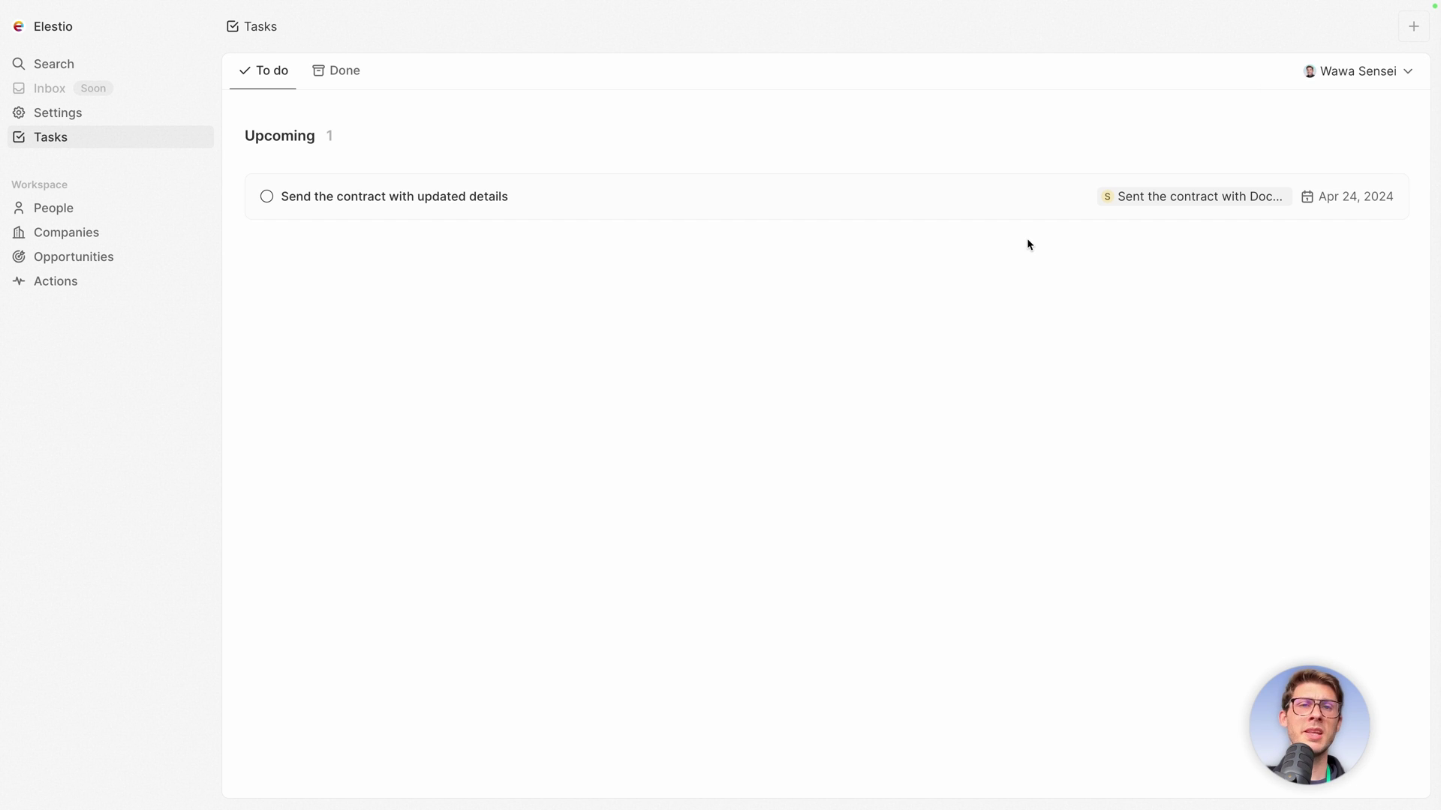
left_click(265, 198)
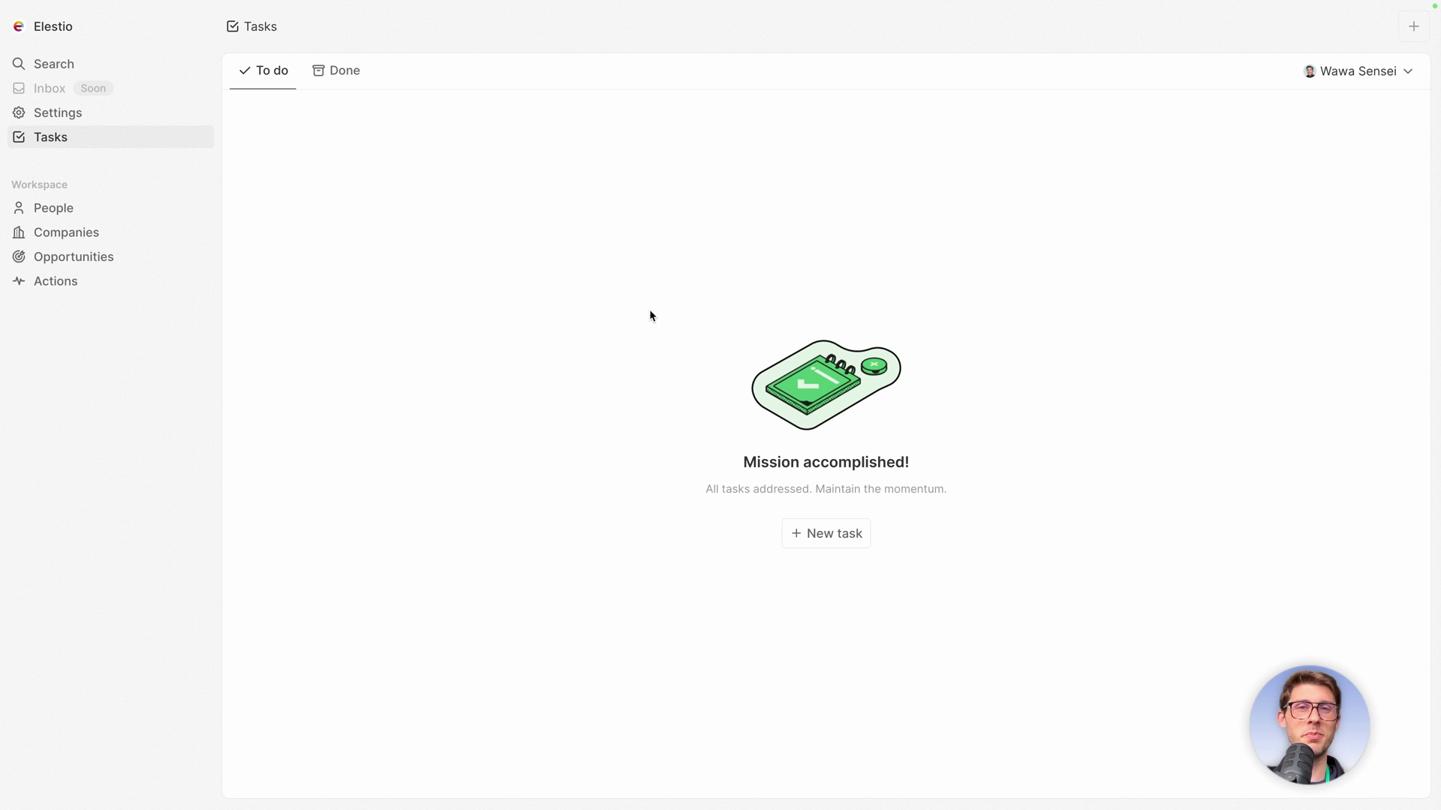
left_click(1364, 72)
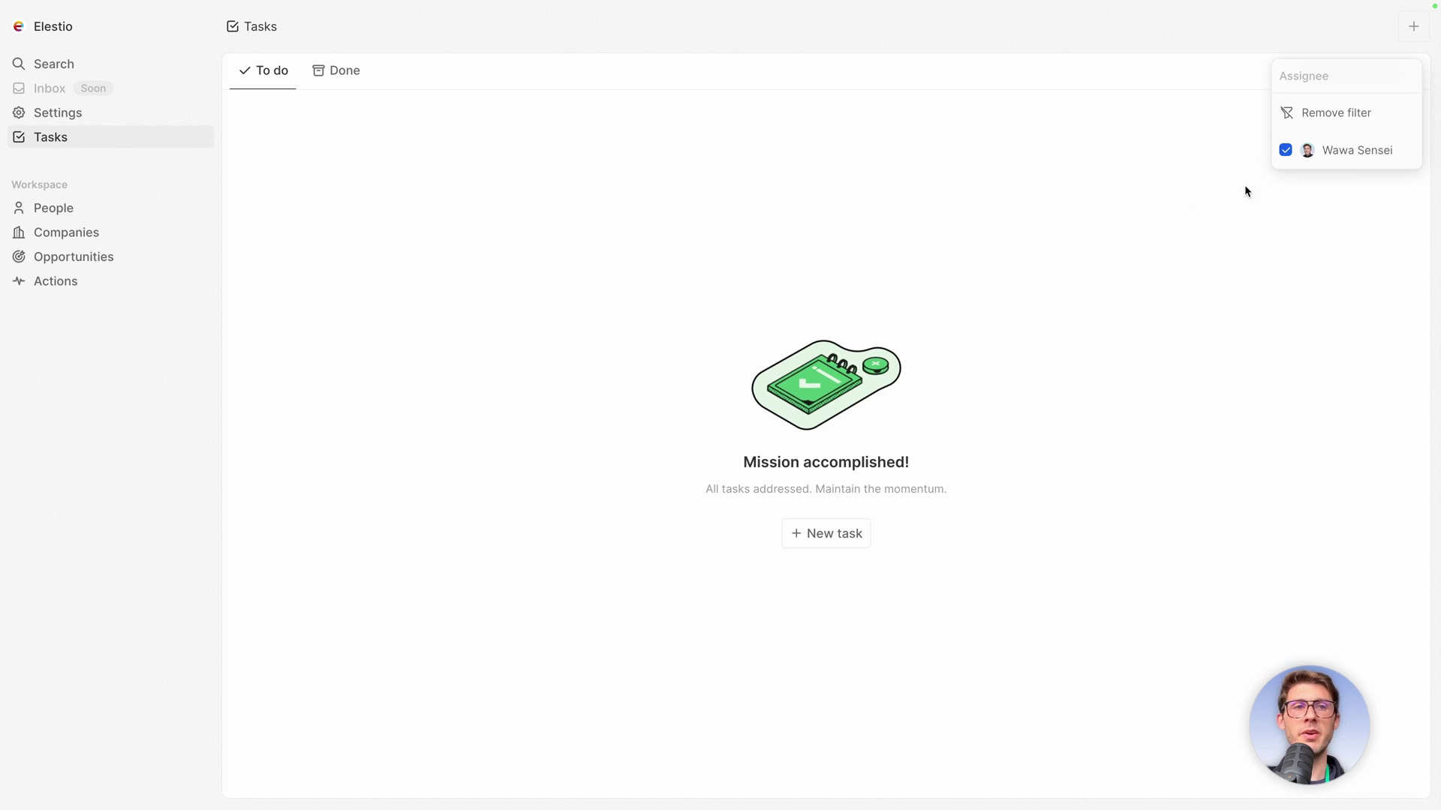
left_click(816, 183)
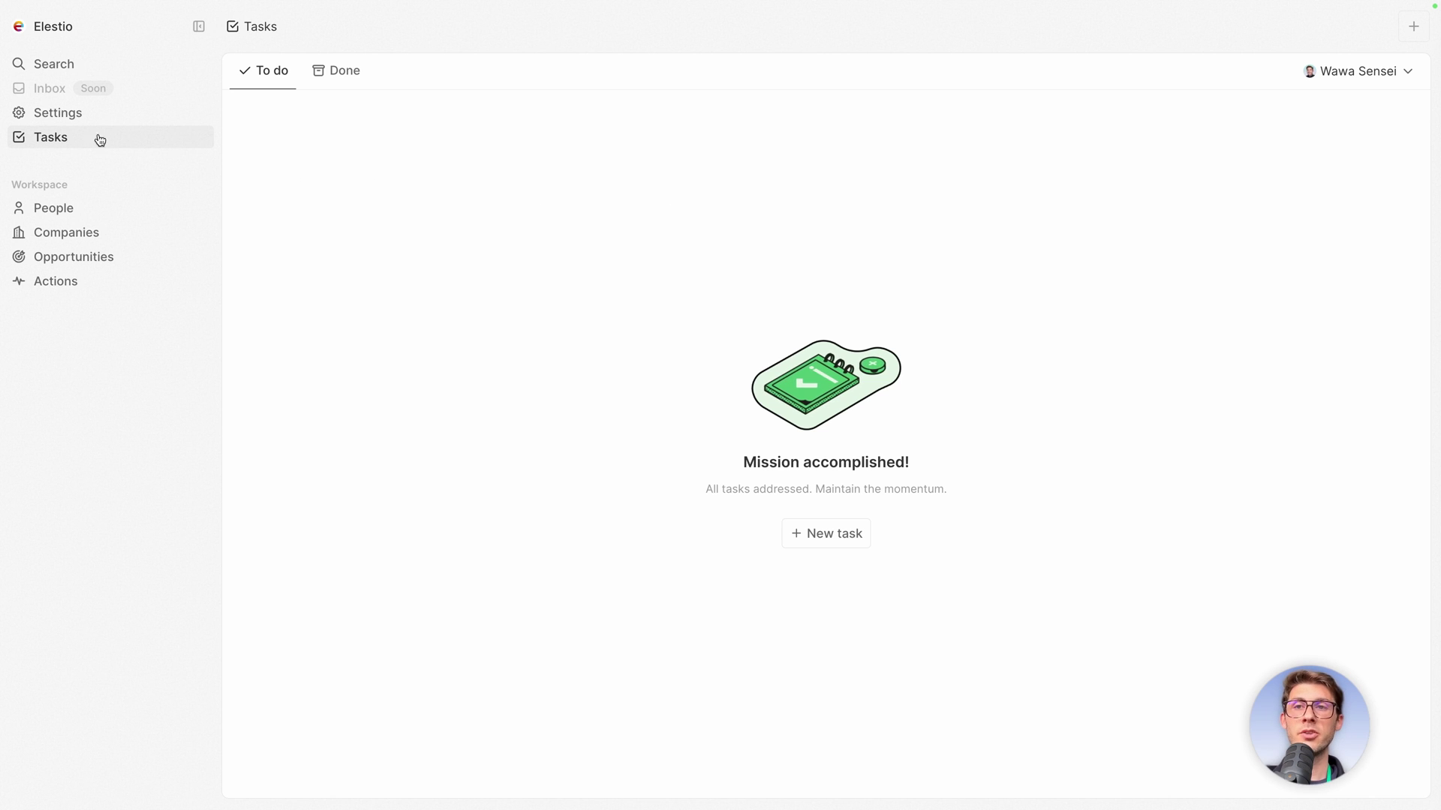
Copy the workspace invite link from the Members settings.
left_click(52, 120)
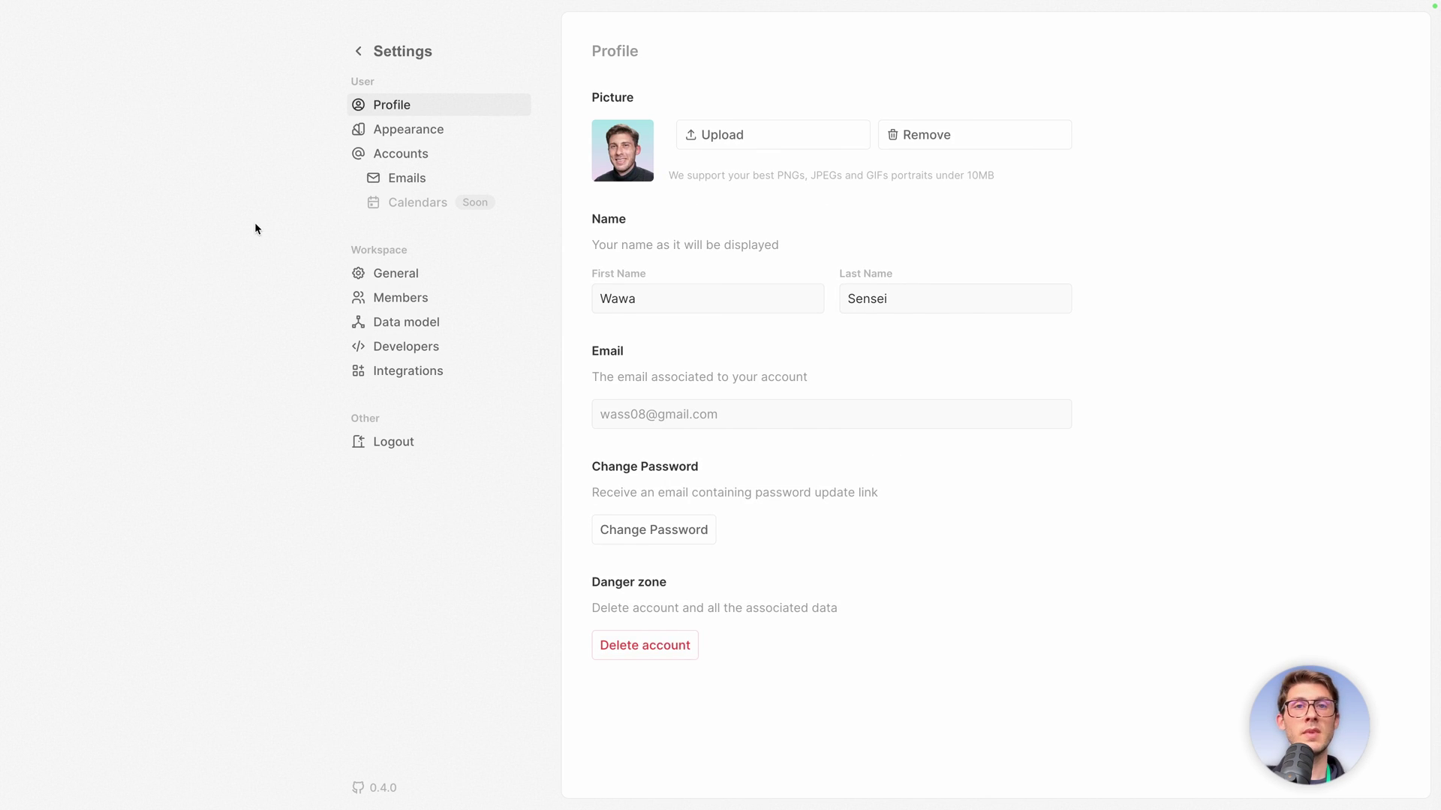
left_click(367, 301)
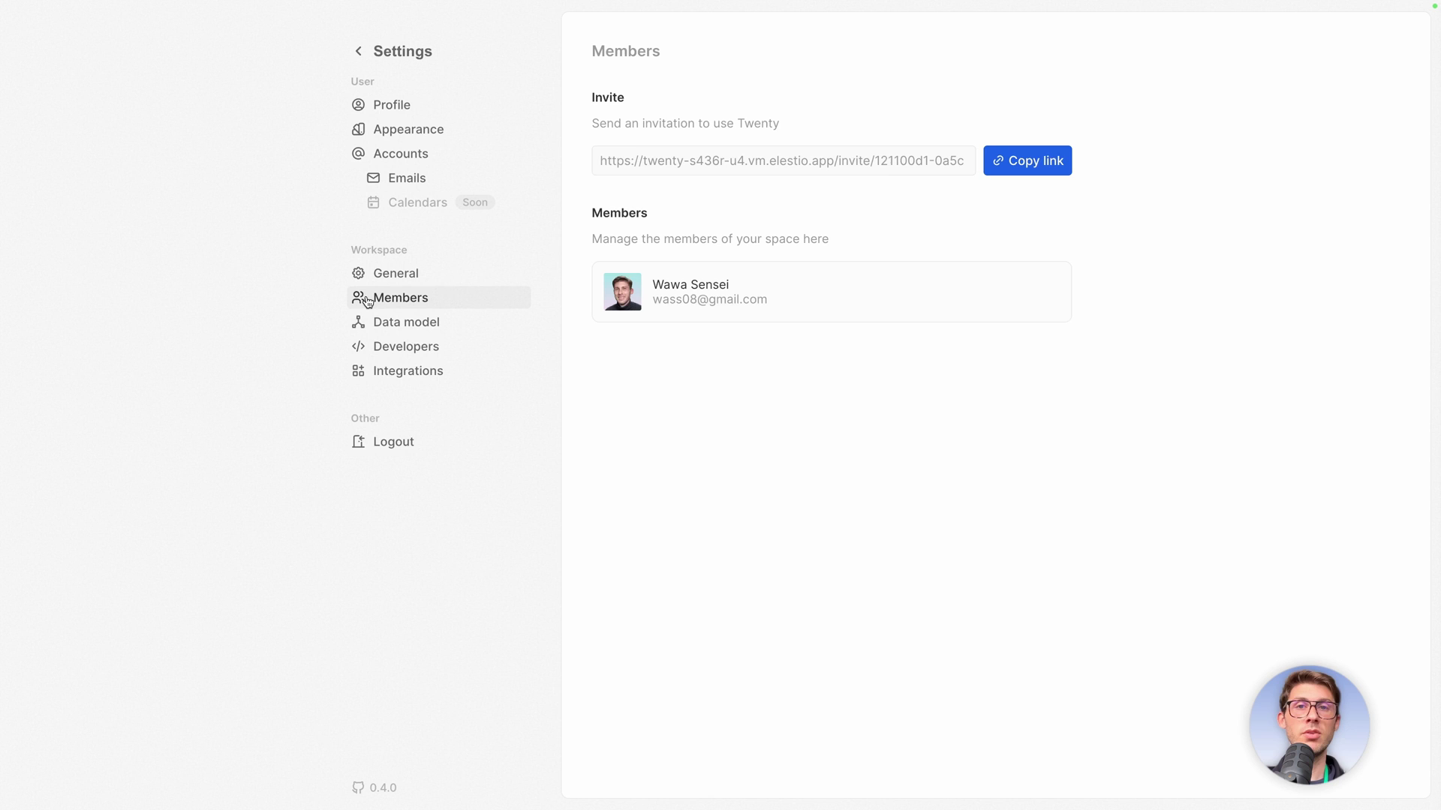
left_click(1017, 161)
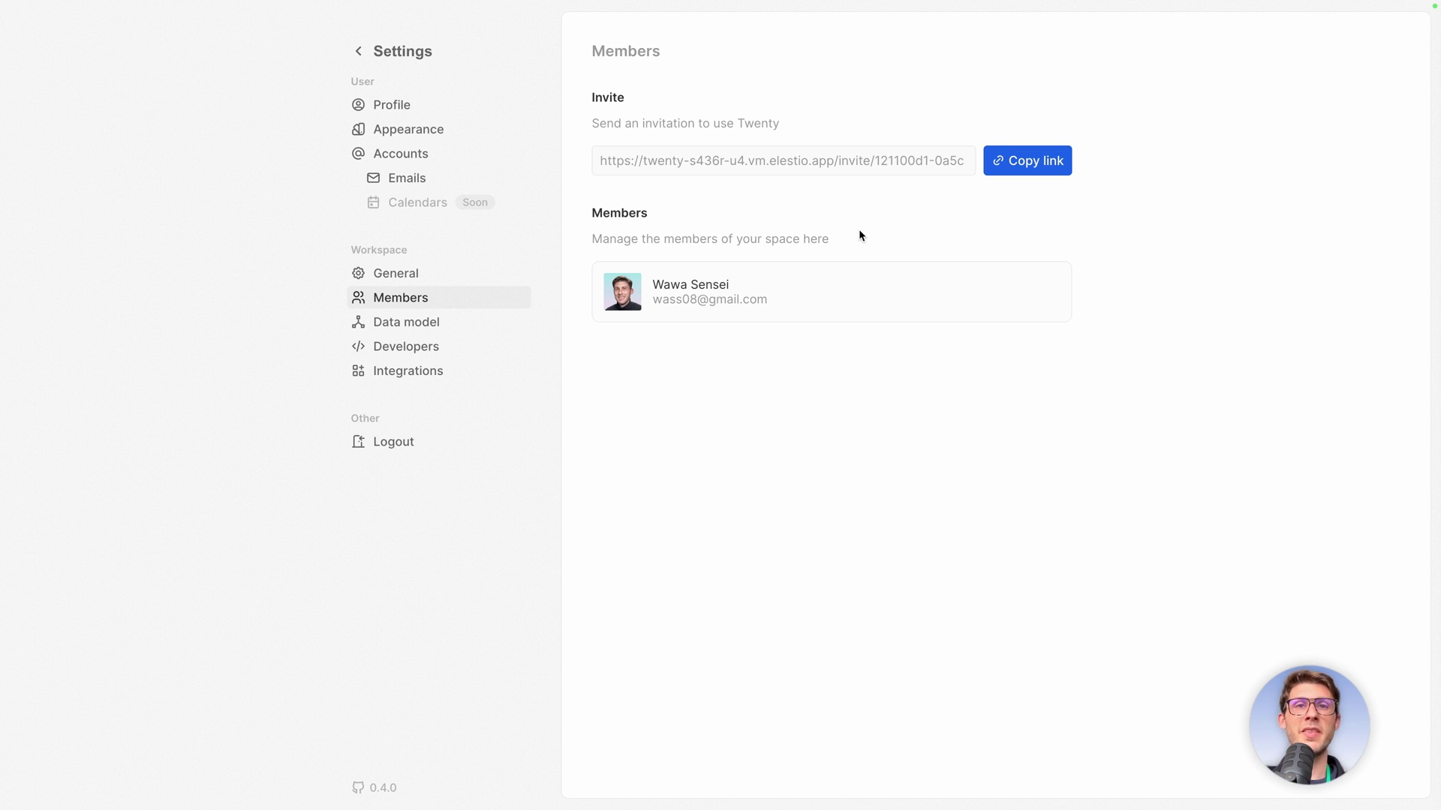
Set the Appearance theme to Dark.
left_click(412, 128)
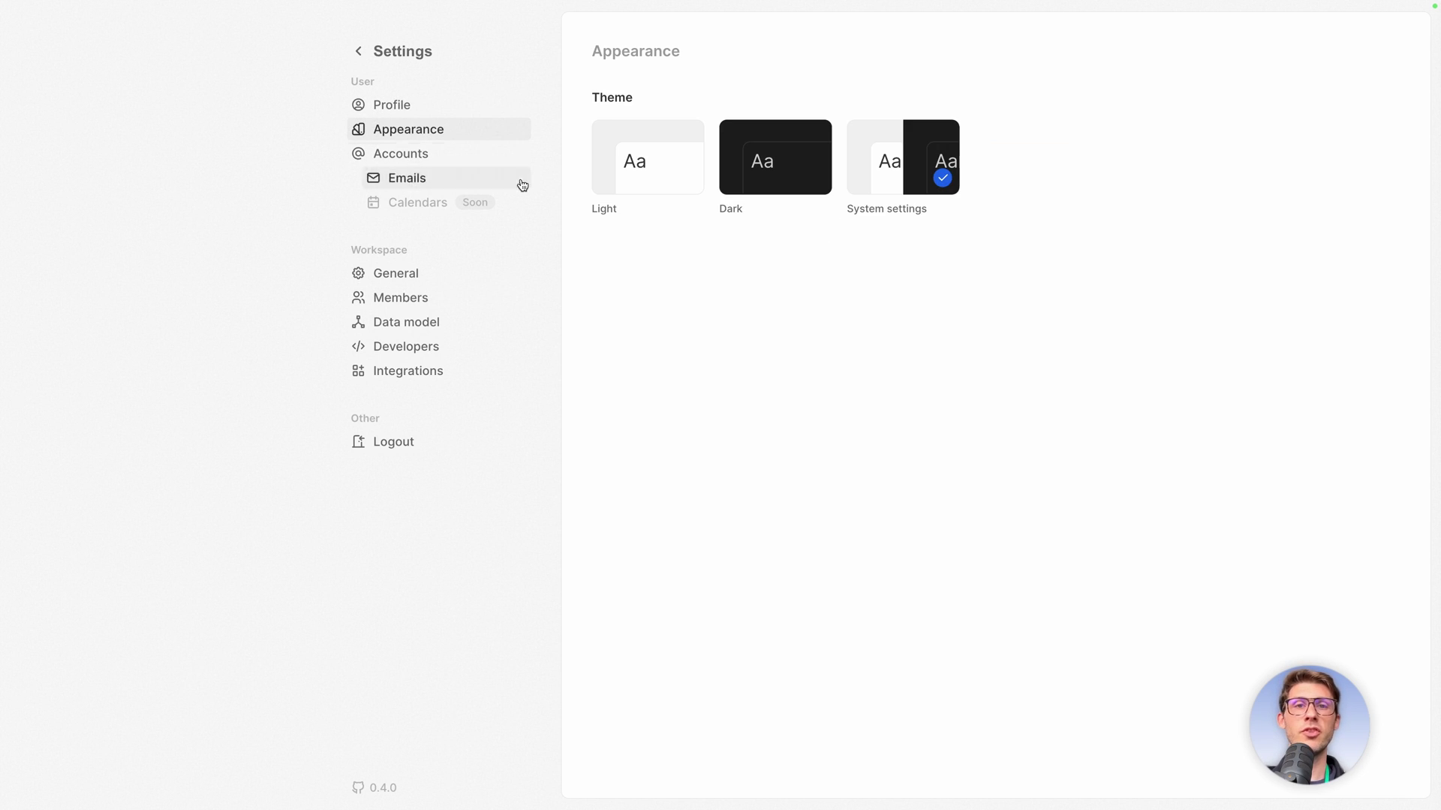
left_click(739, 176)
left_click(643, 171)
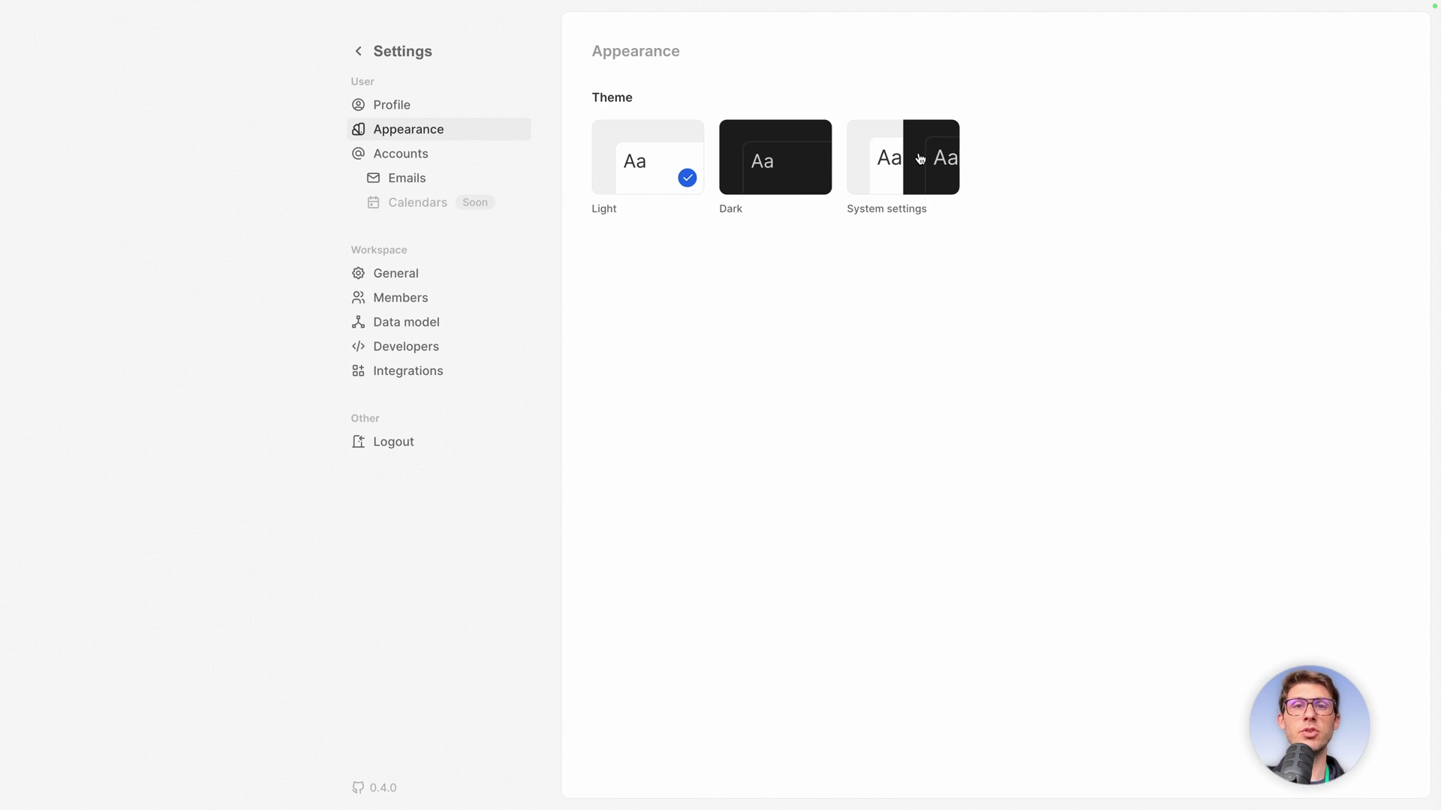
left_click(769, 157)
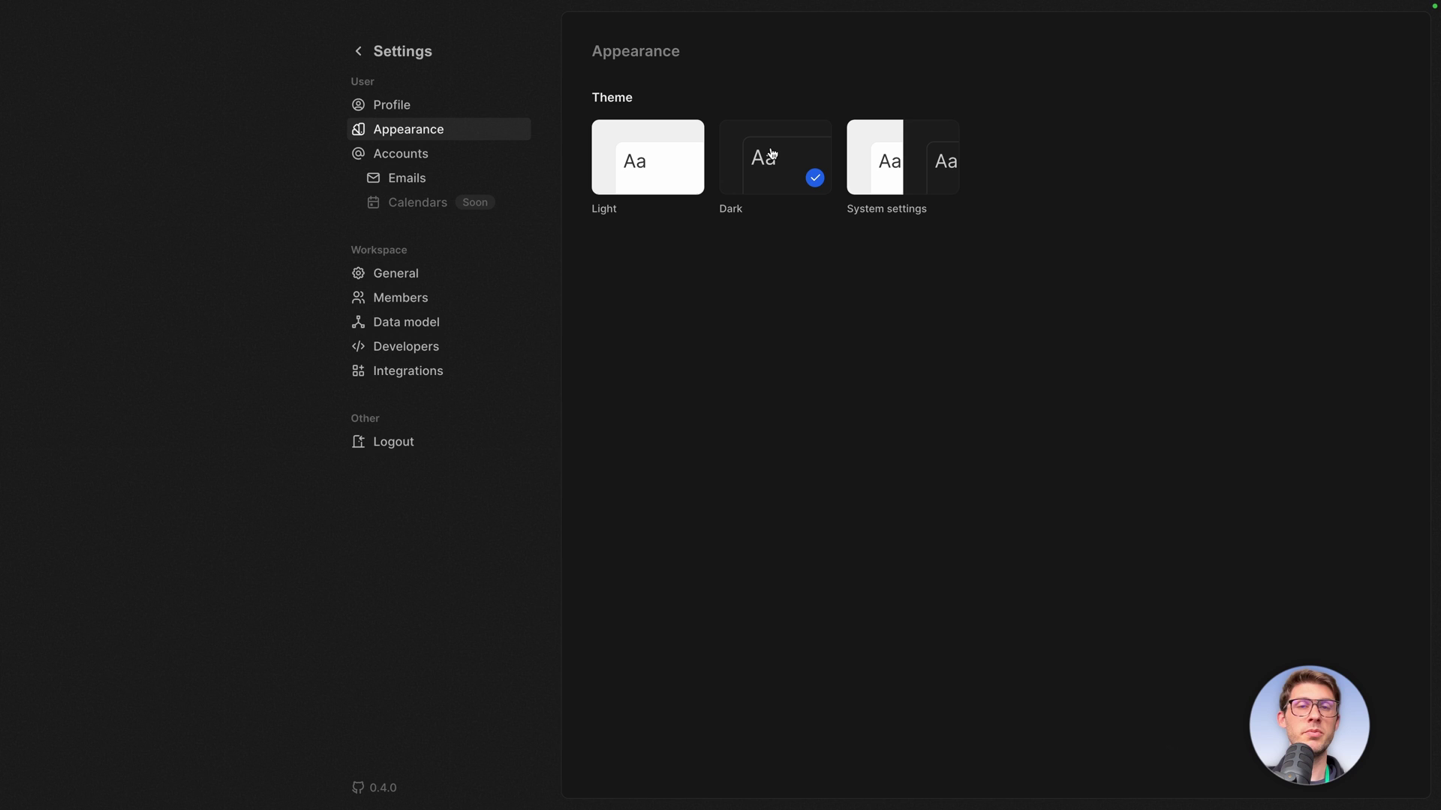
Browse the Integrations settings, then go to the Developers settings page.
left_click(401, 377)
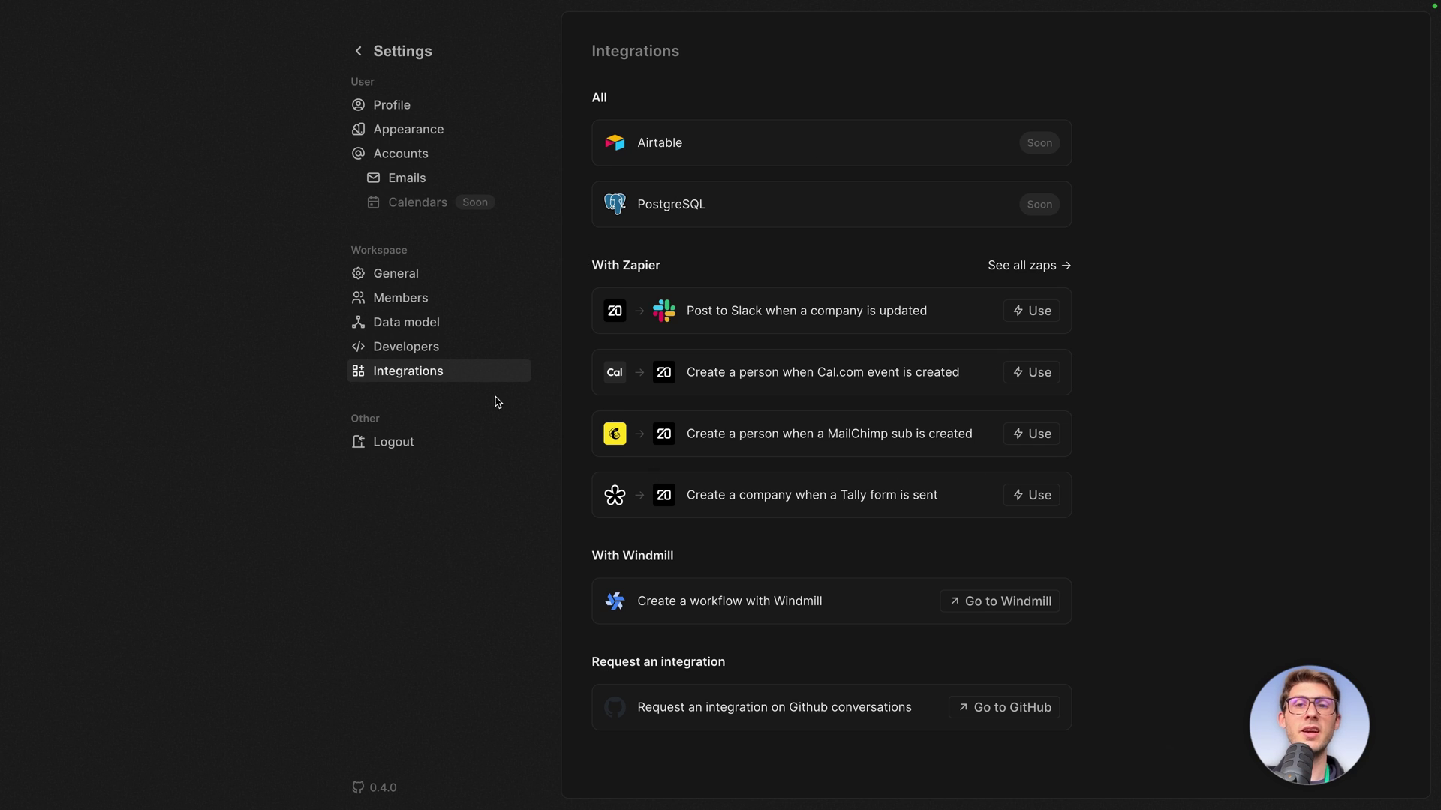
left_click(395, 347)
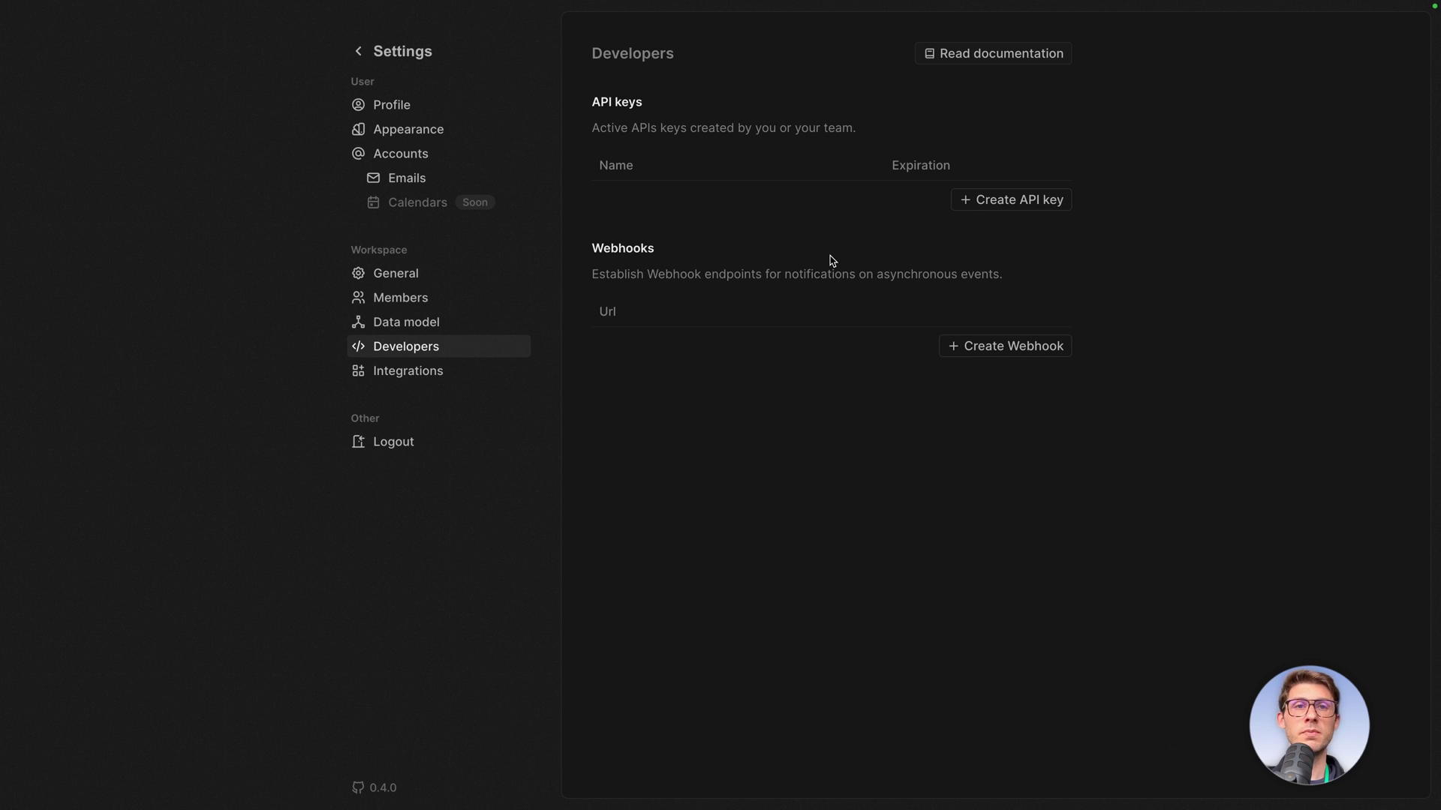
Open the developer docs zoomed in, expand Rest and GraphQL APIs, and open GraphQL Core API.
left_click(1012, 54)
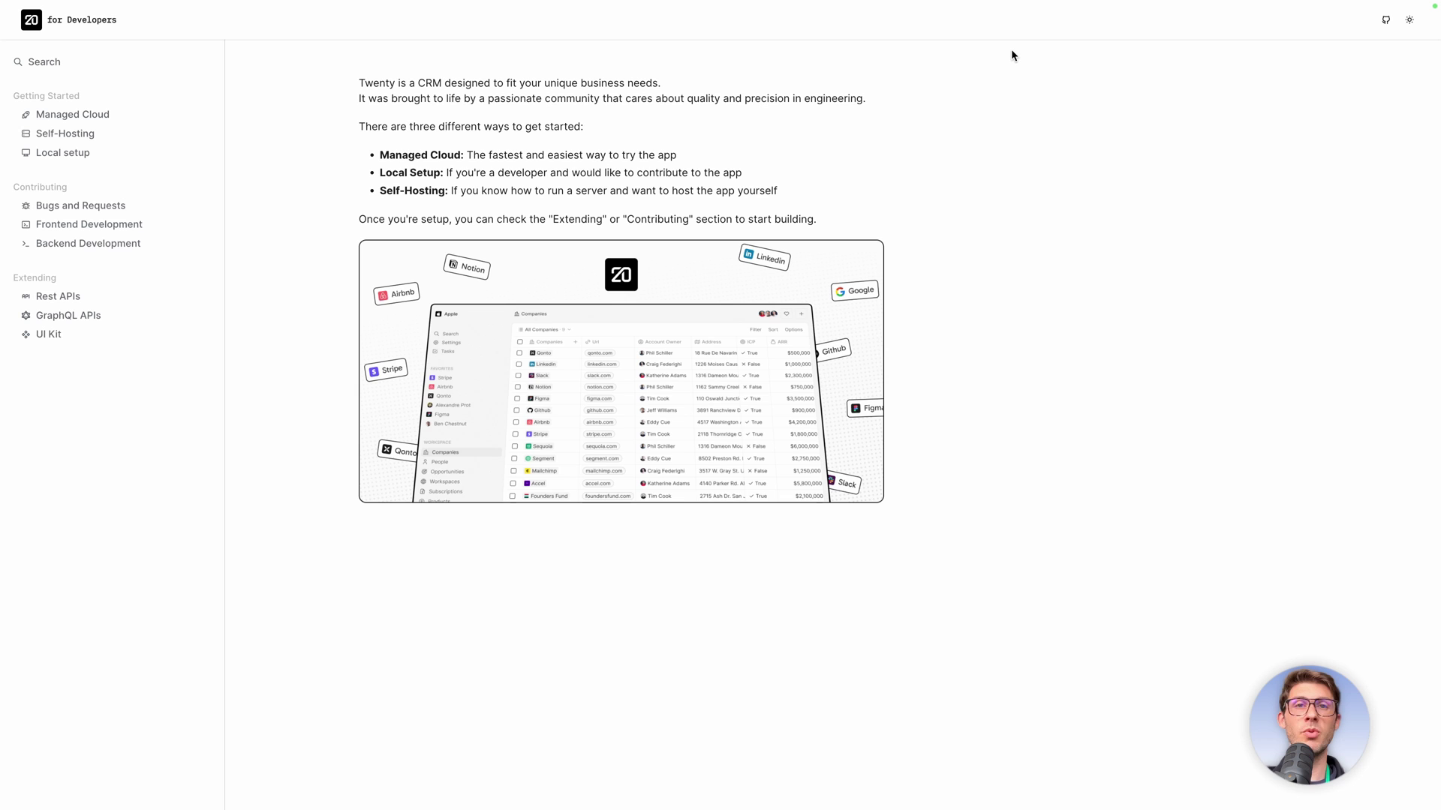
key("ctrl+plus")
key("ctrl+plus")
key("ctrl+plus")
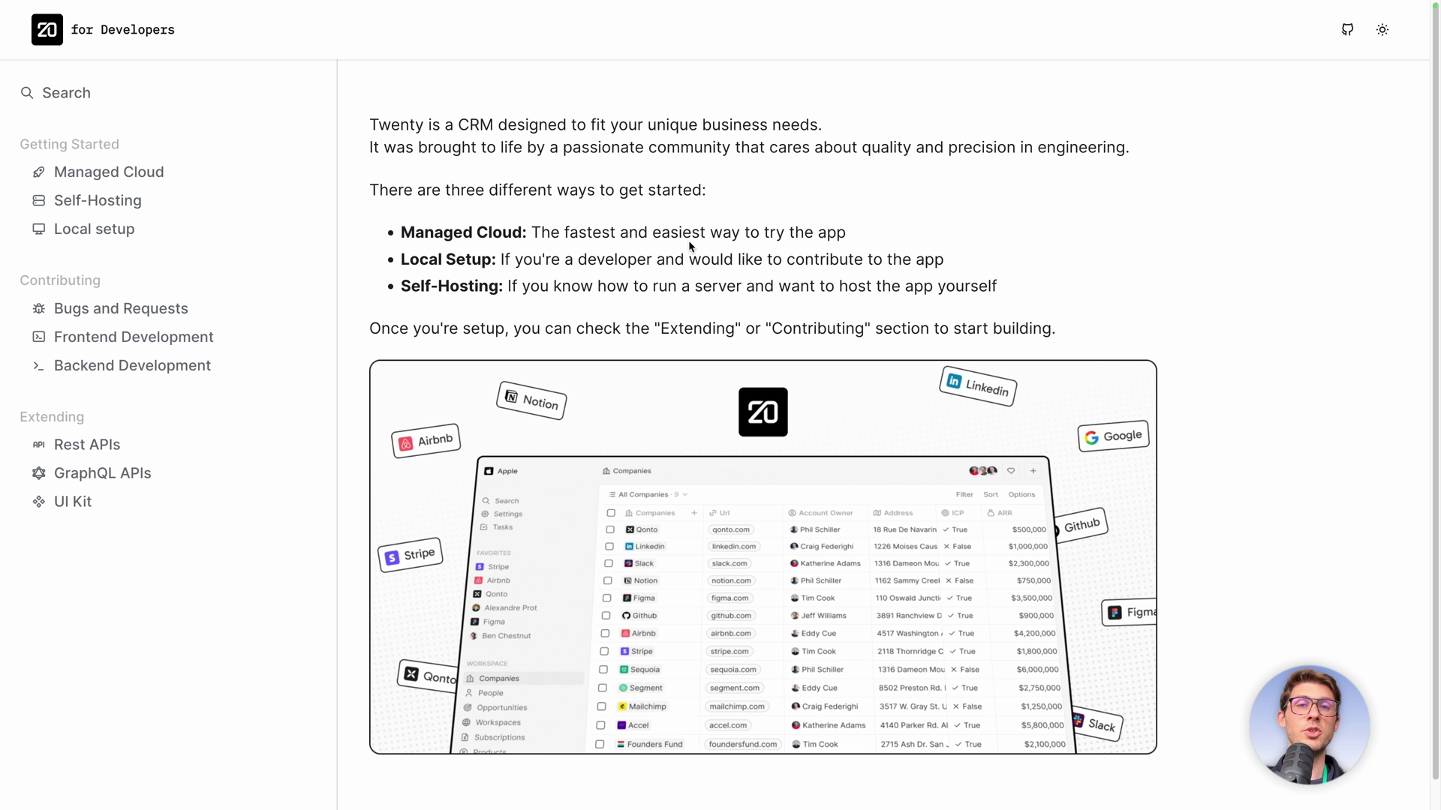
left_click(112, 445)
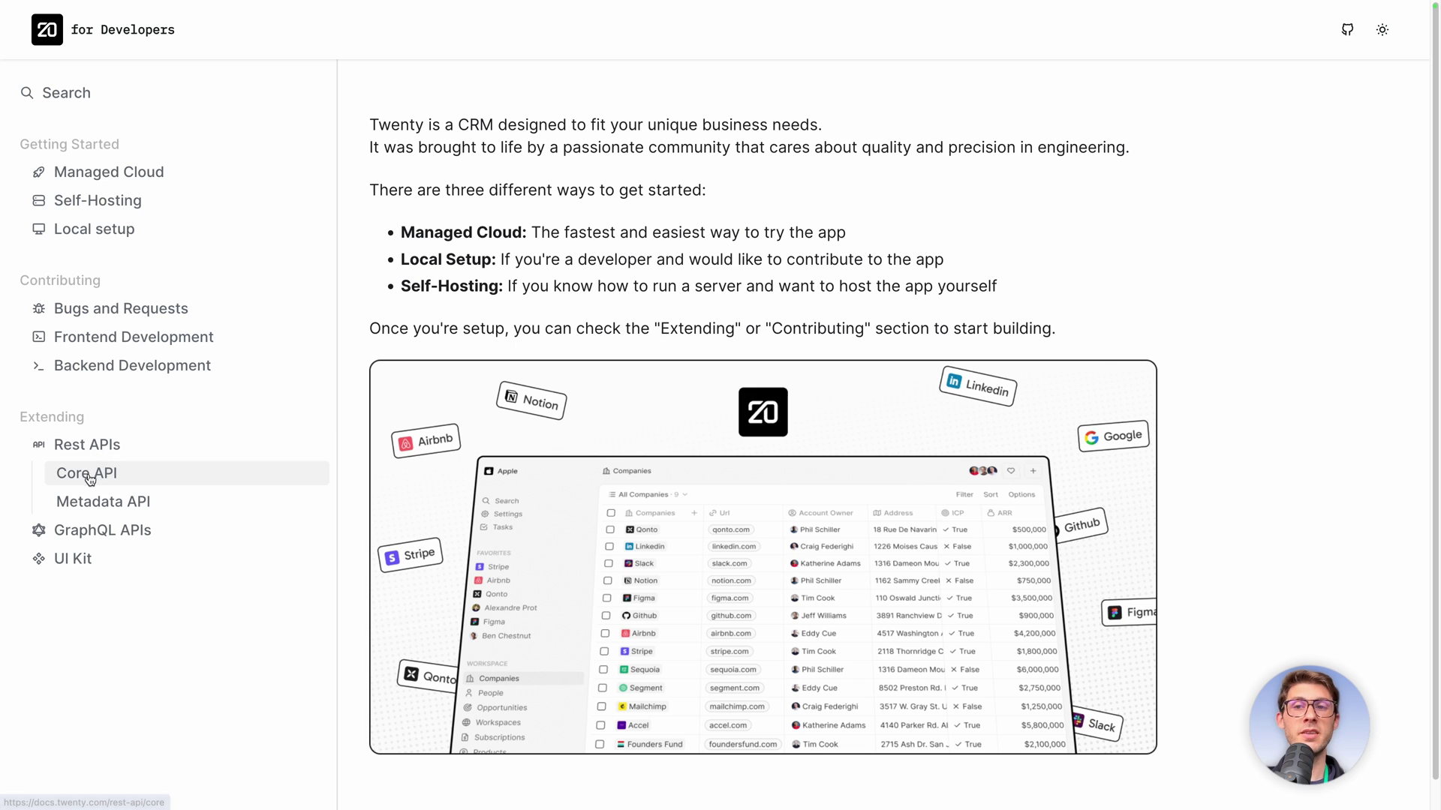
left_click(80, 532)
left_click(171, 563)
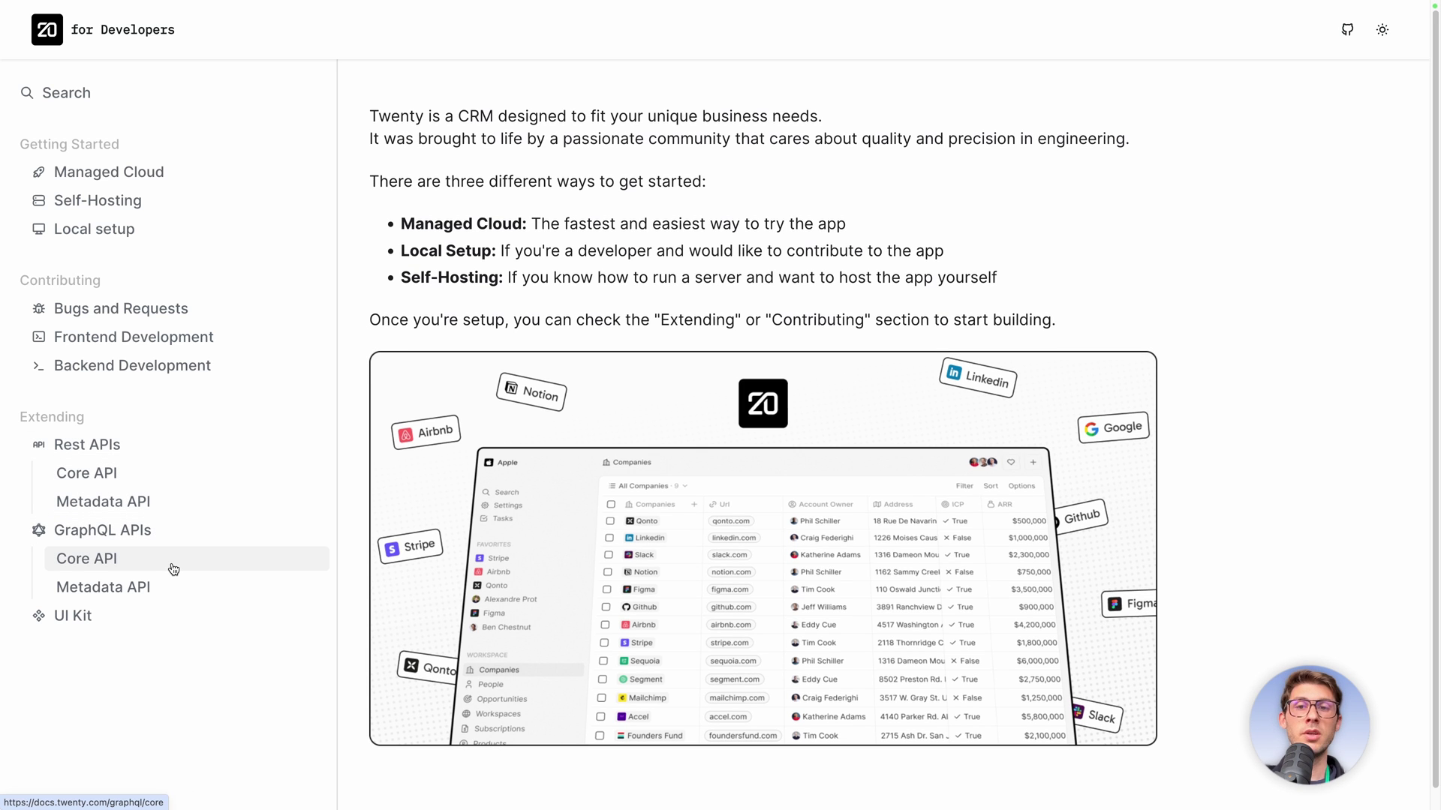